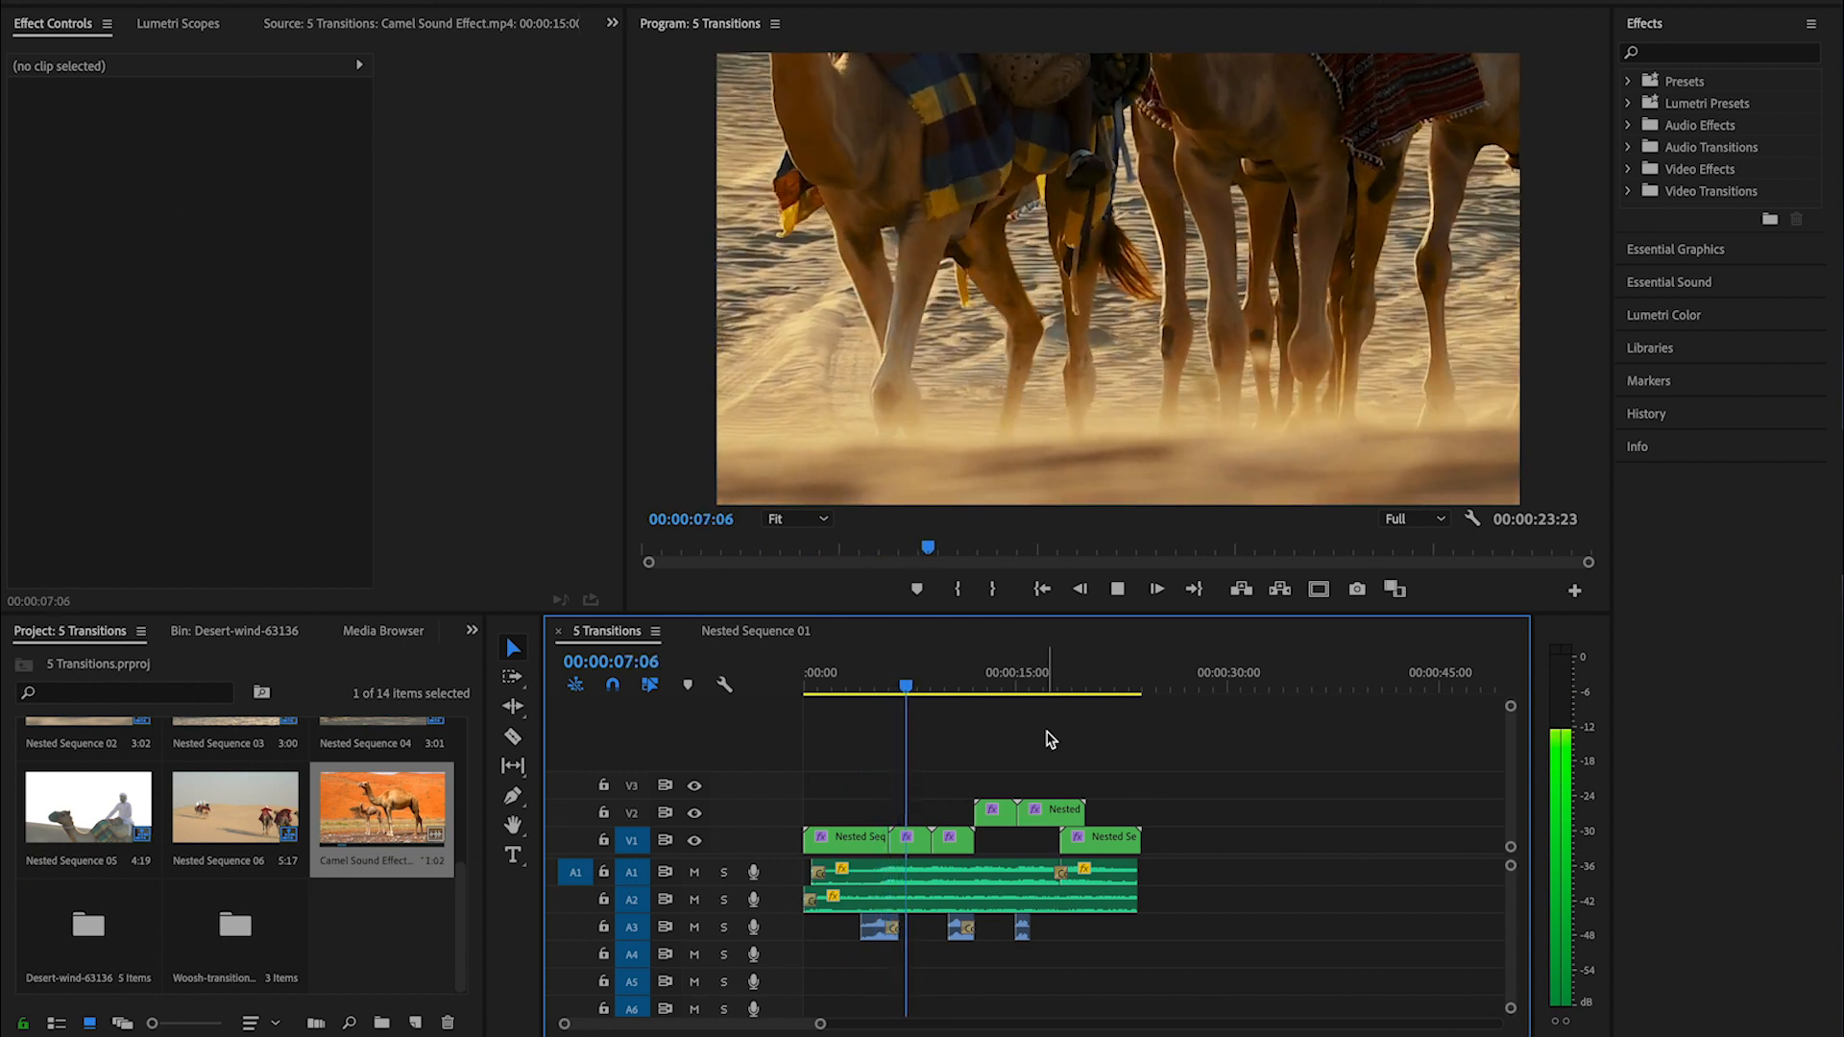
# - Create an adjustment layer and place it on V2 over the cut between Nested Sequence 01 and Nested Sequence 02
pyautogui.click(862, 837)
pyautogui.click(414, 1024)
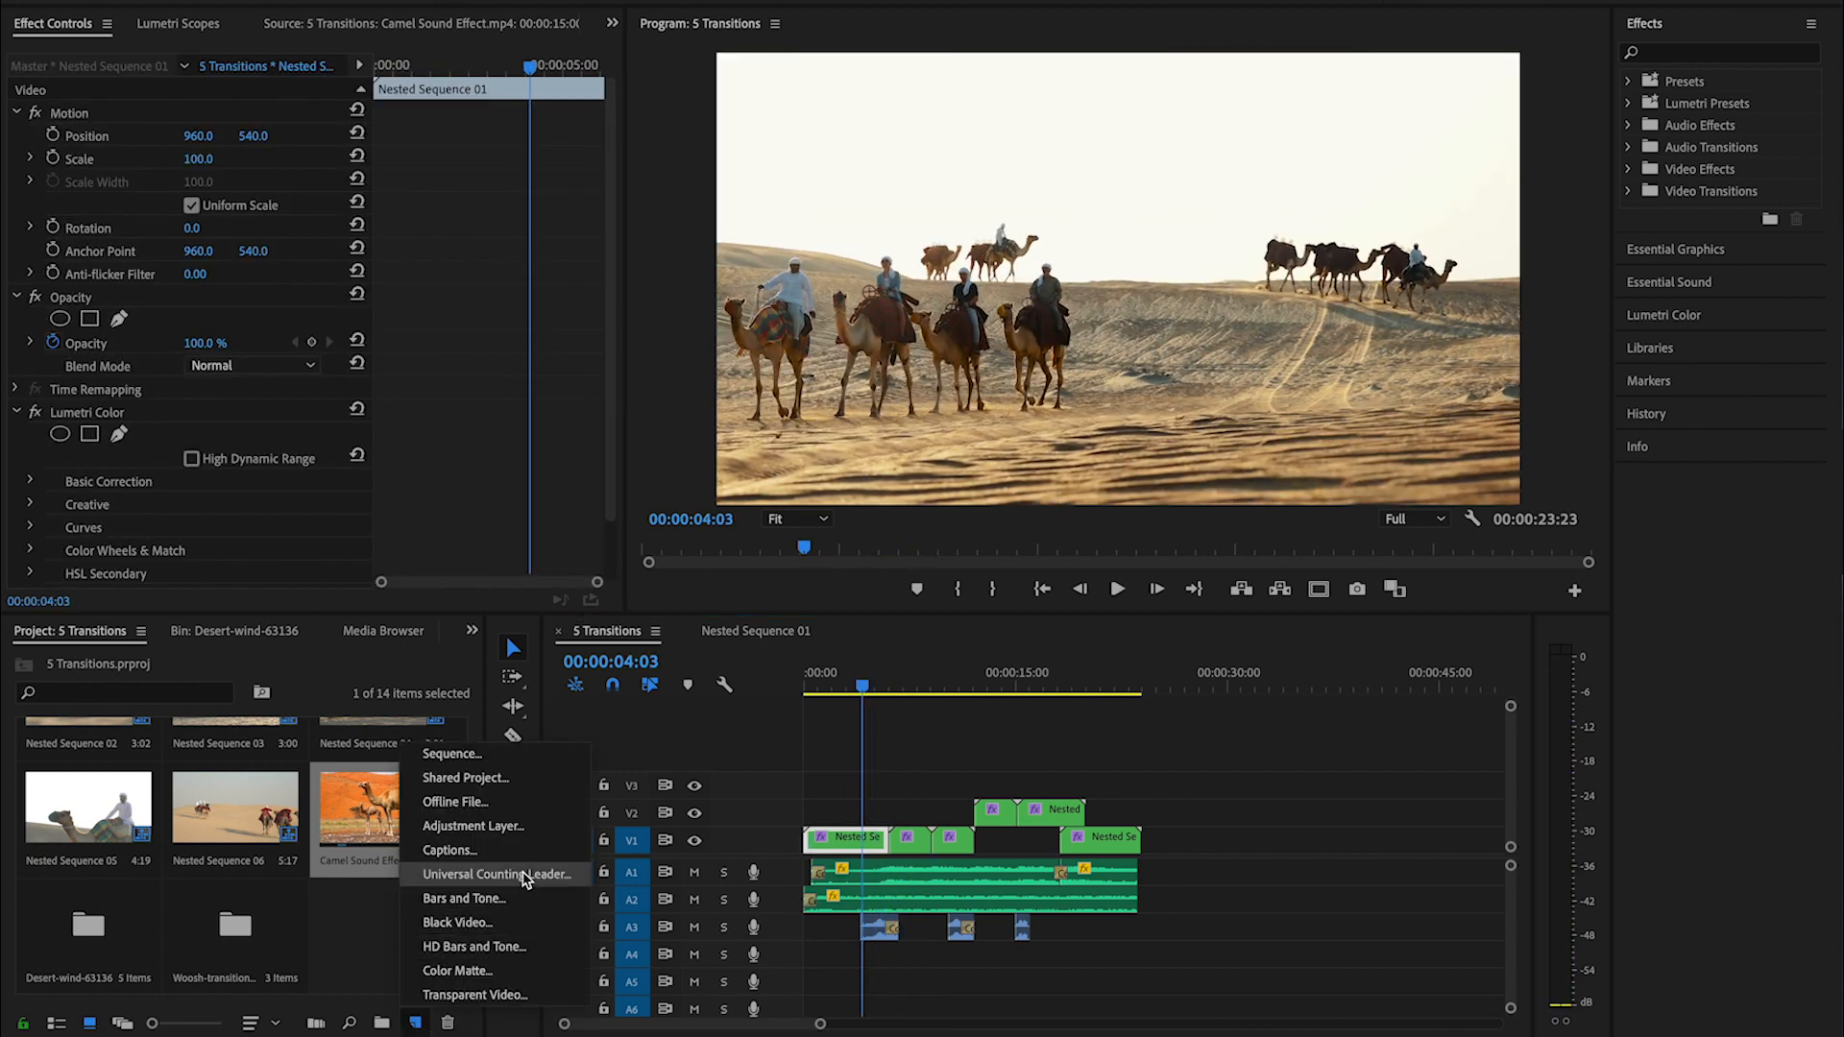
pyautogui.click(461, 826)
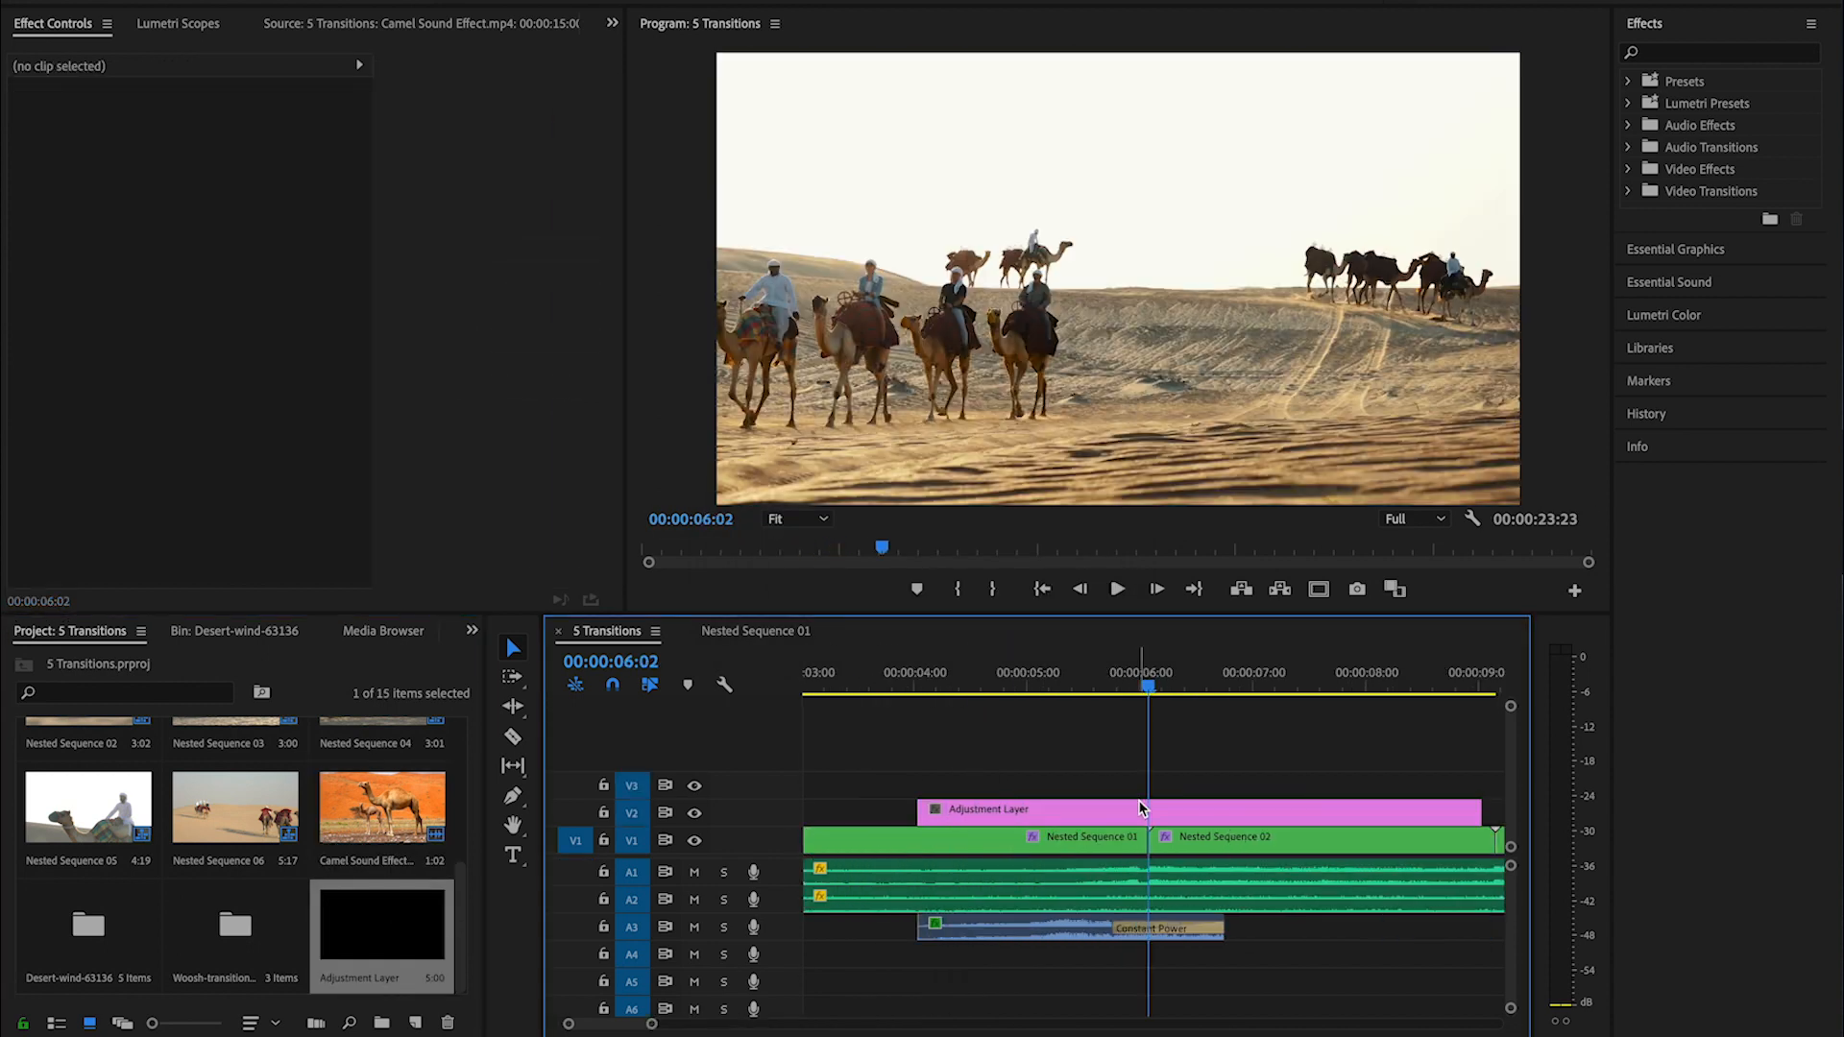
# - Split the adjustment layer at 00:00:05:17 and delete the part before that point
pyautogui.click(1143, 809)
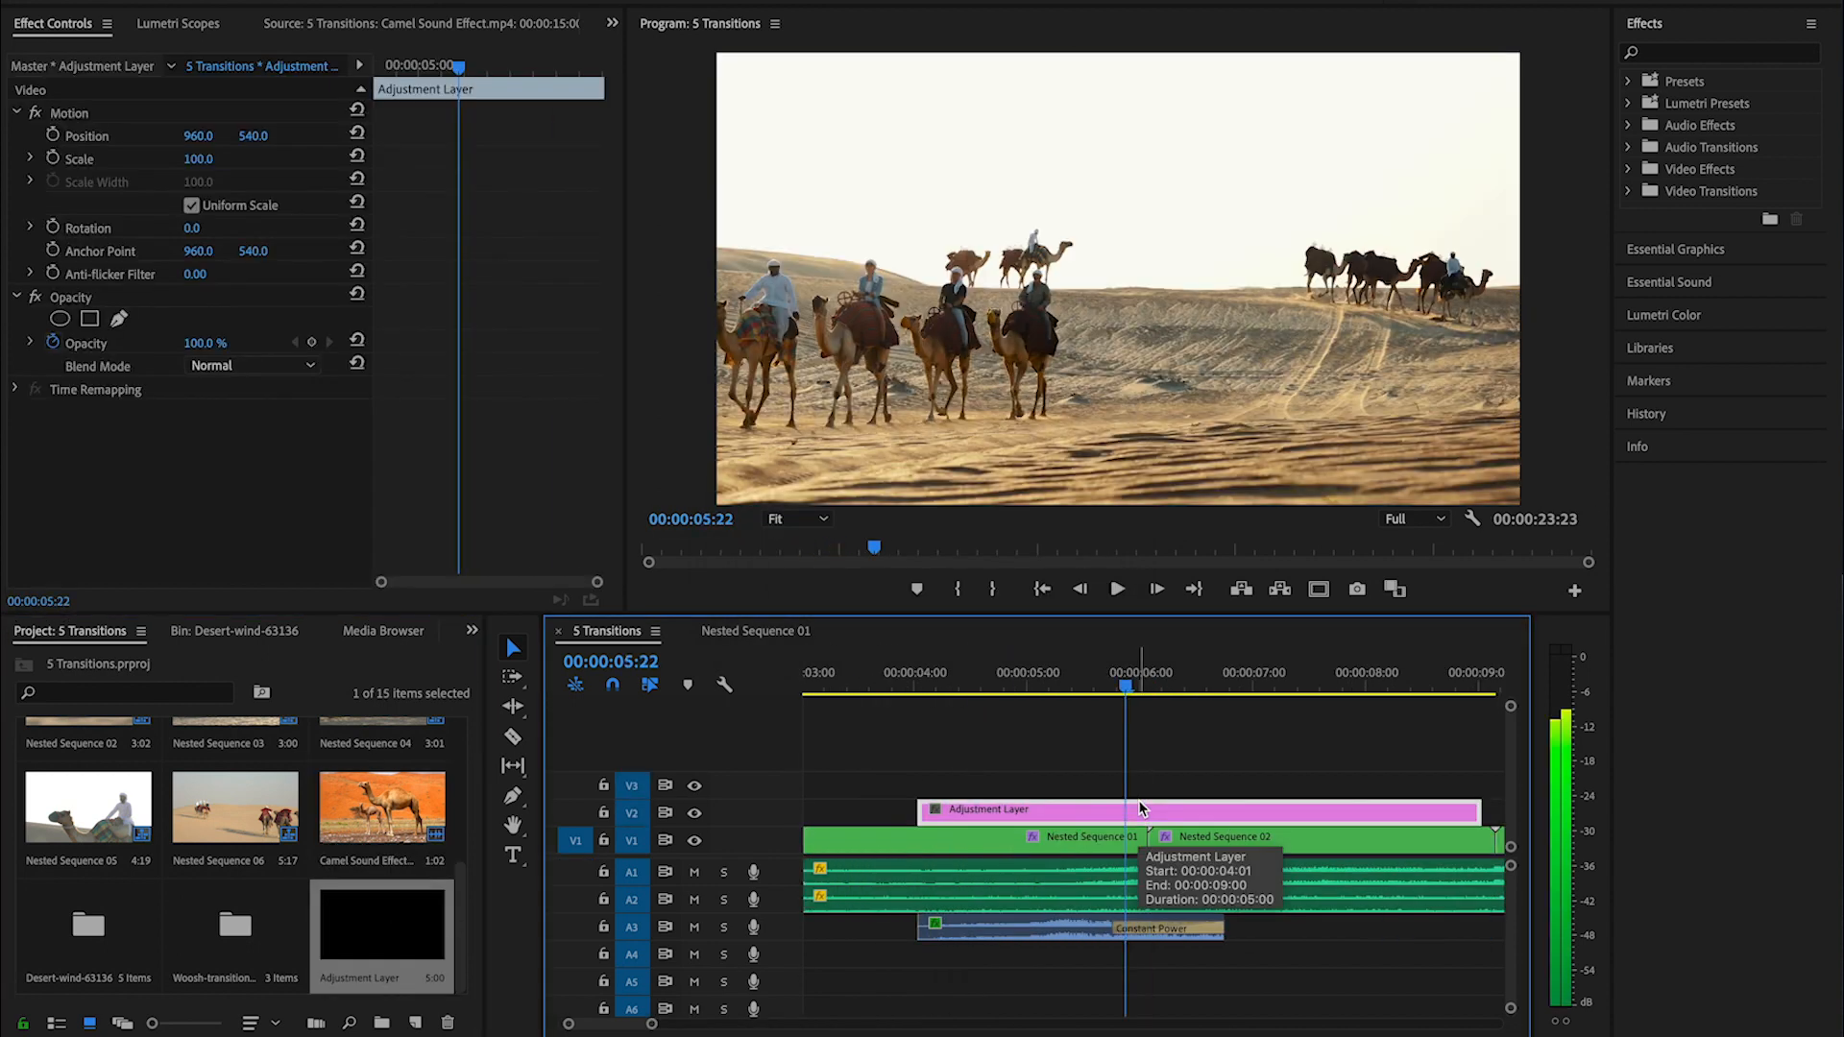
pyautogui.hotkey('shift', 'Left')
pyautogui.press('super+k')
pyautogui.click(1109, 812)
pyautogui.press('Delete')
pyautogui.press('super+z')
pyautogui.press('Delete')
# - Split the adjustment layer at 00:00:06:12, ten frames after the clip cut, and delete the part after it
pyautogui.click(1152, 685)
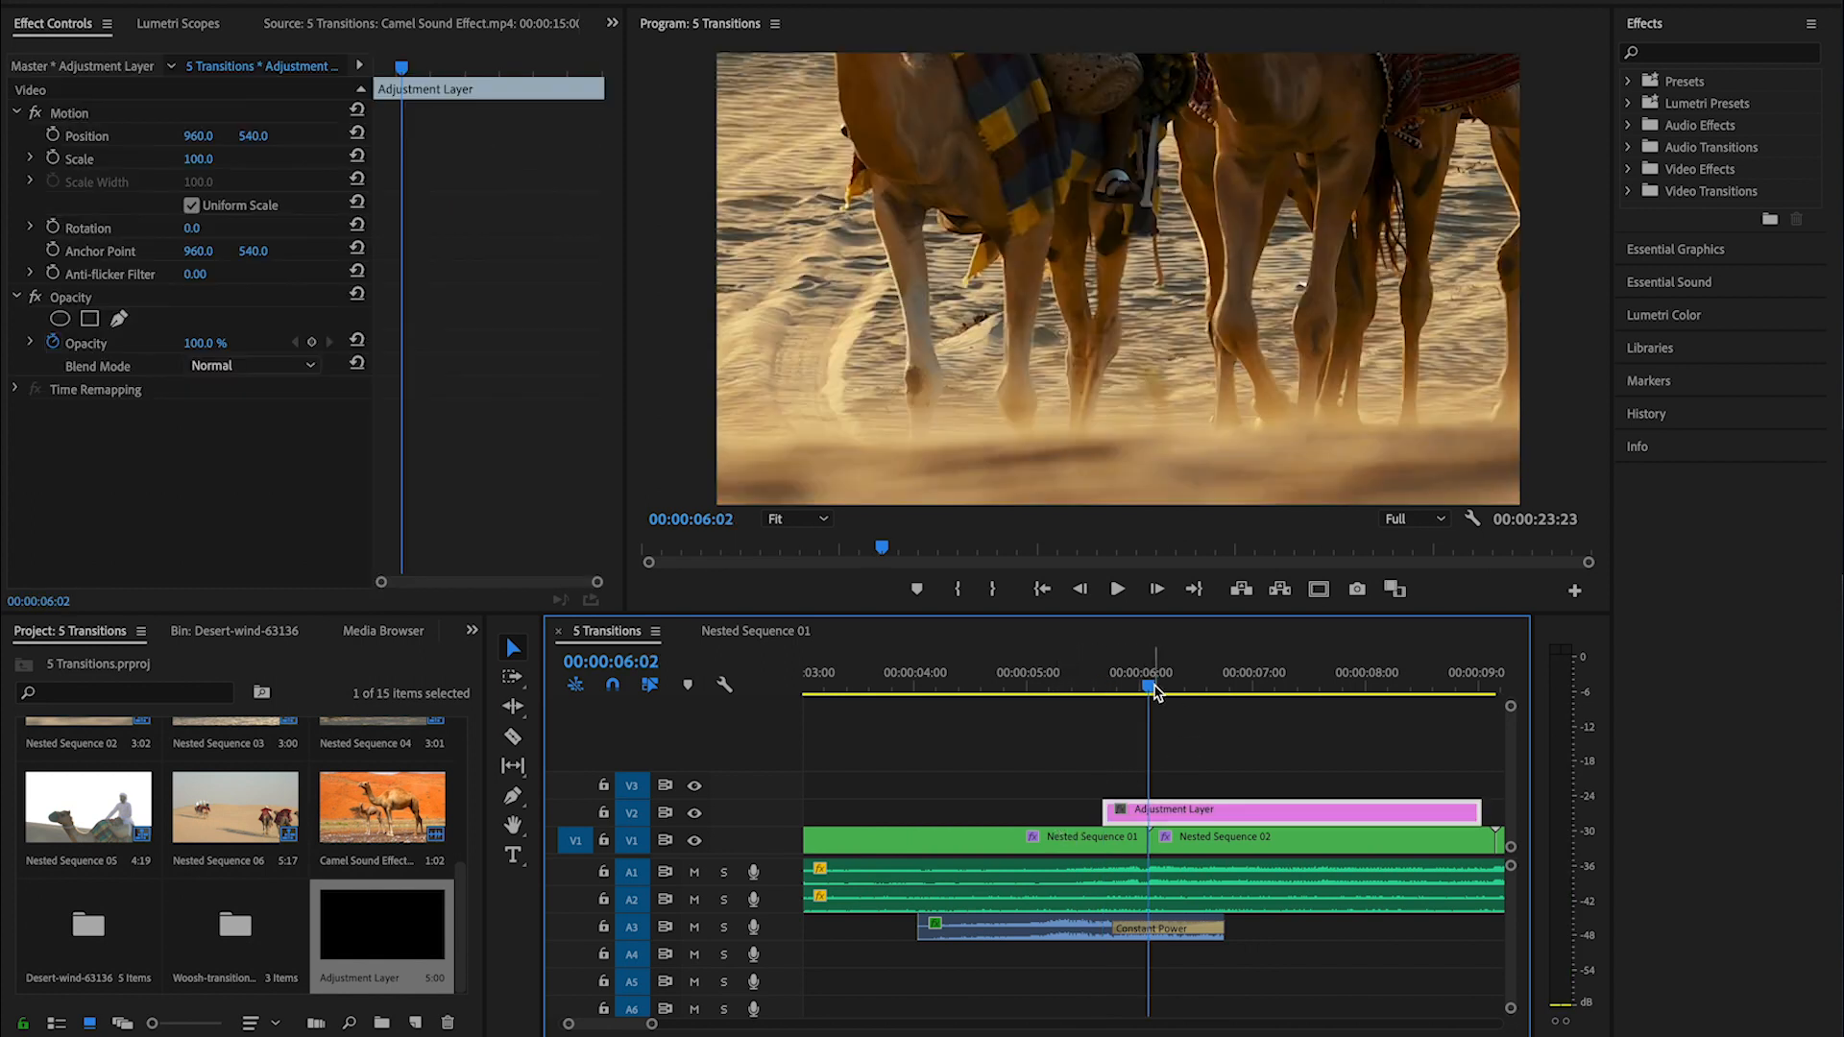
pyautogui.hotkey('shift', 'Right')
pyautogui.hotkey('shift', 'Right')
pyautogui.press('super+k')
pyautogui.click(1266, 809)
pyautogui.press('Delete')
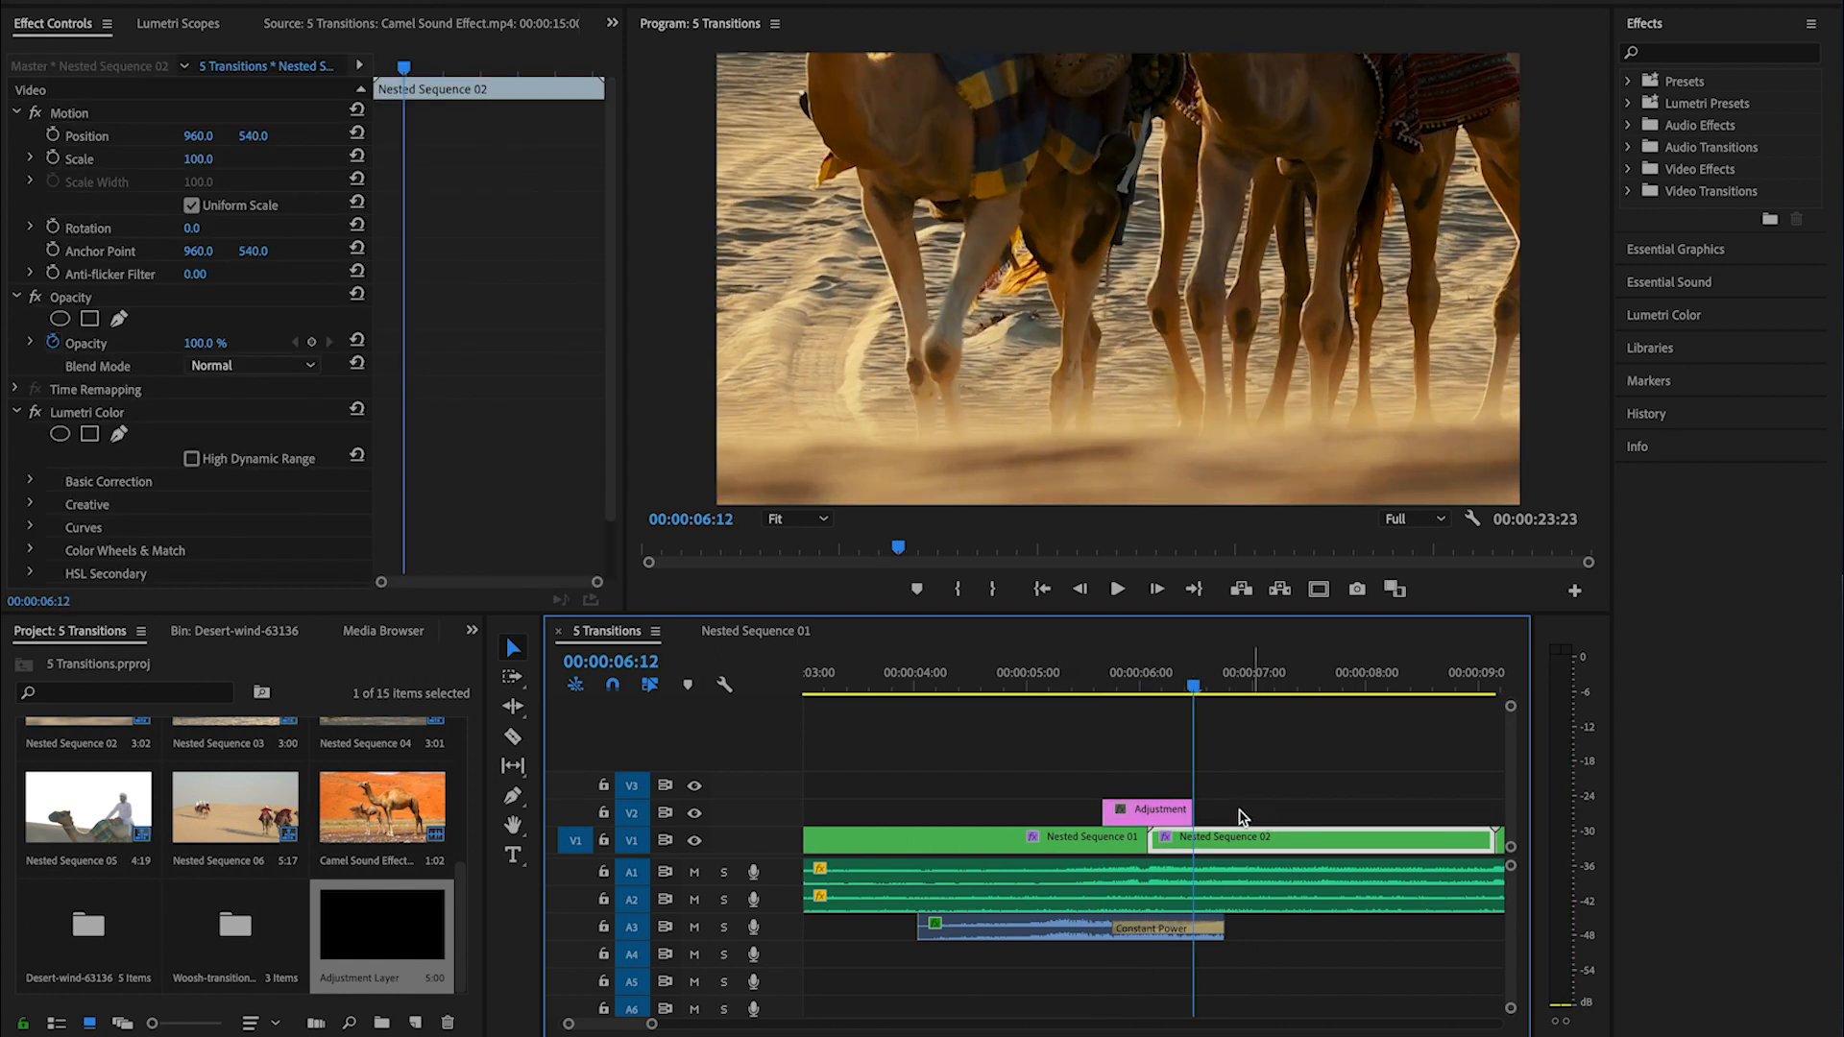
# - Duplicate the trimmed V2 adjustment layer directly above itself on V3 and return the playhead to the clip cut
pyautogui.scroll(-1, 1201, 816)
pyautogui.moveTo(1125, 819); pyautogui.dragTo(1127, 795)
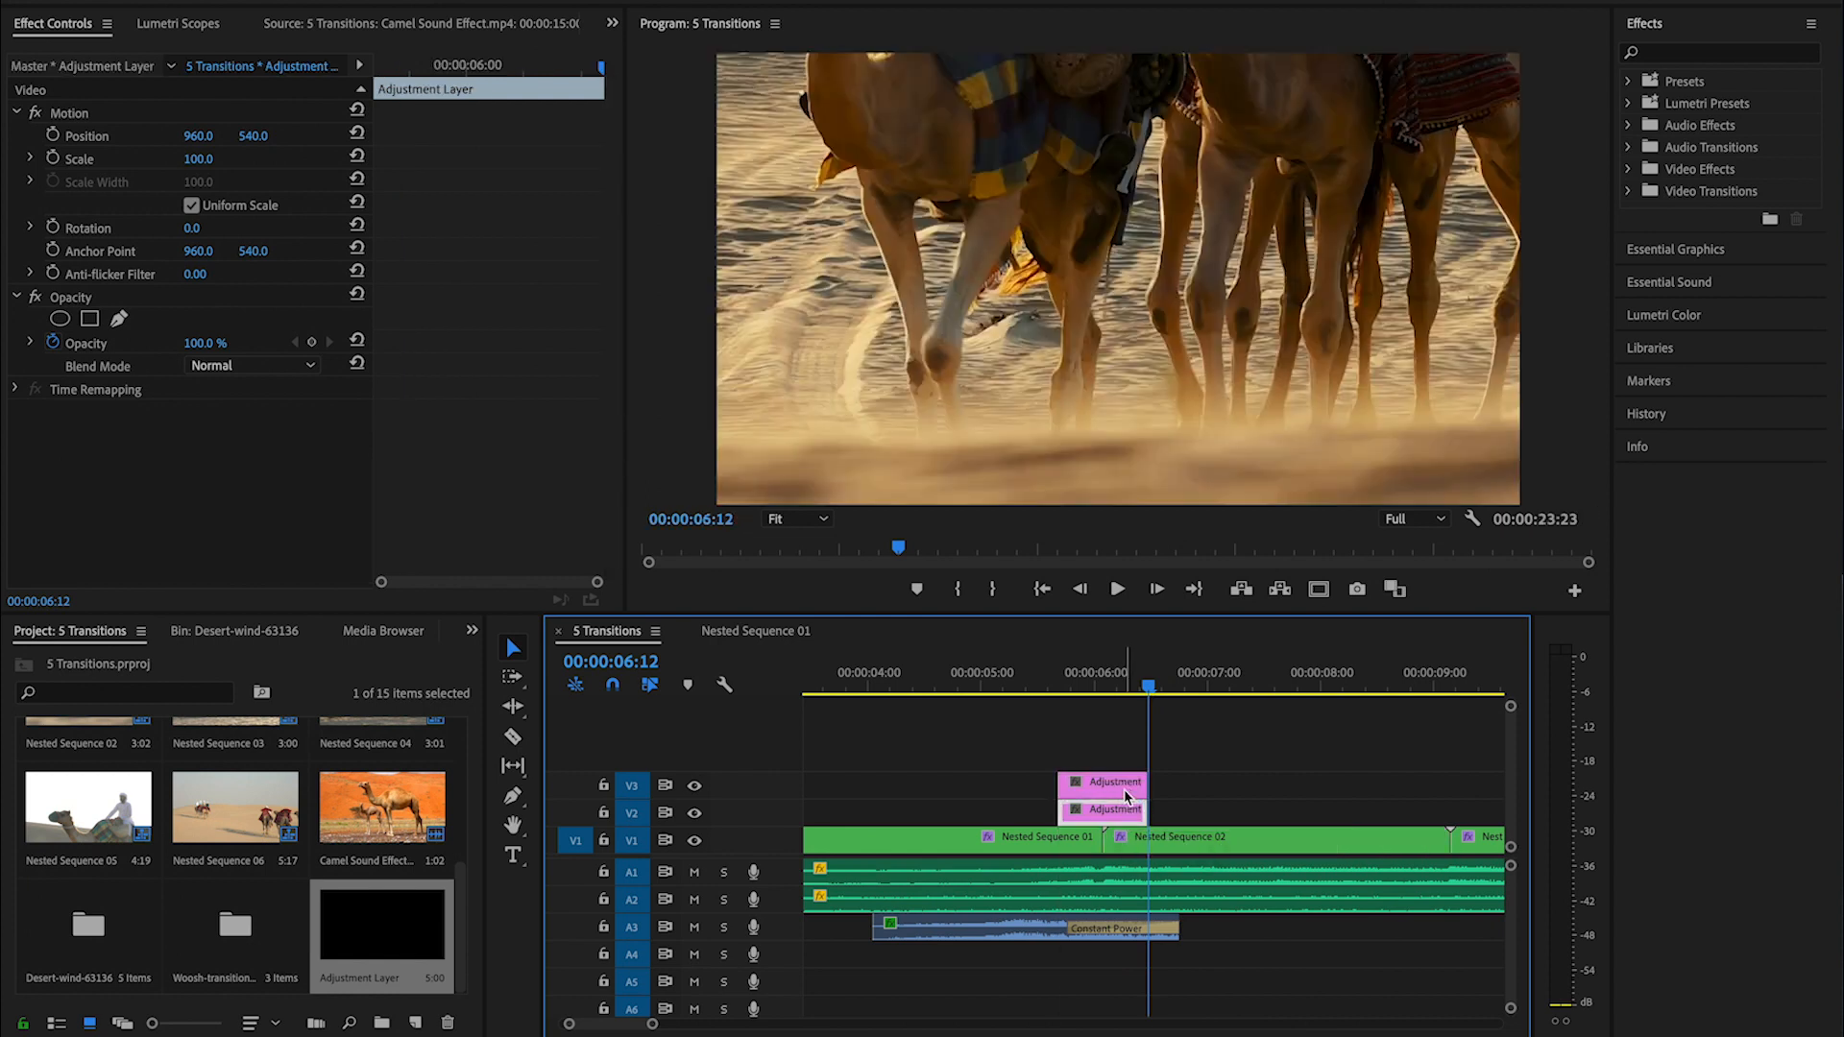
pyautogui.click(1103, 690)
# - Find the Transform effect under Distort and apply it to the V3 adjustment layer
pyautogui.hotkey('shift', '7')
pyautogui.write('transform')
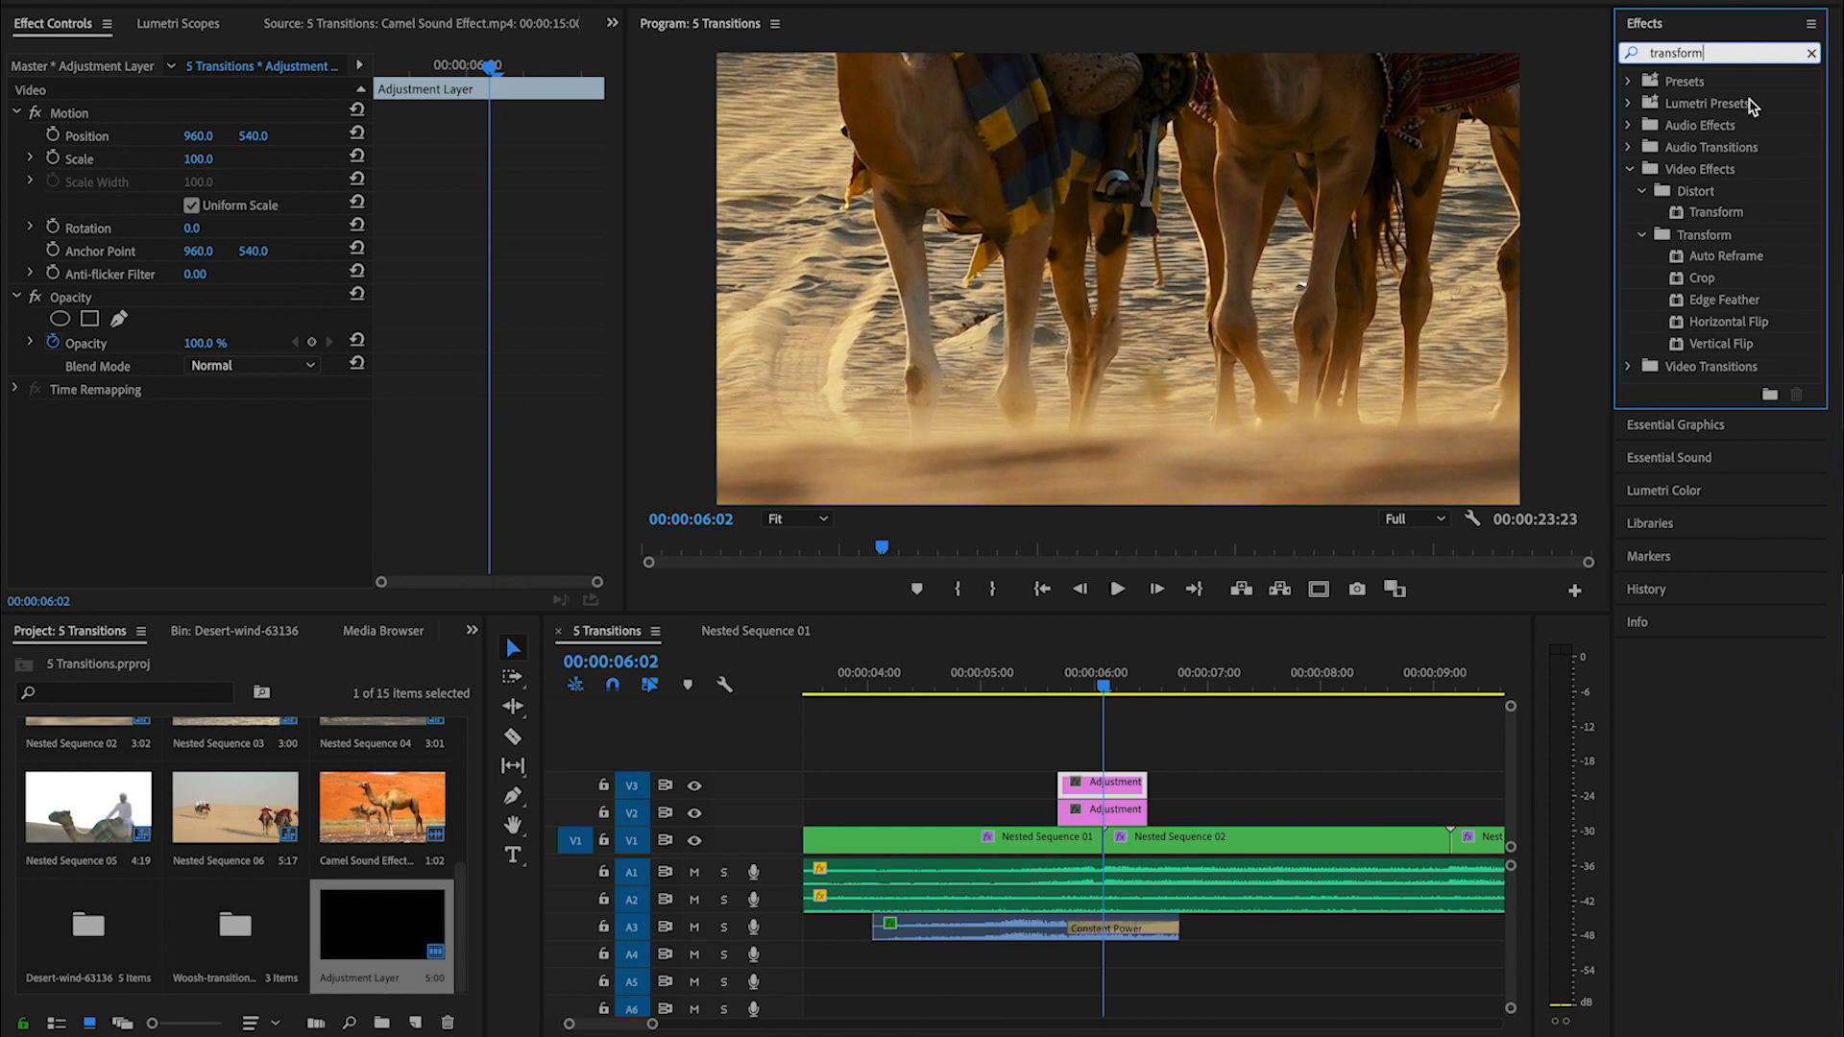
pyautogui.moveTo(1714, 221); pyautogui.dragTo(1472, 415)
pyautogui.moveTo(1126, 776); pyautogui.dragTo(1125, 778)
# - Apply the Replicate effect to the V2 adjustment layer with a Count of 3
pyautogui.click(1812, 53)
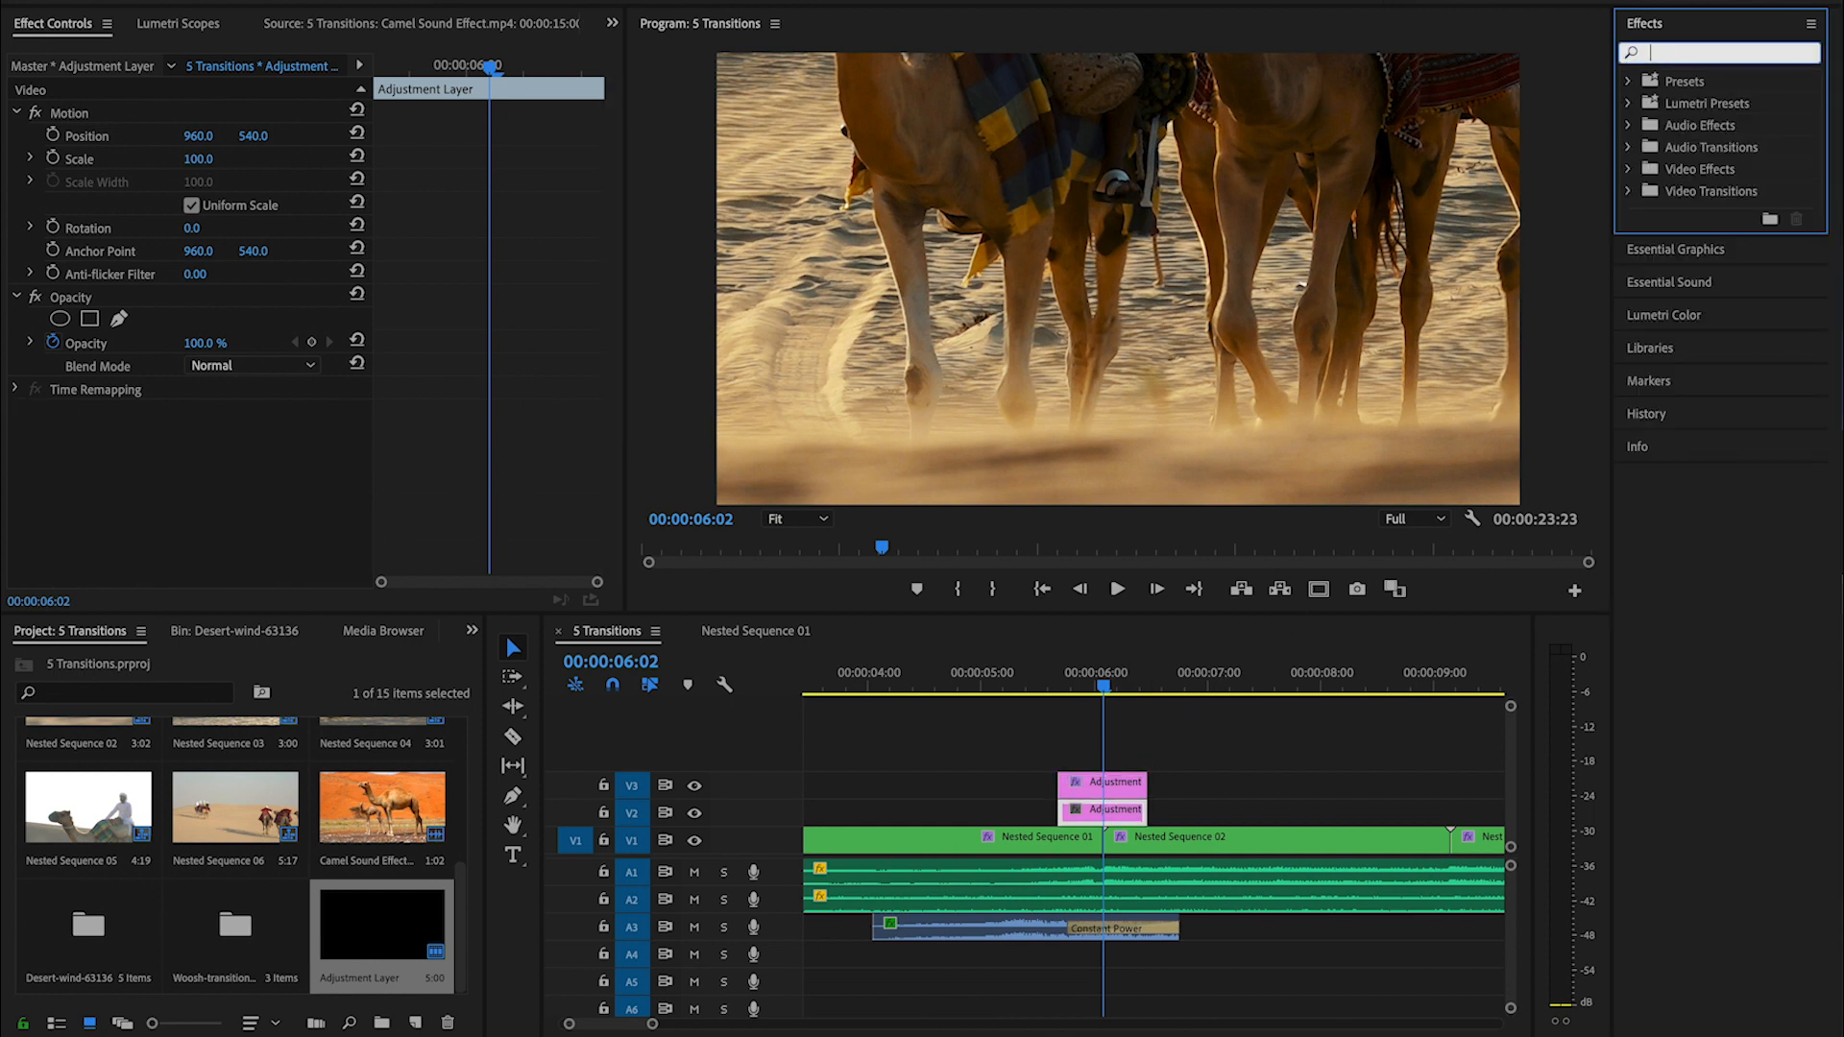
pyautogui.write('repli')
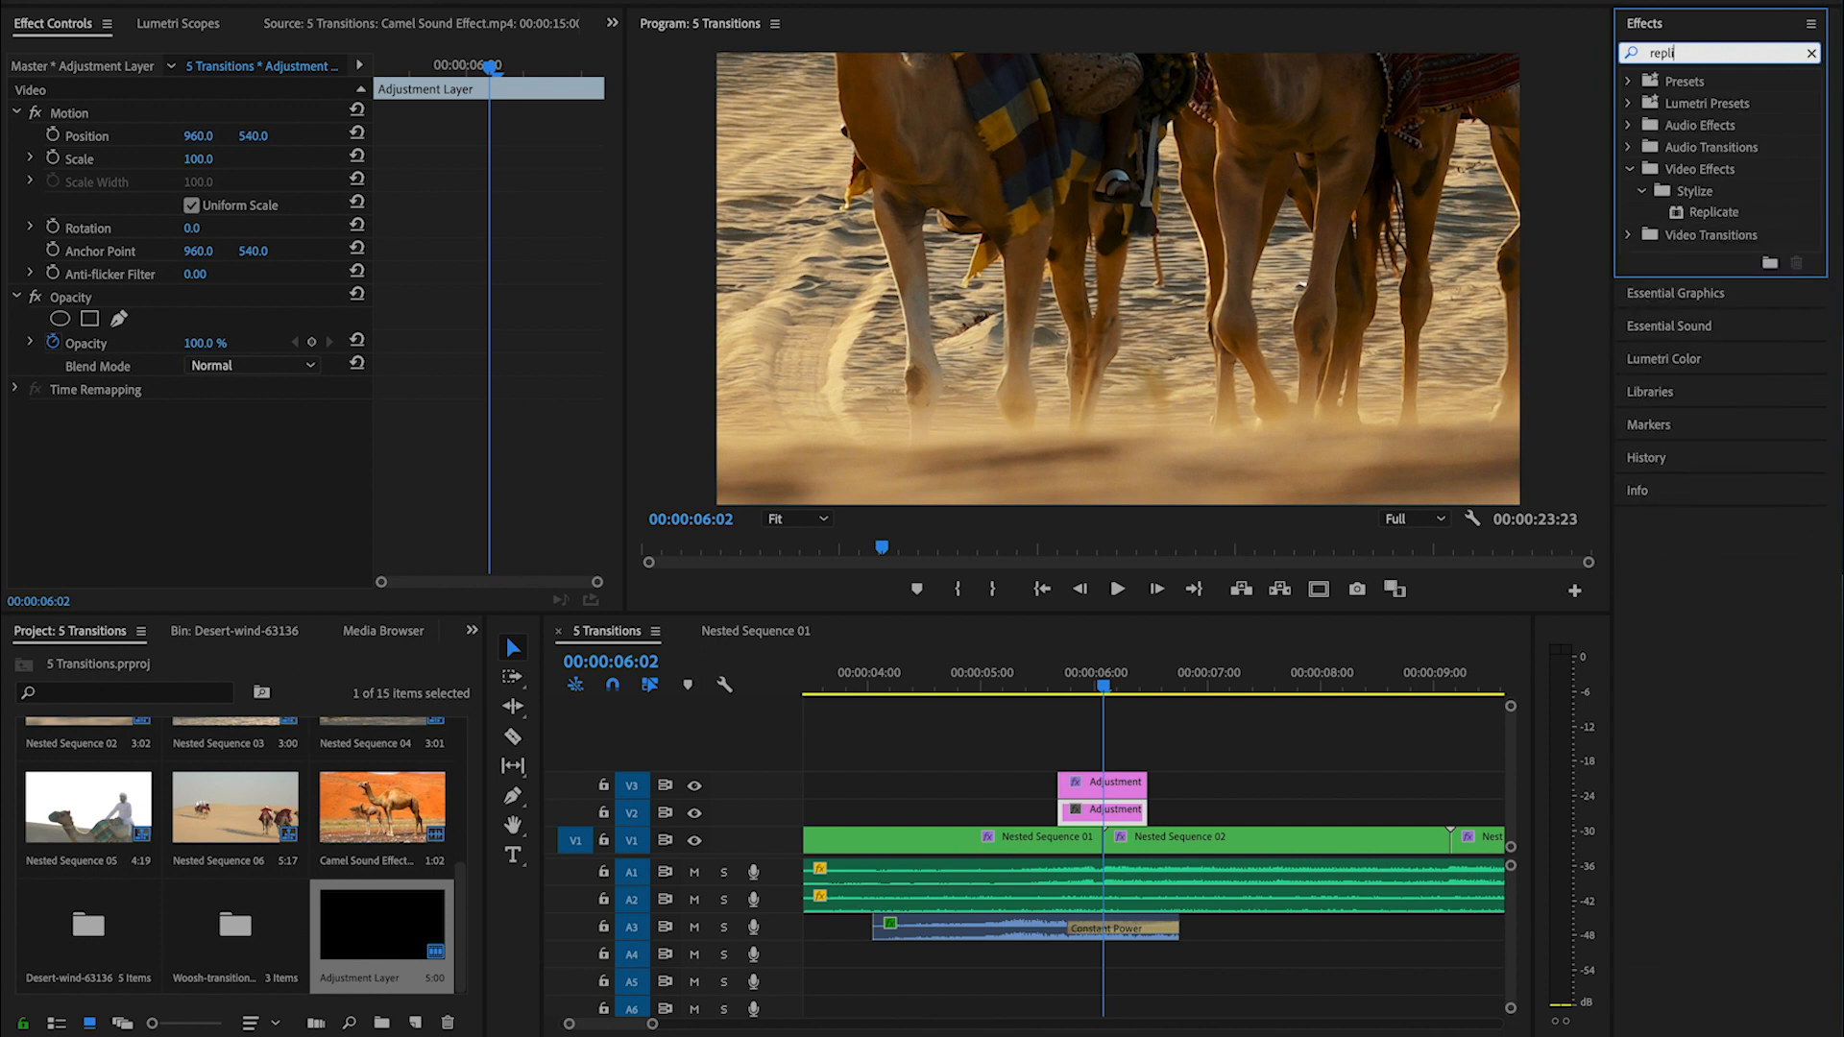
pyautogui.click(1728, 216)
pyautogui.moveTo(1197, 690); pyautogui.dragTo(1119, 813)
pyautogui.click(193, 460)
pyautogui.press('Return')
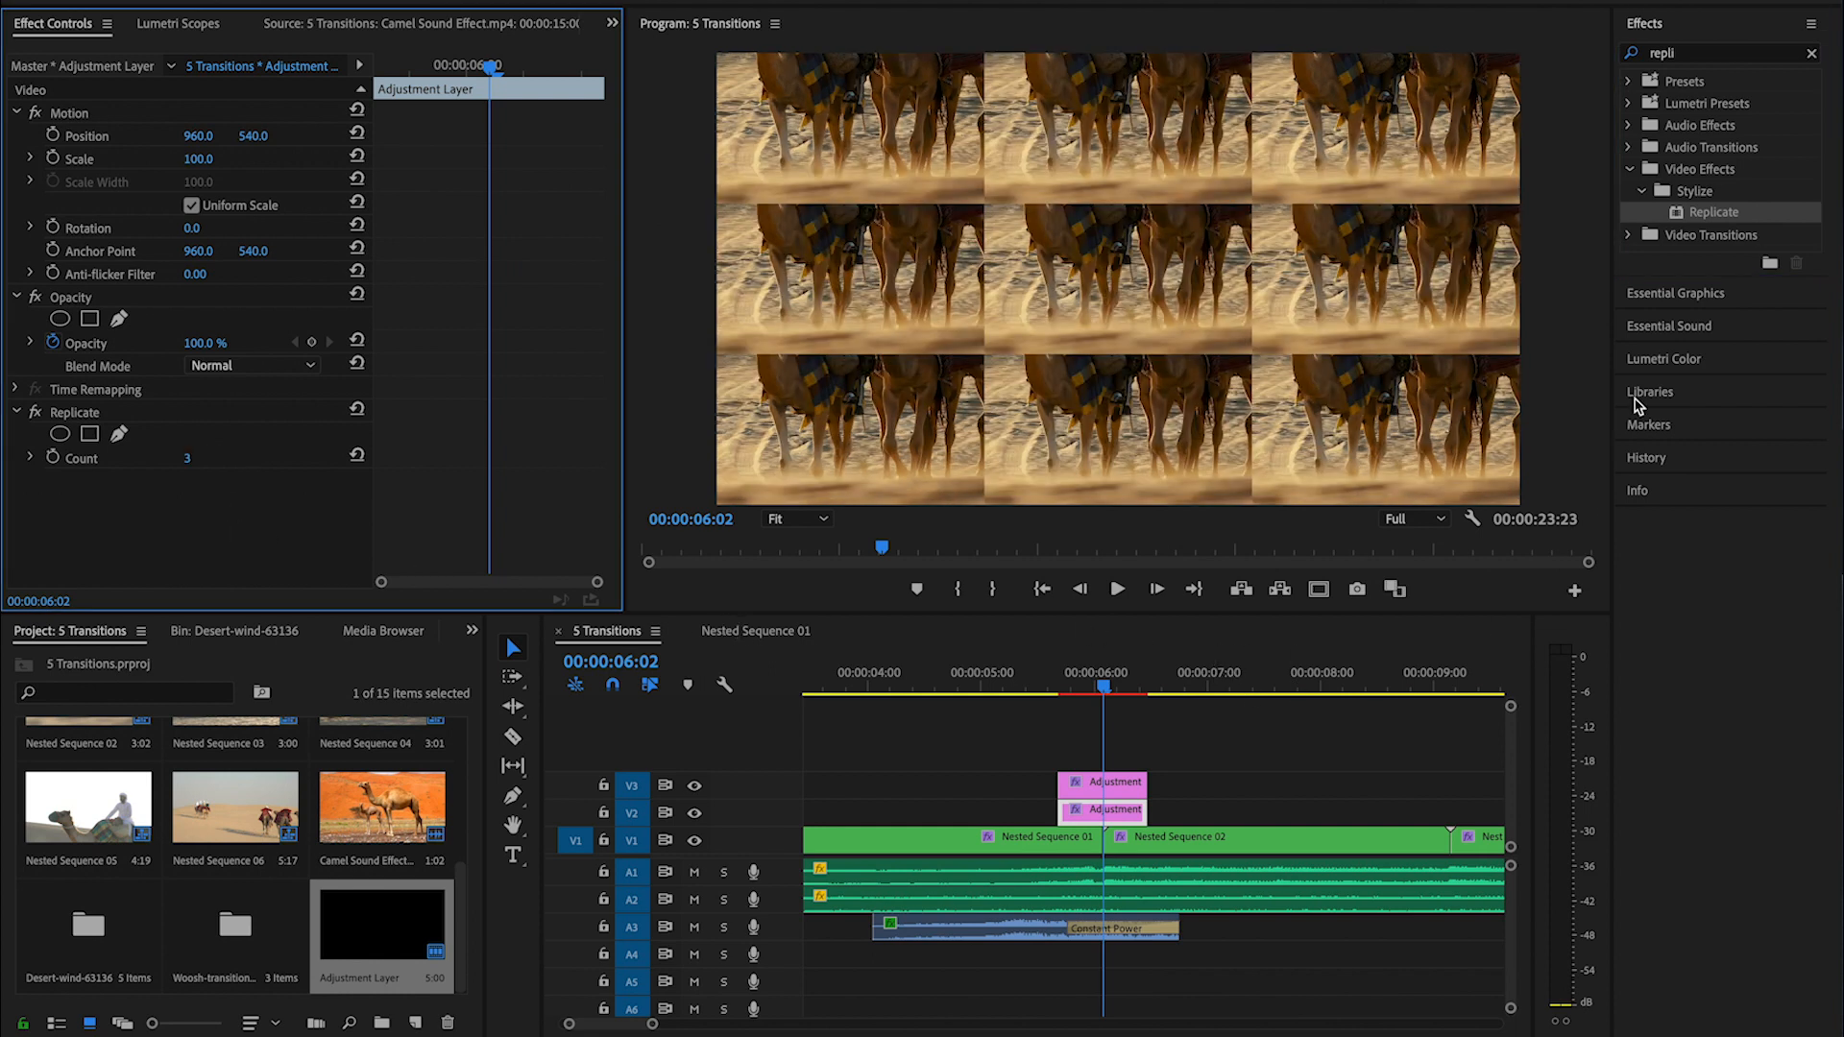
# - Find the Mirror effect and apply it to the V2 adjustment layer
pyautogui.click(1815, 55)
pyautogui.click(1777, 53)
pyautogui.write('mirro')
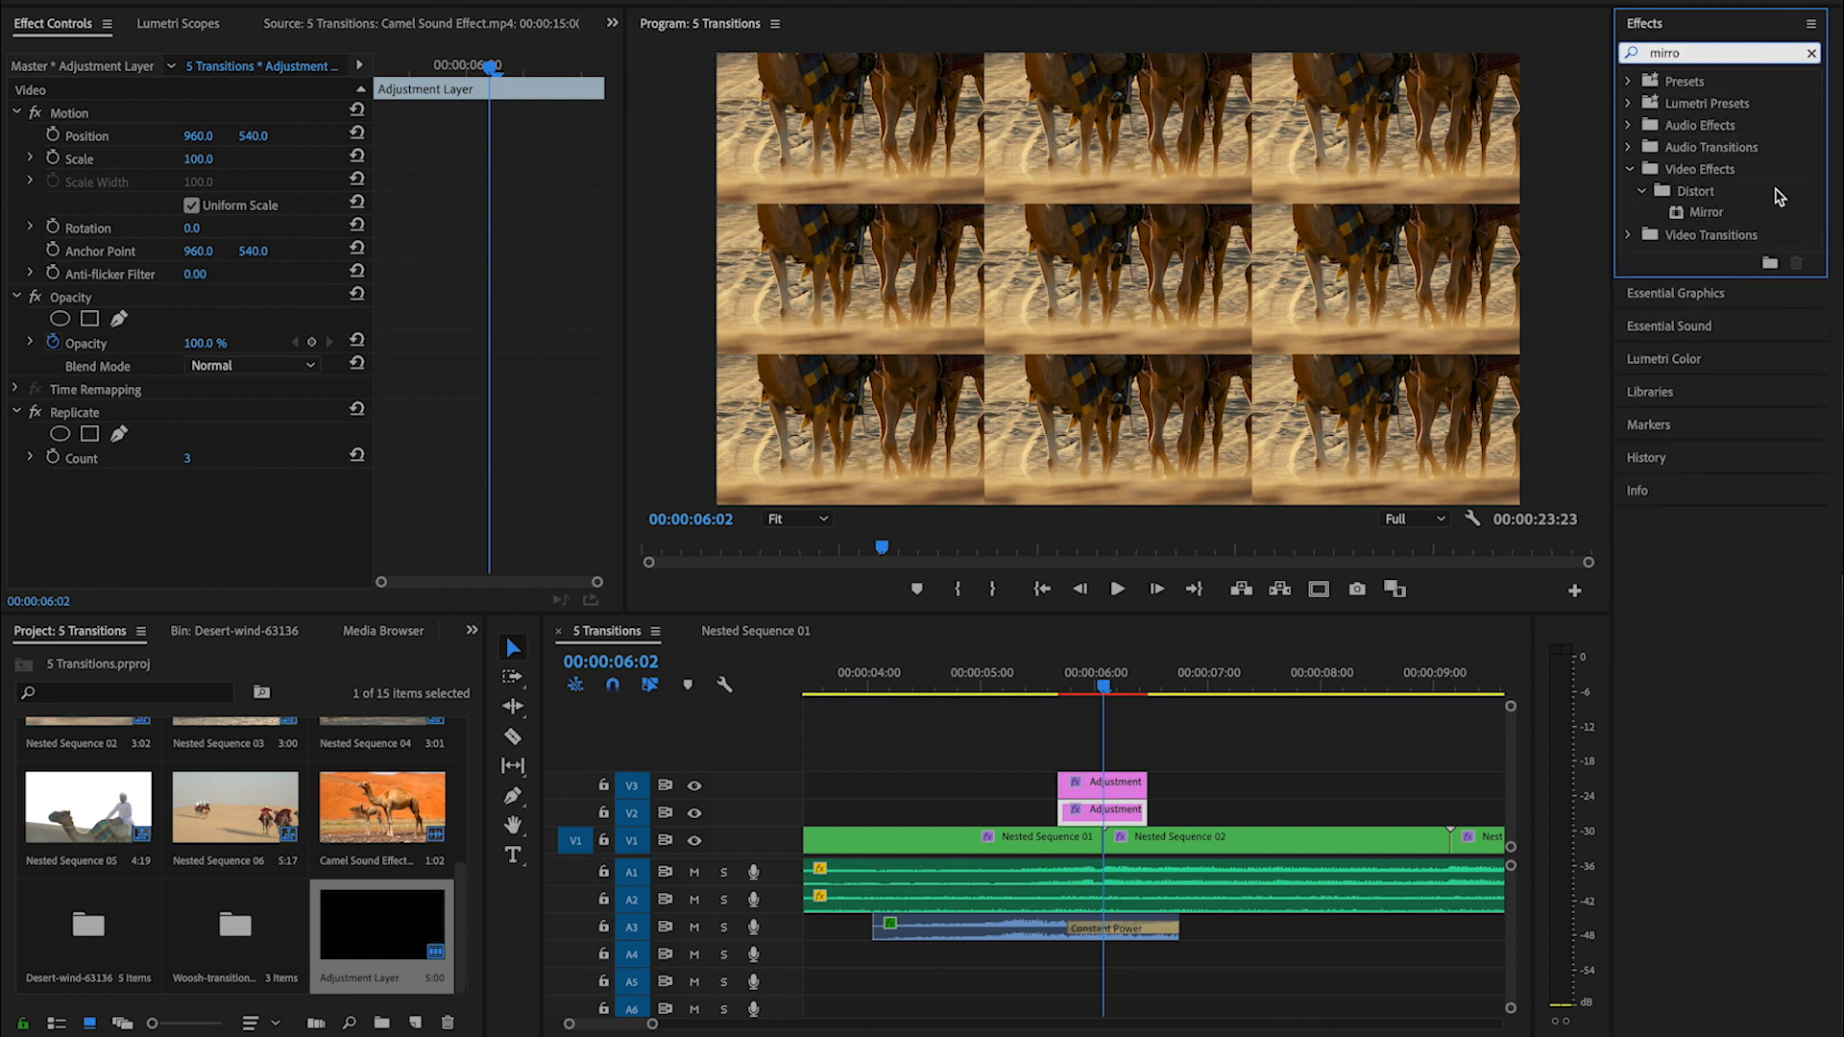
pyautogui.moveTo(1717, 215); pyautogui.dragTo(1106, 812)
# - Copy the Mirror effect and paste it three times onto the V2 adjustment layer
pyautogui.scroll(-1, 481, 485)
pyautogui.click(72, 459)
pyautogui.press('super+c')
pyautogui.press('super+v')
pyautogui.press('super+v')
pyautogui.press('super+v')
# - Set the first Mirror effect's horizontal Reflection Center to 1279
pyautogui.scroll(-5, 384, 538)
pyautogui.moveTo(612, 475); pyautogui.dragTo(612, 453)
pyautogui.moveTo(200, 262); pyautogui.dragTo(34, 263)
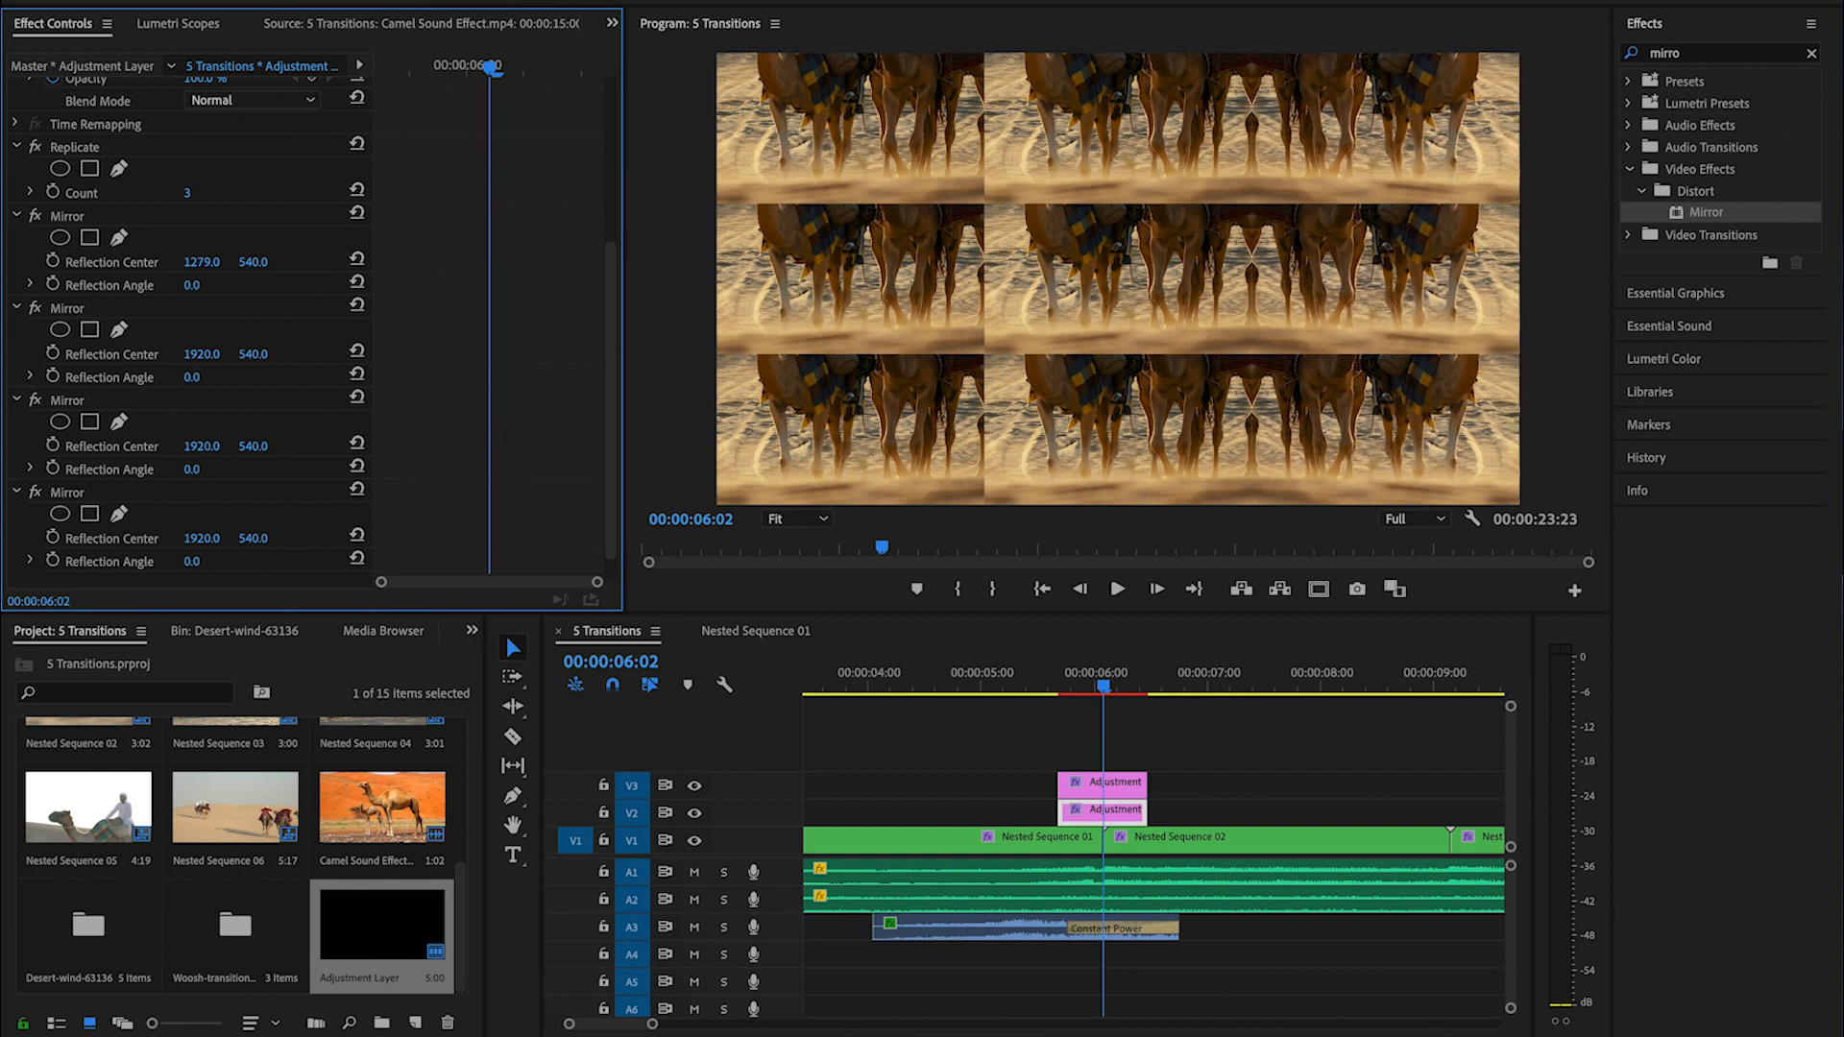
# - Set the second Mirror effect's Reflection Angle to 90° and its vertical Reflection Center to 719
pyautogui.click(192, 377)
pyautogui.write('90')
pyautogui.press('Return')
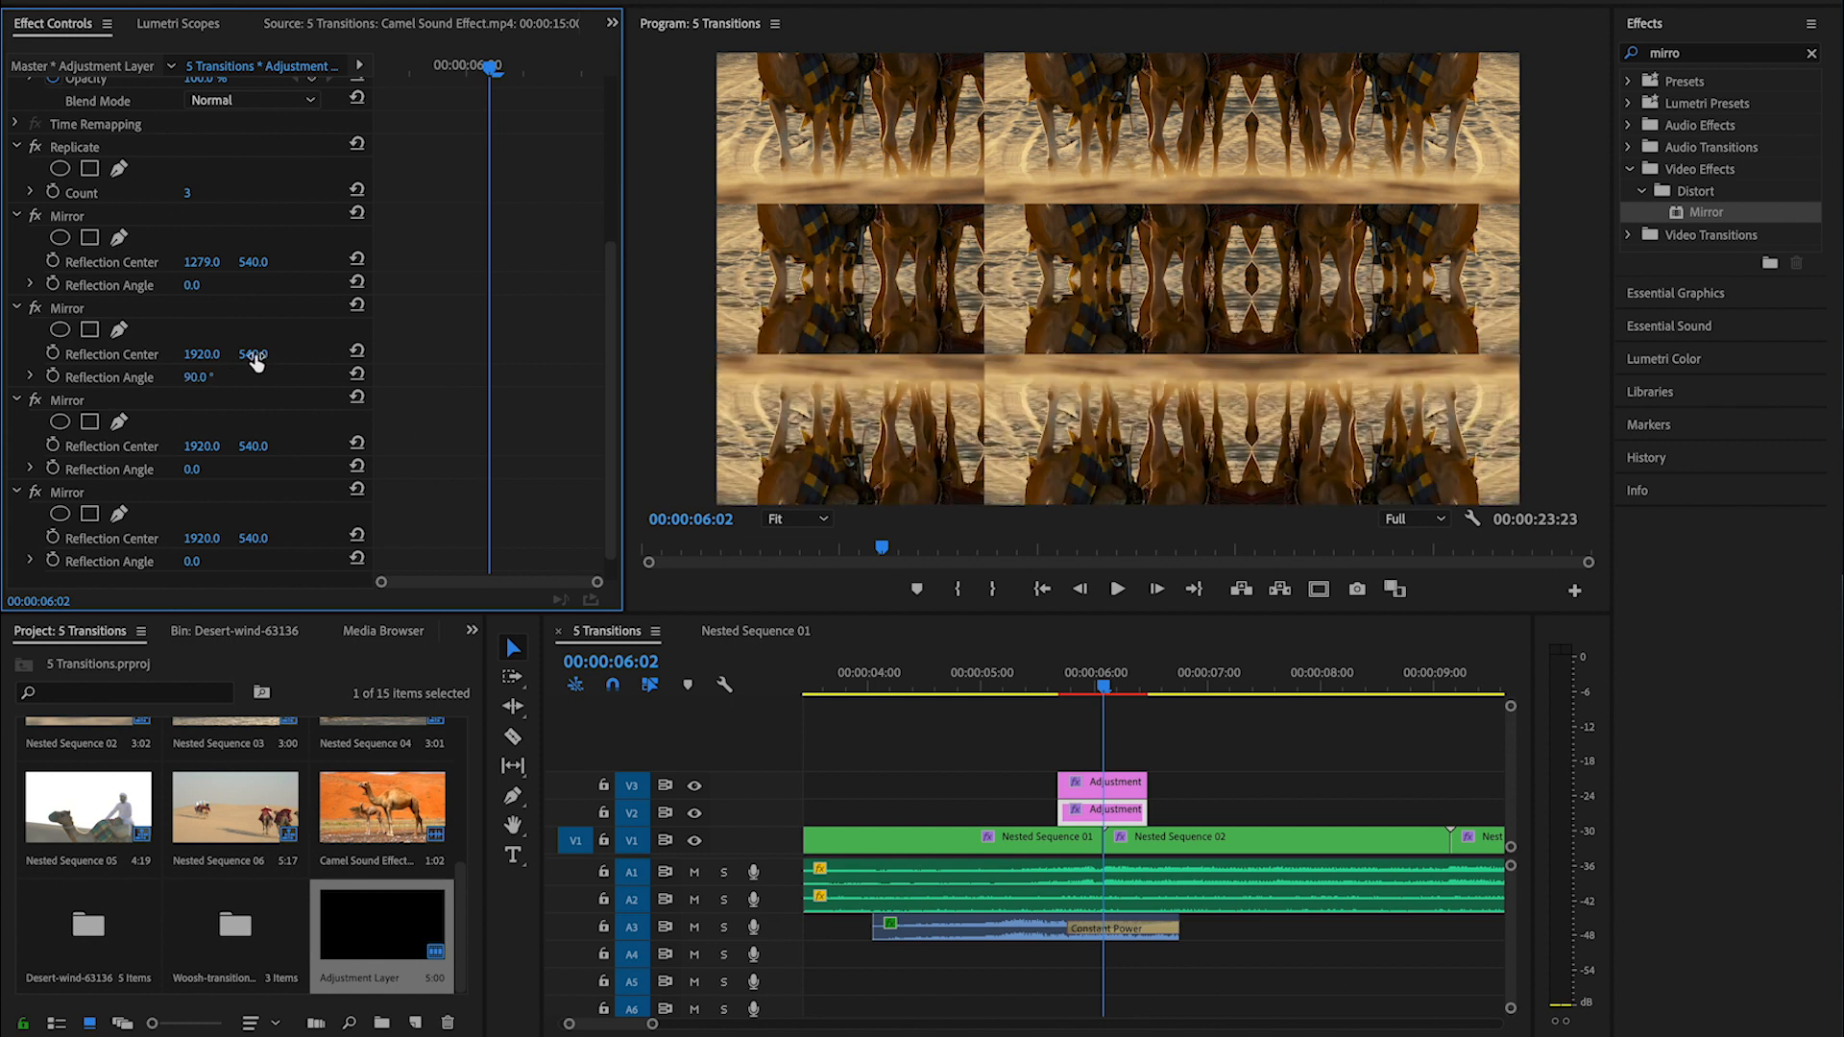
pyautogui.moveTo(254, 354); pyautogui.dragTo(400, 354)
# - Set the third Mirror effect's Reflection Angle to 180° and its horizontal Reflection Center to 640
pyautogui.click(195, 470)
pyautogui.write('180')
pyautogui.press('Return')
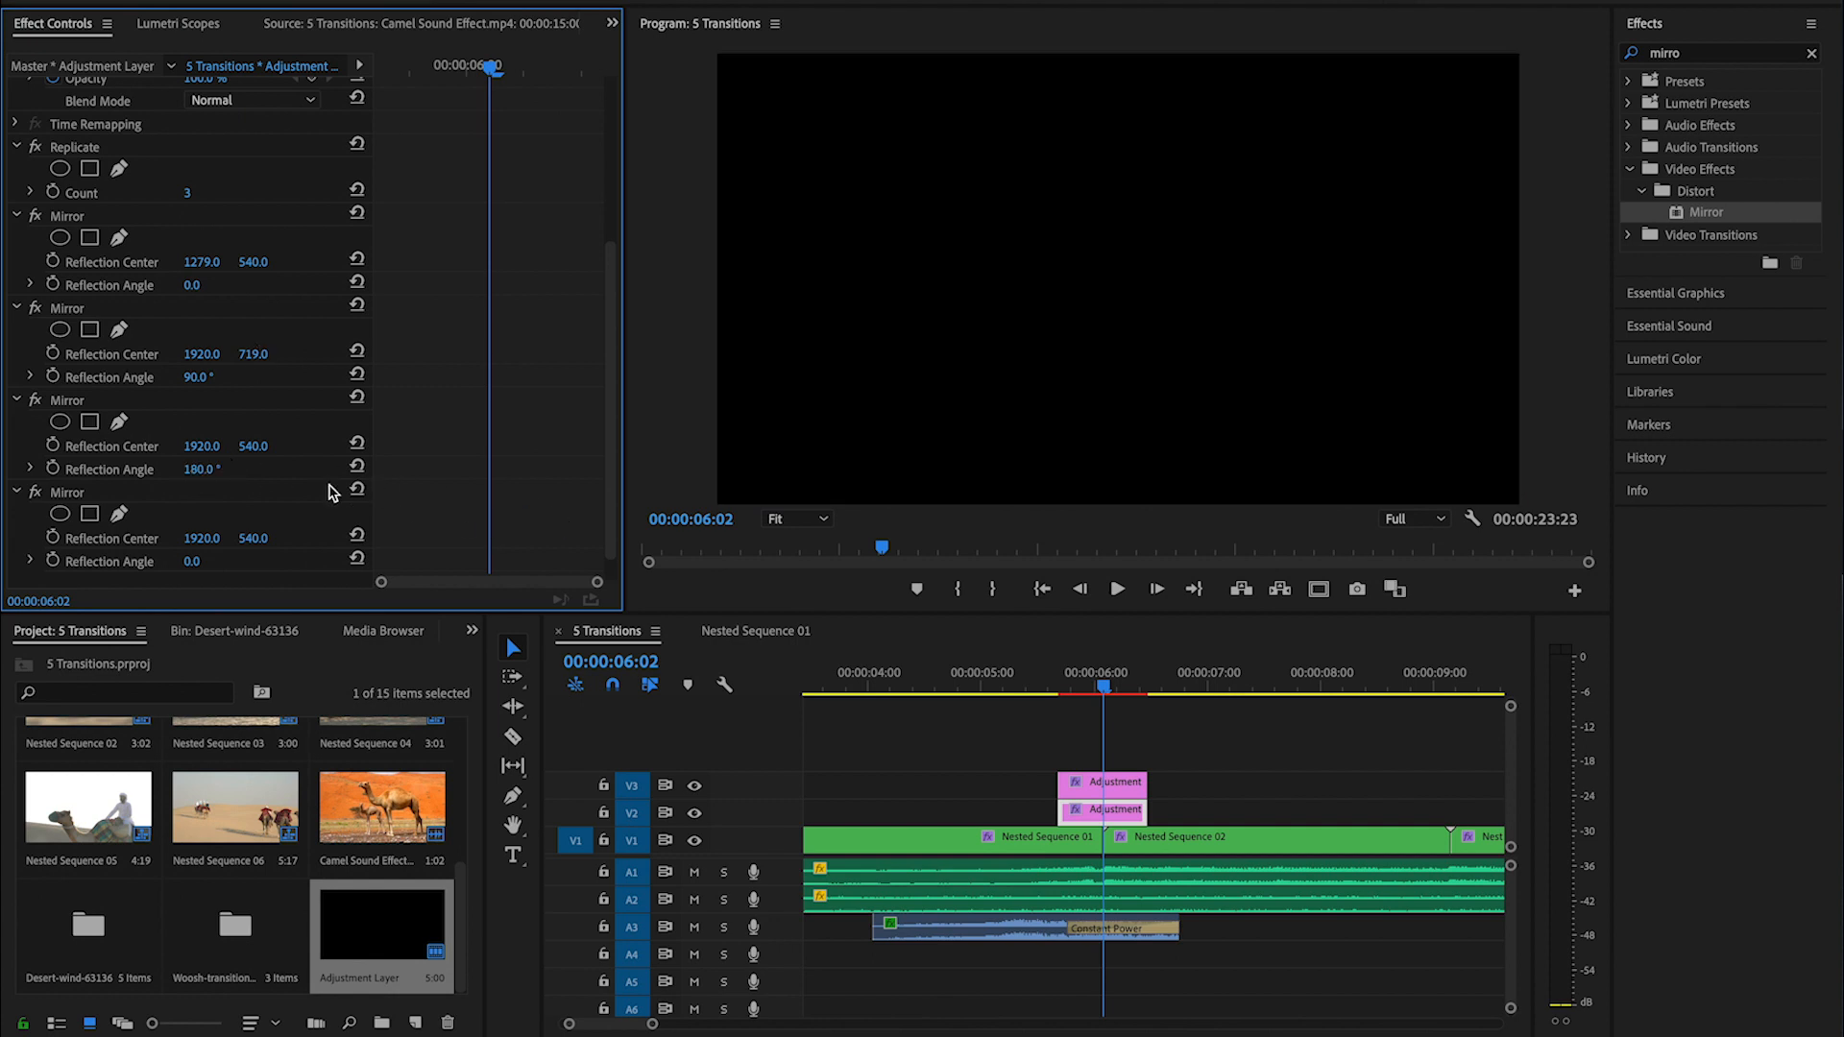
pyautogui.moveTo(202, 446); pyautogui.dragTo(99, 447)
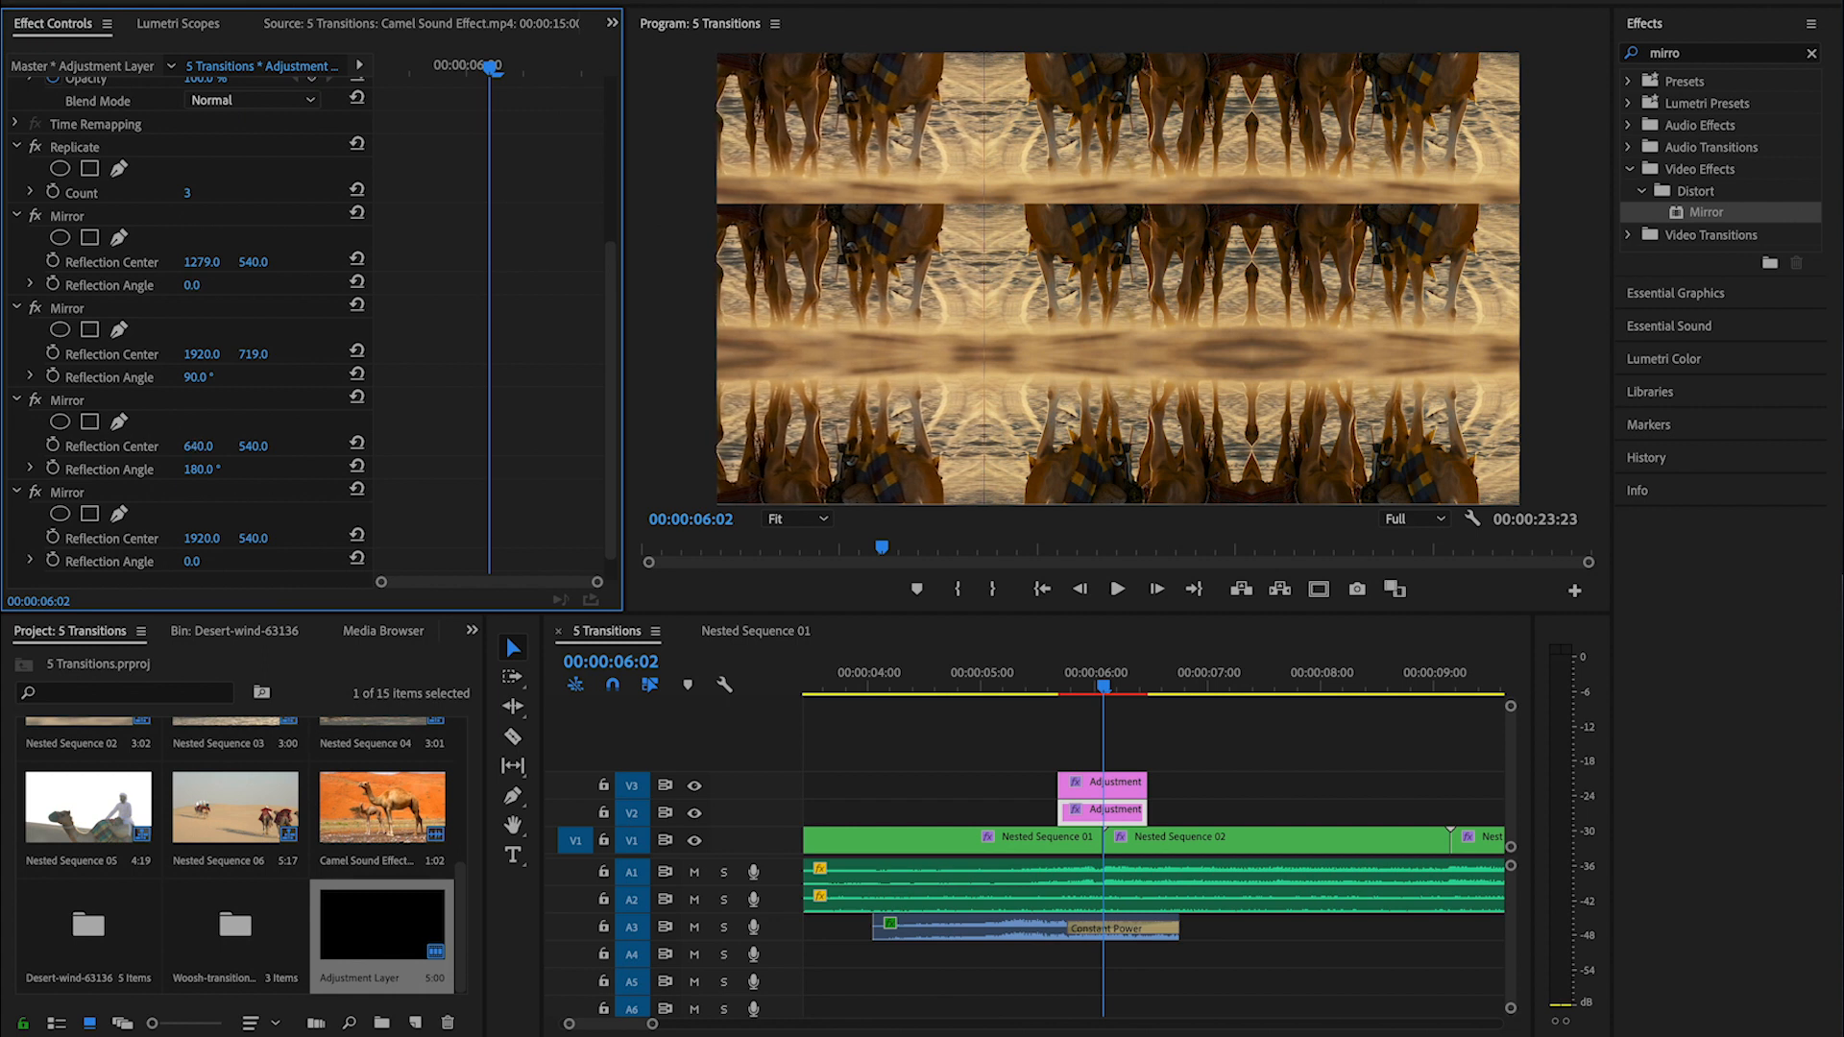
# - Set the fourth Mirror effect's Reflection Angle to -90° and its vertical Reflection Center to 360
pyautogui.scroll(-1, 408, 506)
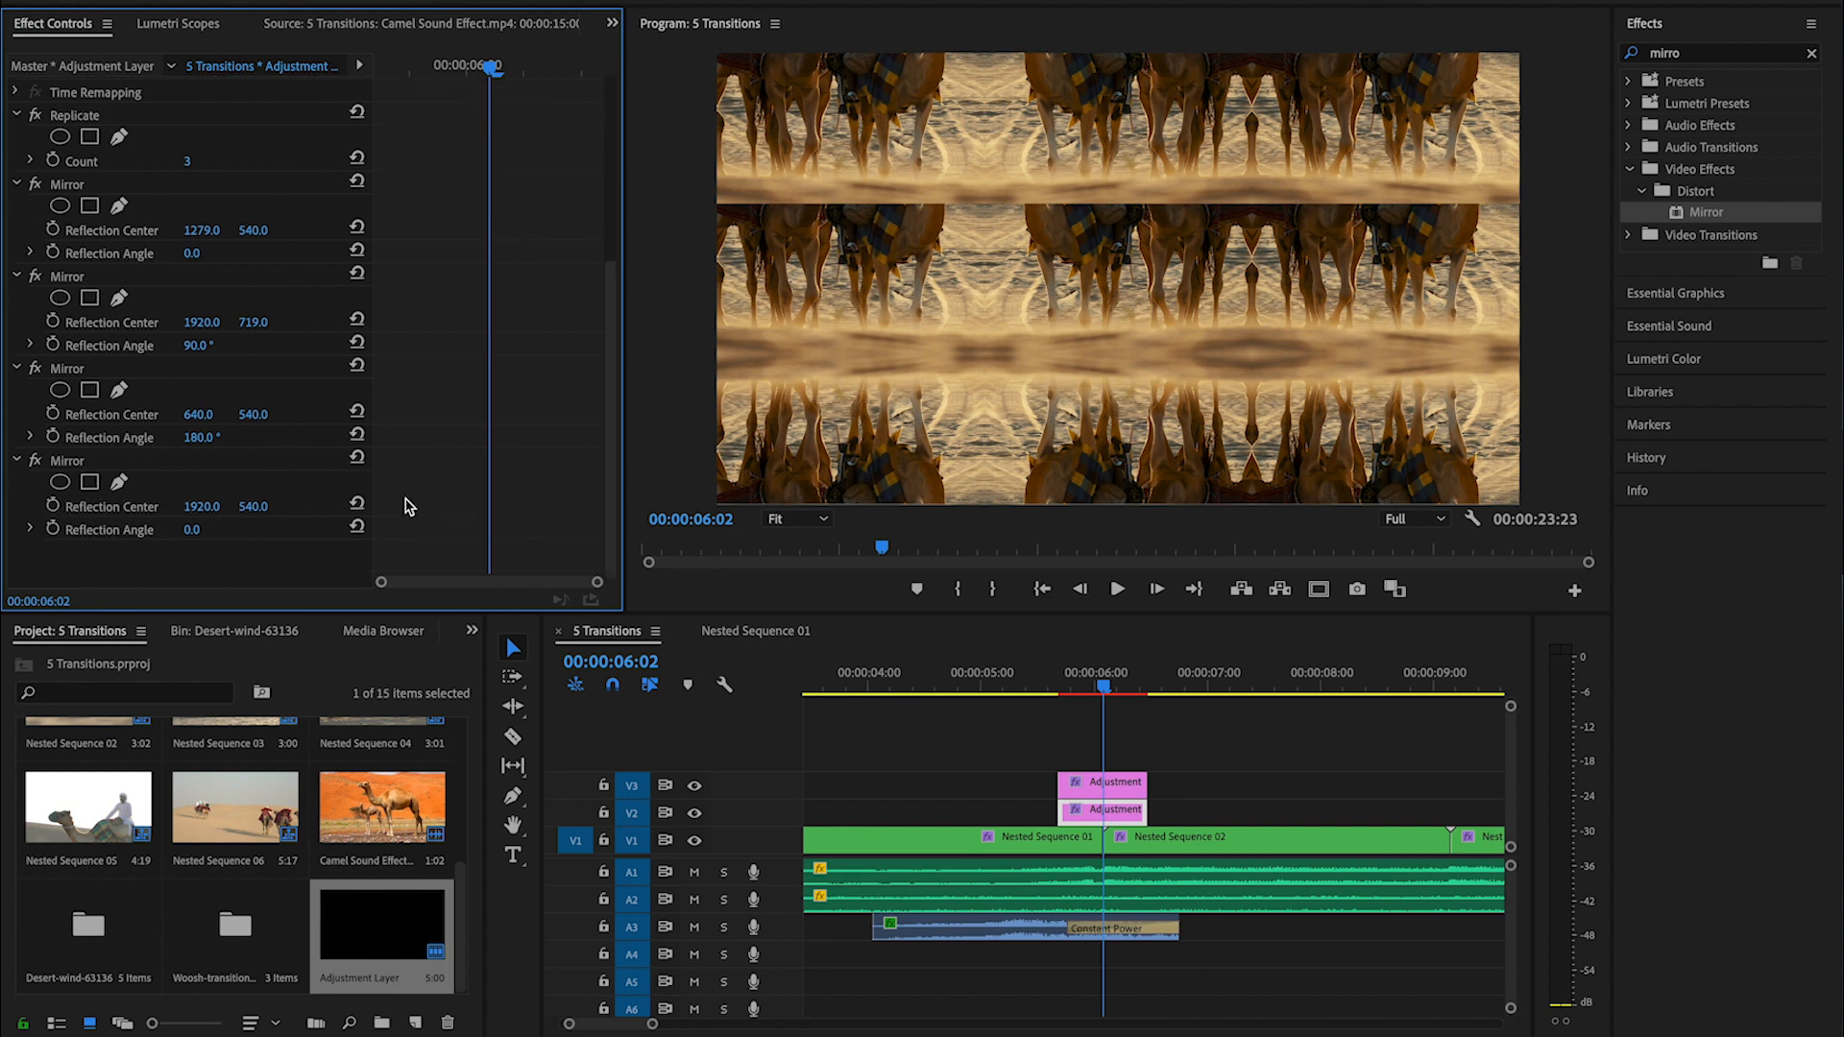
pyautogui.click(204, 529)
pyautogui.press('Return')
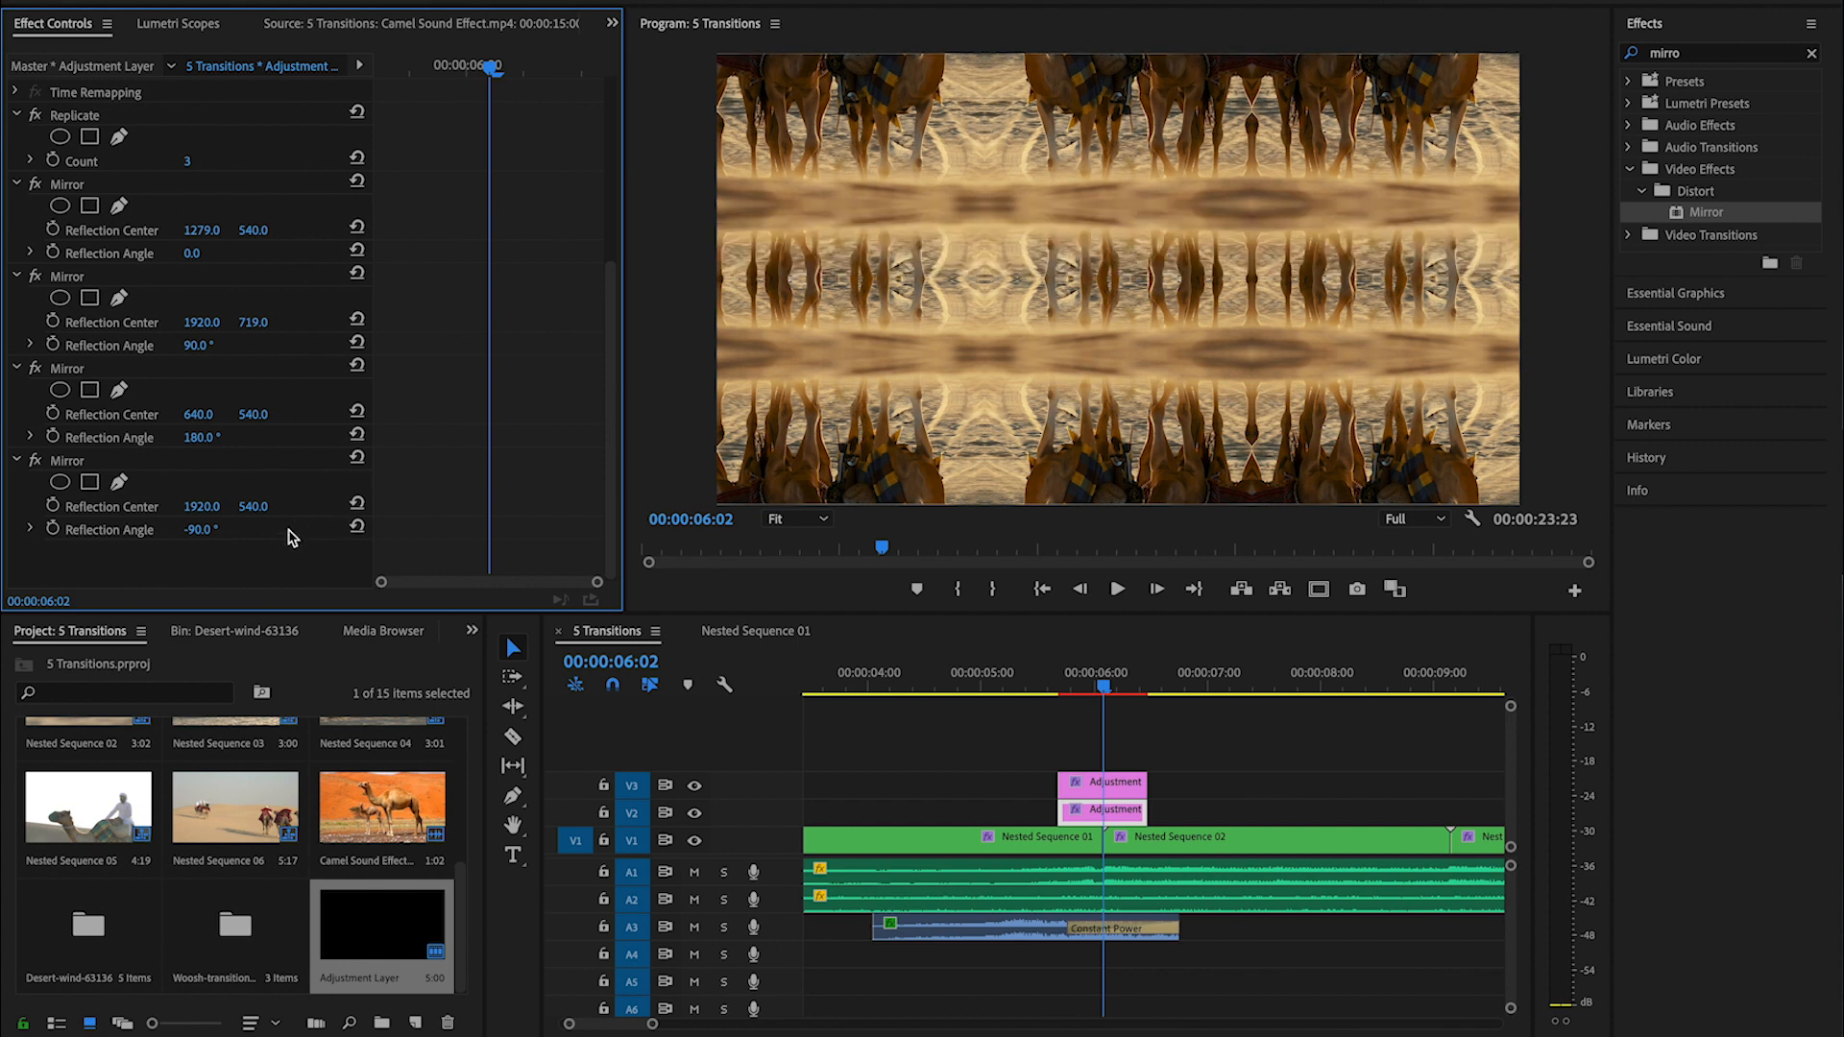
pyautogui.moveTo(252, 506); pyautogui.dragTo(157, 506)
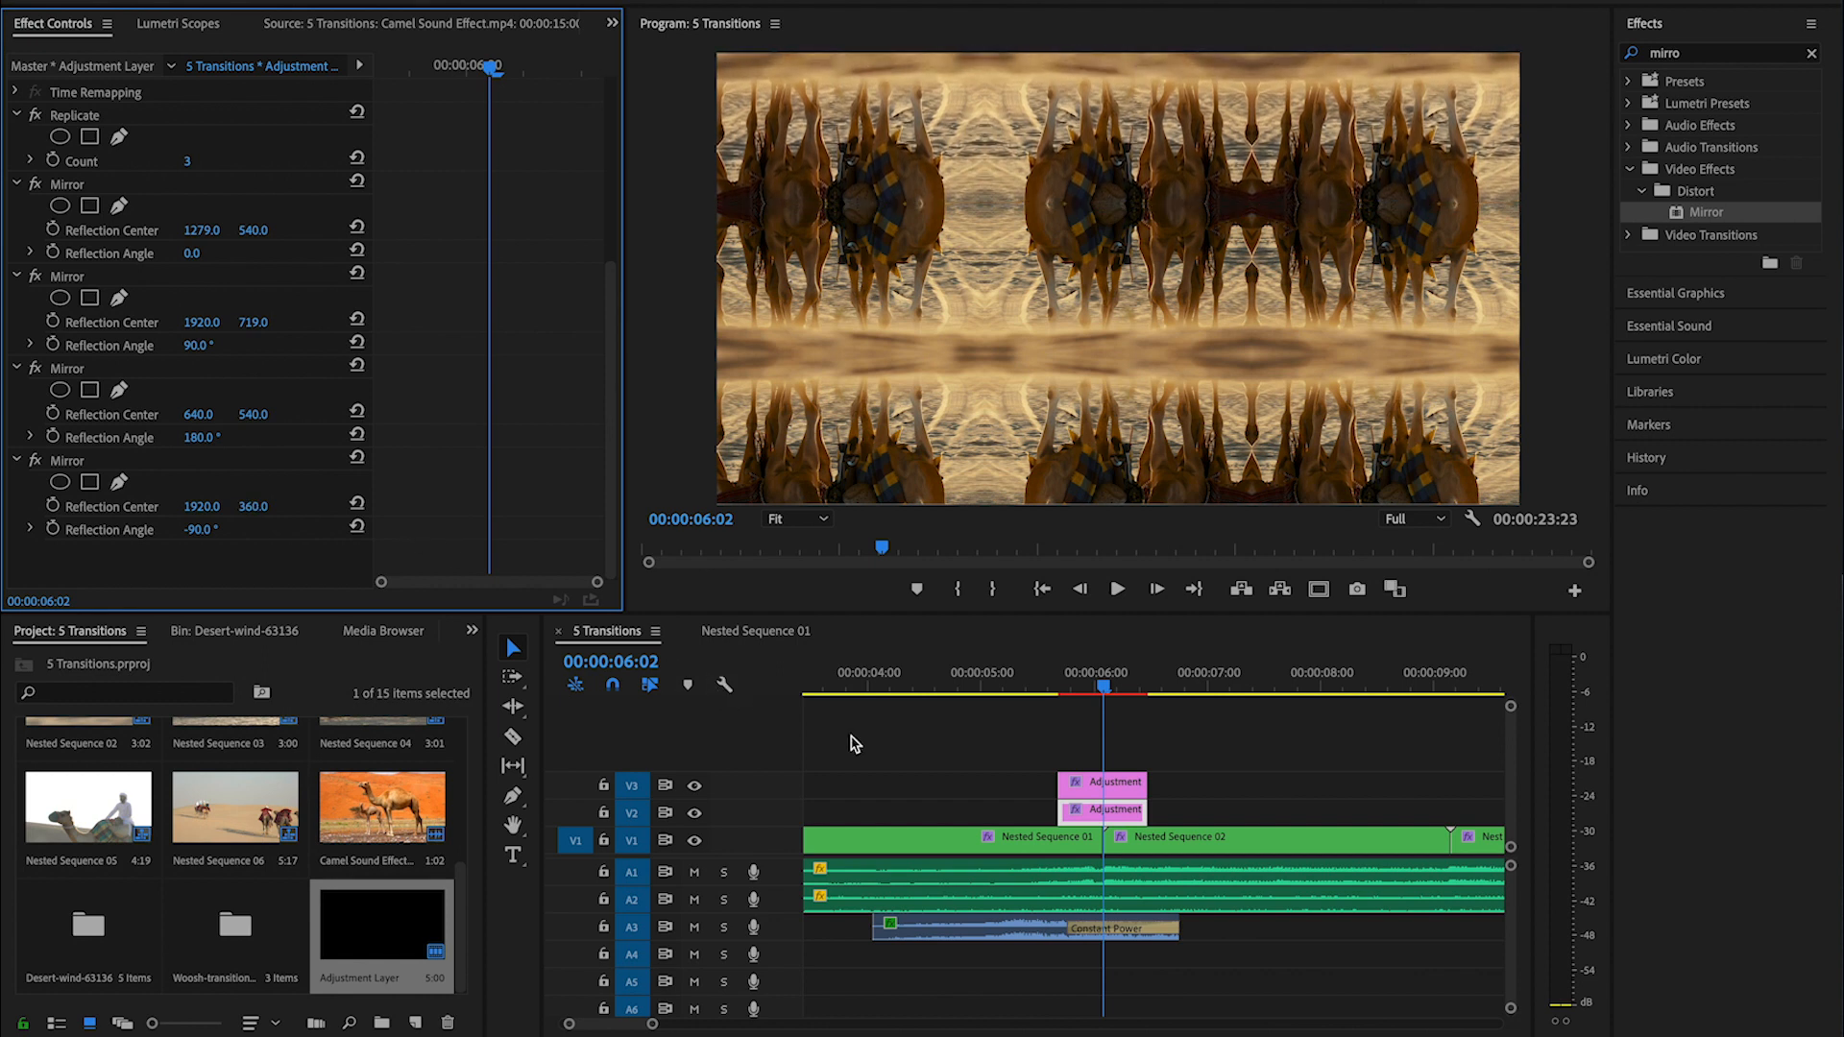
# - Add a Transform Scale keyframe of 100 at the first frame of the V3 adjustment layer
pyautogui.click(1112, 785)
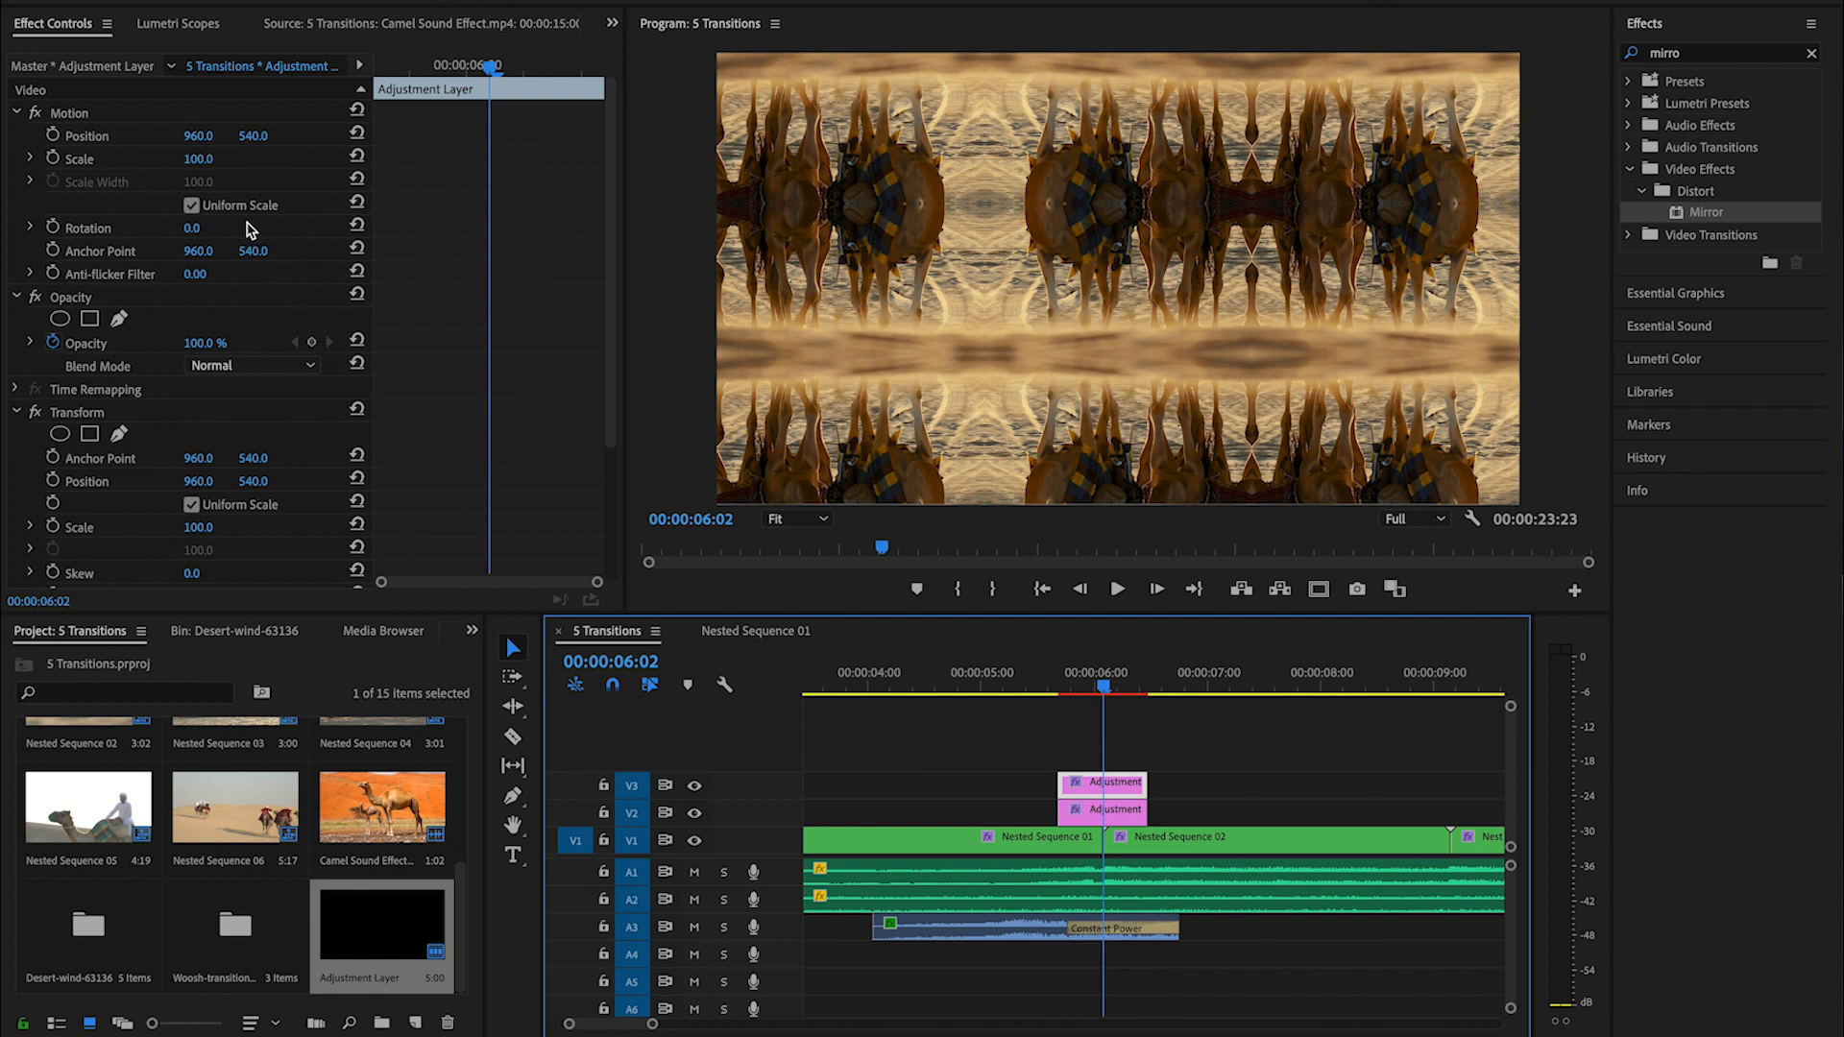
pyautogui.press('Left')
pyautogui.press('Down')
pyautogui.press('Up')
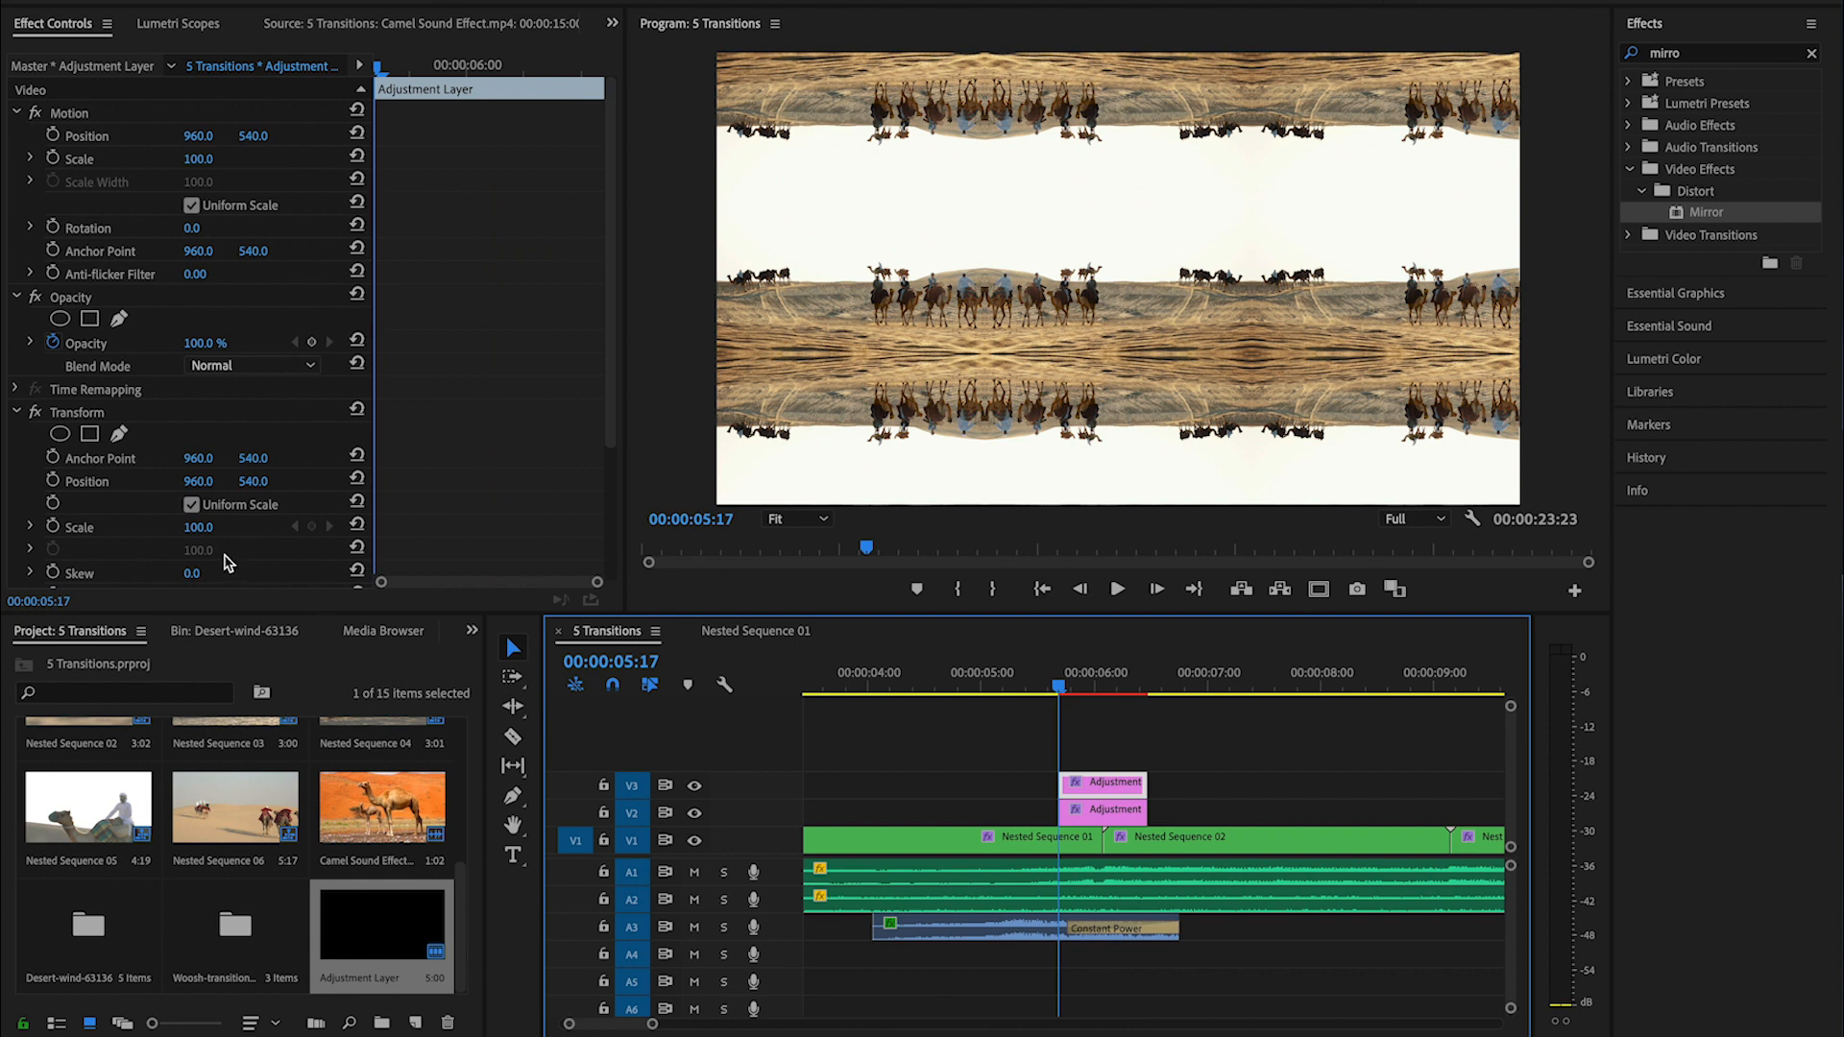
pyautogui.click(53, 531)
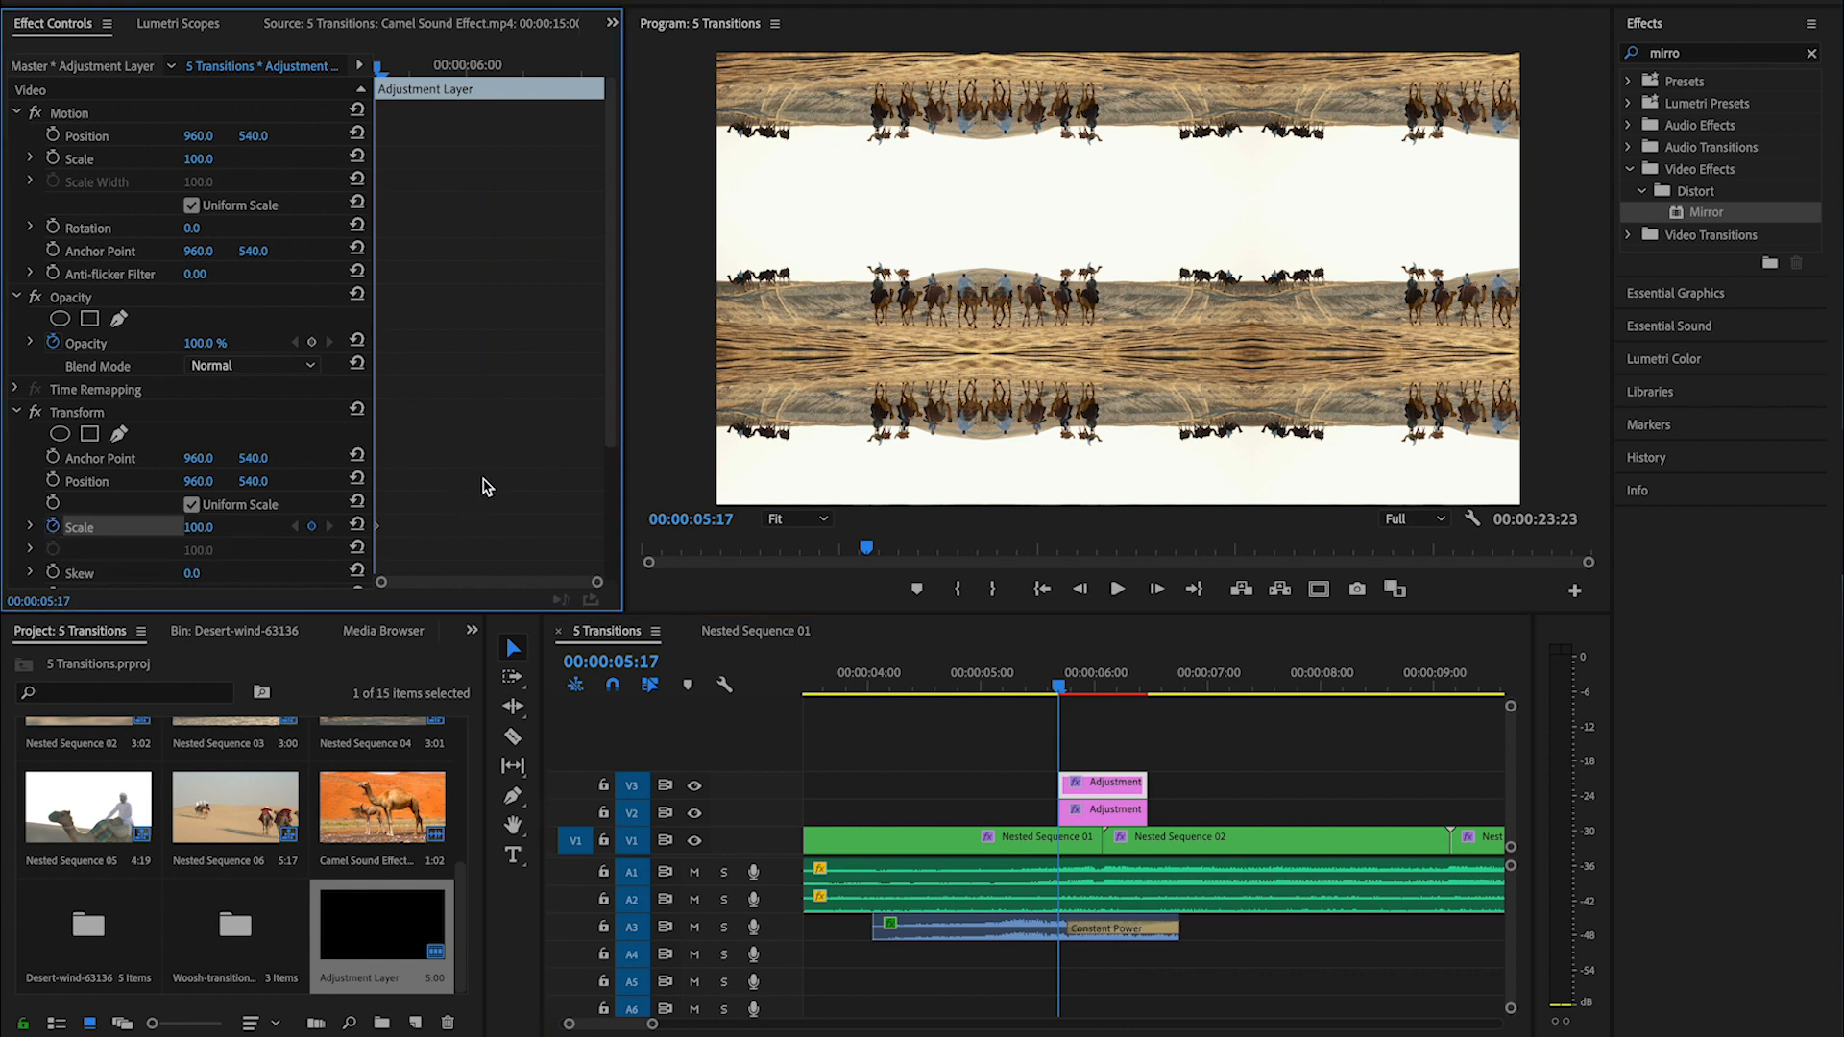
# - Add a second Transform Scale keyframe with an enlarged value and move it to the end of the V3 adjustment layer
pyautogui.click(453, 68)
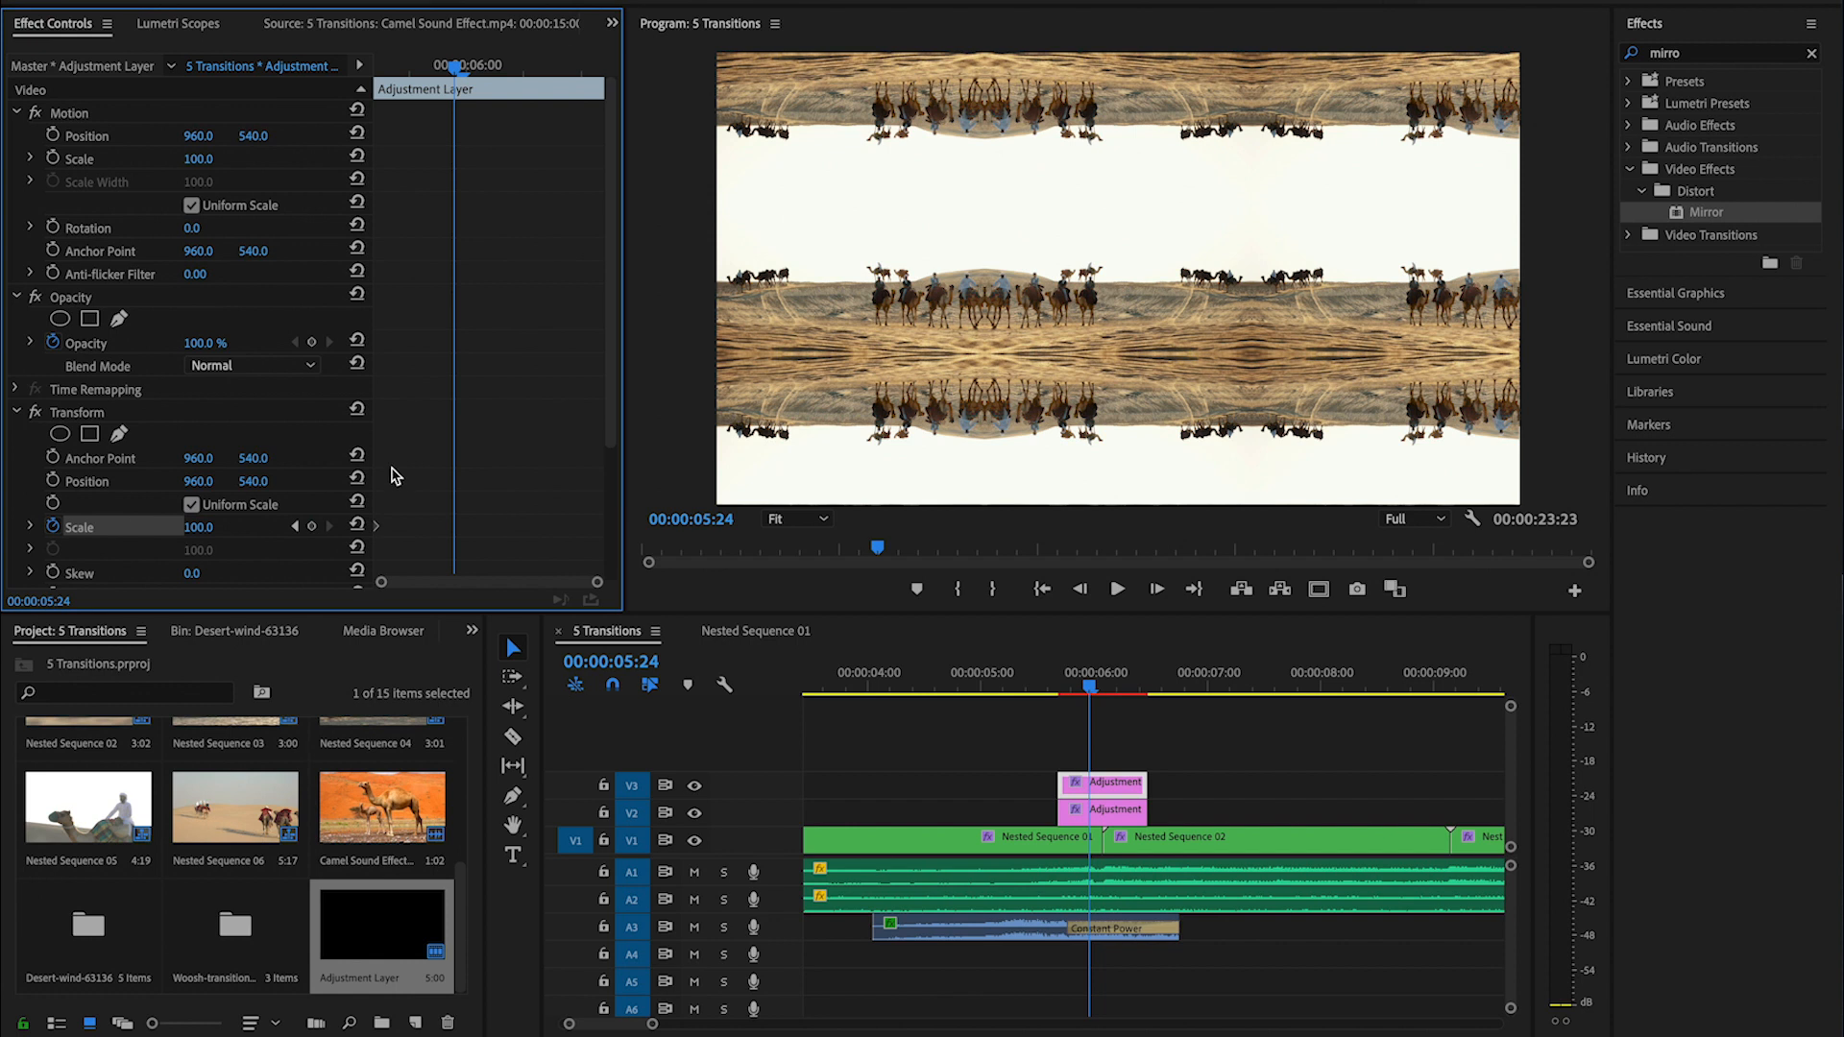
pyautogui.click(214, 527)
pyautogui.press('Return')
pyautogui.moveTo(456, 531); pyautogui.dragTo(661, 538)
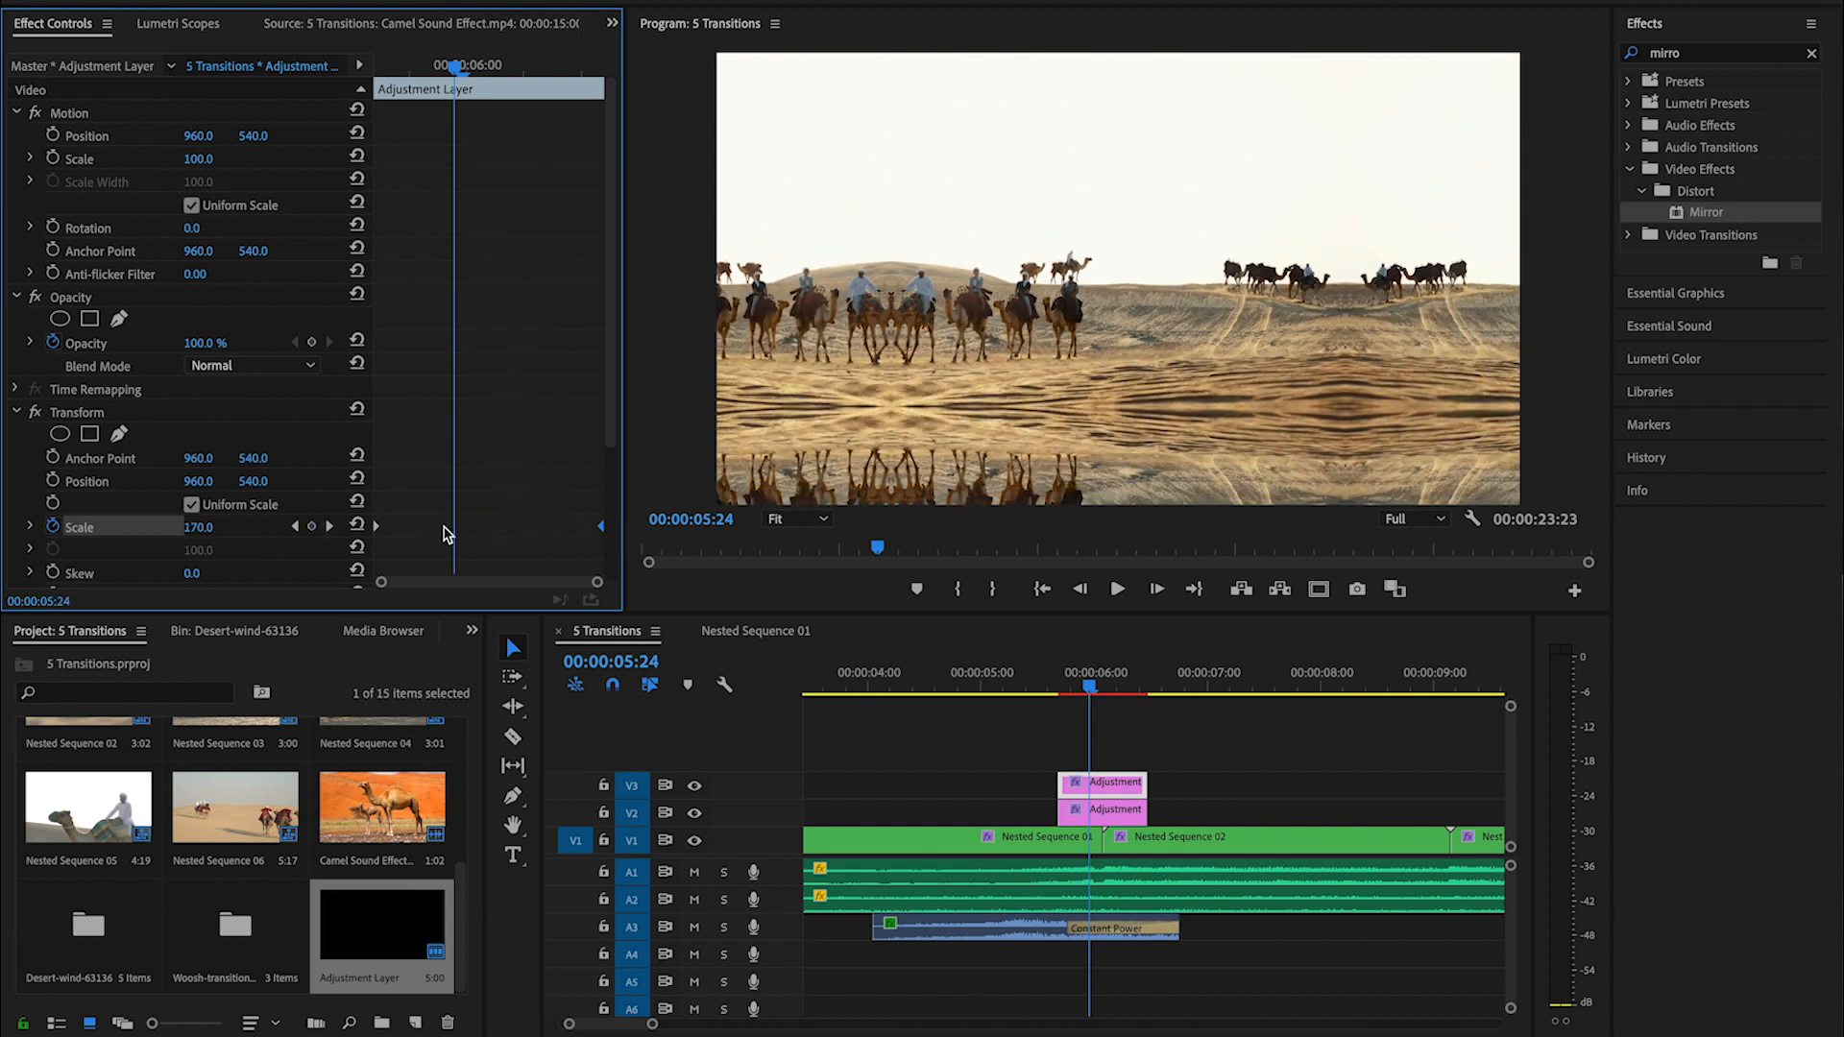
# - Apply Ease Out to the first Scale keyframe and Ease In to the last one
pyautogui.rightClick(381, 531)
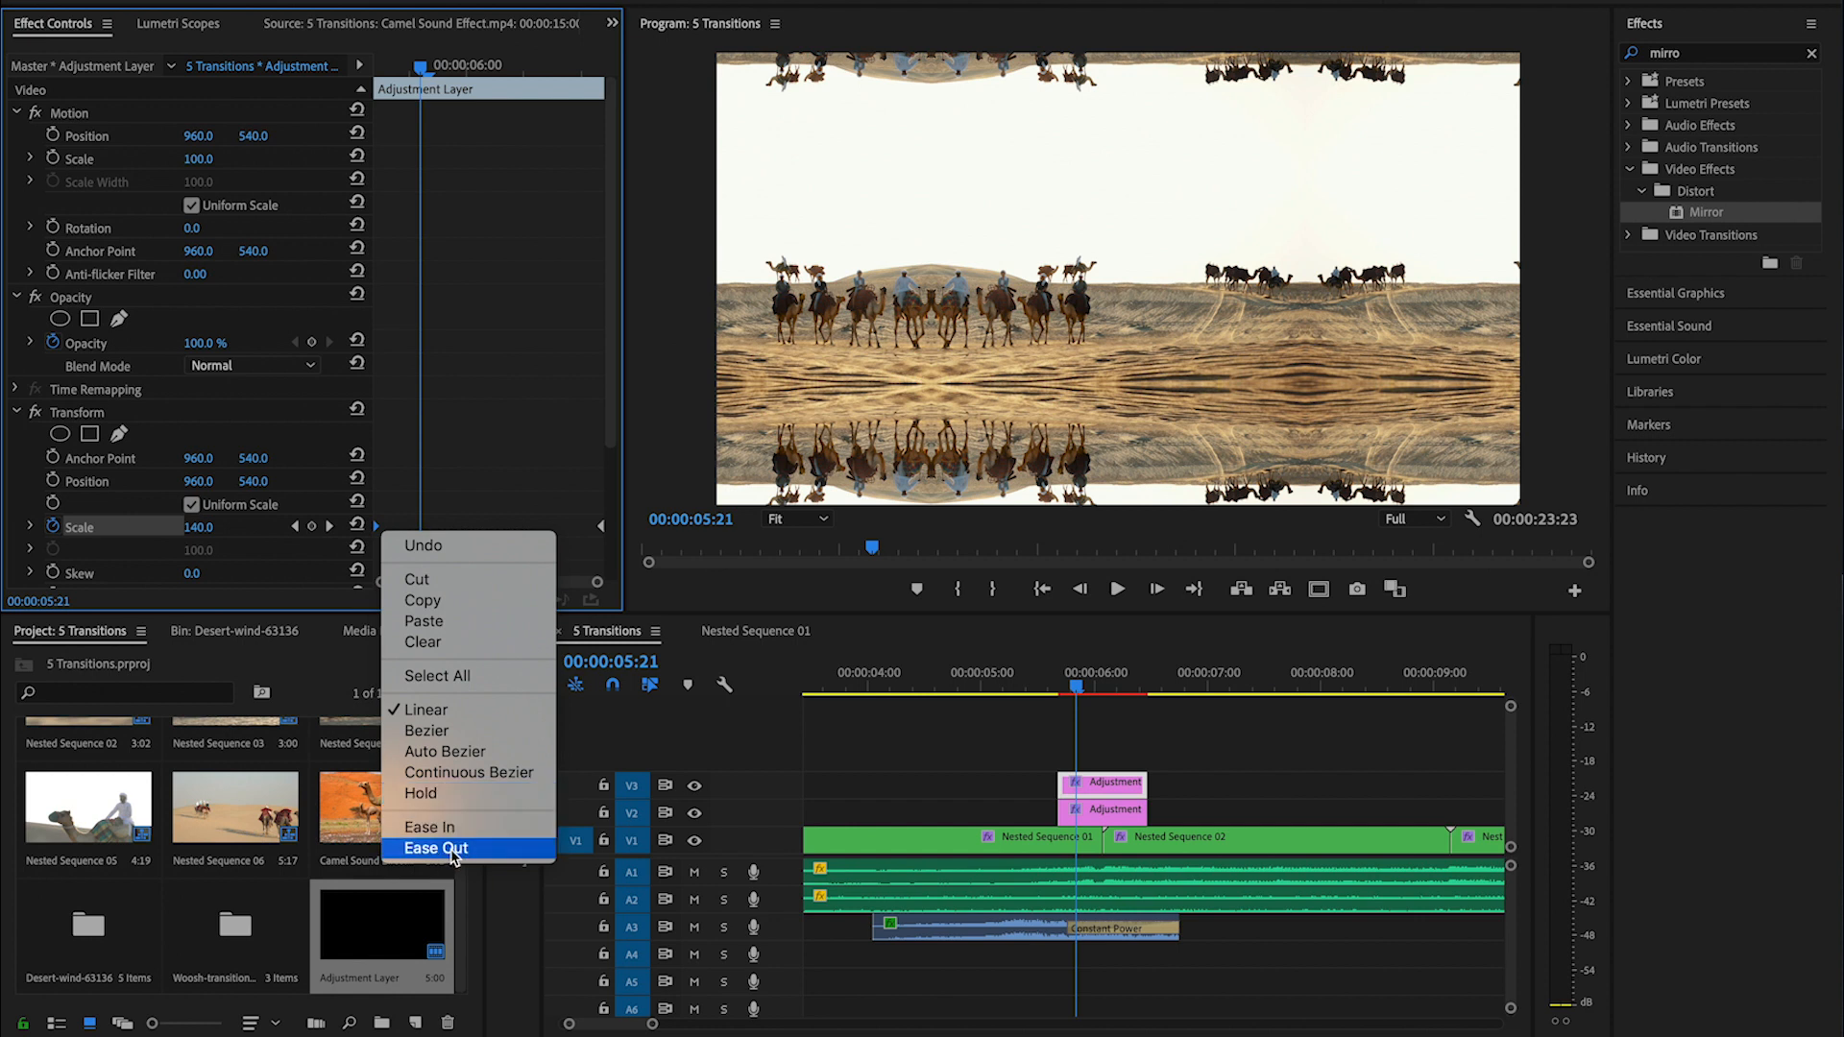
pyautogui.click(437, 848)
pyautogui.rightClick(602, 533)
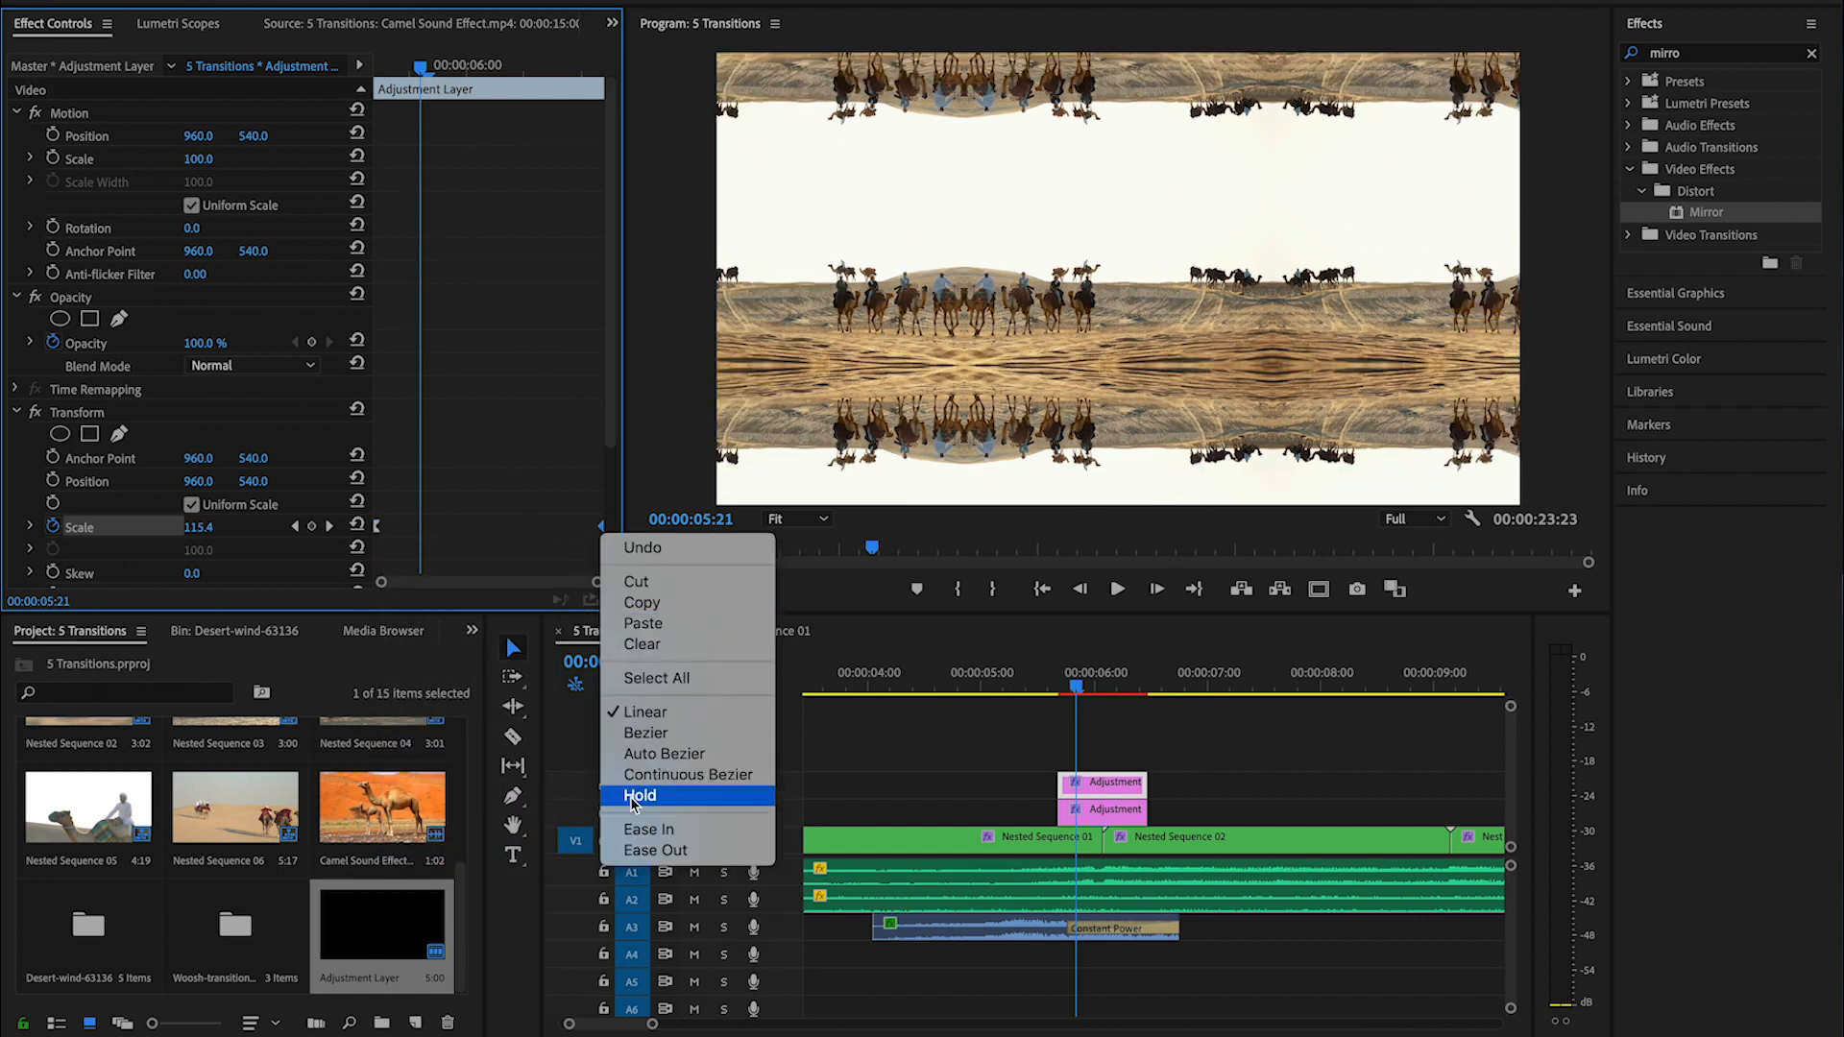
pyautogui.click(686, 830)
# - Trim the start of the V2 adjustment layer to the cut between Nested Sequence 01 and Nested Sequence 02
pyautogui.moveTo(1077, 678)
pyautogui.mouseDown()
pyautogui.moveTo(1141, 682)
pyautogui.moveTo(1046, 682)
pyautogui.moveTo(1086, 682)
pyautogui.mouseUp()
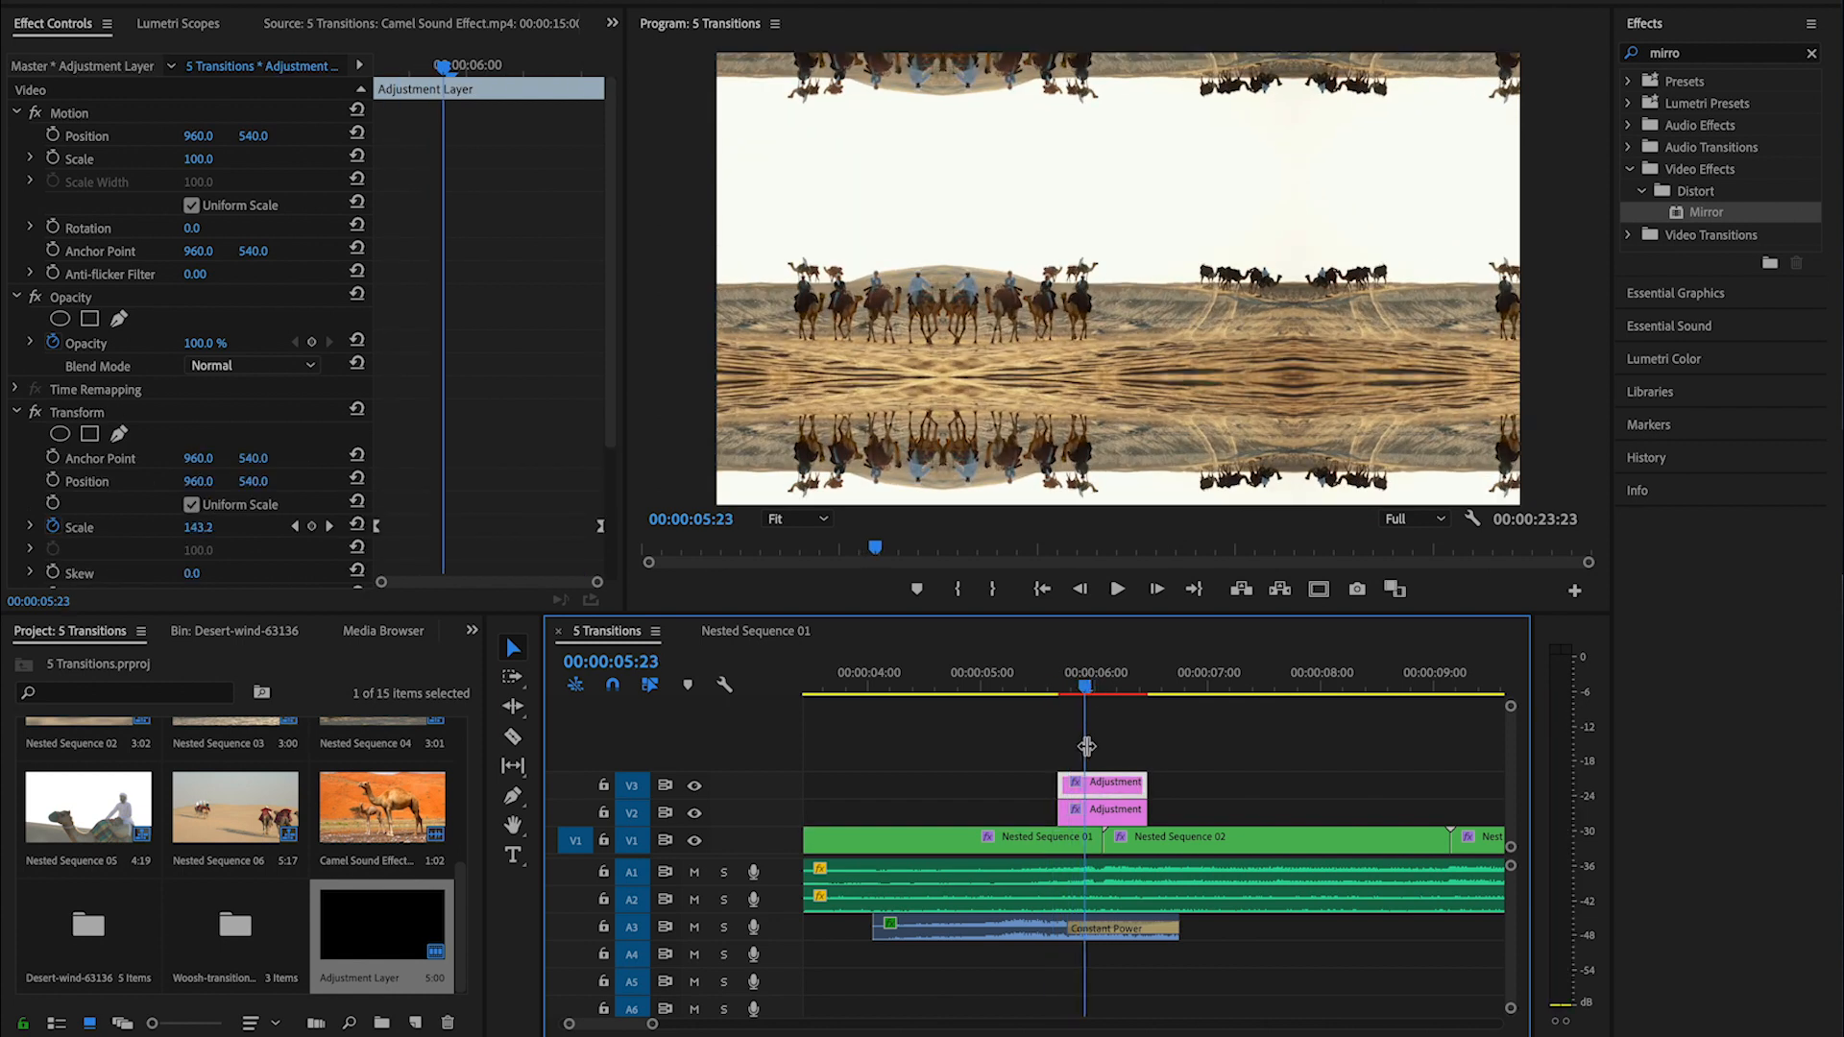
pyautogui.click(1086, 815)
pyautogui.moveTo(1069, 814); pyautogui.dragTo(1106, 814)
# - Increase the Transform effect's Shutter Angle on the V3 adjustment layer to add motion blur at the clip cut
pyautogui.moveTo(1080, 685)
pyautogui.mouseDown()
pyautogui.moveTo(1053, 684)
pyautogui.moveTo(1132, 688)
pyautogui.moveTo(1104, 692)
pyautogui.mouseUp()
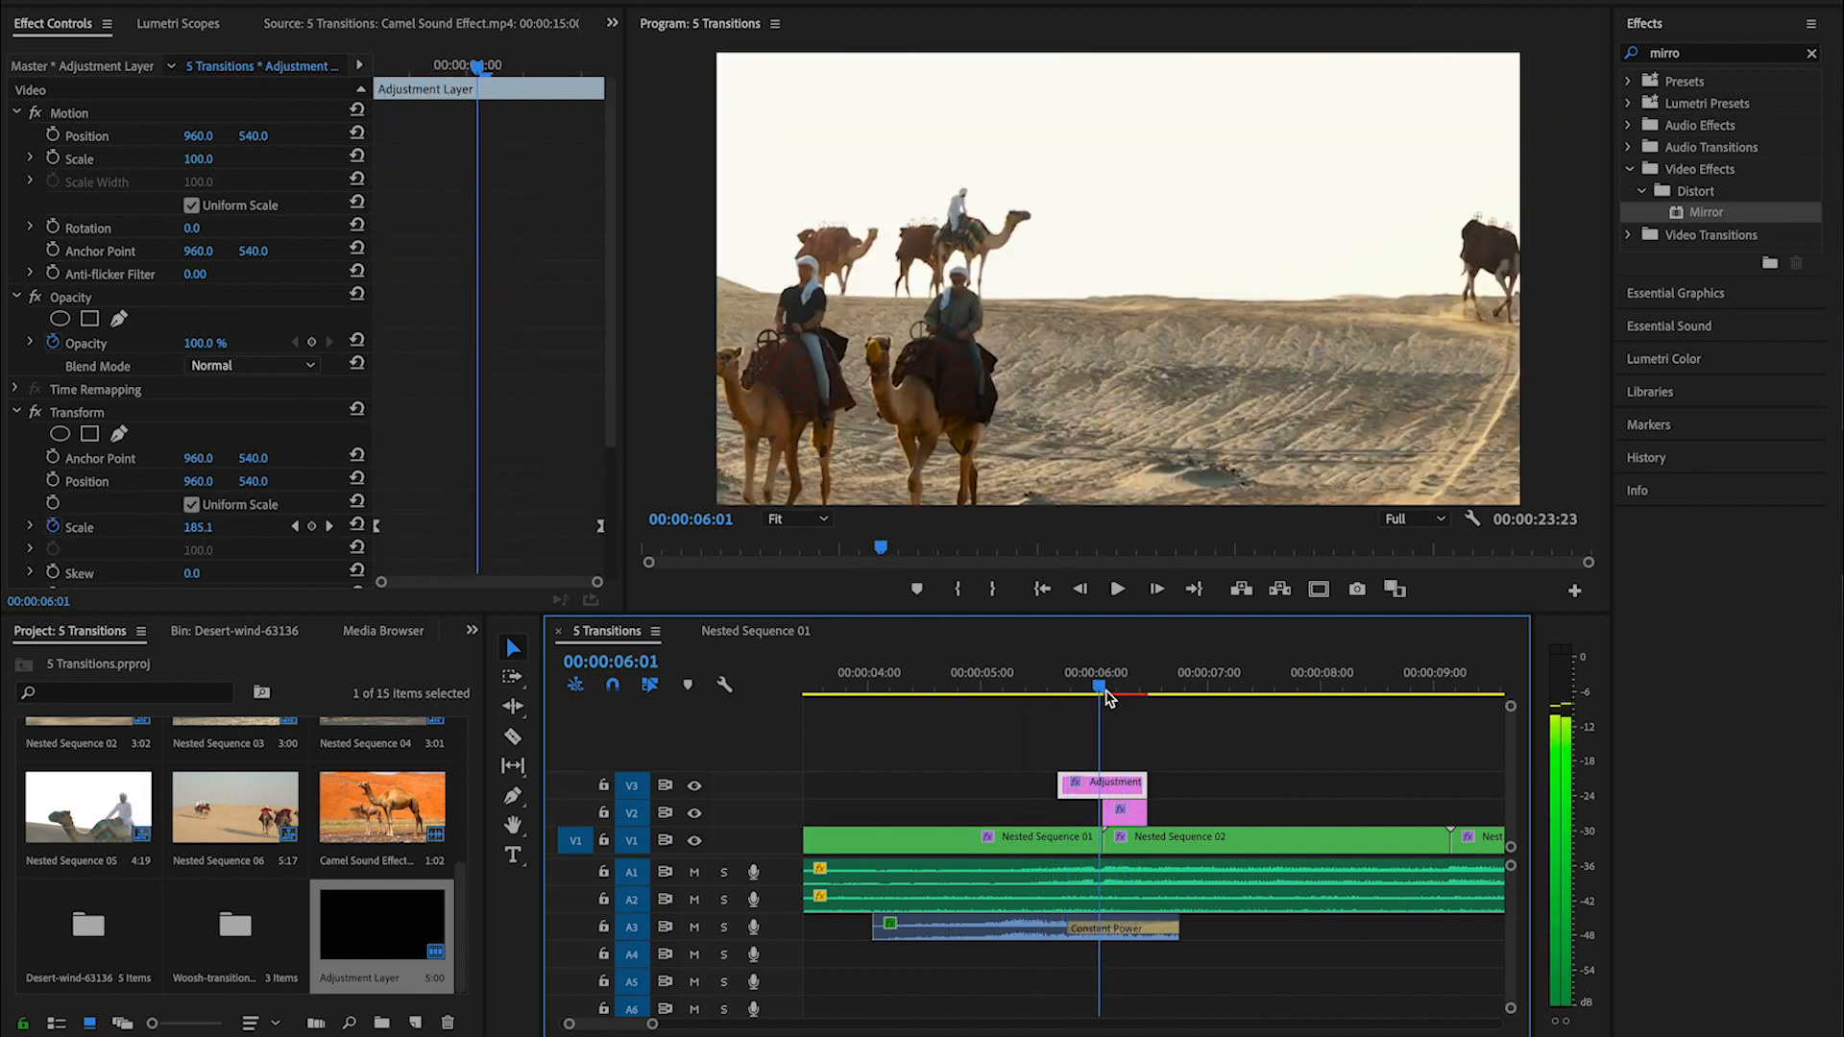
pyautogui.click(1107, 692)
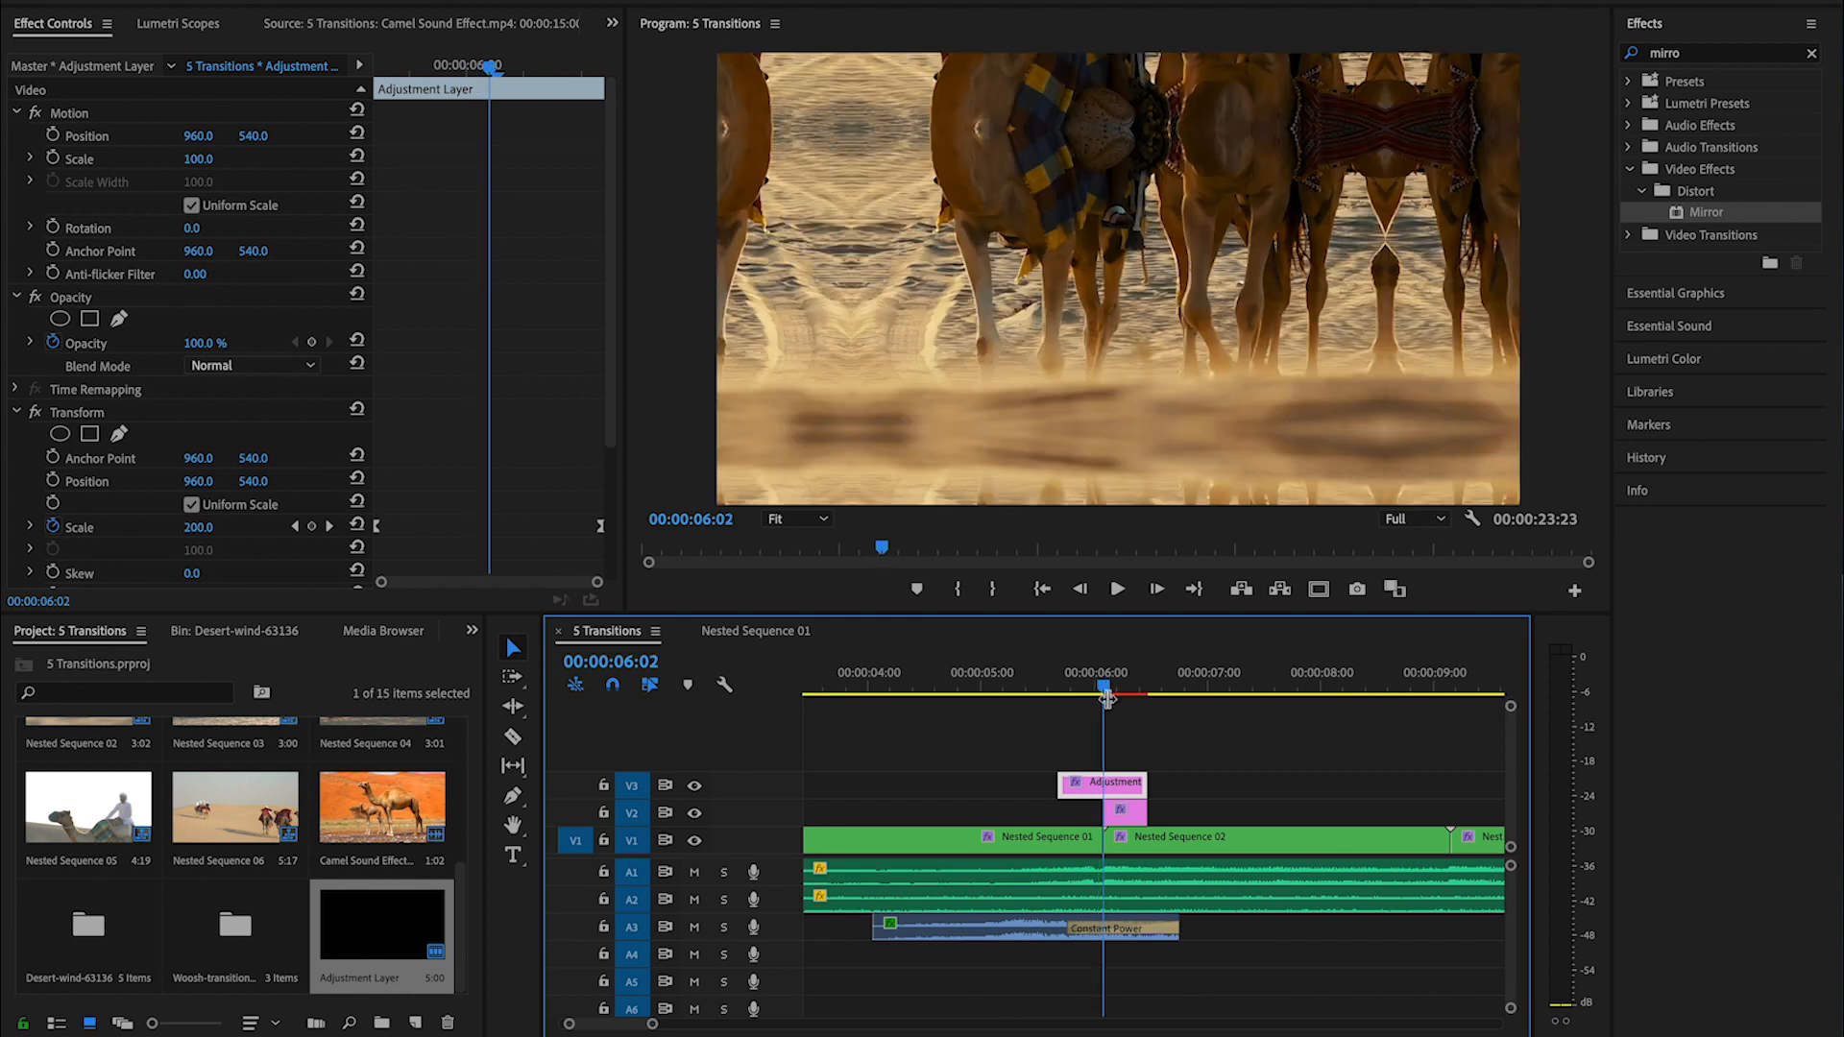
pyautogui.scroll(-3, 516, 531)
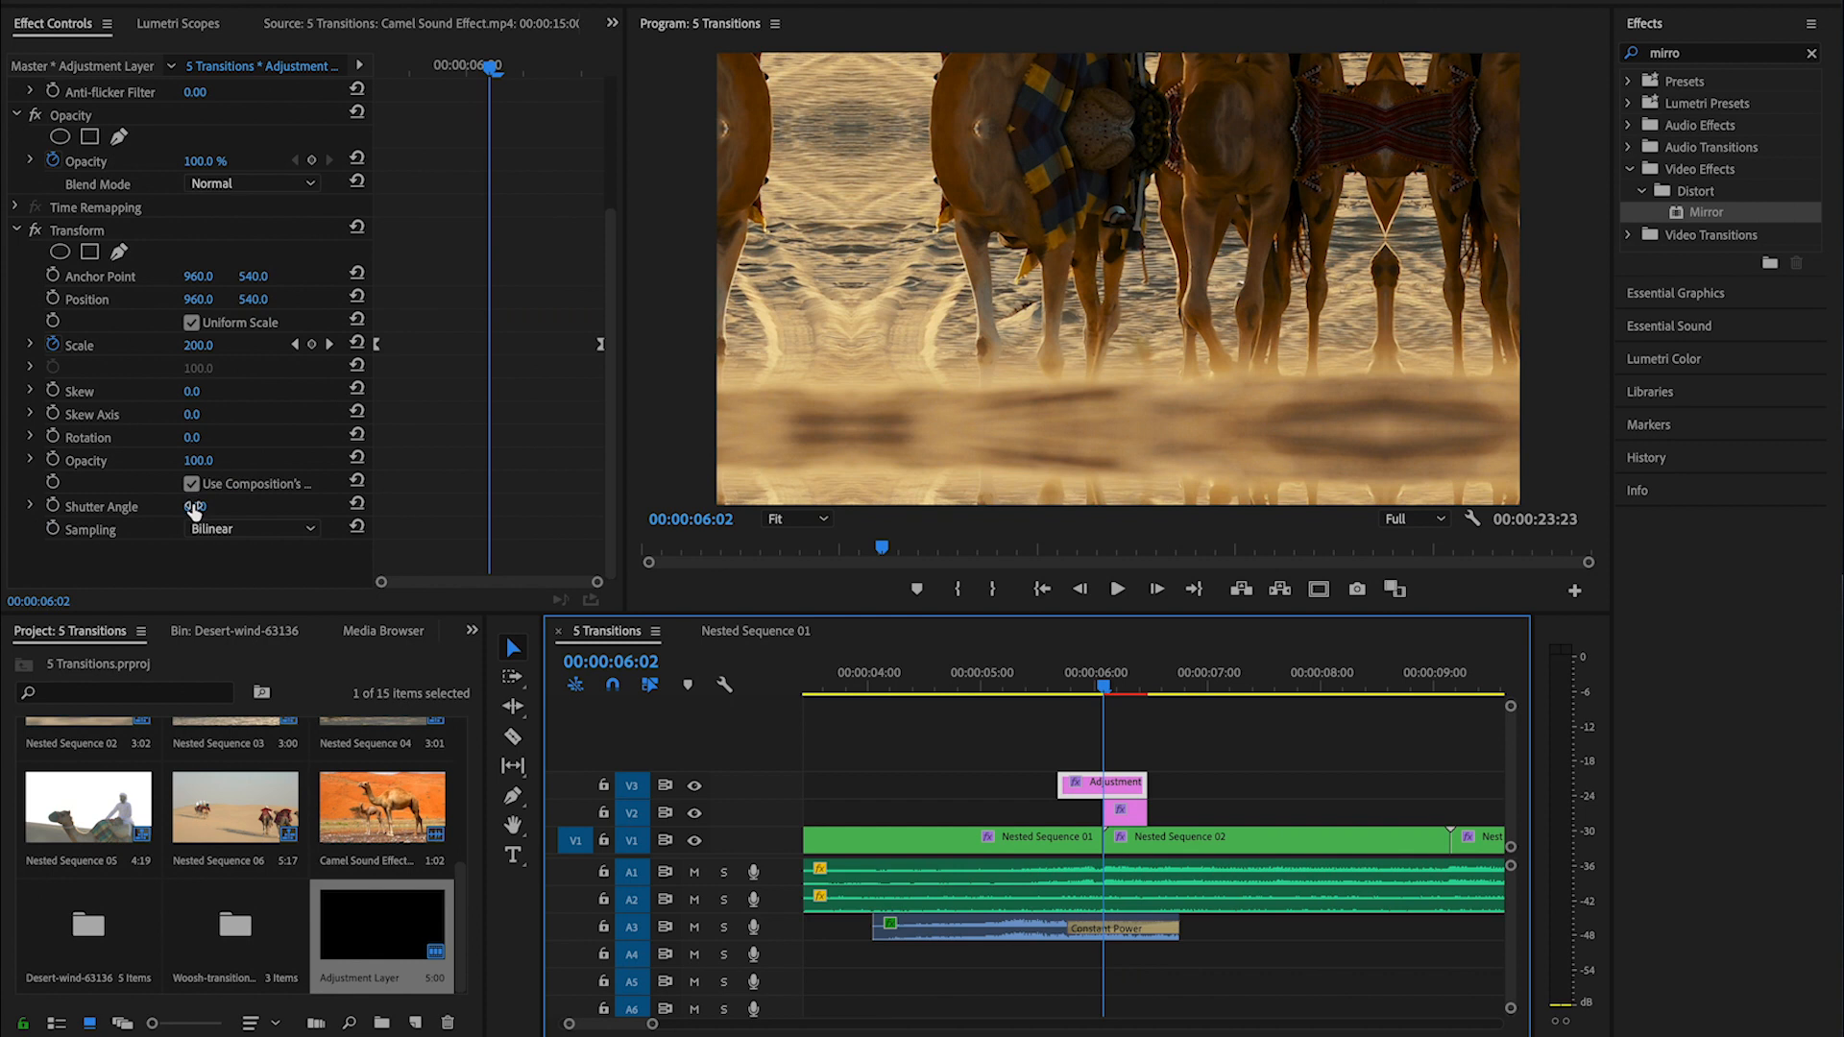
pyautogui.moveTo(195, 507); pyautogui.dragTo(541, 507)
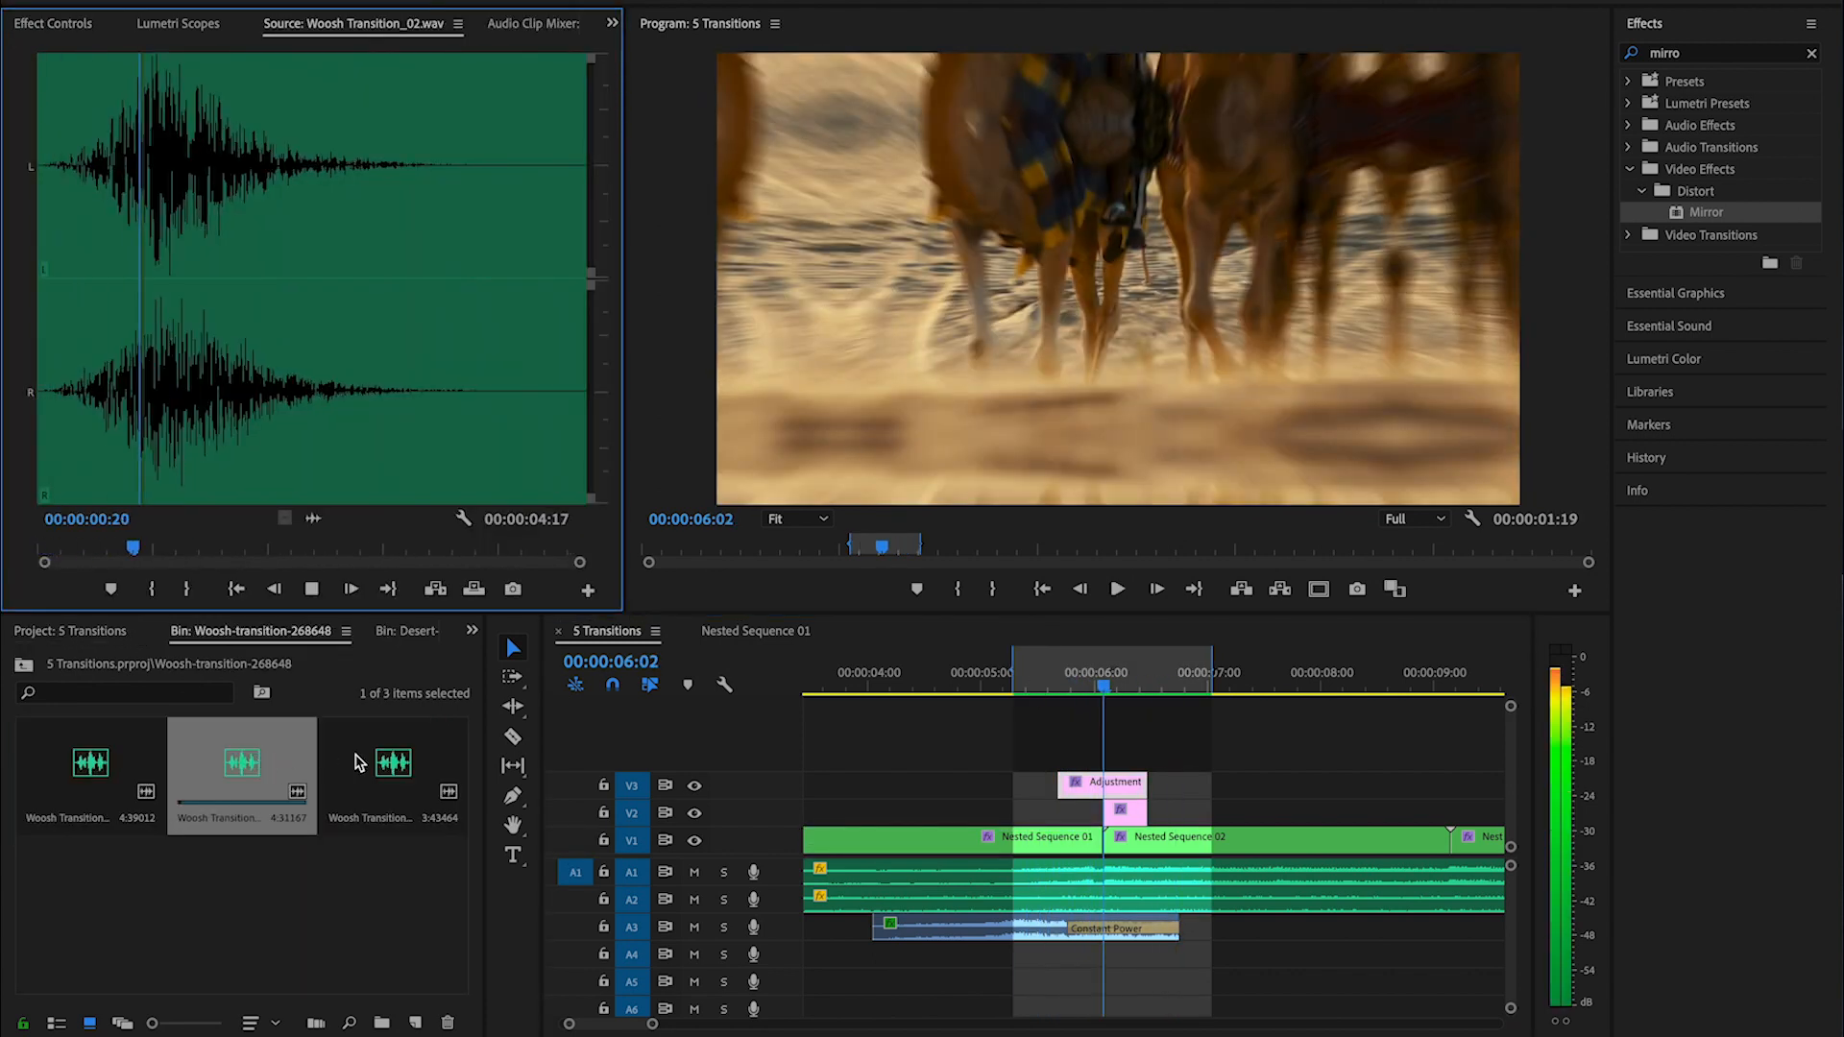
# - Preview Woosh Transition_03.wav, place it on A4 beneath the transition, and play the result back
pyautogui.click(385, 776)
pyautogui.doubleClick(385, 776)
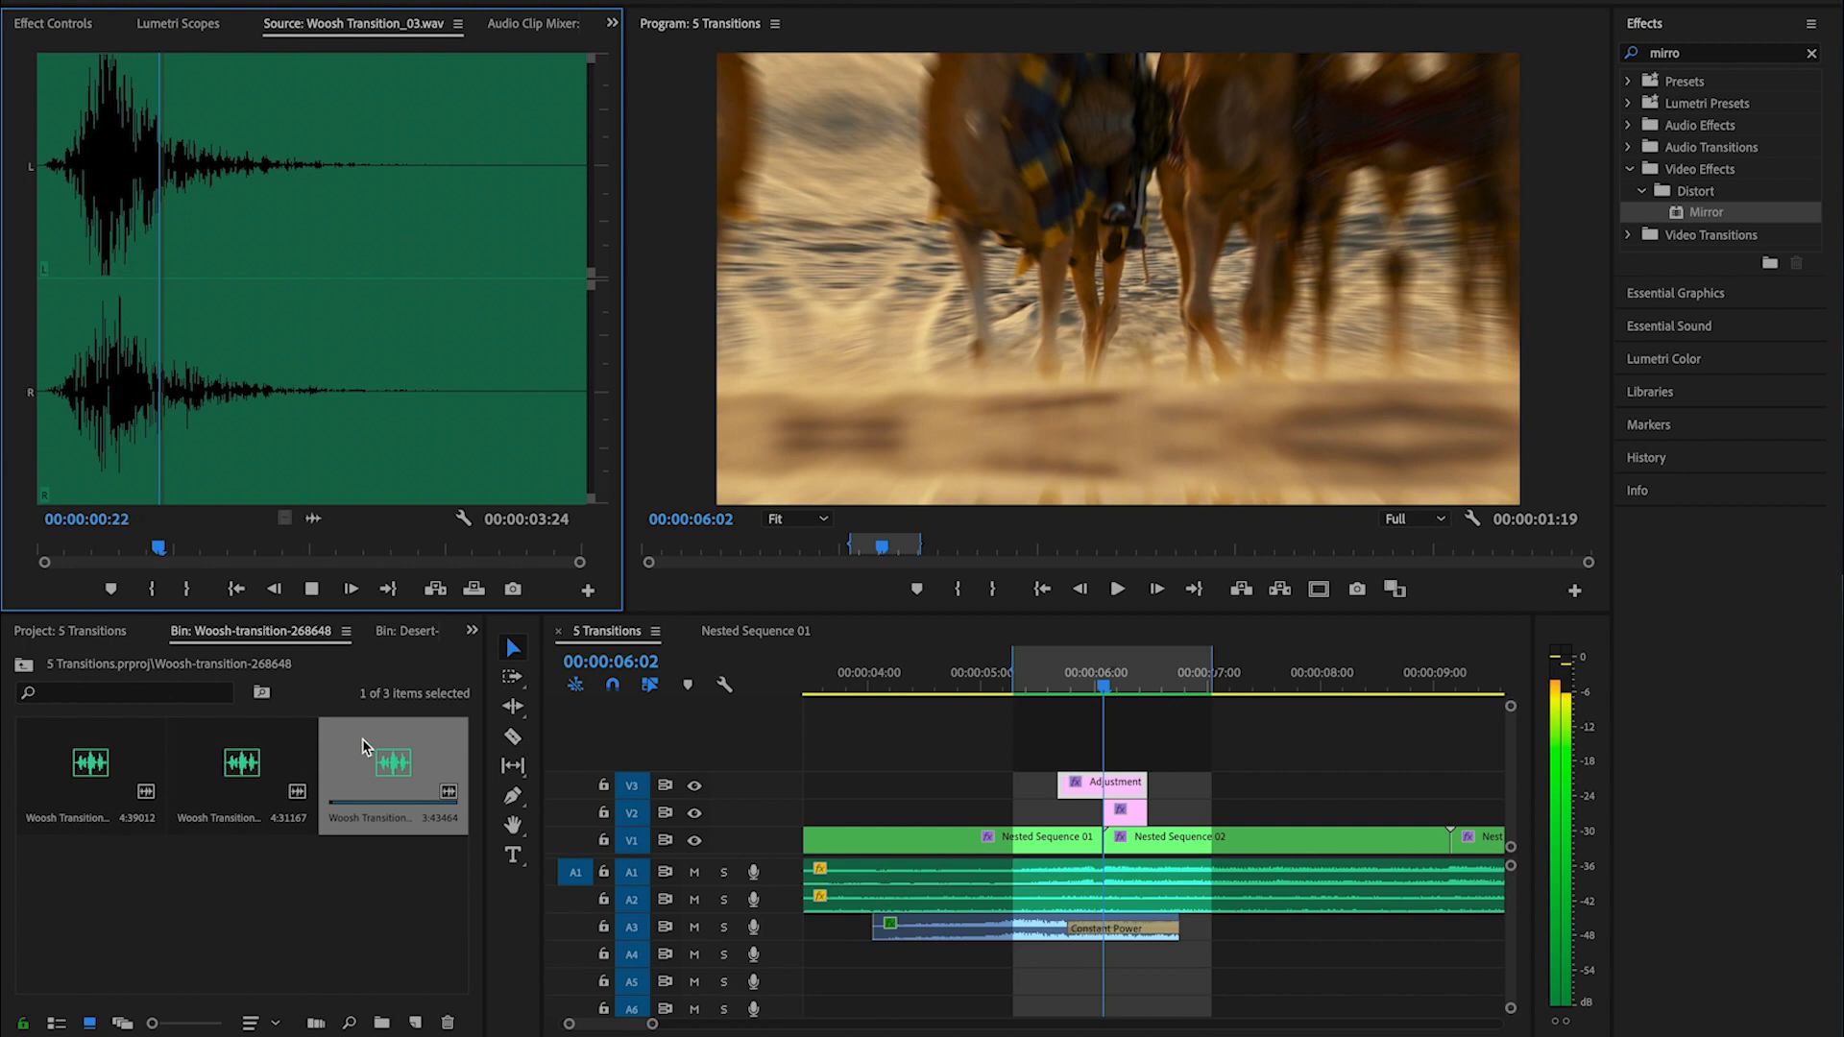
pyautogui.moveTo(316, 519); pyautogui.dragTo(1156, 963)
pyautogui.click(1040, 664)
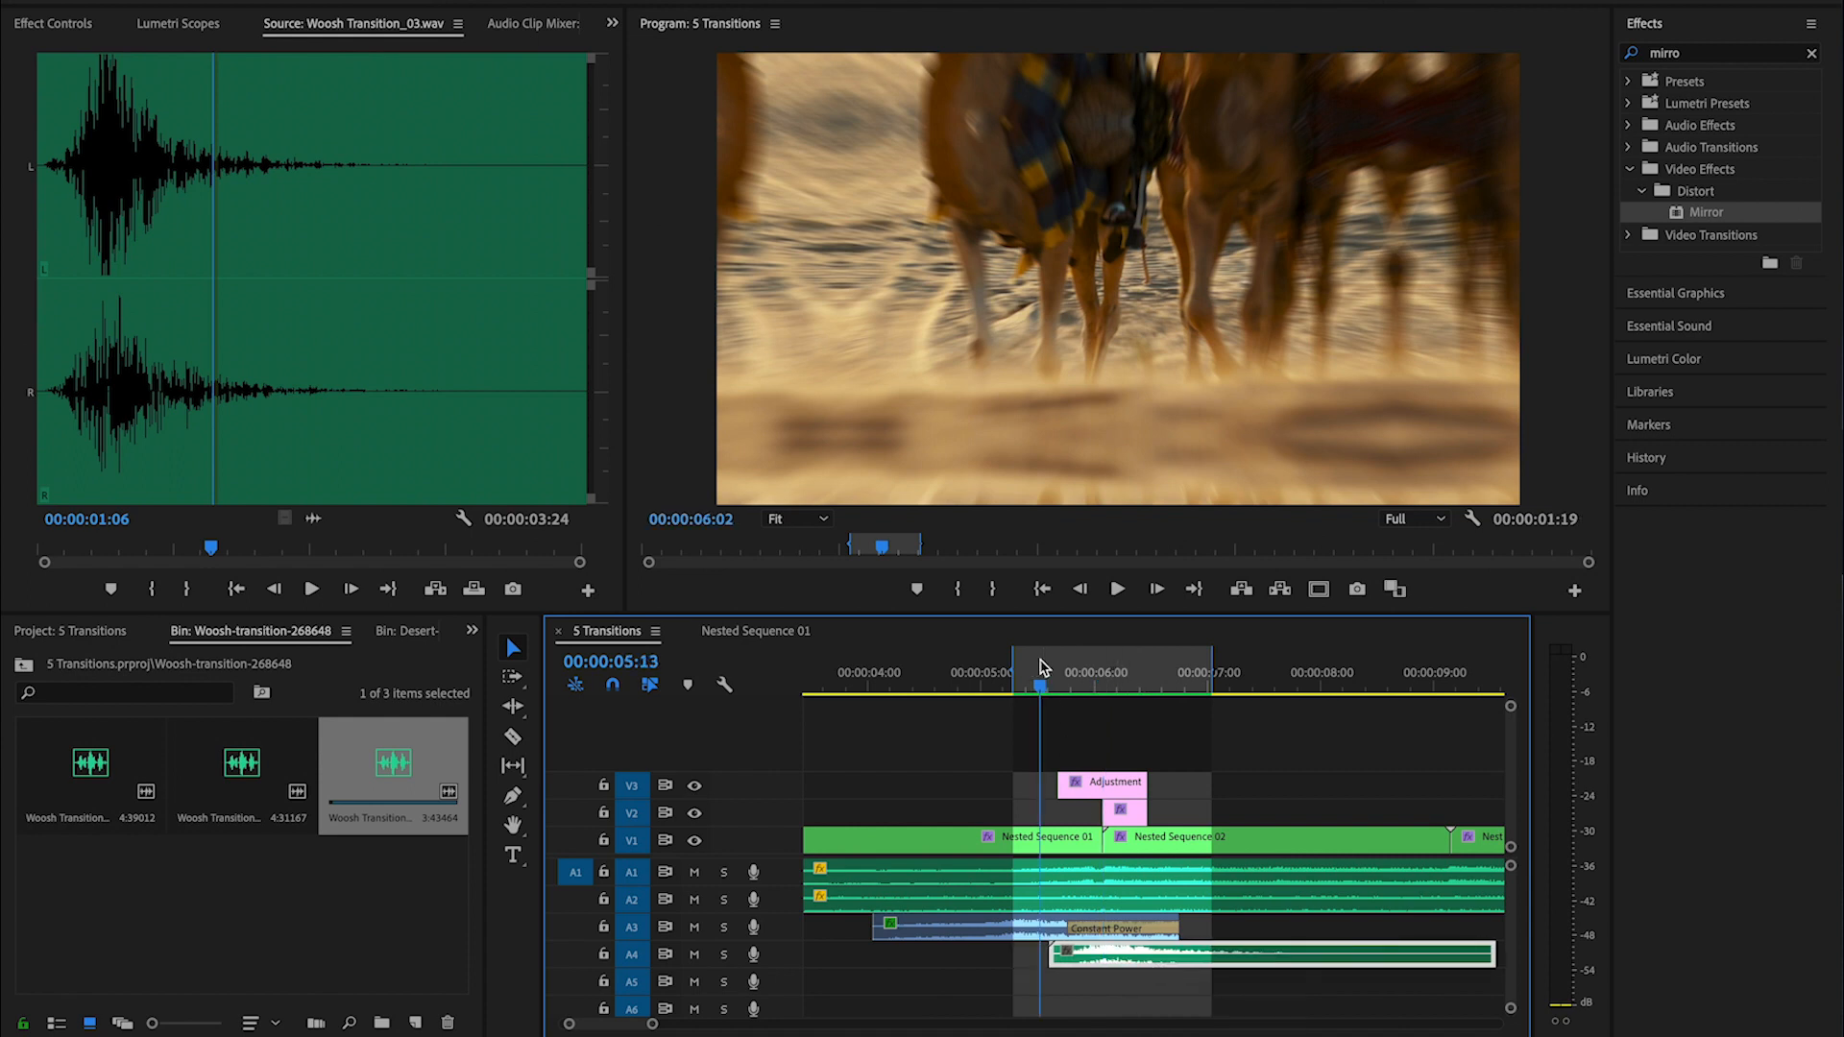
pyautogui.press('space')
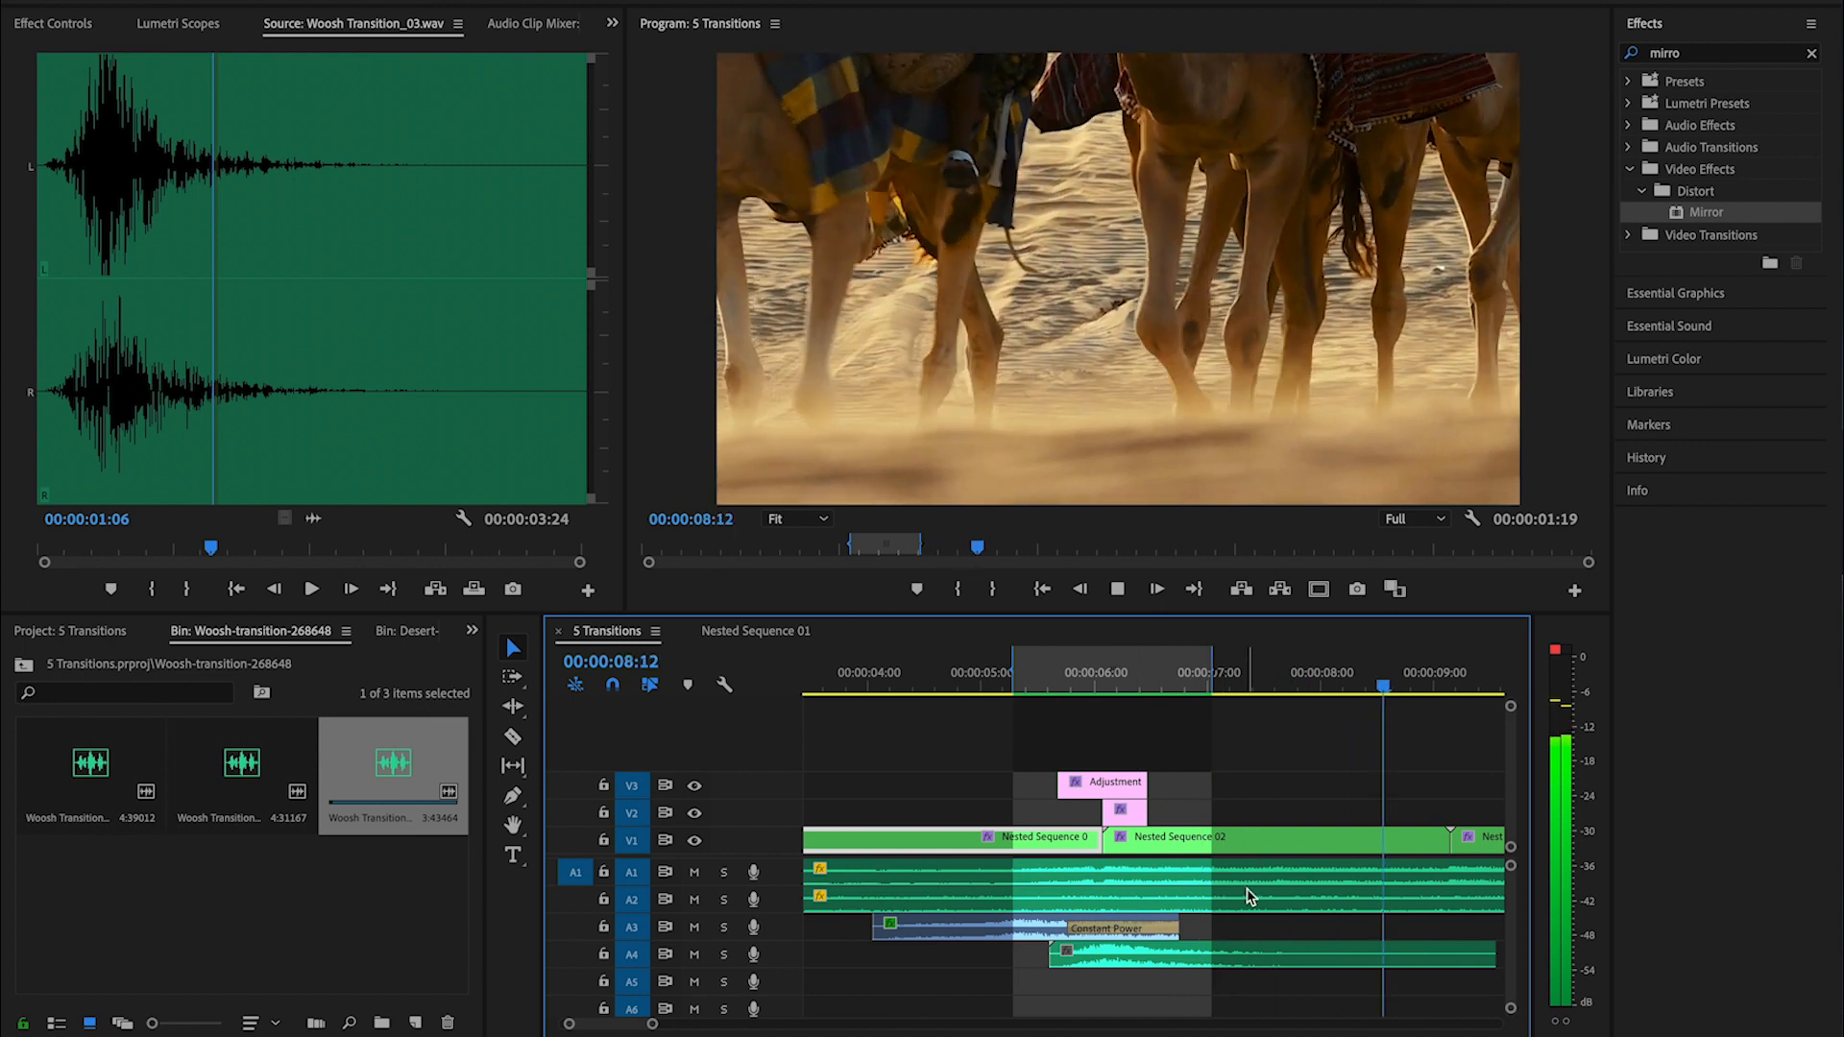
pyautogui.press('space')
# - Copy both transition adjustment layers over the cut between Nested Sequence 02 and Nested Sequence 03, aligning the V2 copy's start with the cut
pyautogui.press('\\')
pyautogui.moveTo(1001, 817); pyautogui.dragTo(1066, 817)
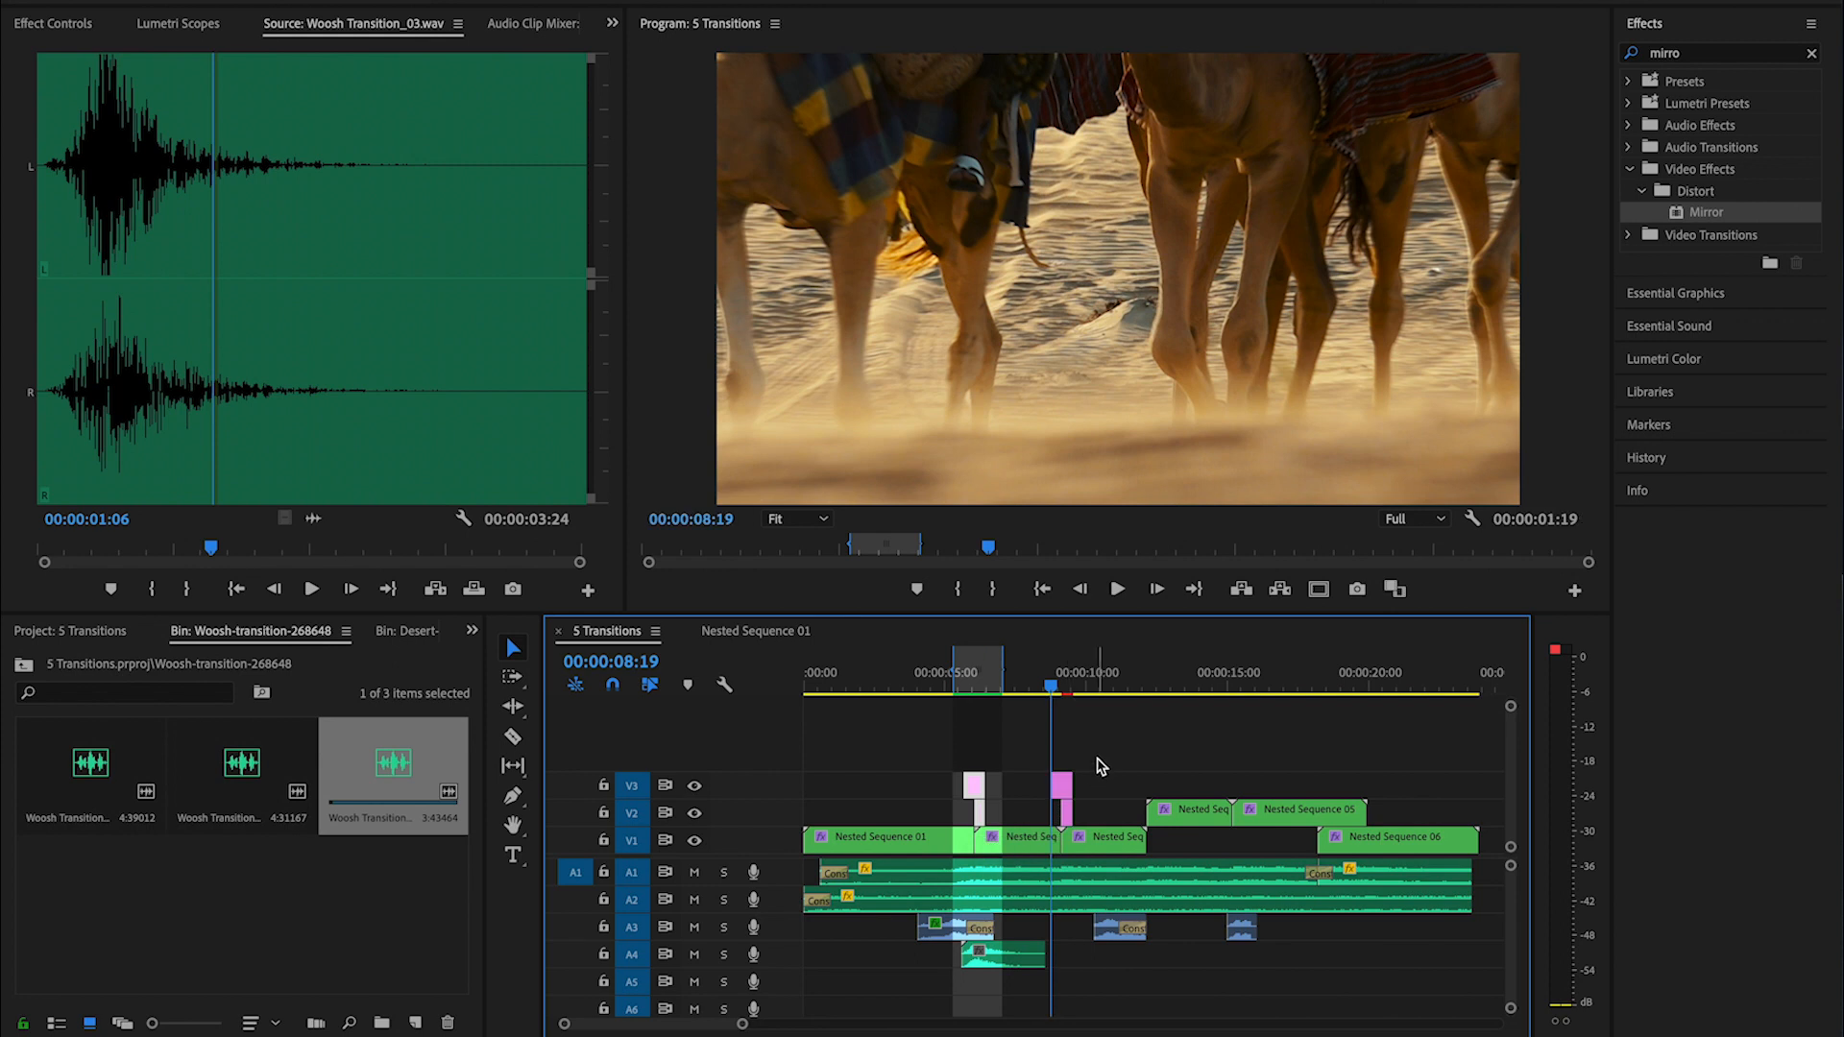
pyautogui.press('=')
pyautogui.press('=')
pyautogui.moveTo(1191, 686); pyautogui.dragTo(1193, 685)
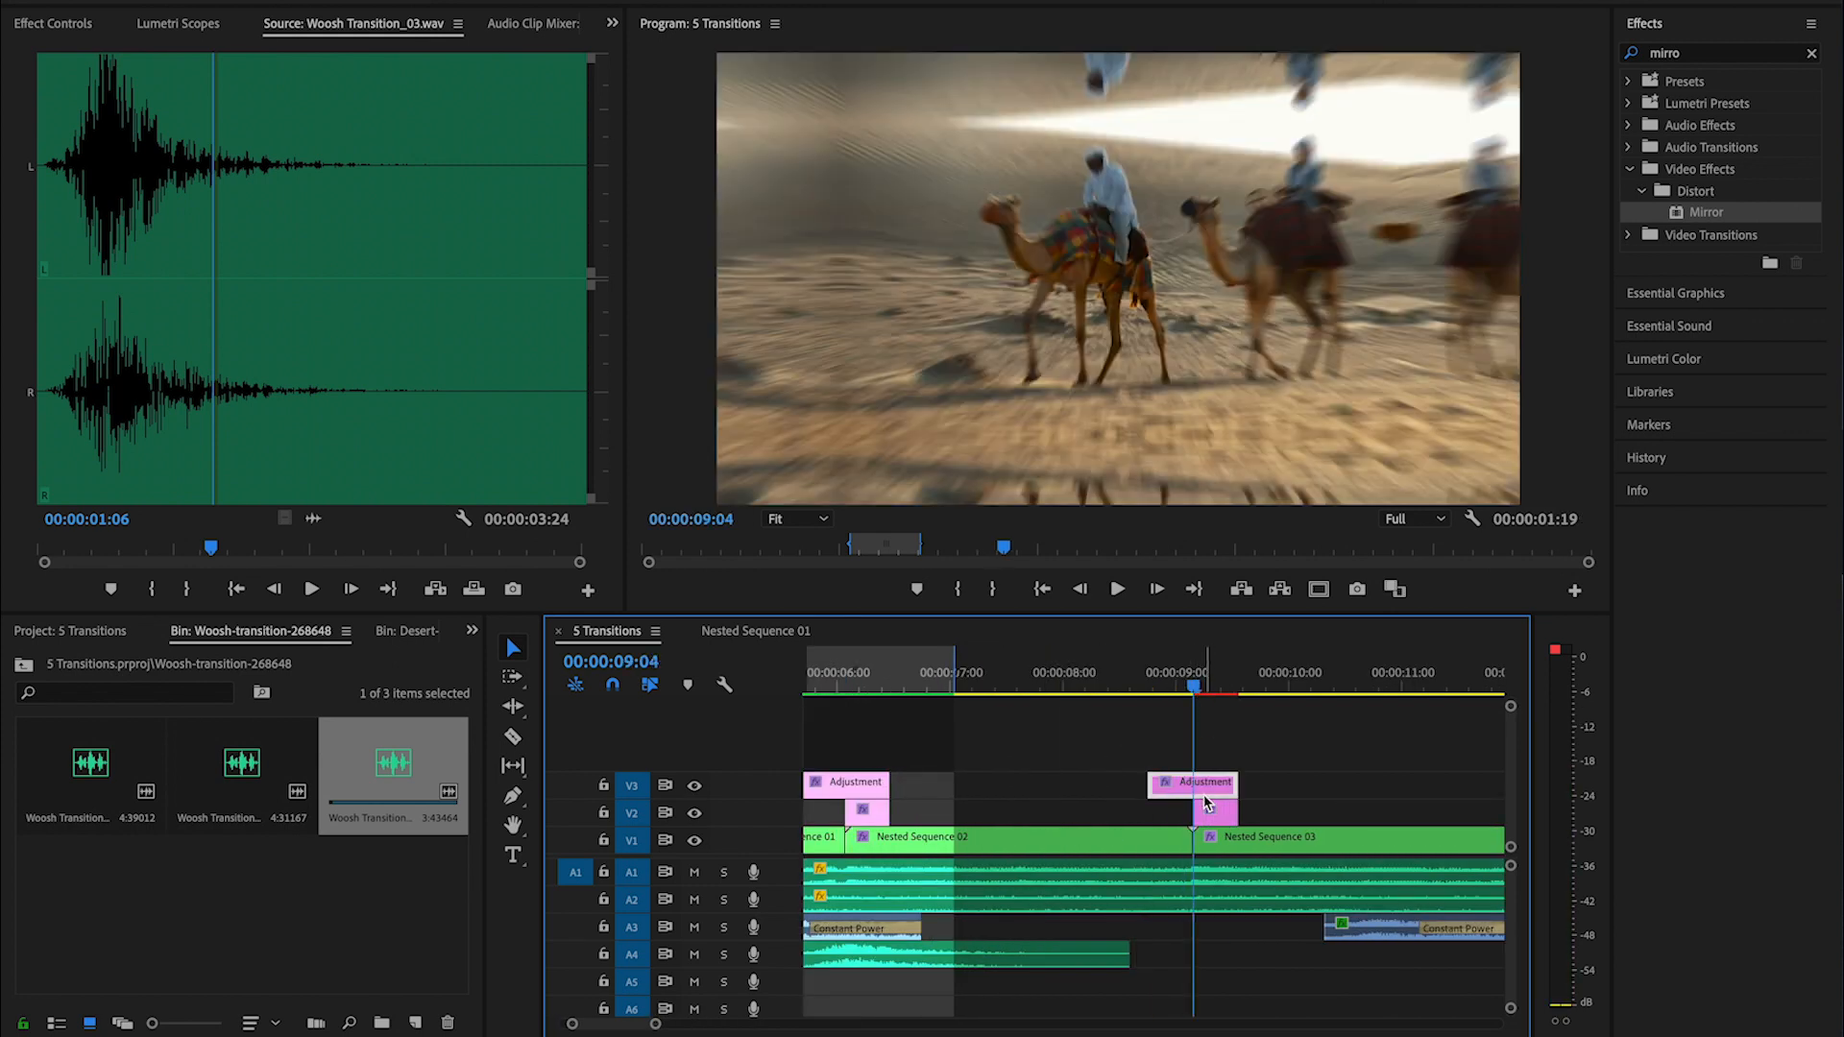
# - Move the copied V2 adjustment layer so it ends at the cut between Nested Sequence 02 and Nested Sequence 03
pyautogui.press('=')
pyautogui.click(1196, 816)
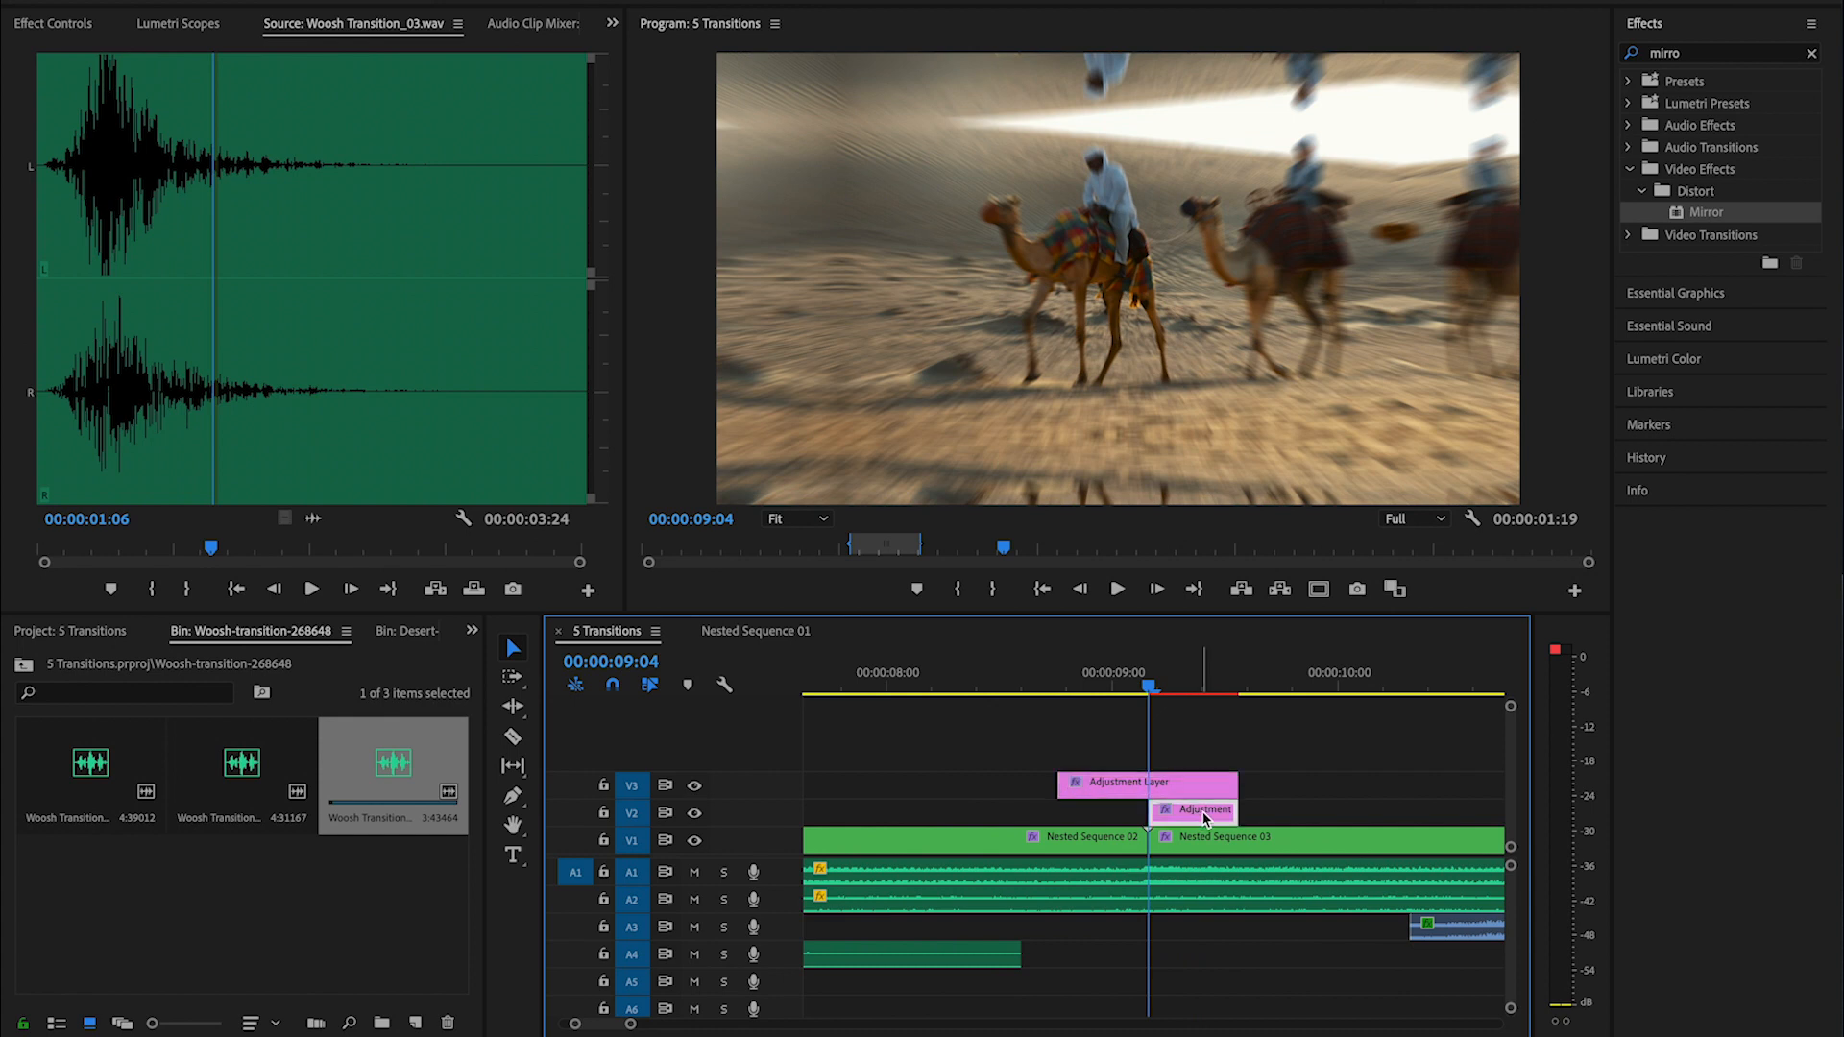
pyautogui.moveTo(1207, 813); pyautogui.dragTo(1132, 818)
pyautogui.click(1163, 794)
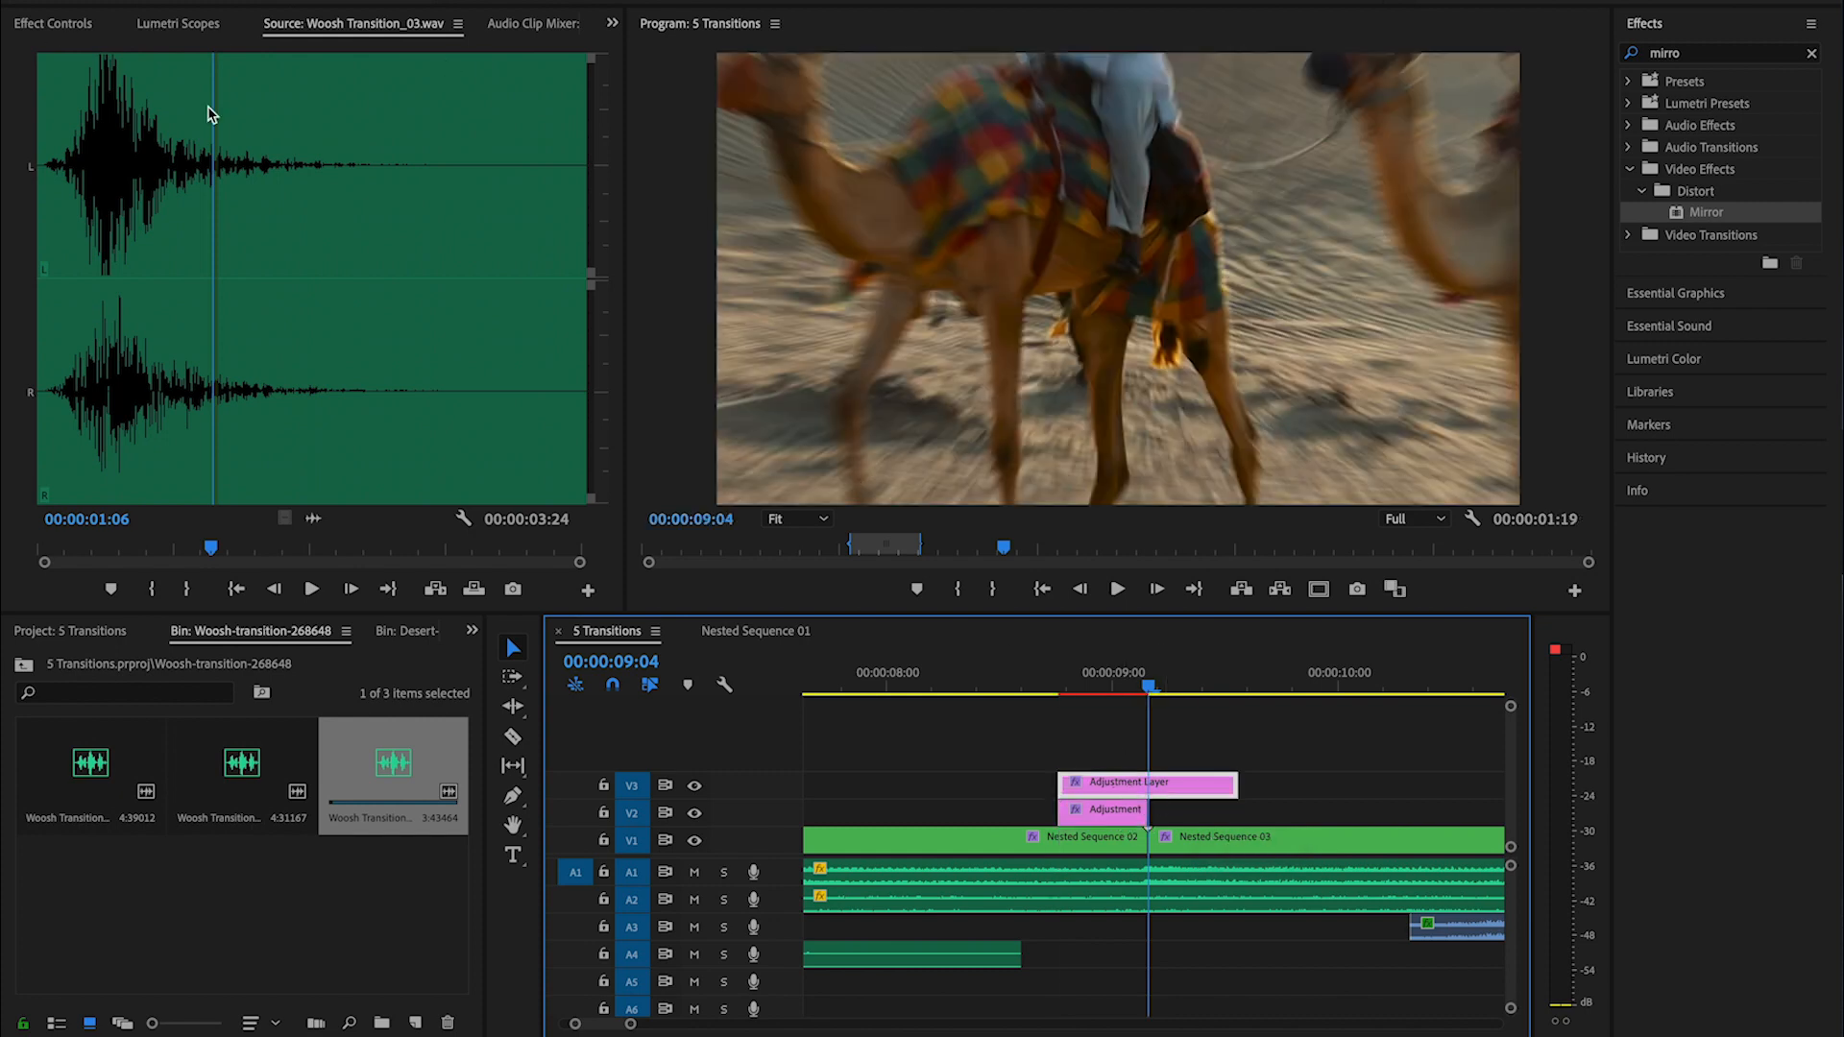
# - Extend the V3 copy's Transform Scale keyframes to the layer's start and end, with Ease Out on the first and Ease In on the last
pyautogui.hotkey('shift', '5')
pyautogui.moveTo(378, 532)
pyautogui.mouseDown()
pyautogui.moveTo(533, 528)
pyautogui.moveTo(352, 536)
pyautogui.mouseUp()
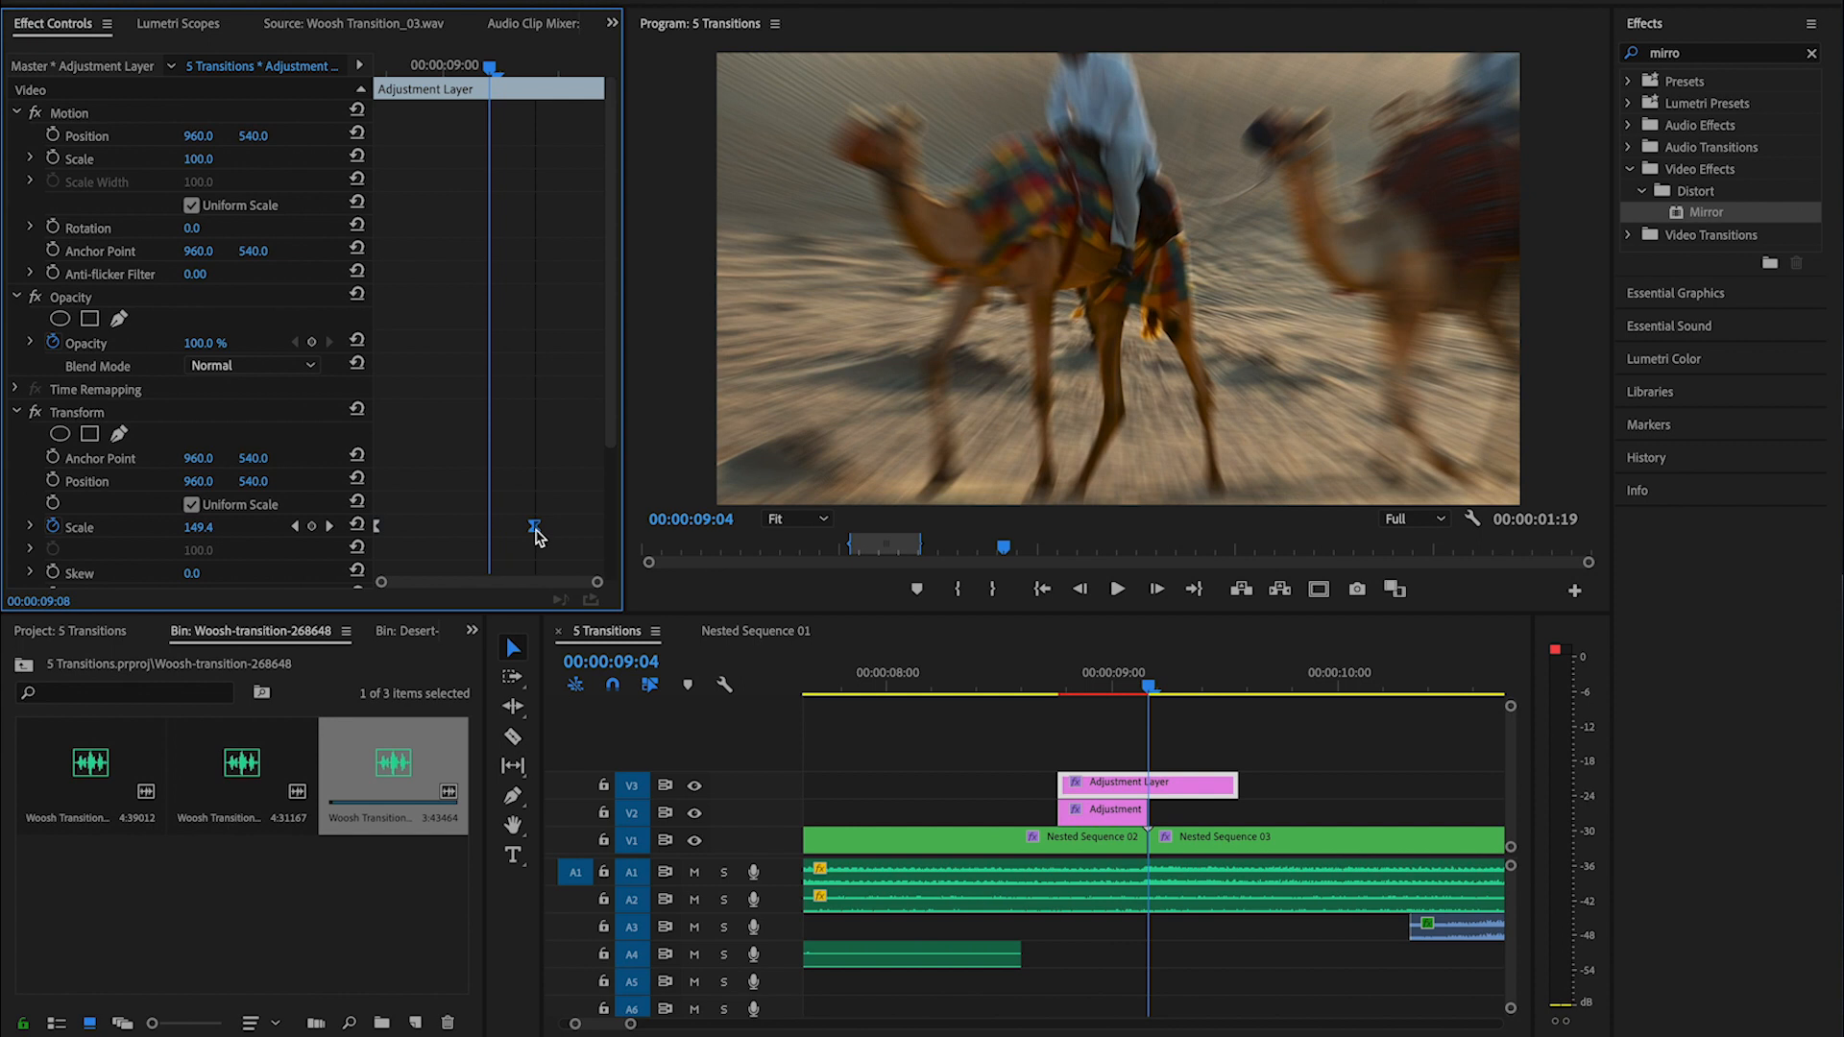
pyautogui.moveTo(533, 536); pyautogui.dragTo(670, 531)
pyautogui.rightClick(602, 529)
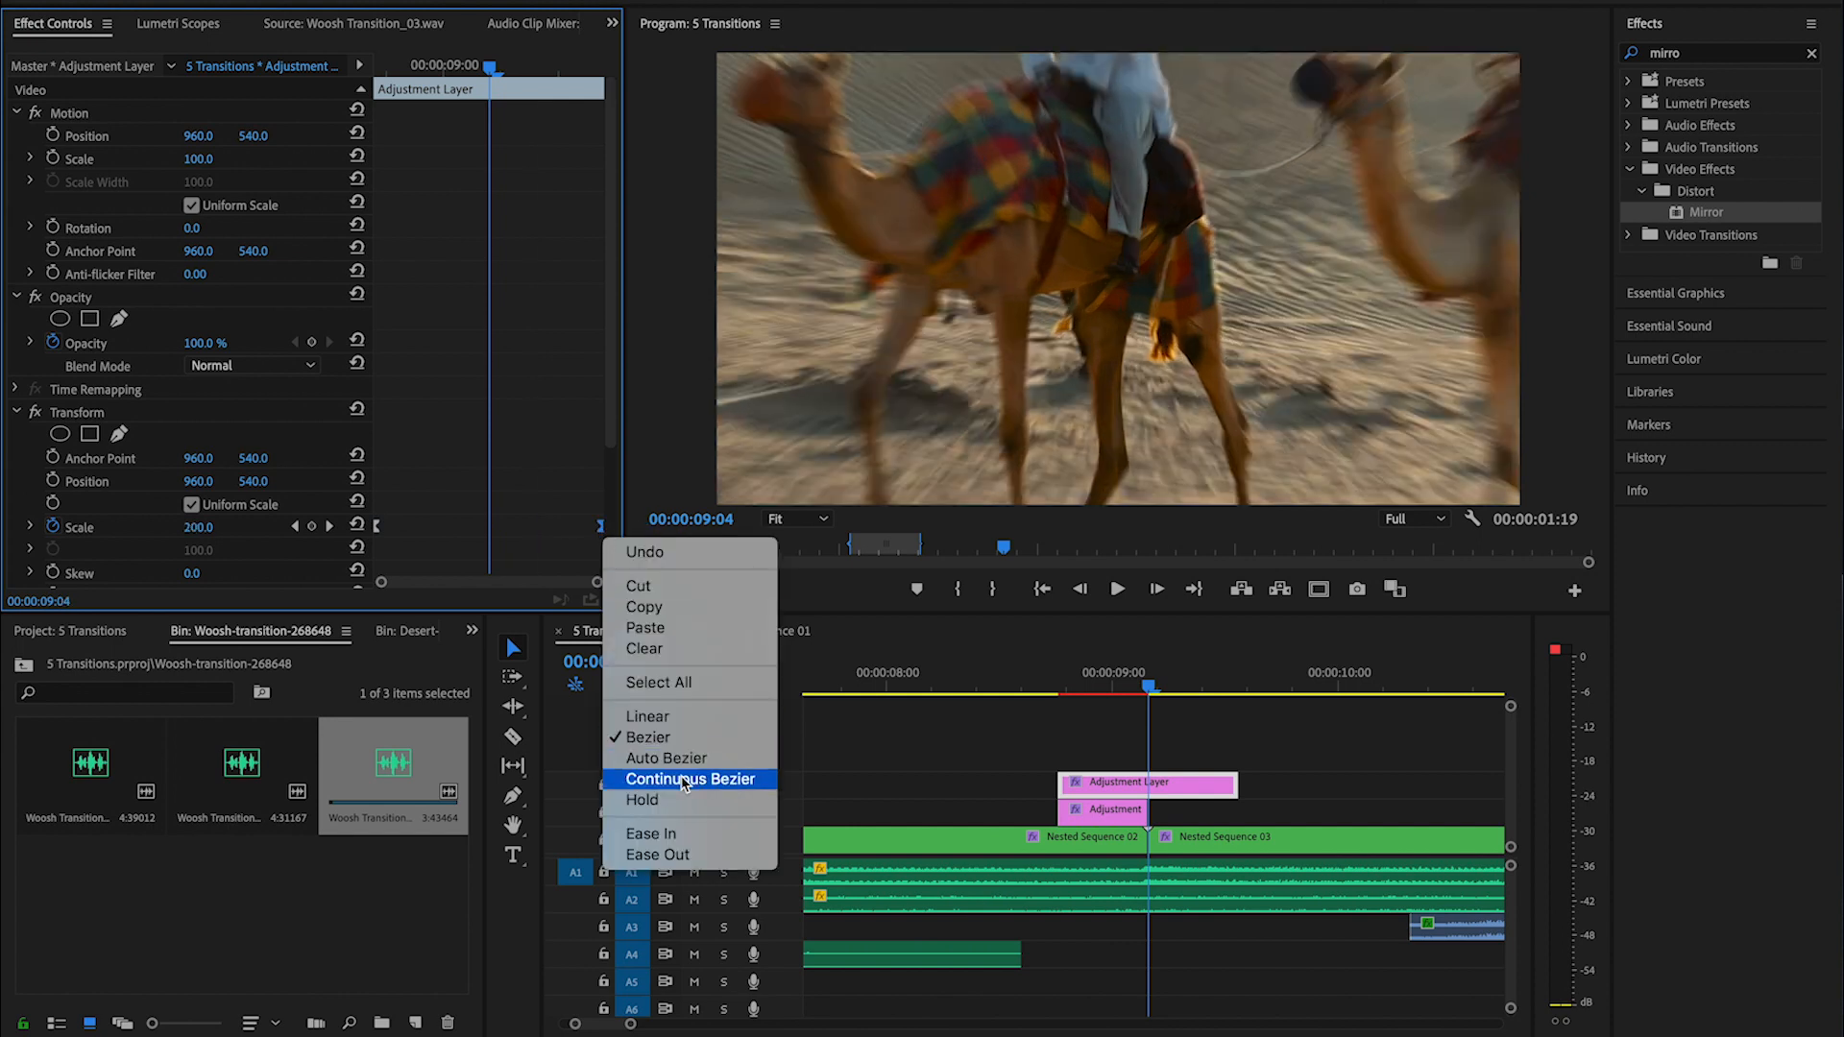
pyautogui.click(686, 835)
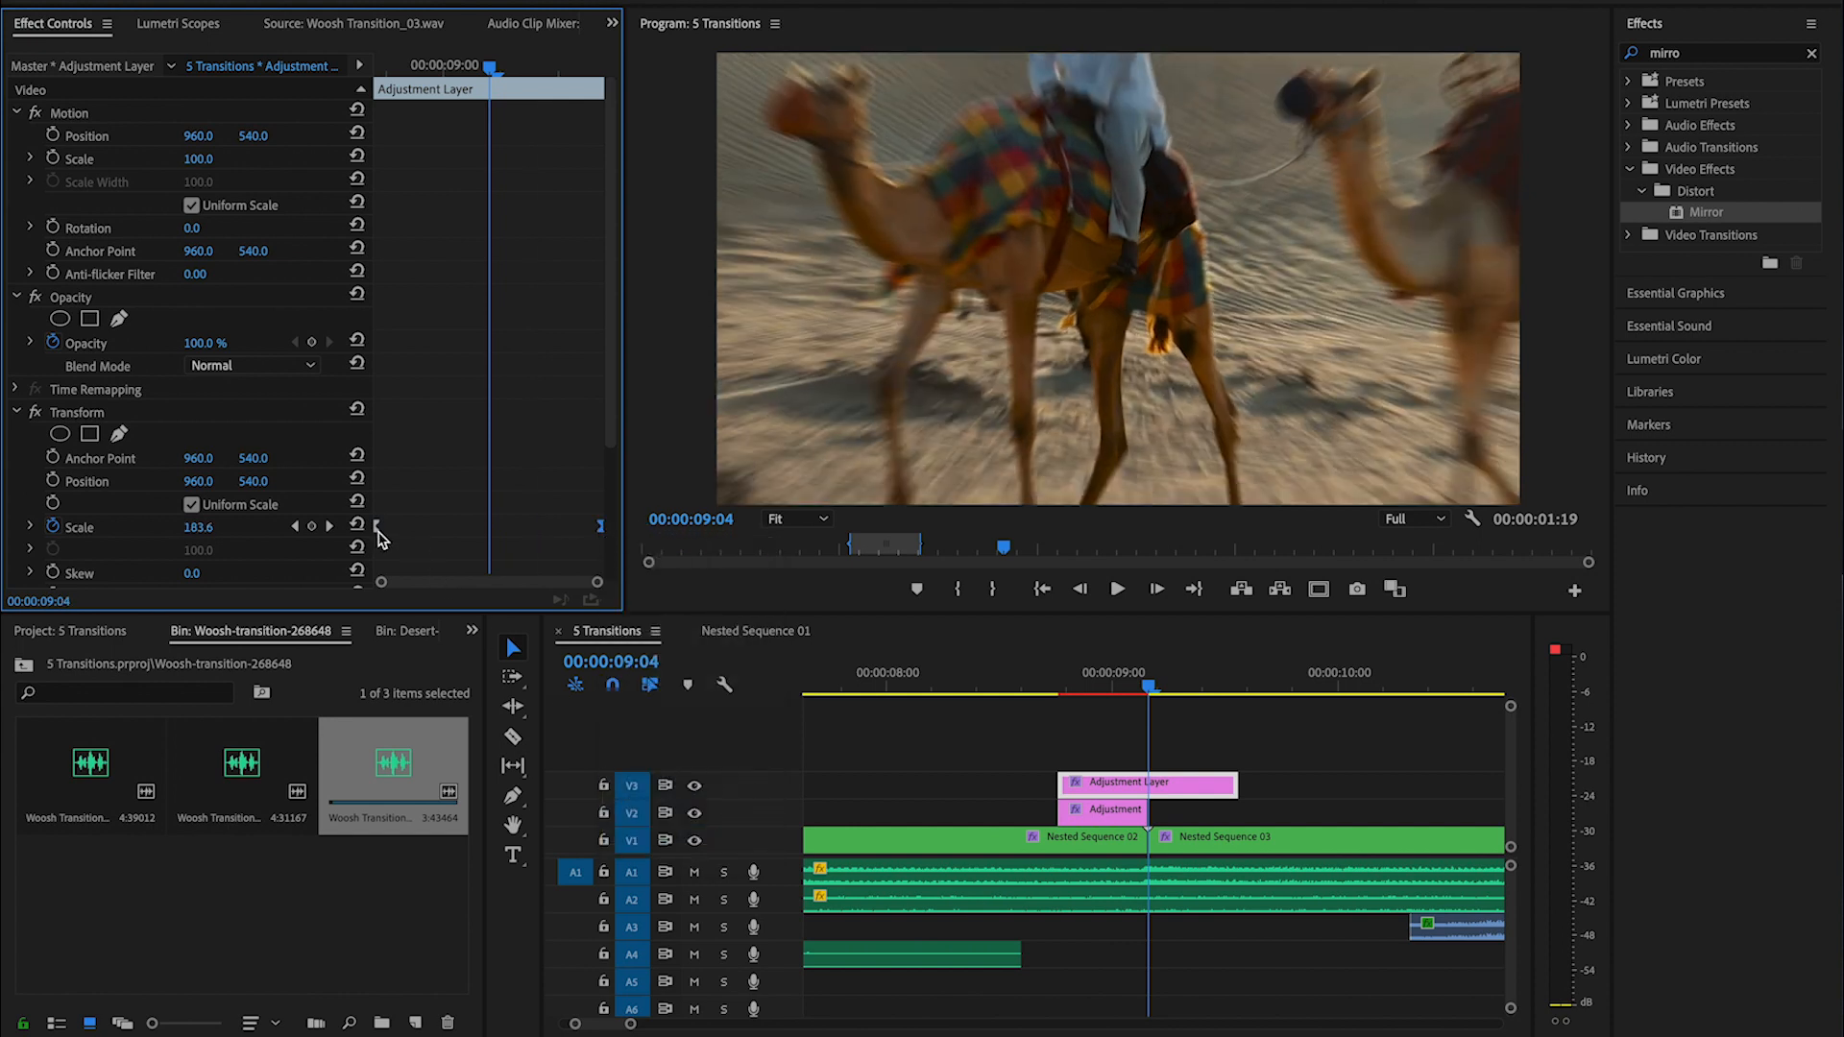
pyautogui.rightClick(378, 530)
pyautogui.click(408, 846)
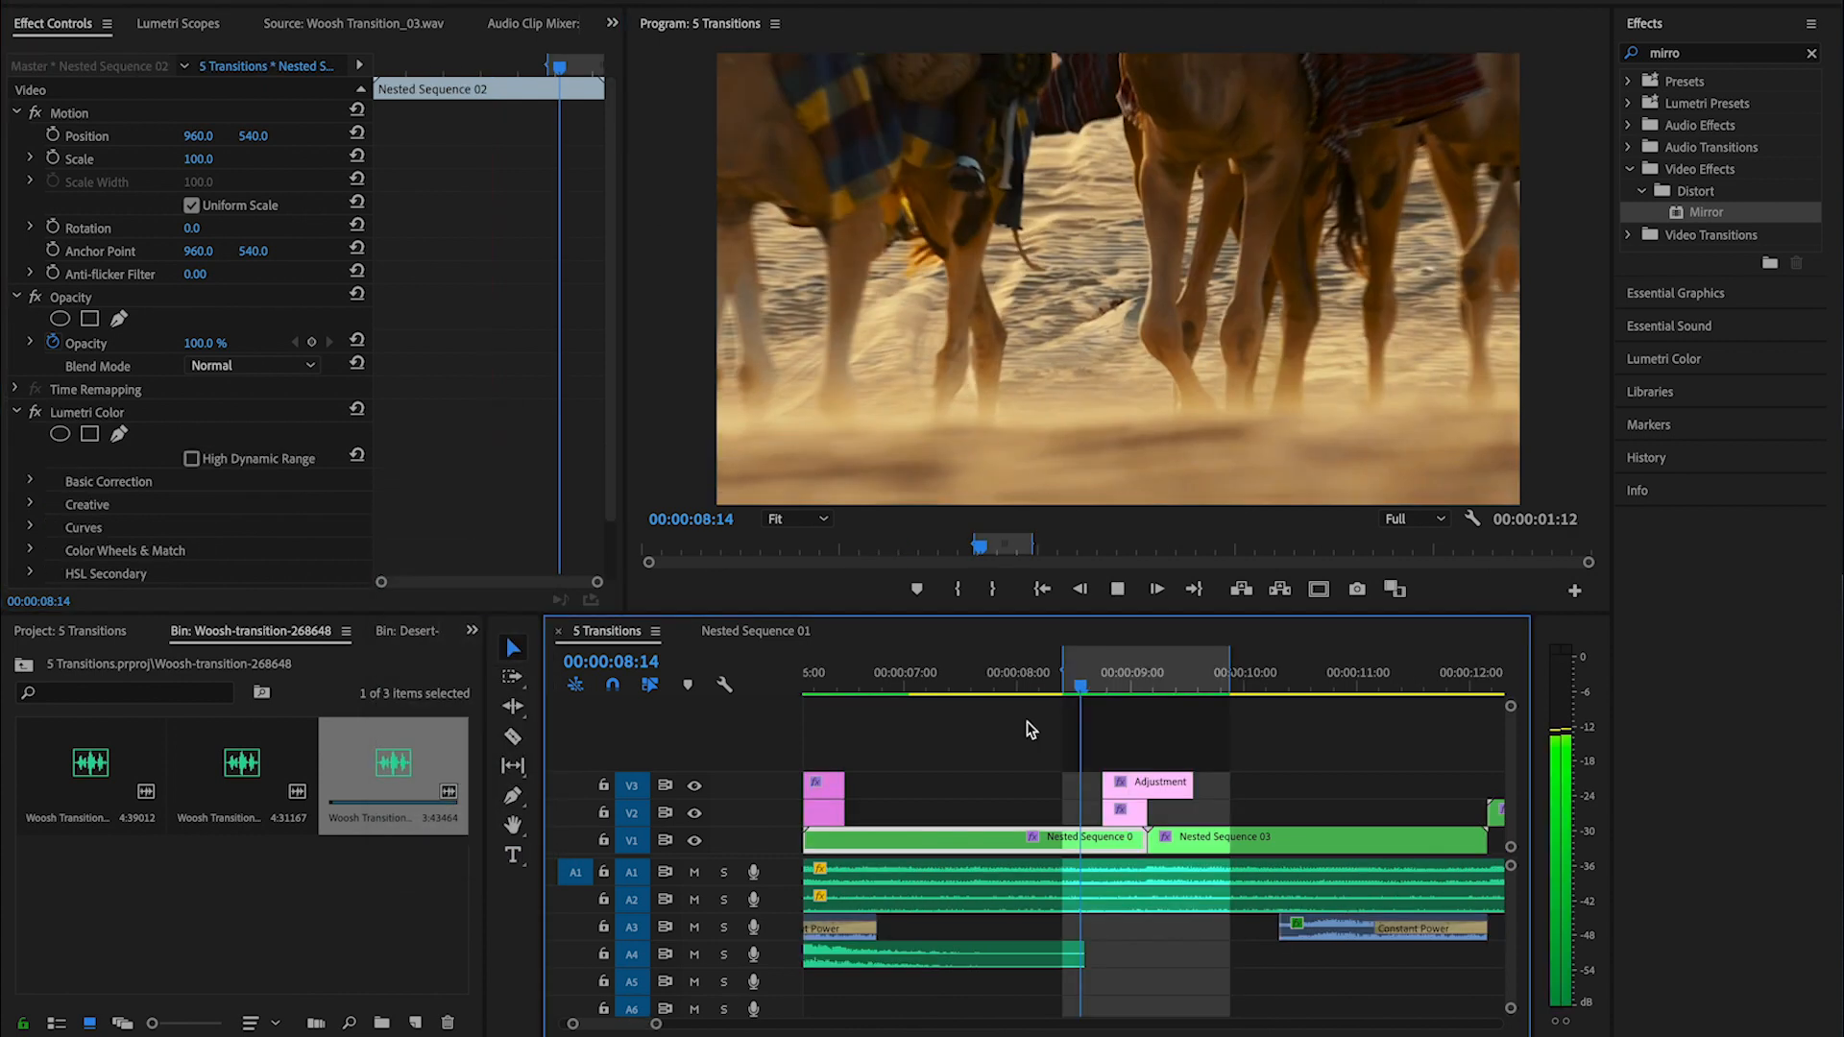
# - Place a copy of the whoosh sound on A4 beneath the second transition, starting with its adjustment layers, and play the result back
pyautogui.press('-')
pyautogui.press('space')
pyautogui.moveTo(1014, 959); pyautogui.dragTo(1067, 959)
pyautogui.click(1087, 680)
pyautogui.press('space')
pyautogui.press('space')
pyautogui.press('=')
pyautogui.press('=')
pyautogui.click(968, 680)
pyautogui.press('space')
pyautogui.press('space')
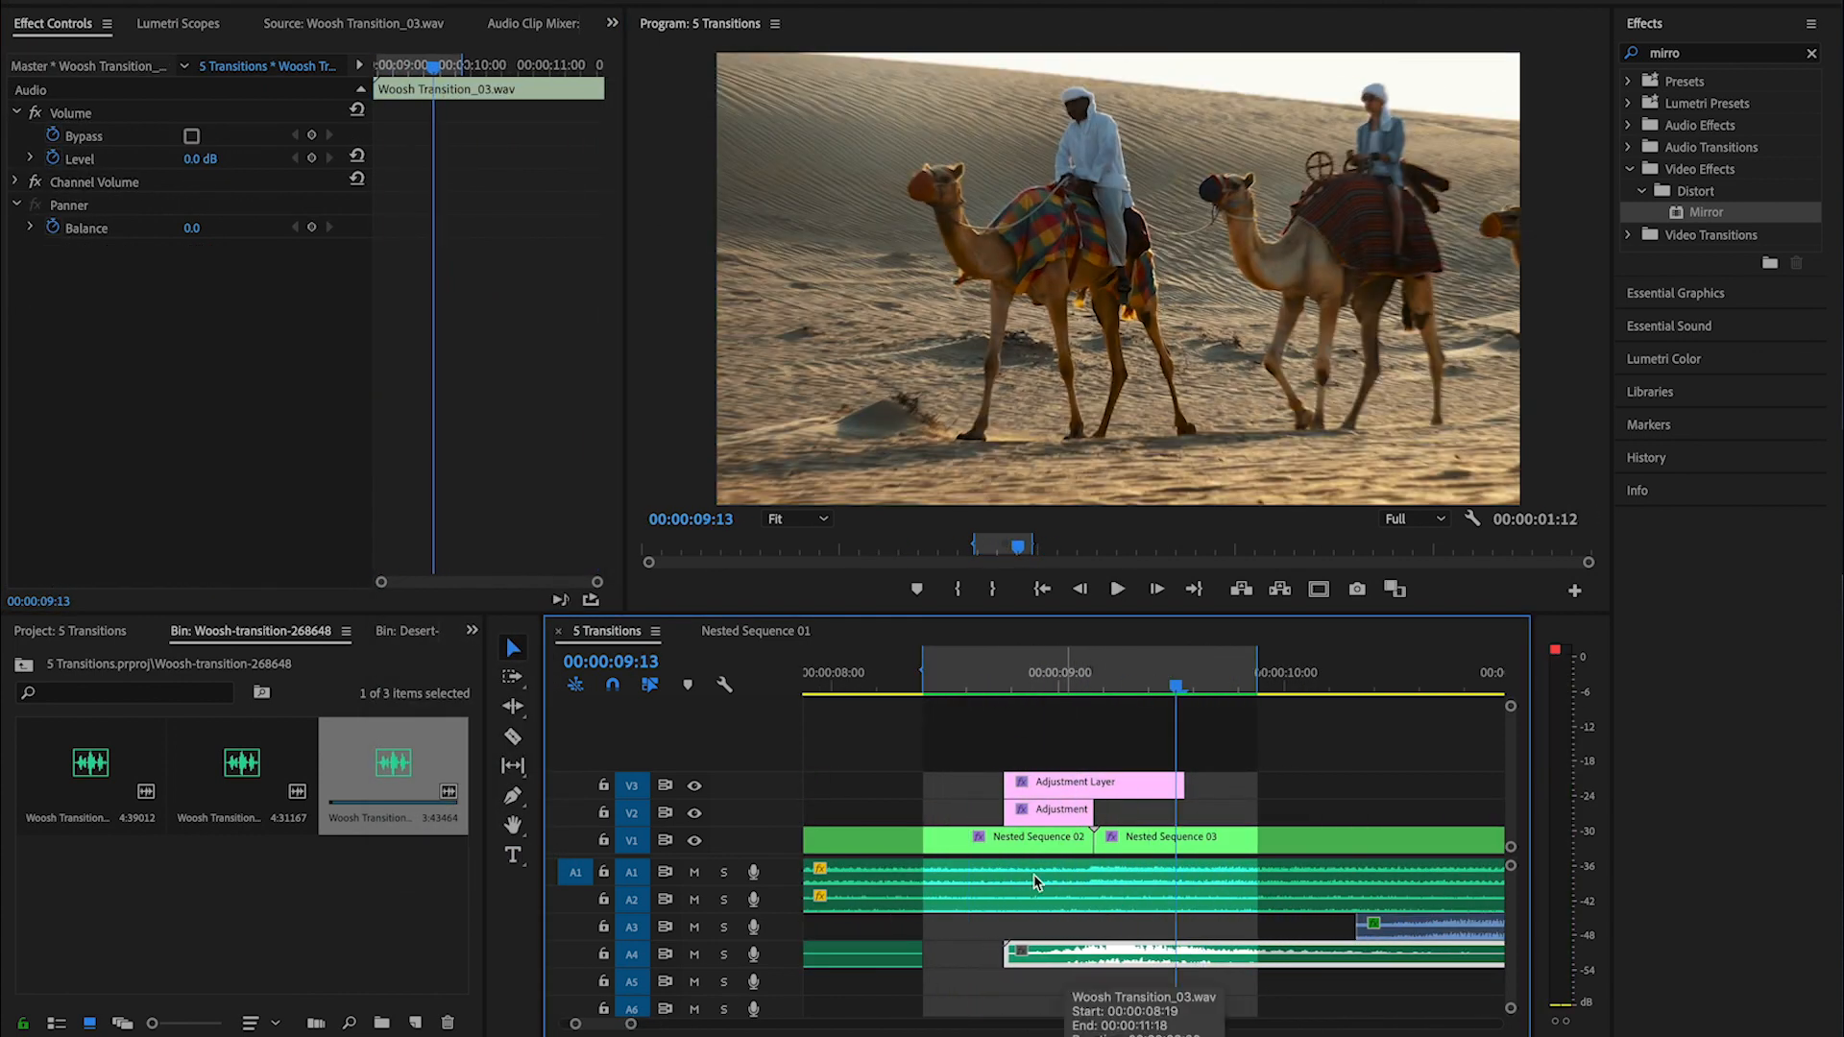
pyautogui.click(1035, 837)
pyautogui.press('space')
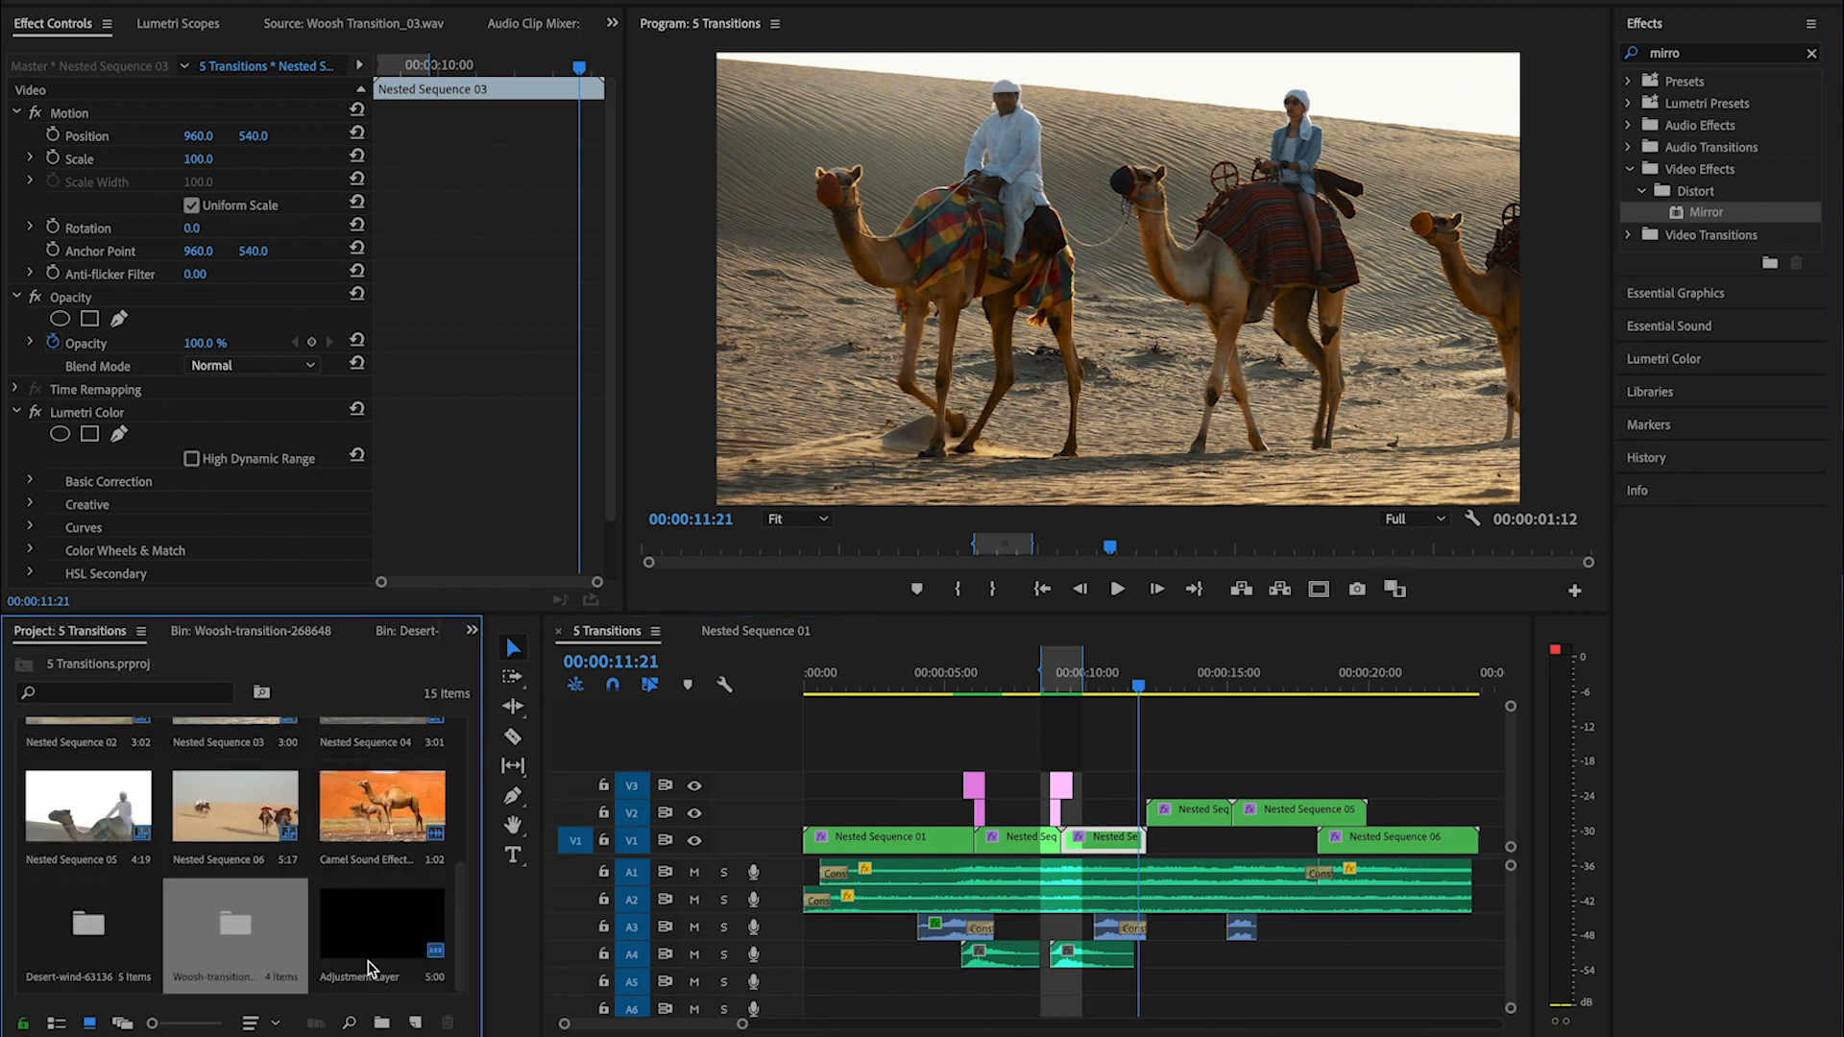
# - Place a new adjustment layer on V3 over the cut into Nested Sequence 04 and trim its start to 10 frames before the cut
pyautogui.moveTo(451, 919); pyautogui.dragTo(1143, 789)
pyautogui.press('=')
pyautogui.click(1155, 791)
pyautogui.press('Down')
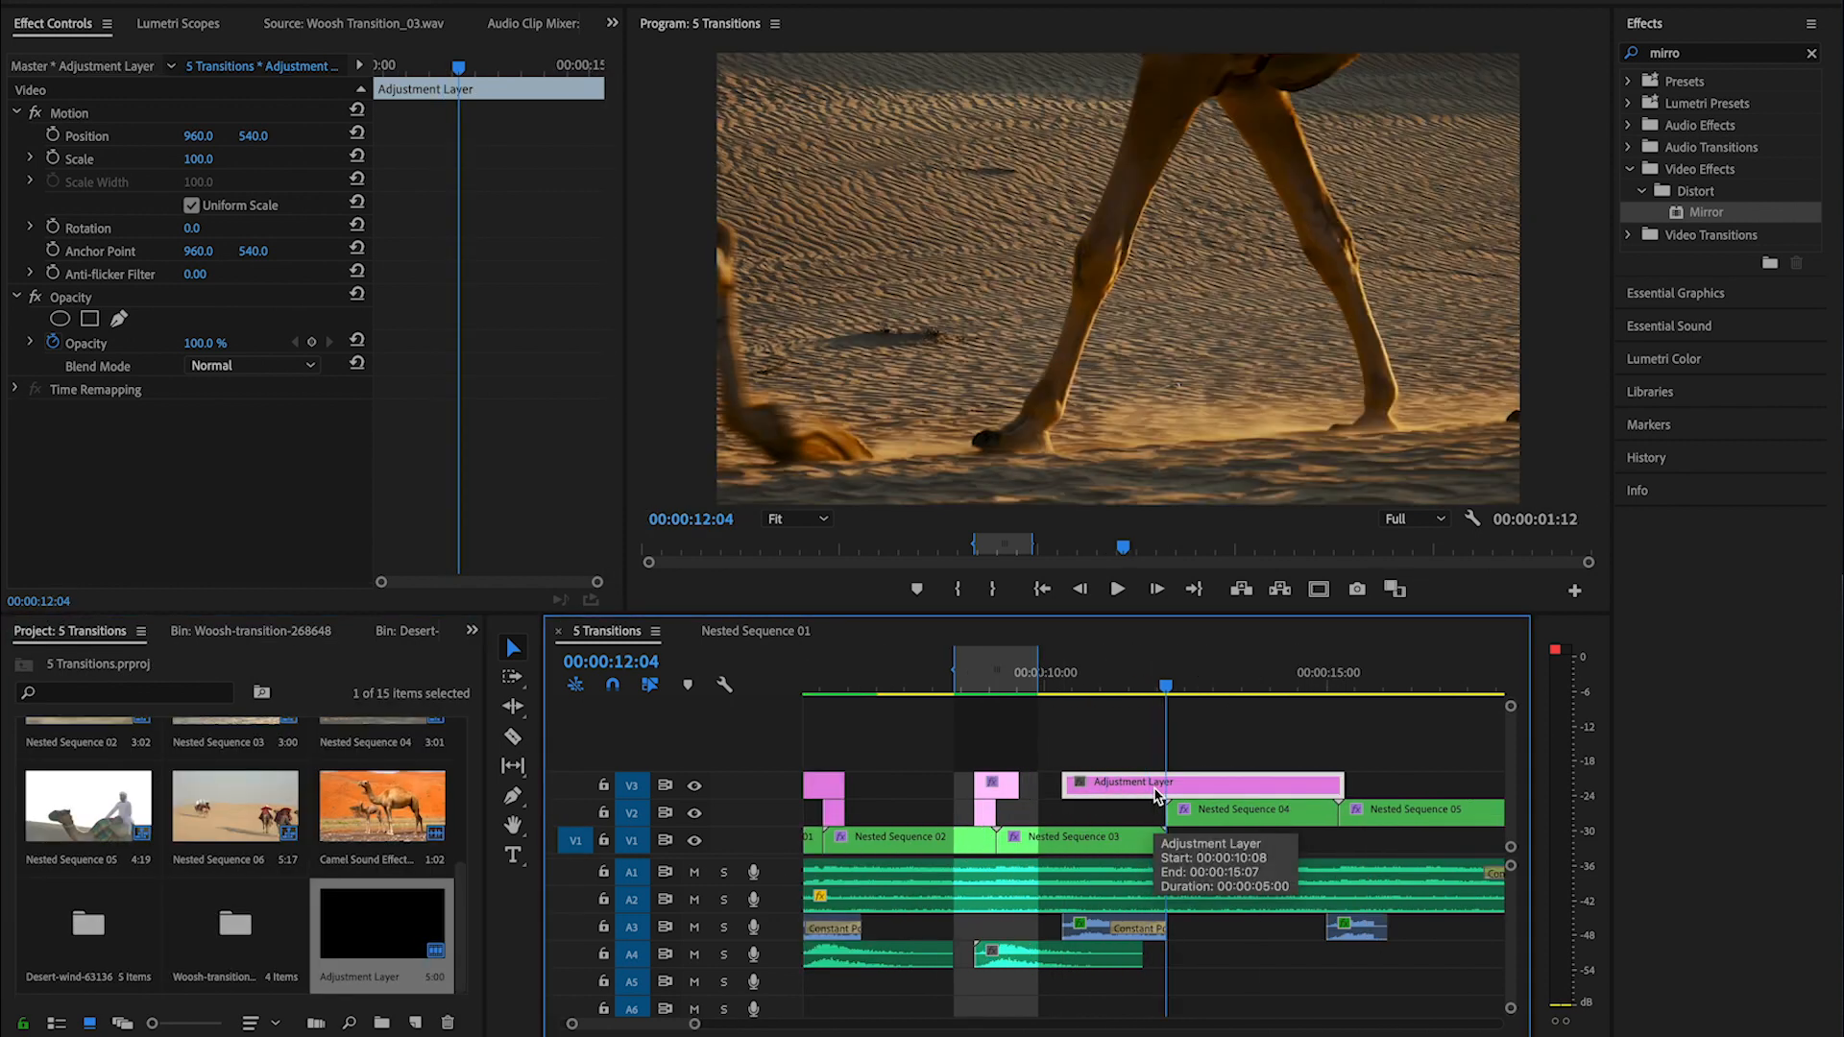
pyautogui.hotkey('shift', 'Left')
pyautogui.hotkey('shift', 'Left')
pyautogui.hotkey('ctrl', 'k')
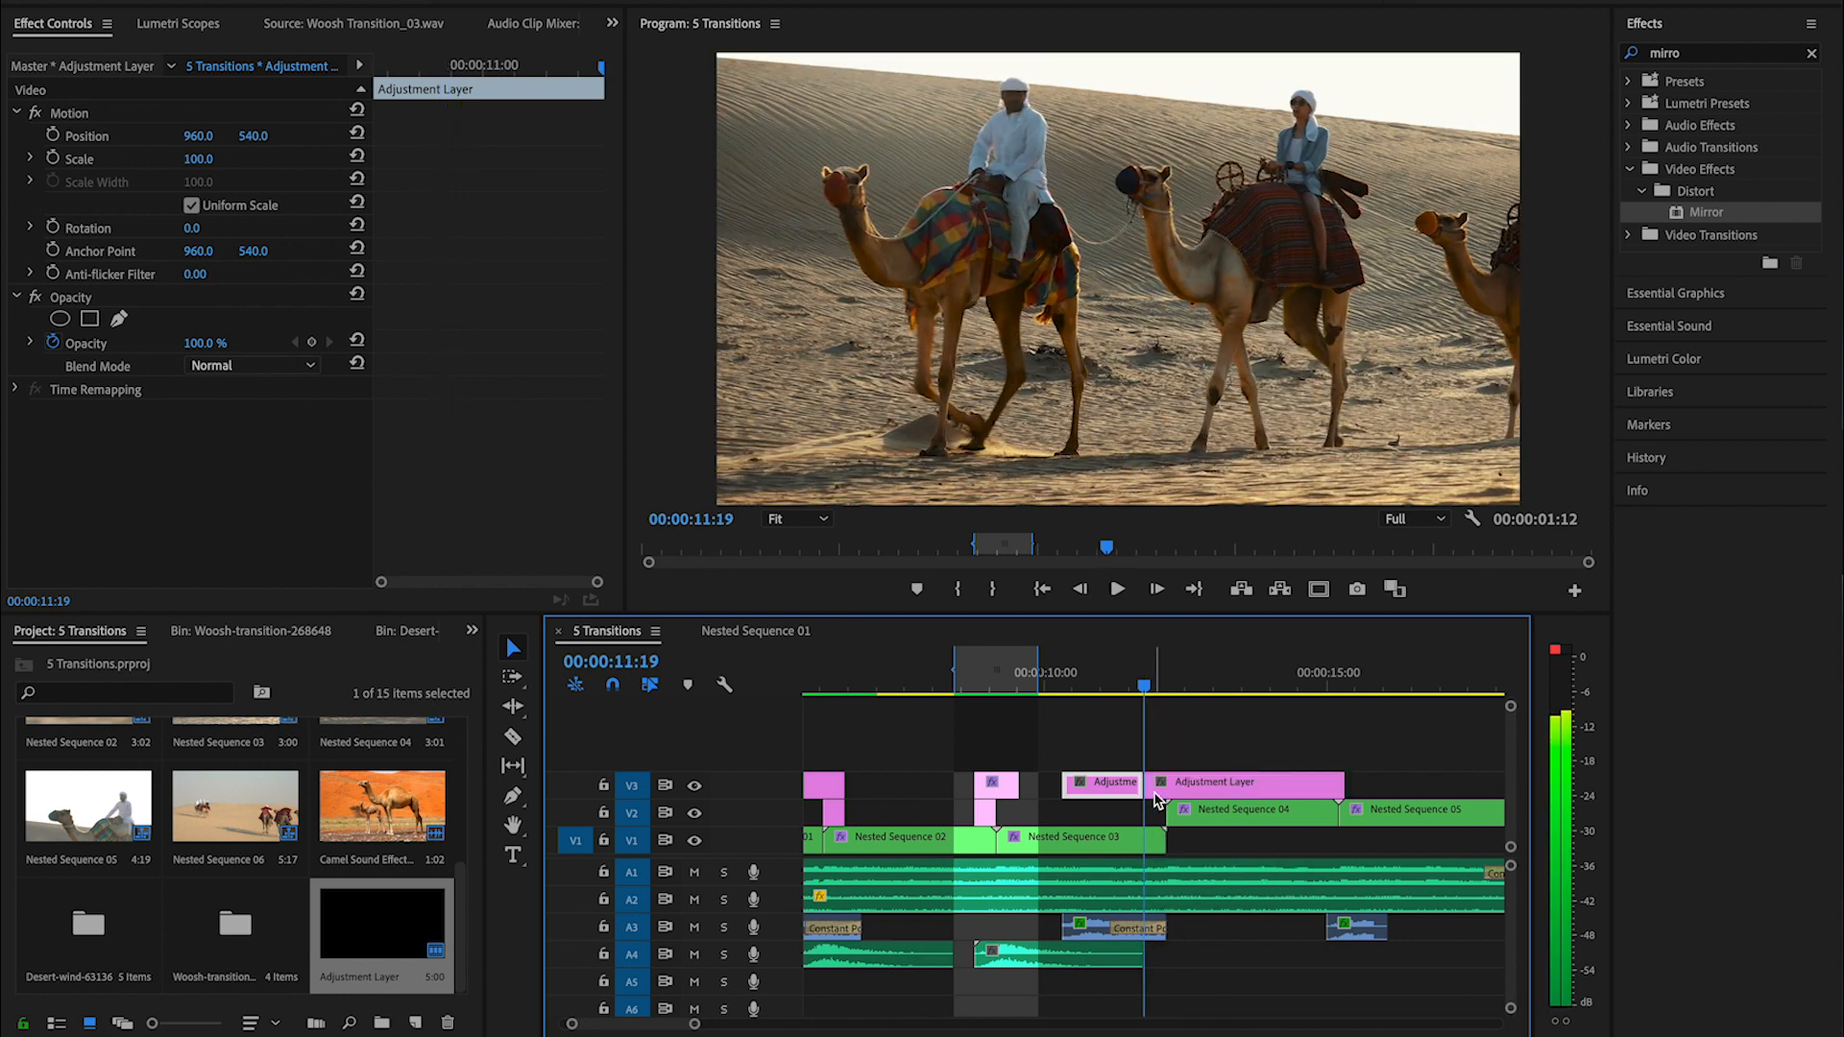
pyautogui.press('Delete')
# - Trim the end of the new V3 adjustment layer to 10 frames after the cut into Nested Sequence 04
pyautogui.click(1158, 797)
pyautogui.press('Down')
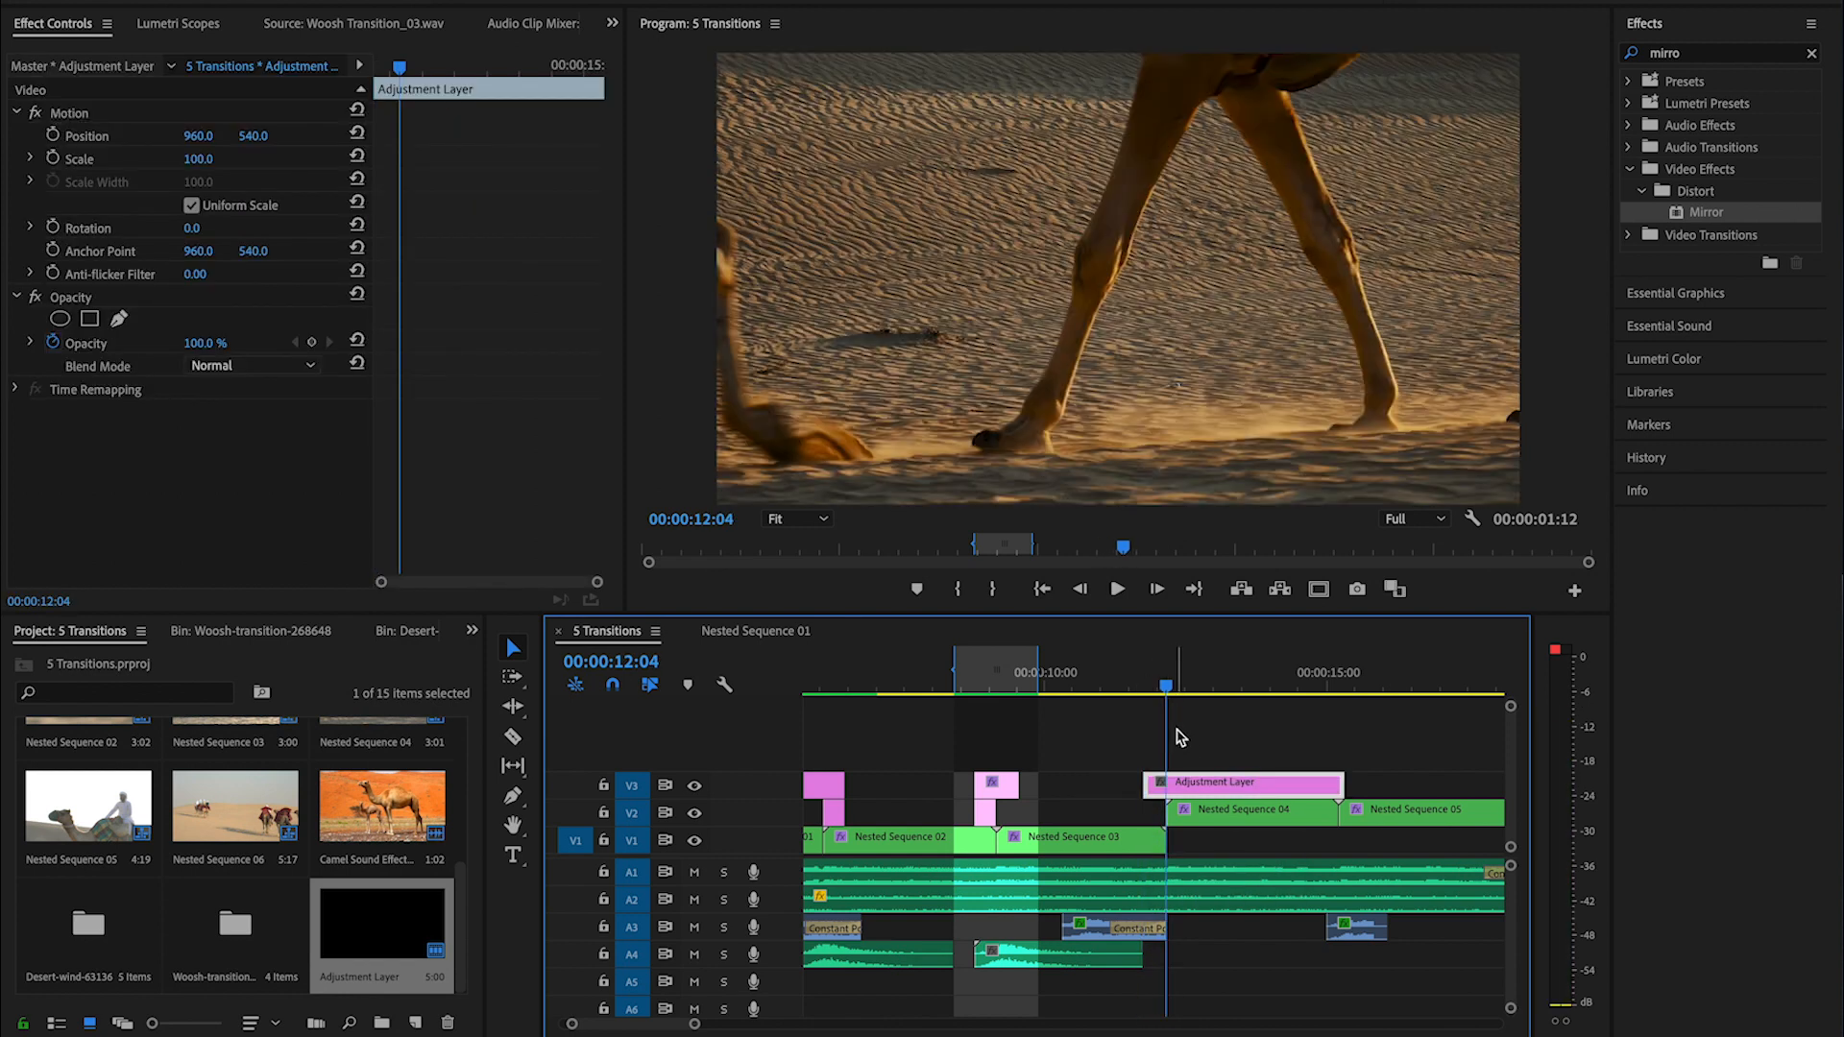
pyautogui.hotkey('shift', 'Right')
pyautogui.hotkey('shift', 'Right')
pyautogui.hotkey('ctrl', 'k')
pyautogui.click(1253, 782)
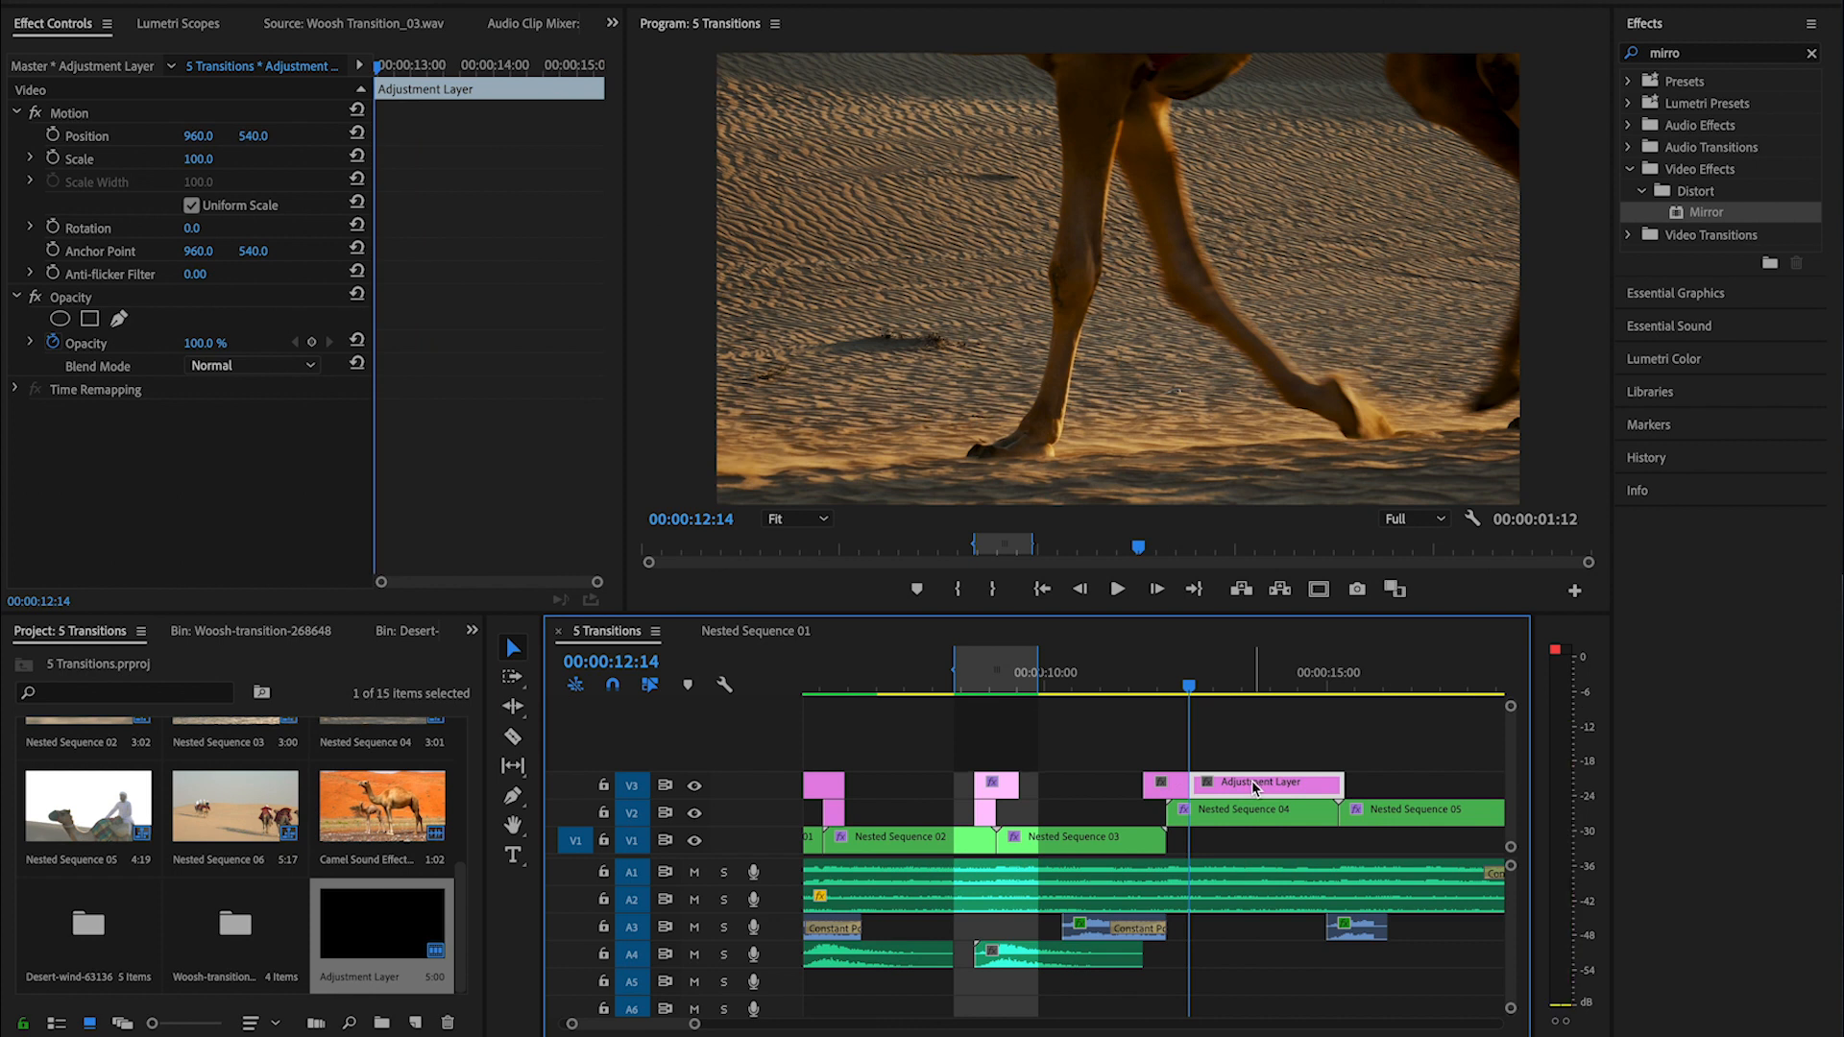
pyautogui.press('Delete')
# - Apply the Offset effect to the trimmed V3 adjustment layer over the cut into Nested Sequence 04
pyautogui.press('Up')
pyautogui.click(1177, 785)
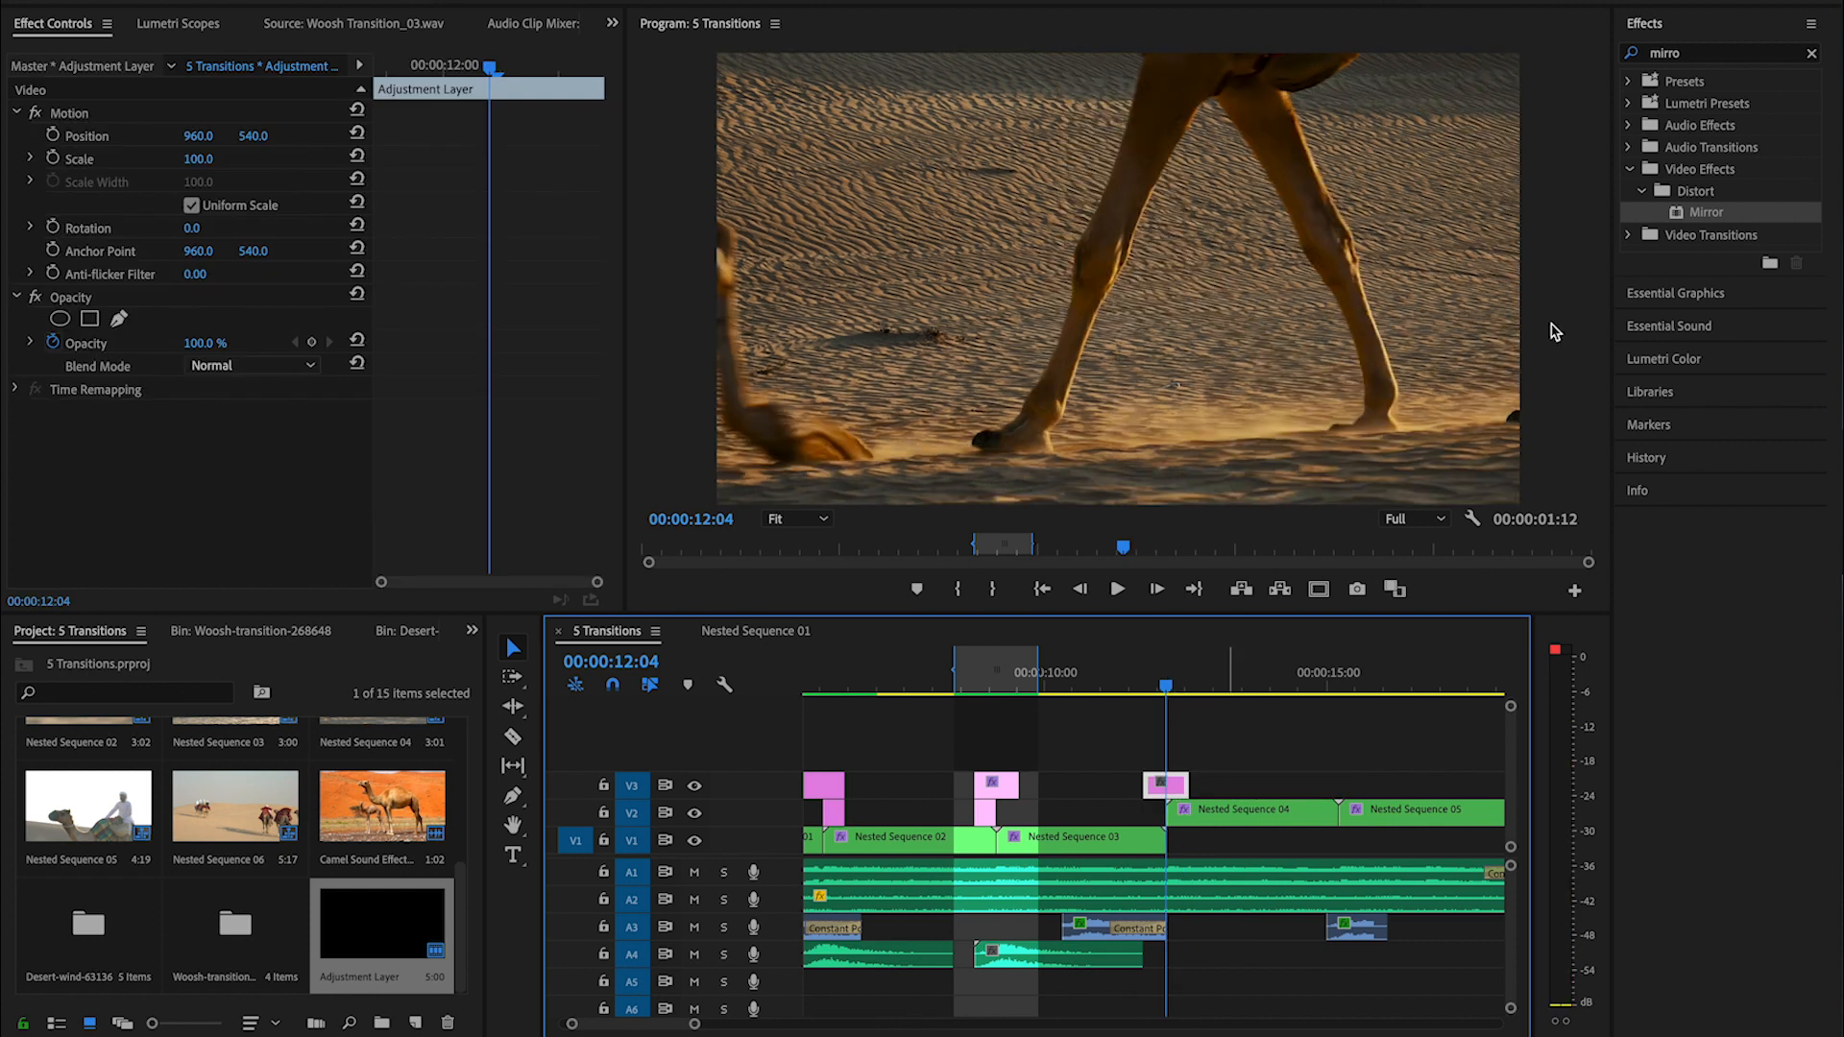
pyautogui.click(1812, 52)
pyautogui.write('offset')
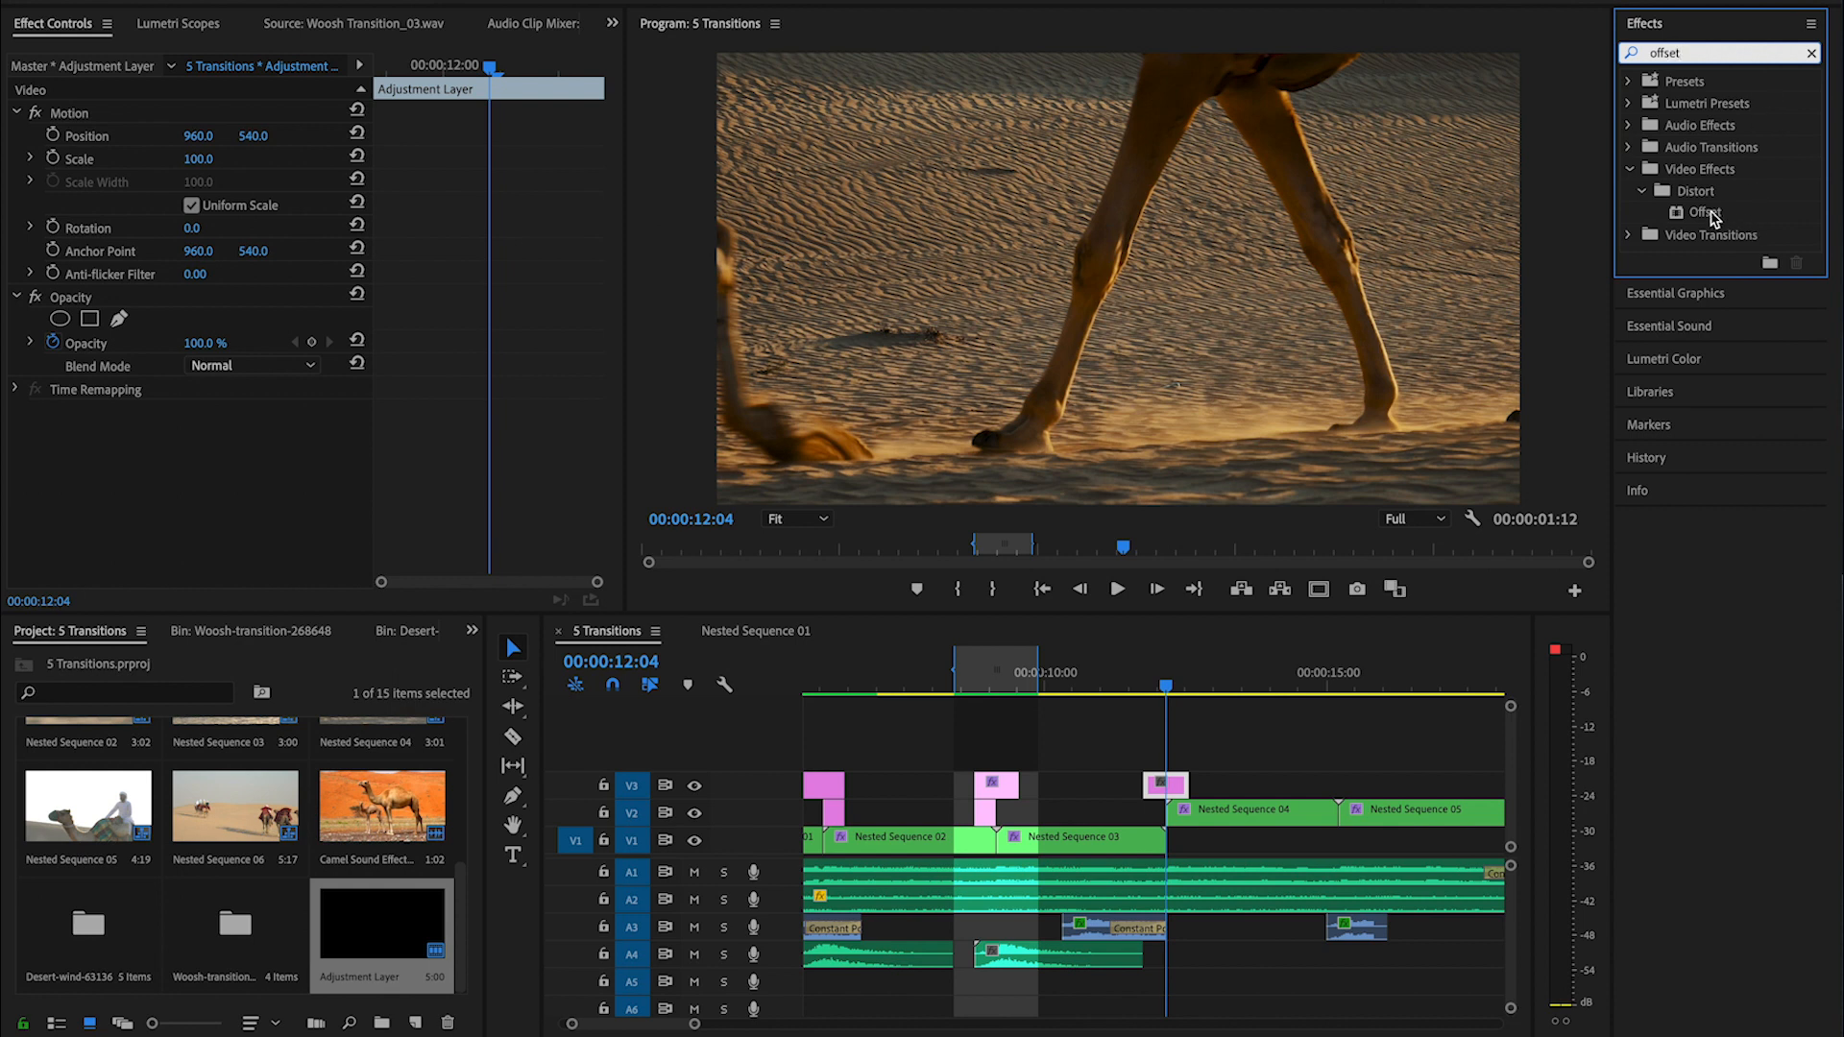
pyautogui.doubleClick(1707, 212)
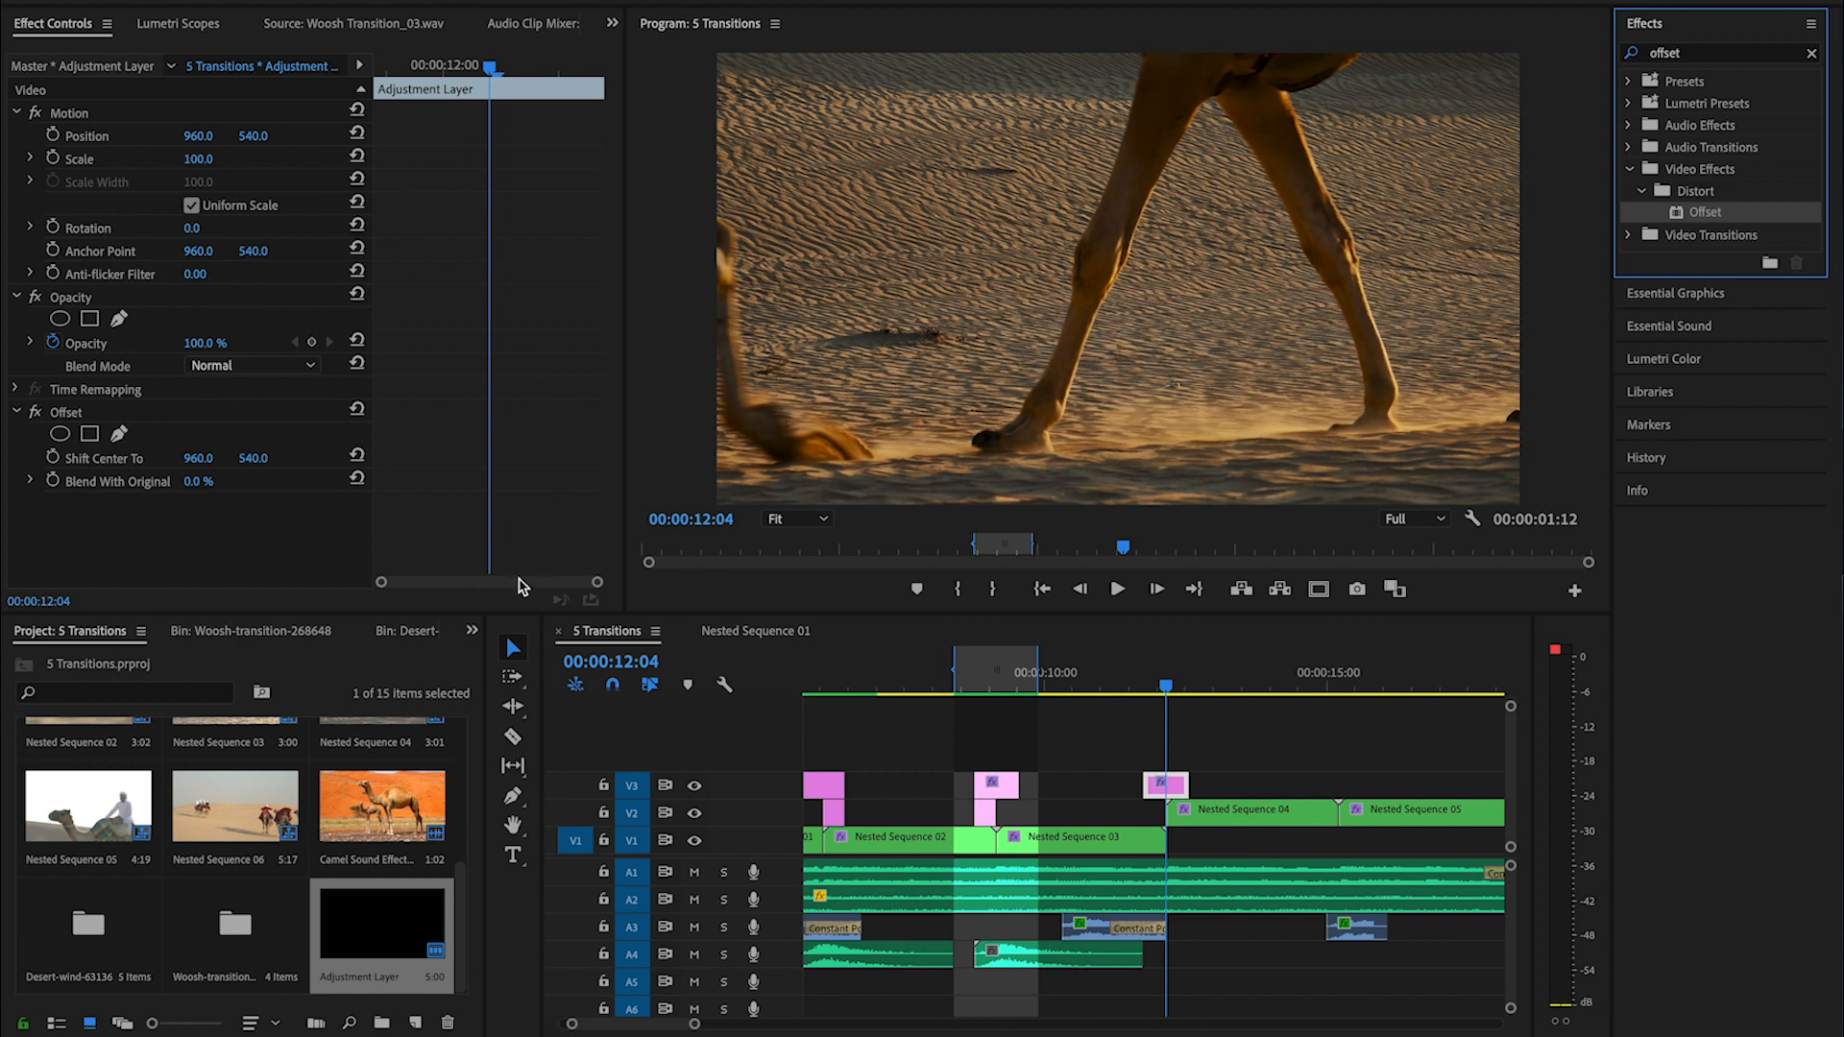
pyautogui.click(73, 417)
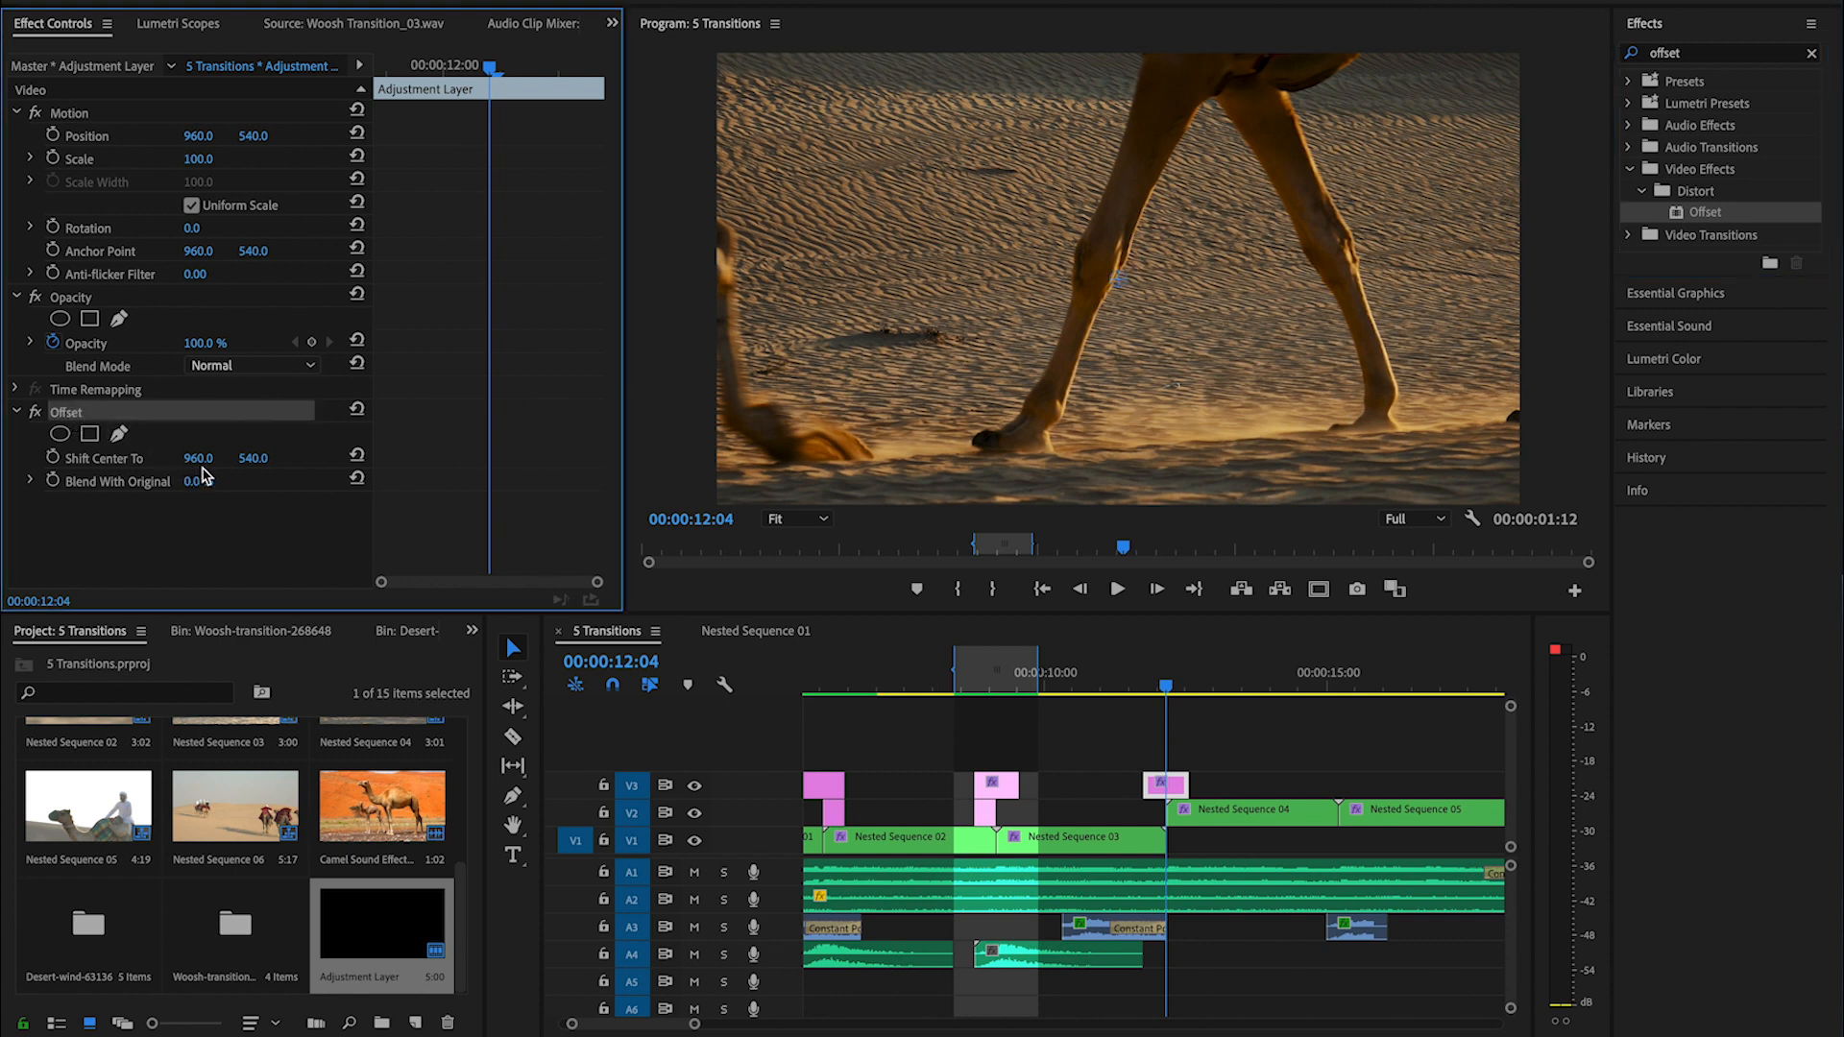
# - Animate Offset's Shift Center To horizontally from 960 at the adjustment layer's start to a much higher value at its end
pyautogui.click(52, 458)
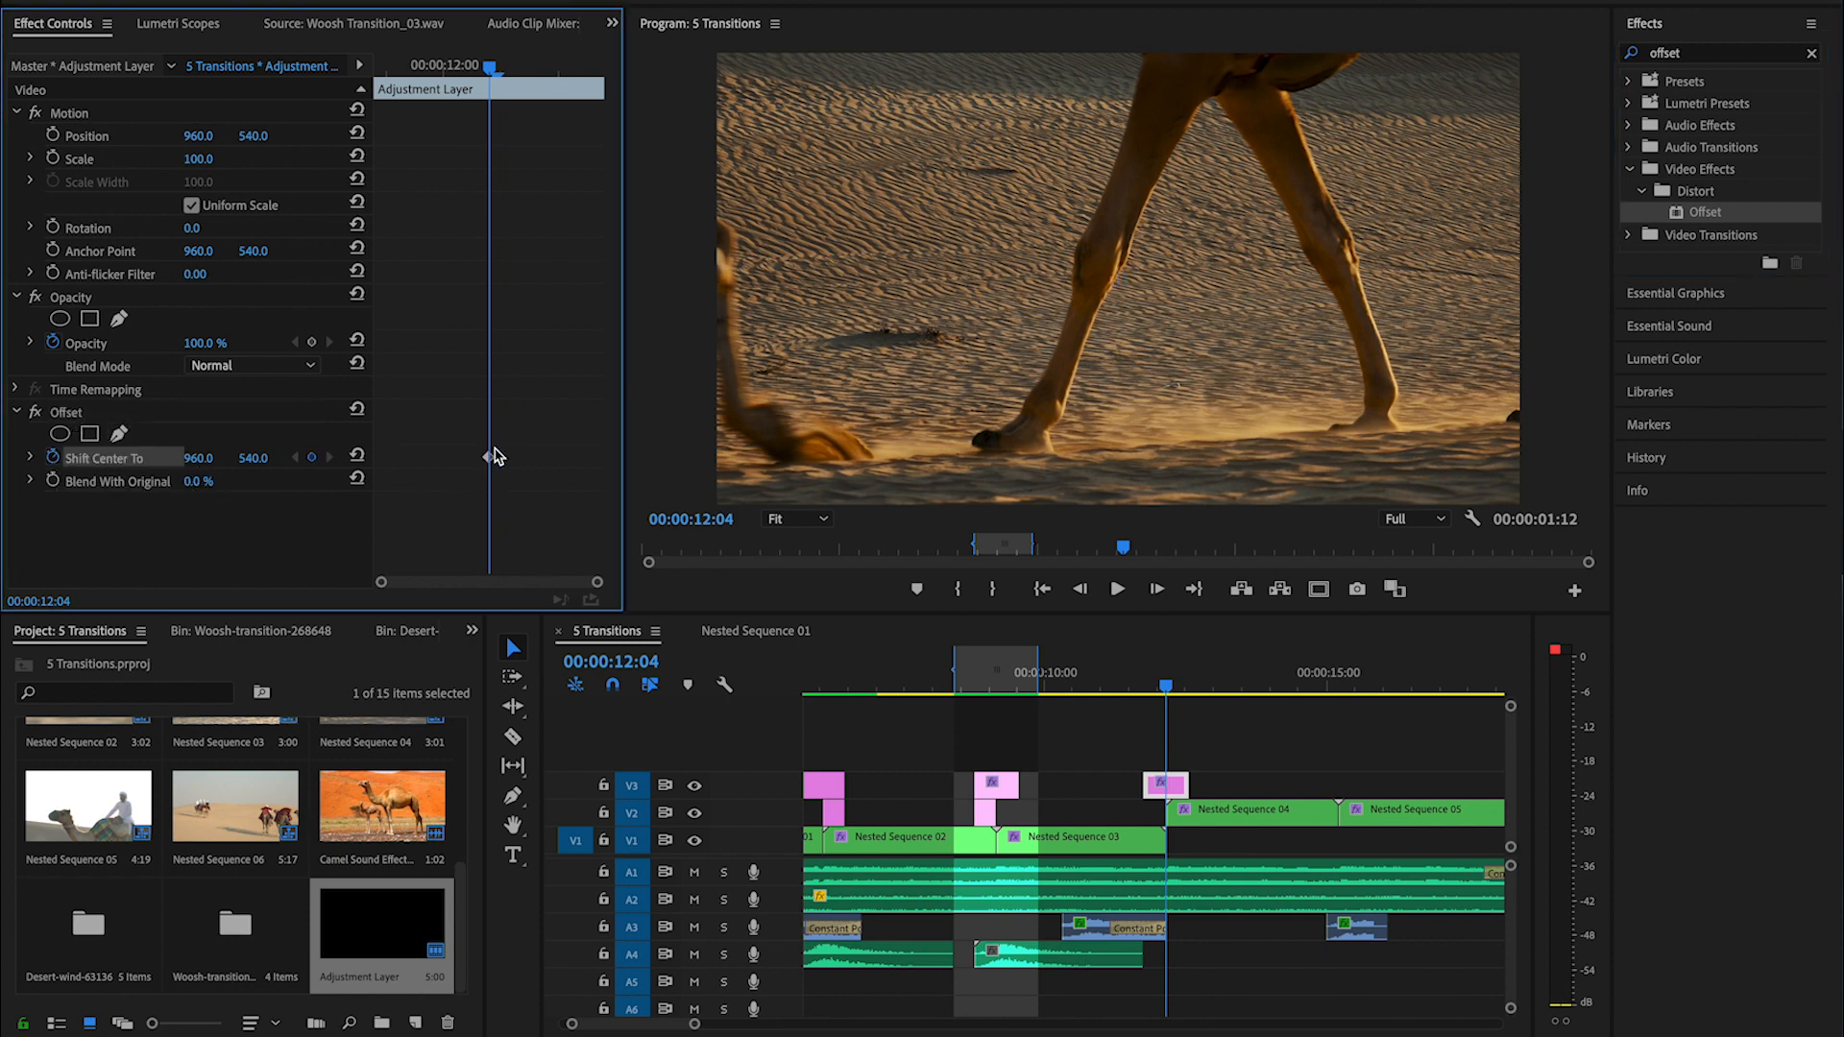
pyautogui.moveTo(490, 463); pyautogui.dragTo(1843, 459)
pyautogui.moveTo(488, 458); pyautogui.dragTo(629, 471)
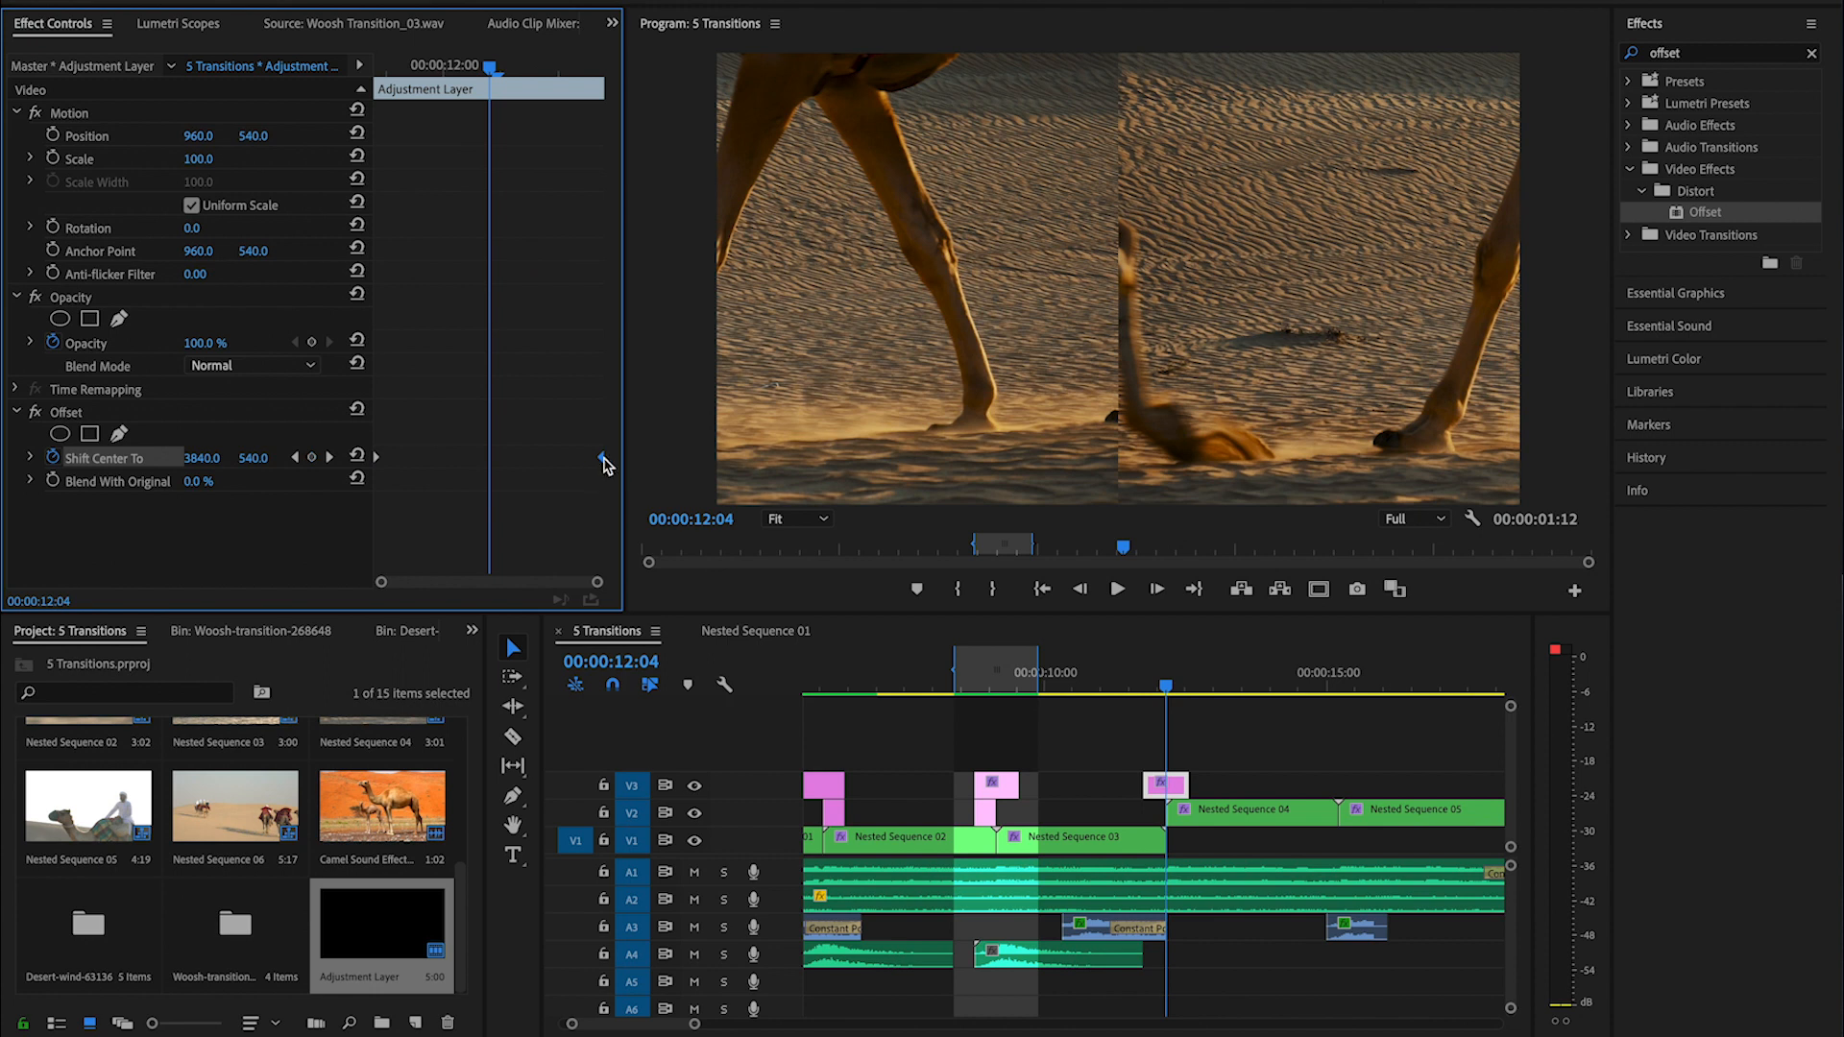
# - Apply Ease In to the last Shift Center To keyframe and Ease Out to the first, and play the transition back
pyautogui.rightClick(602, 461)
pyautogui.moveTo(716, 643)
pyautogui.click(898, 760)
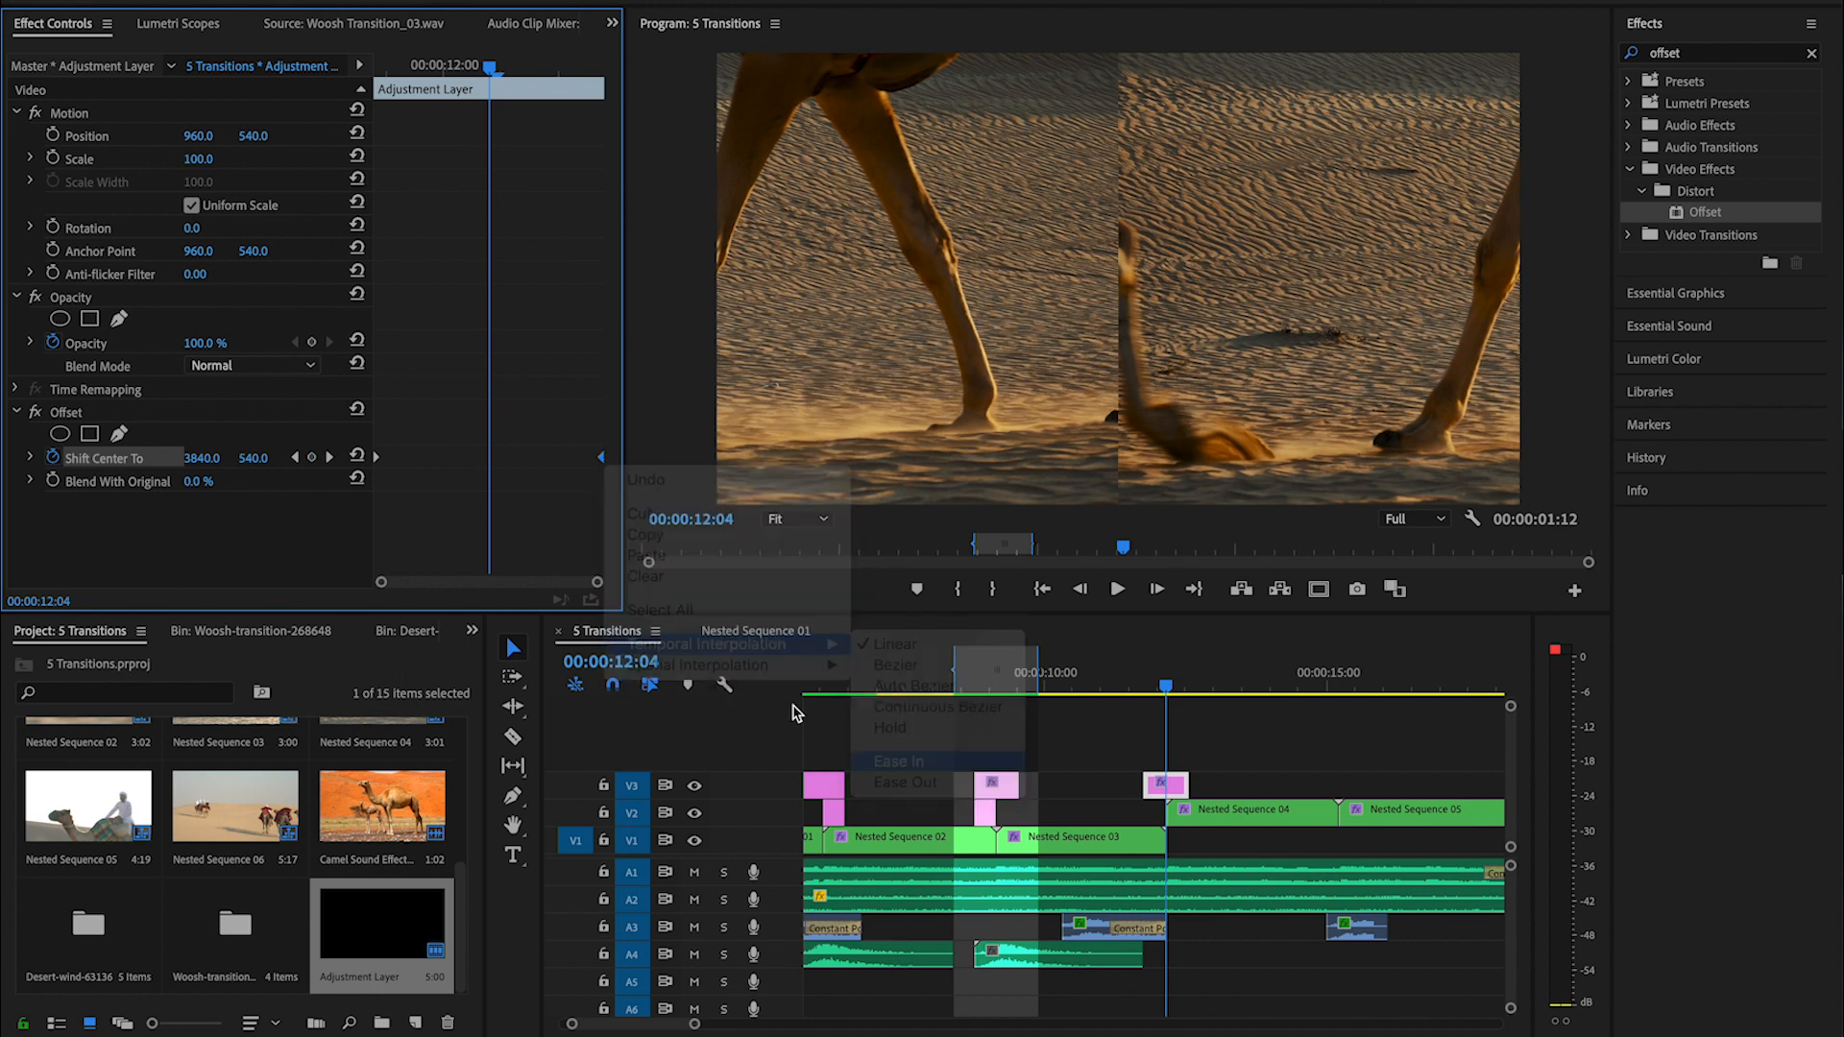
pyautogui.rightClick(378, 459)
pyautogui.moveTo(541, 642)
pyautogui.click(680, 783)
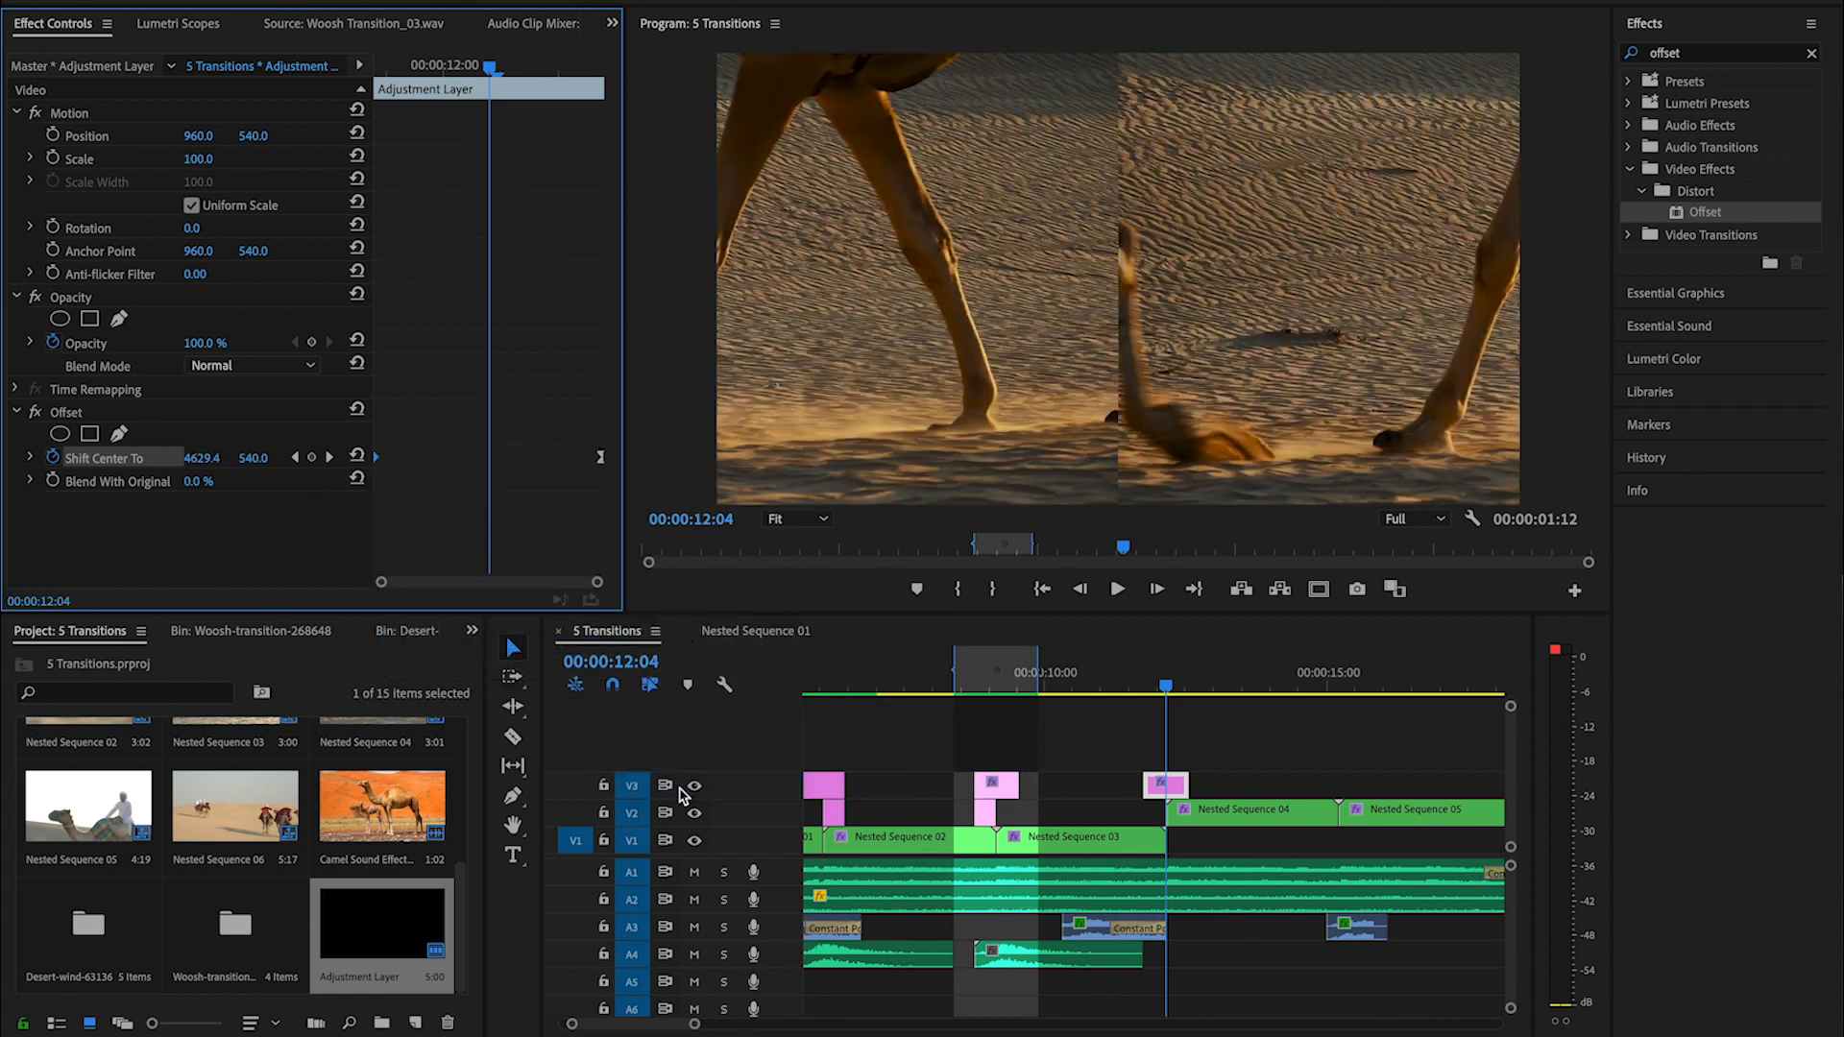
pyautogui.click(1162, 684)
pyautogui.press('space')
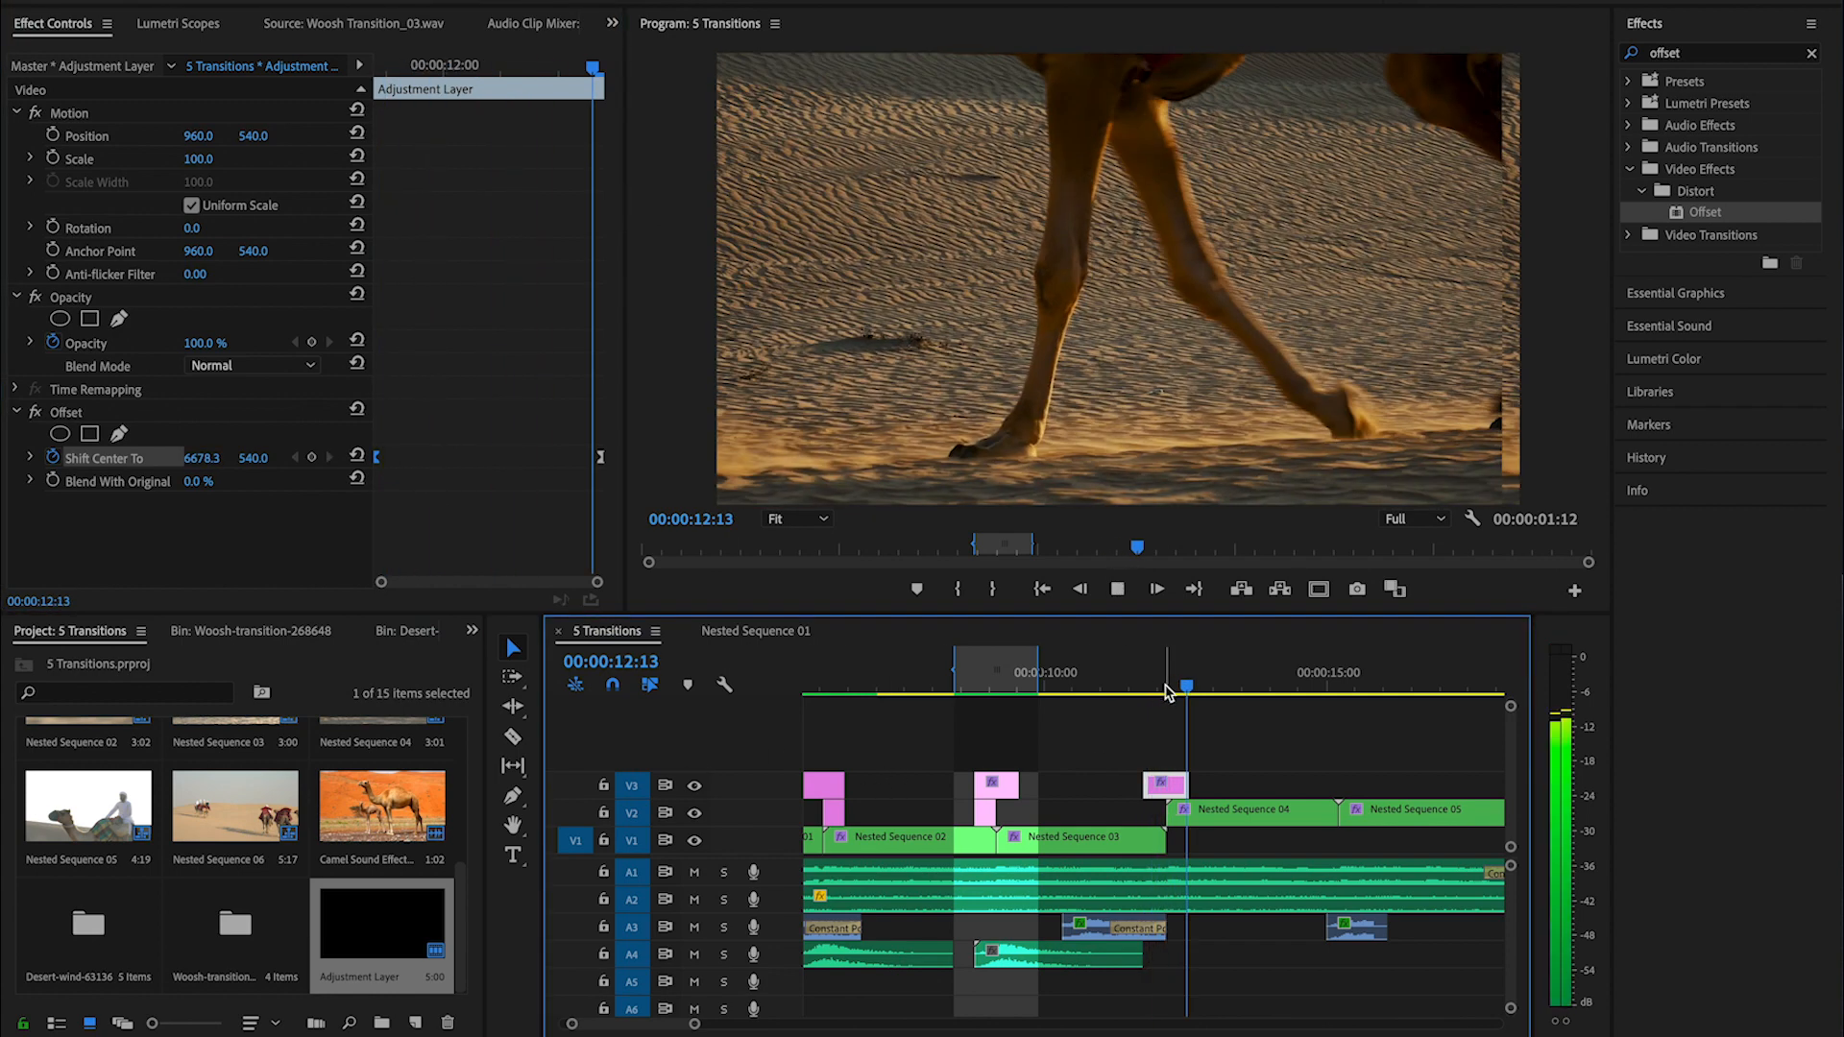
pyautogui.click(1141, 691)
pyautogui.press('space')
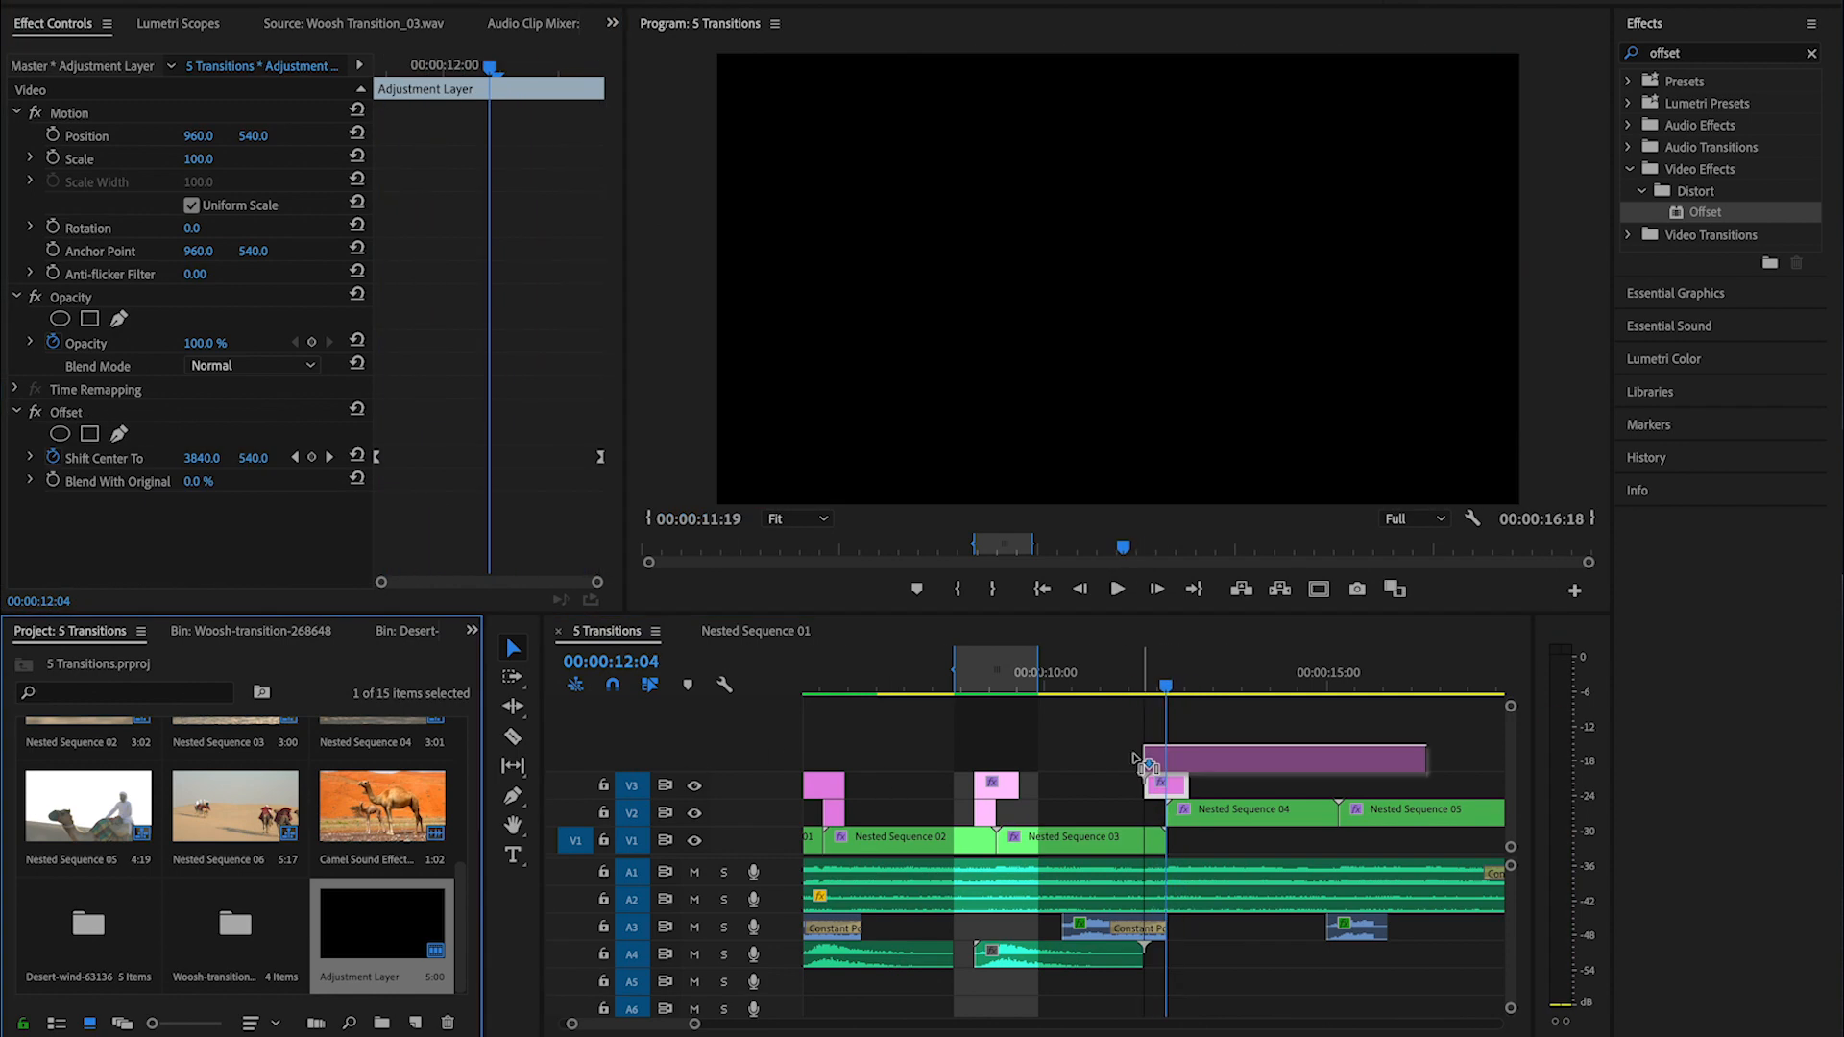
# - Add an adjustment layer on V4 matching the length of the Offset layer below and apply Directional Blur to it
pyautogui.moveTo(1140, 759); pyautogui.dragTo(1141, 759)
pyautogui.moveTo(1422, 759); pyautogui.dragTo(1188, 768)
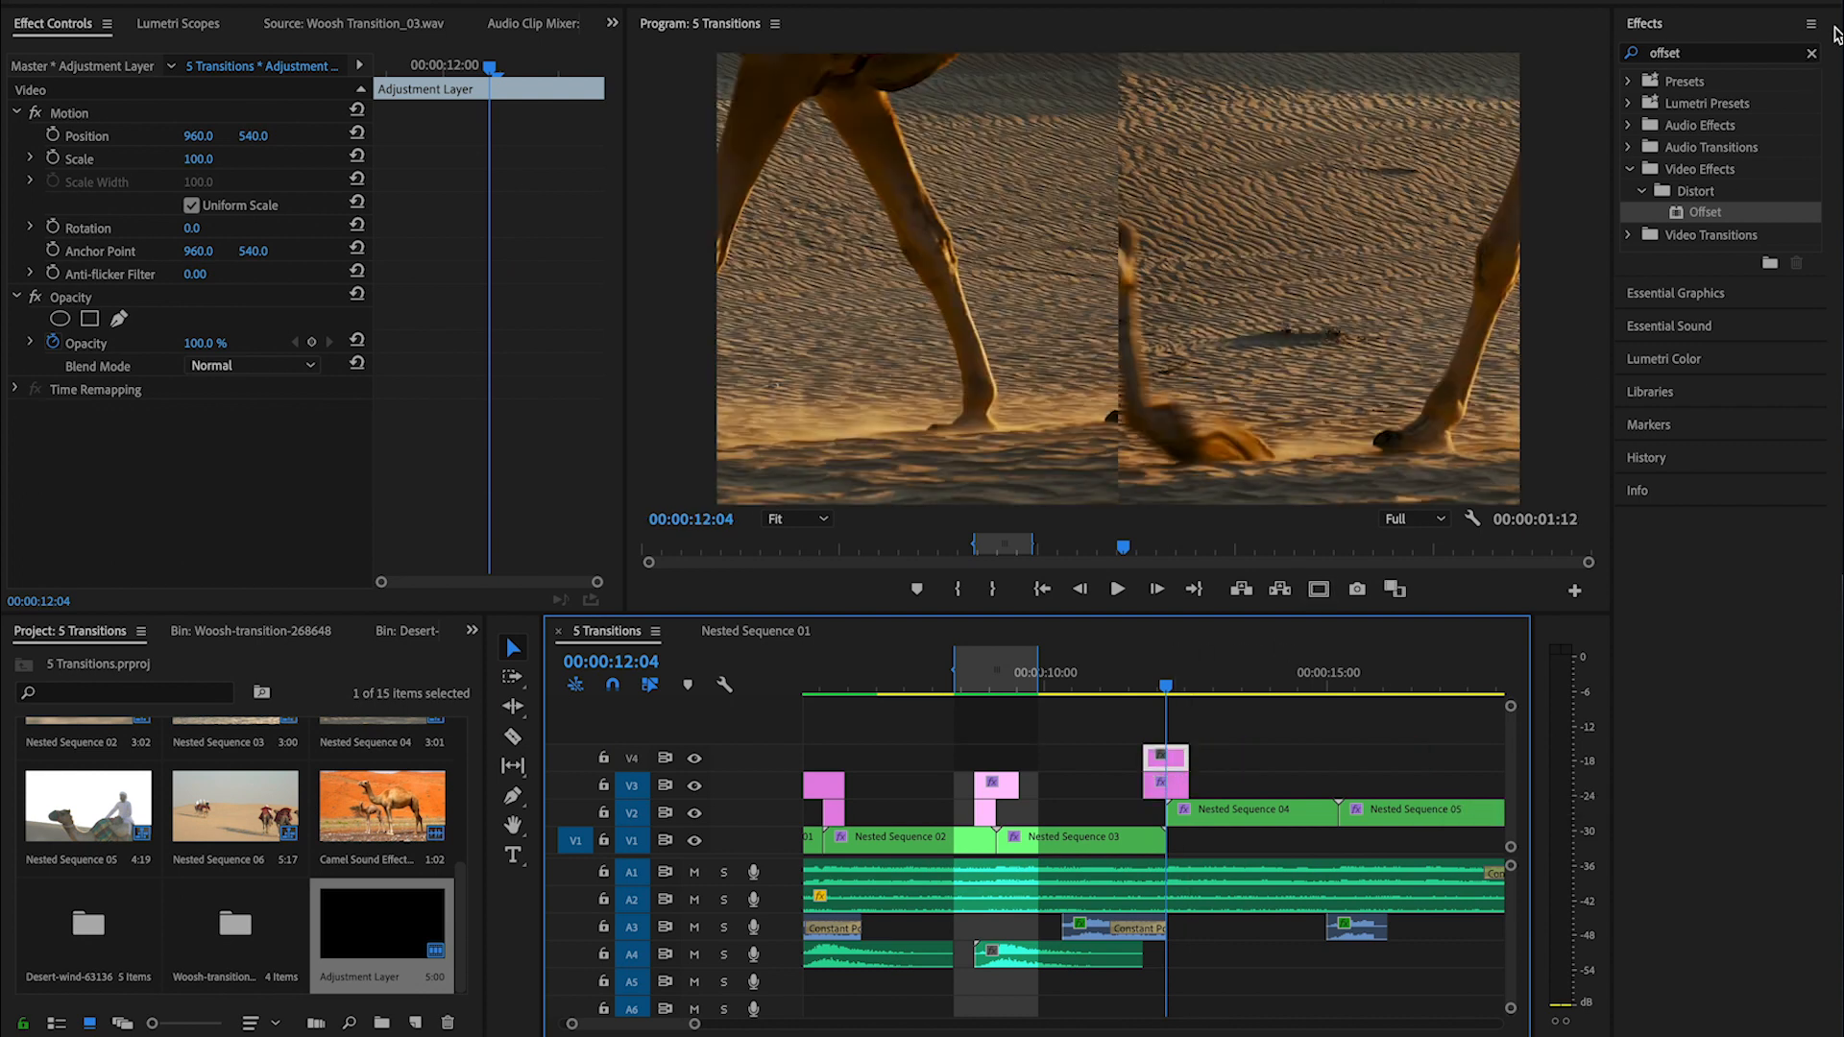
pyautogui.click(1812, 54)
pyautogui.click(1771, 57)
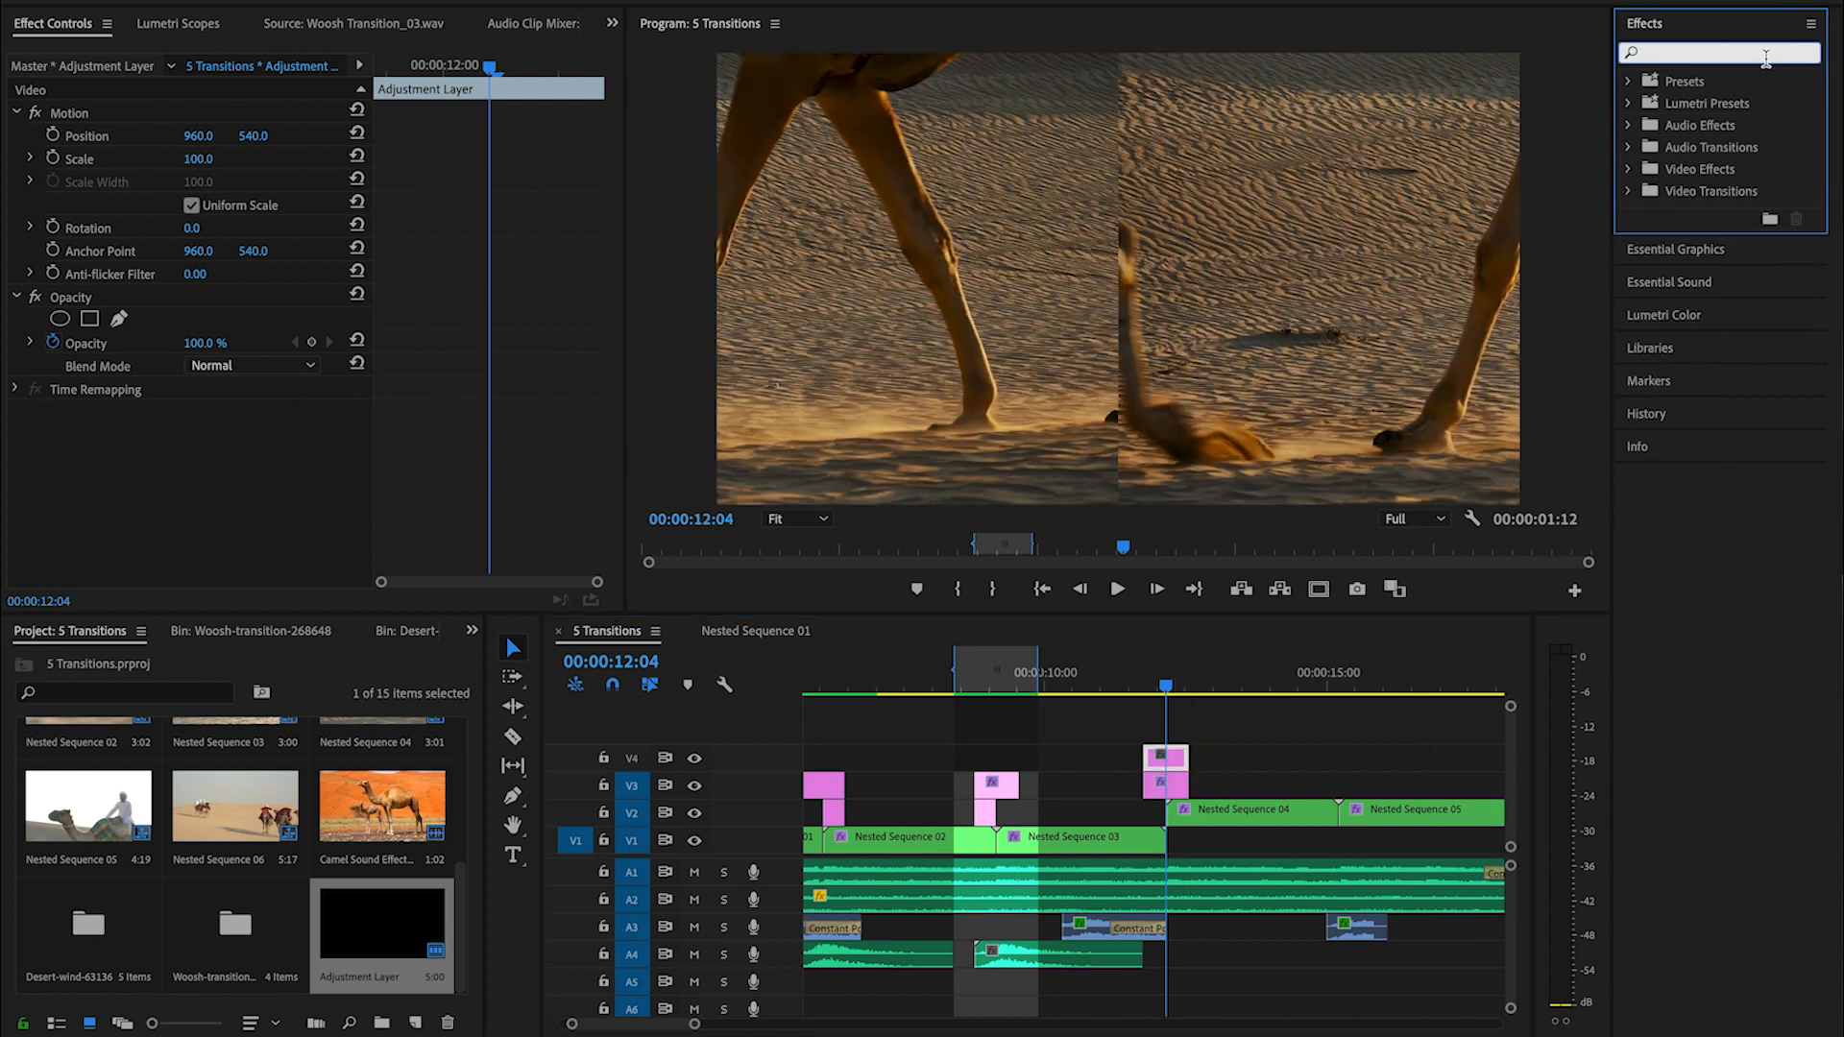
pyautogui.write('directio')
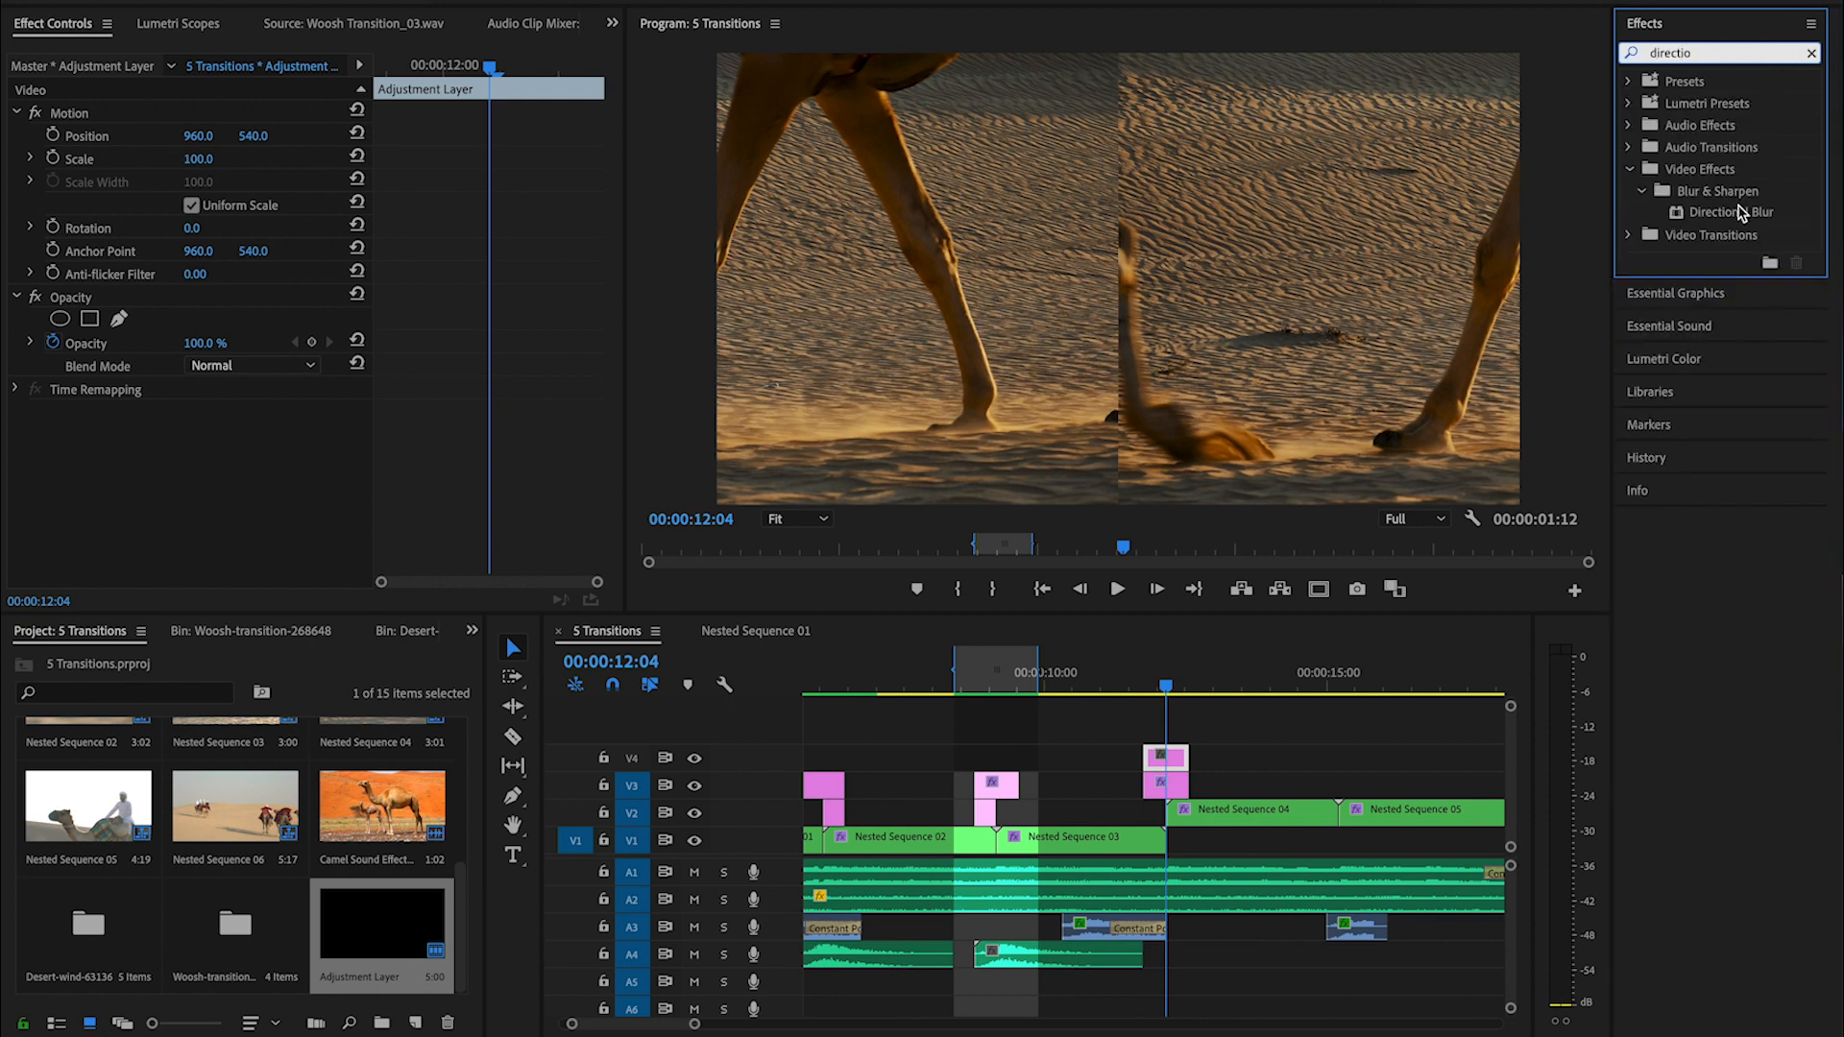
pyautogui.moveTo(1740, 213); pyautogui.dragTo(1178, 759)
# - Set the Directional Blur's Blur Length to 150 and its Direction to 90°
pyautogui.moveTo(193, 482); pyautogui.dragTo(232, 482)
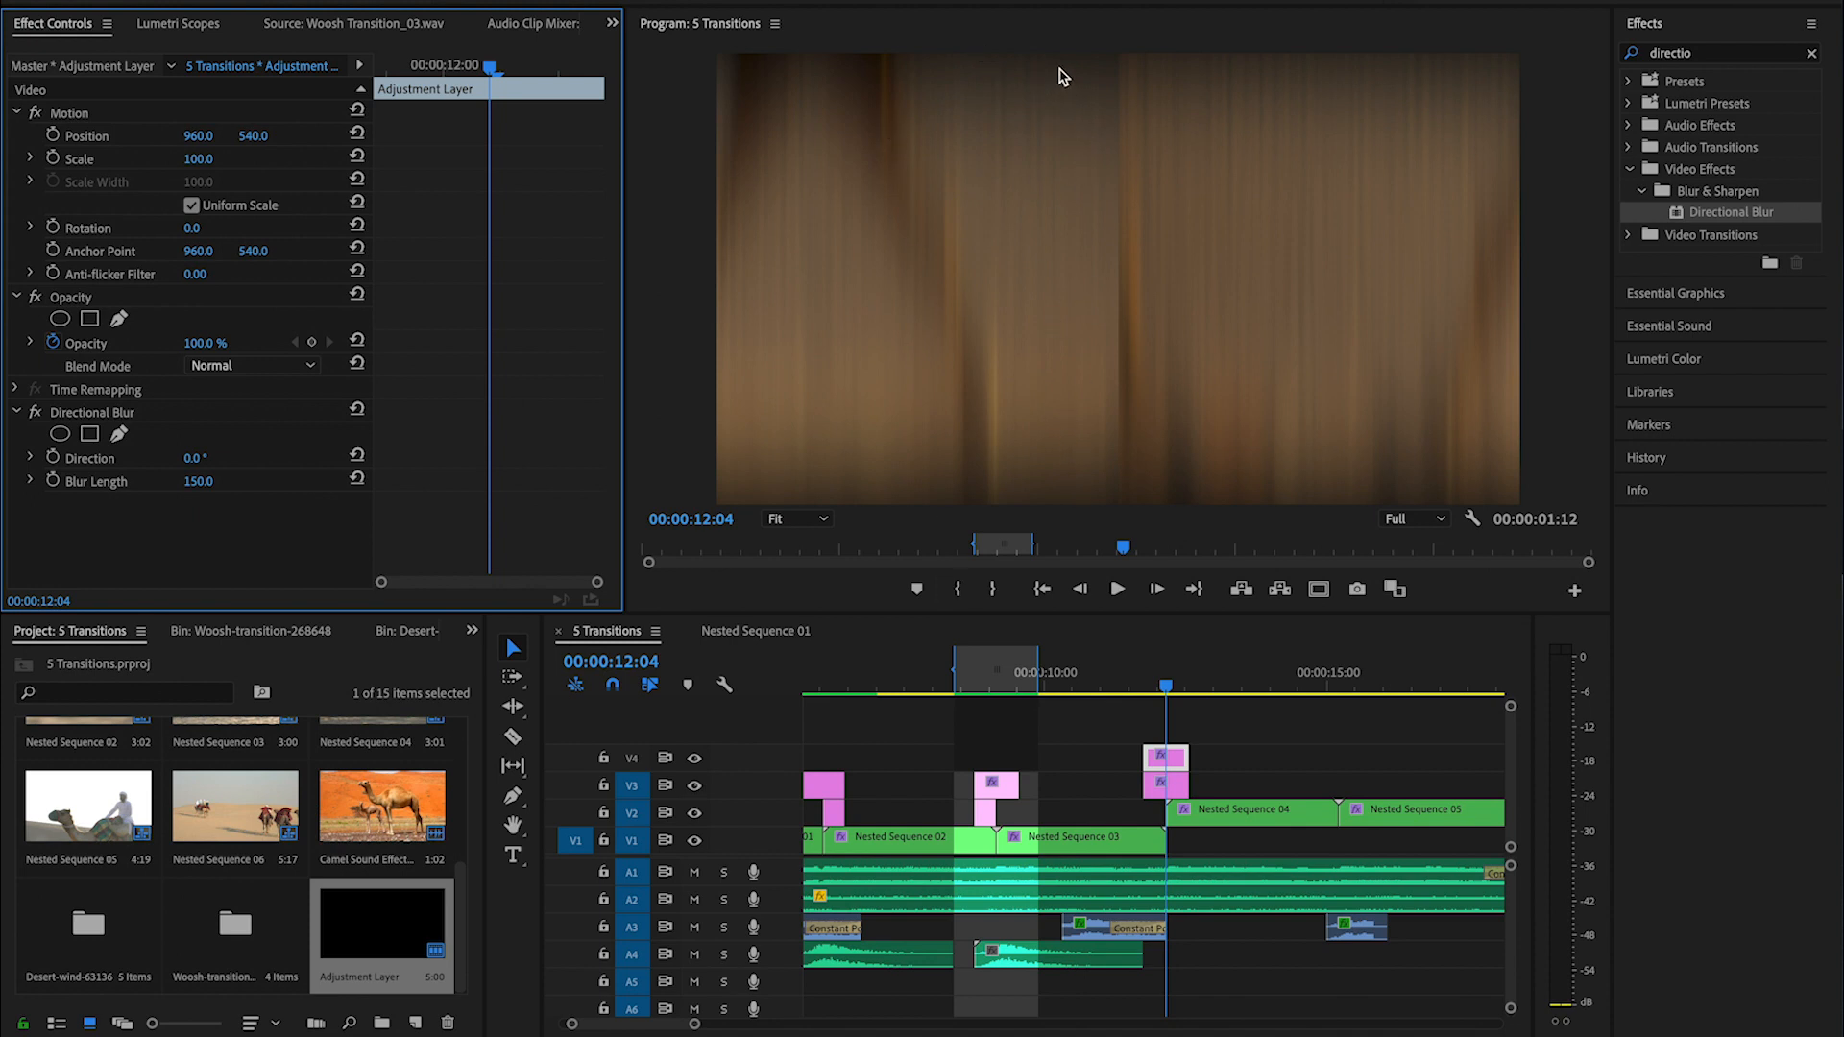
pyautogui.click(195, 458)
pyautogui.write('90')
pyautogui.press('Return')
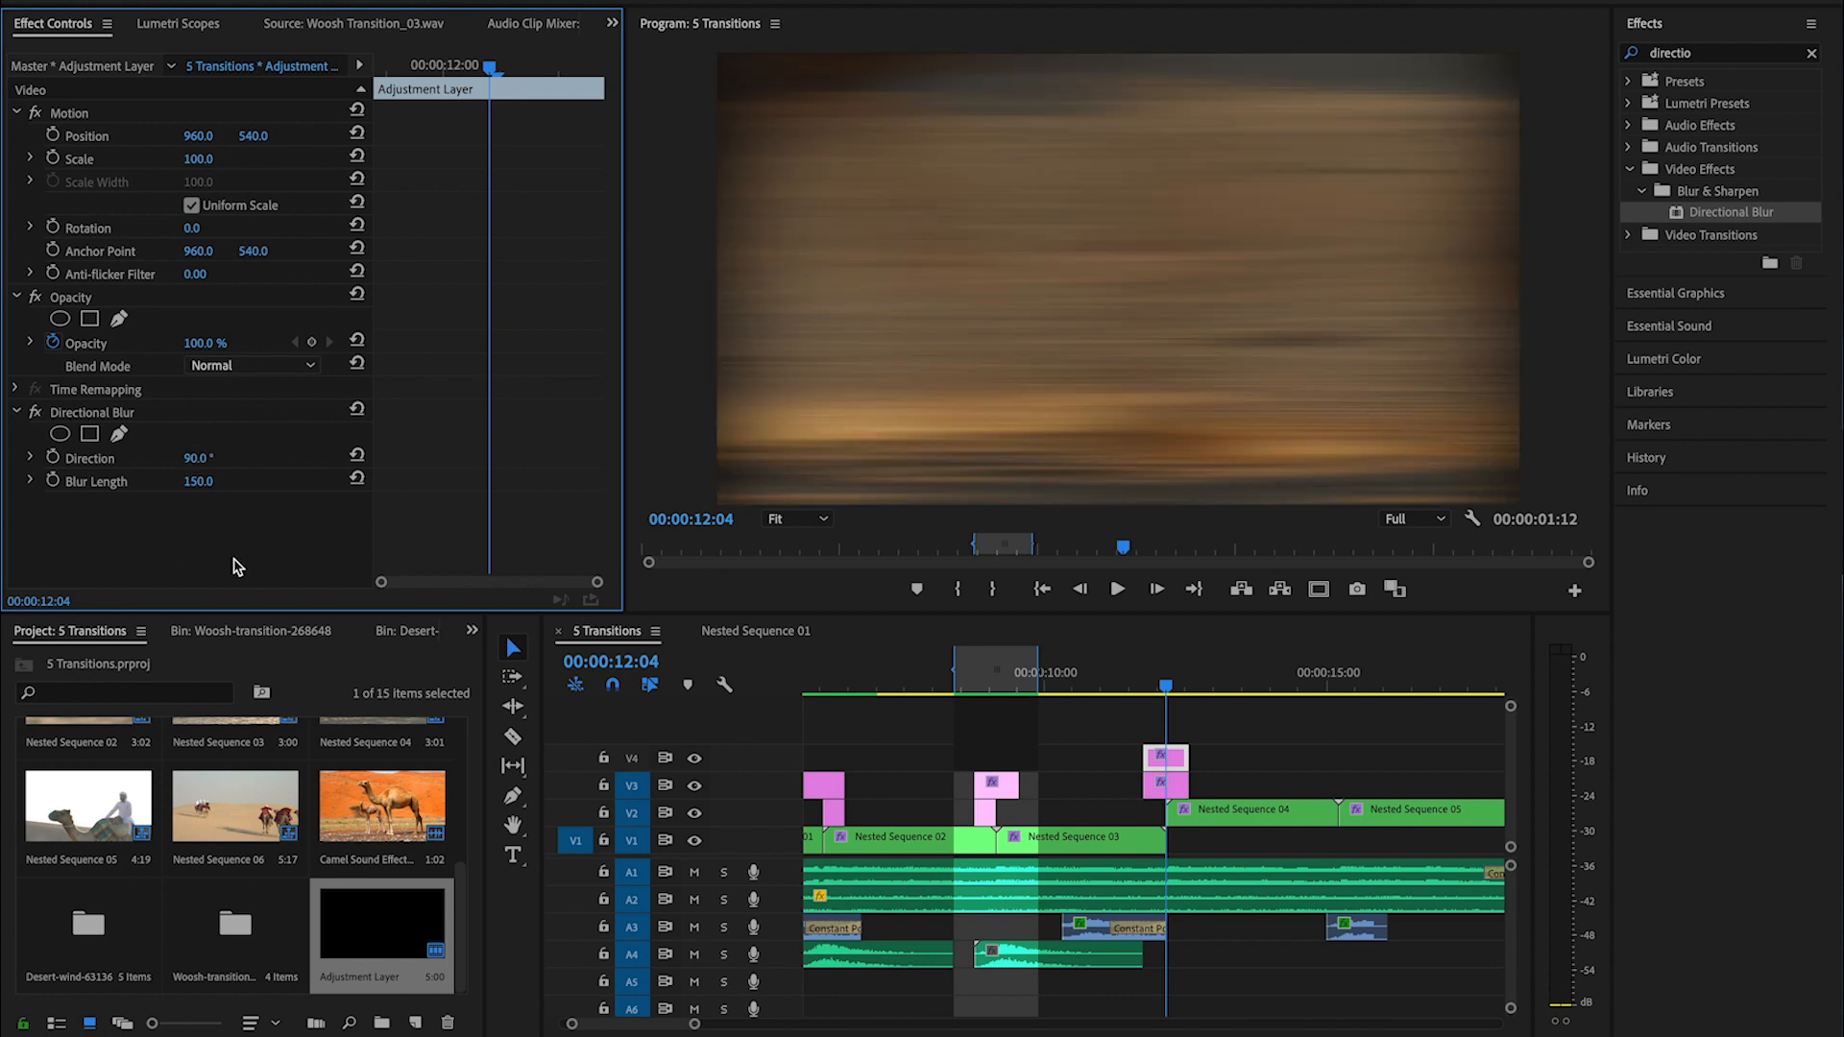
# - Add a Blur Length keyframe of 150 at the clip cut on the V4 adjustment layer
pyautogui.click(1158, 684)
pyautogui.moveTo(1160, 680); pyautogui.dragTo(1166, 680)
pyautogui.click(1165, 788)
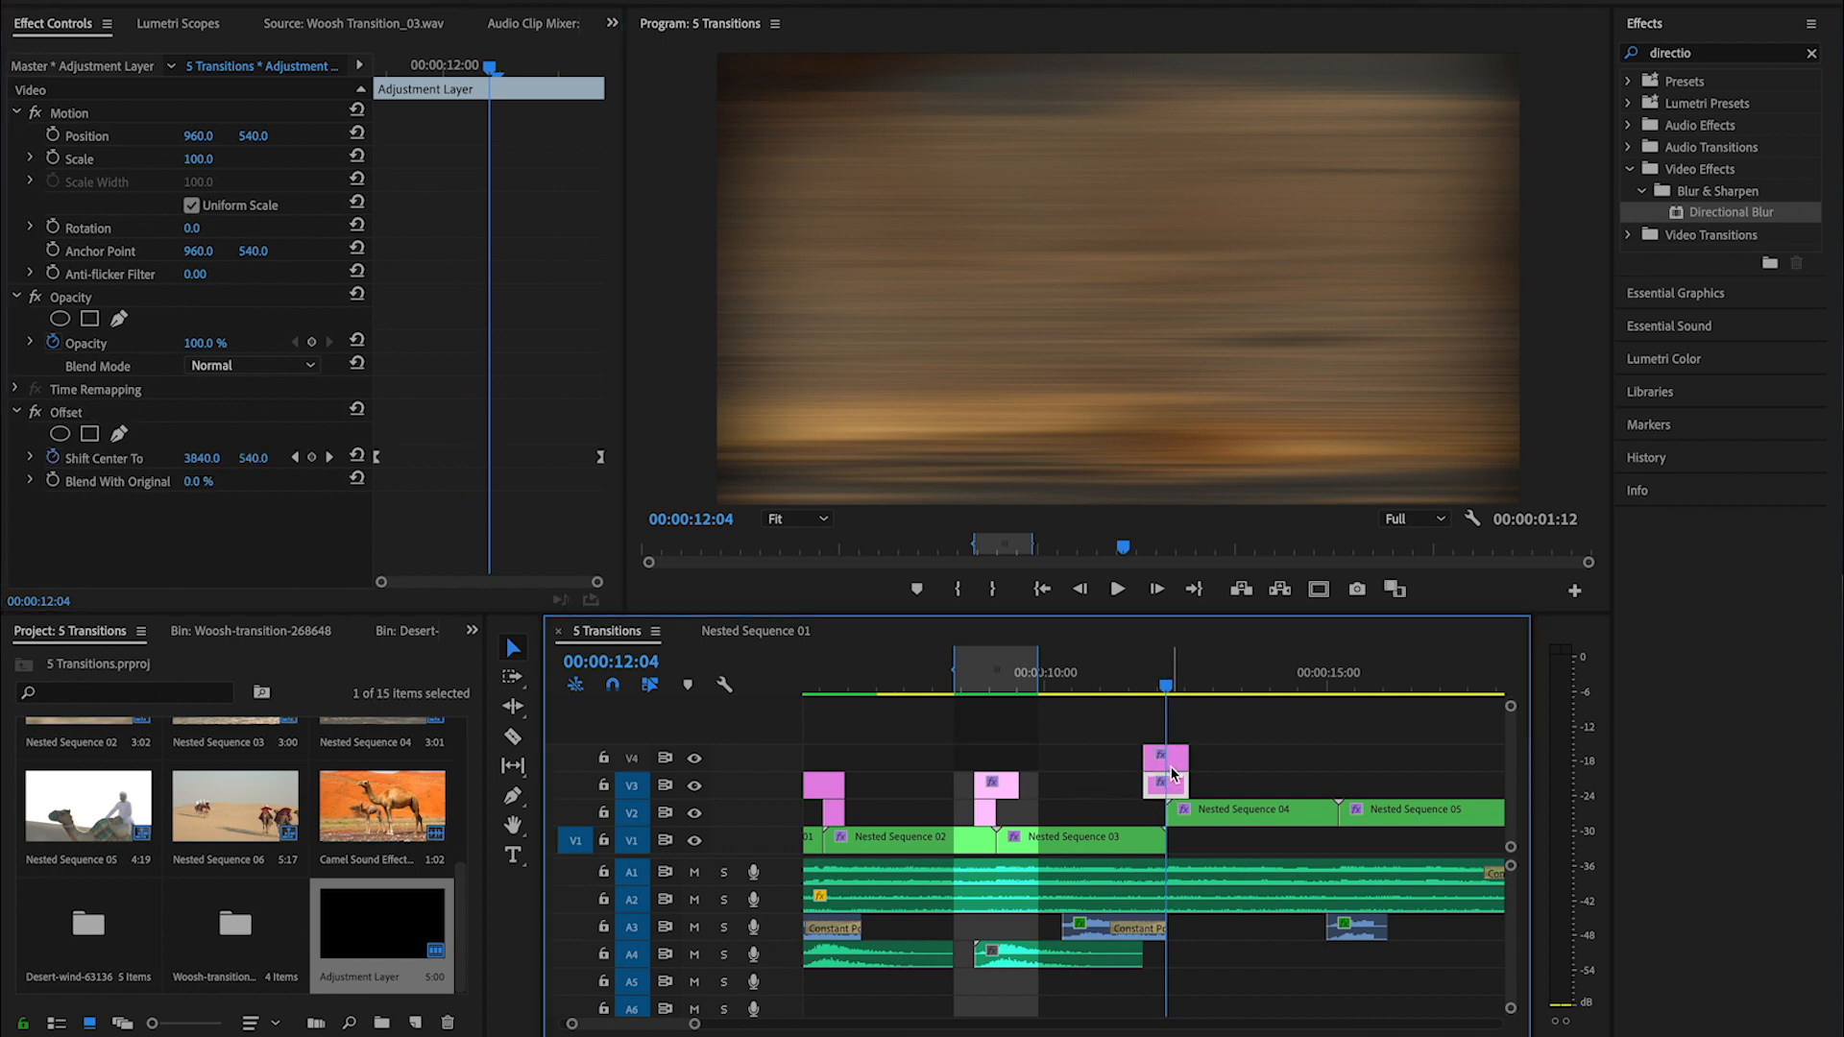
pyautogui.click(1174, 759)
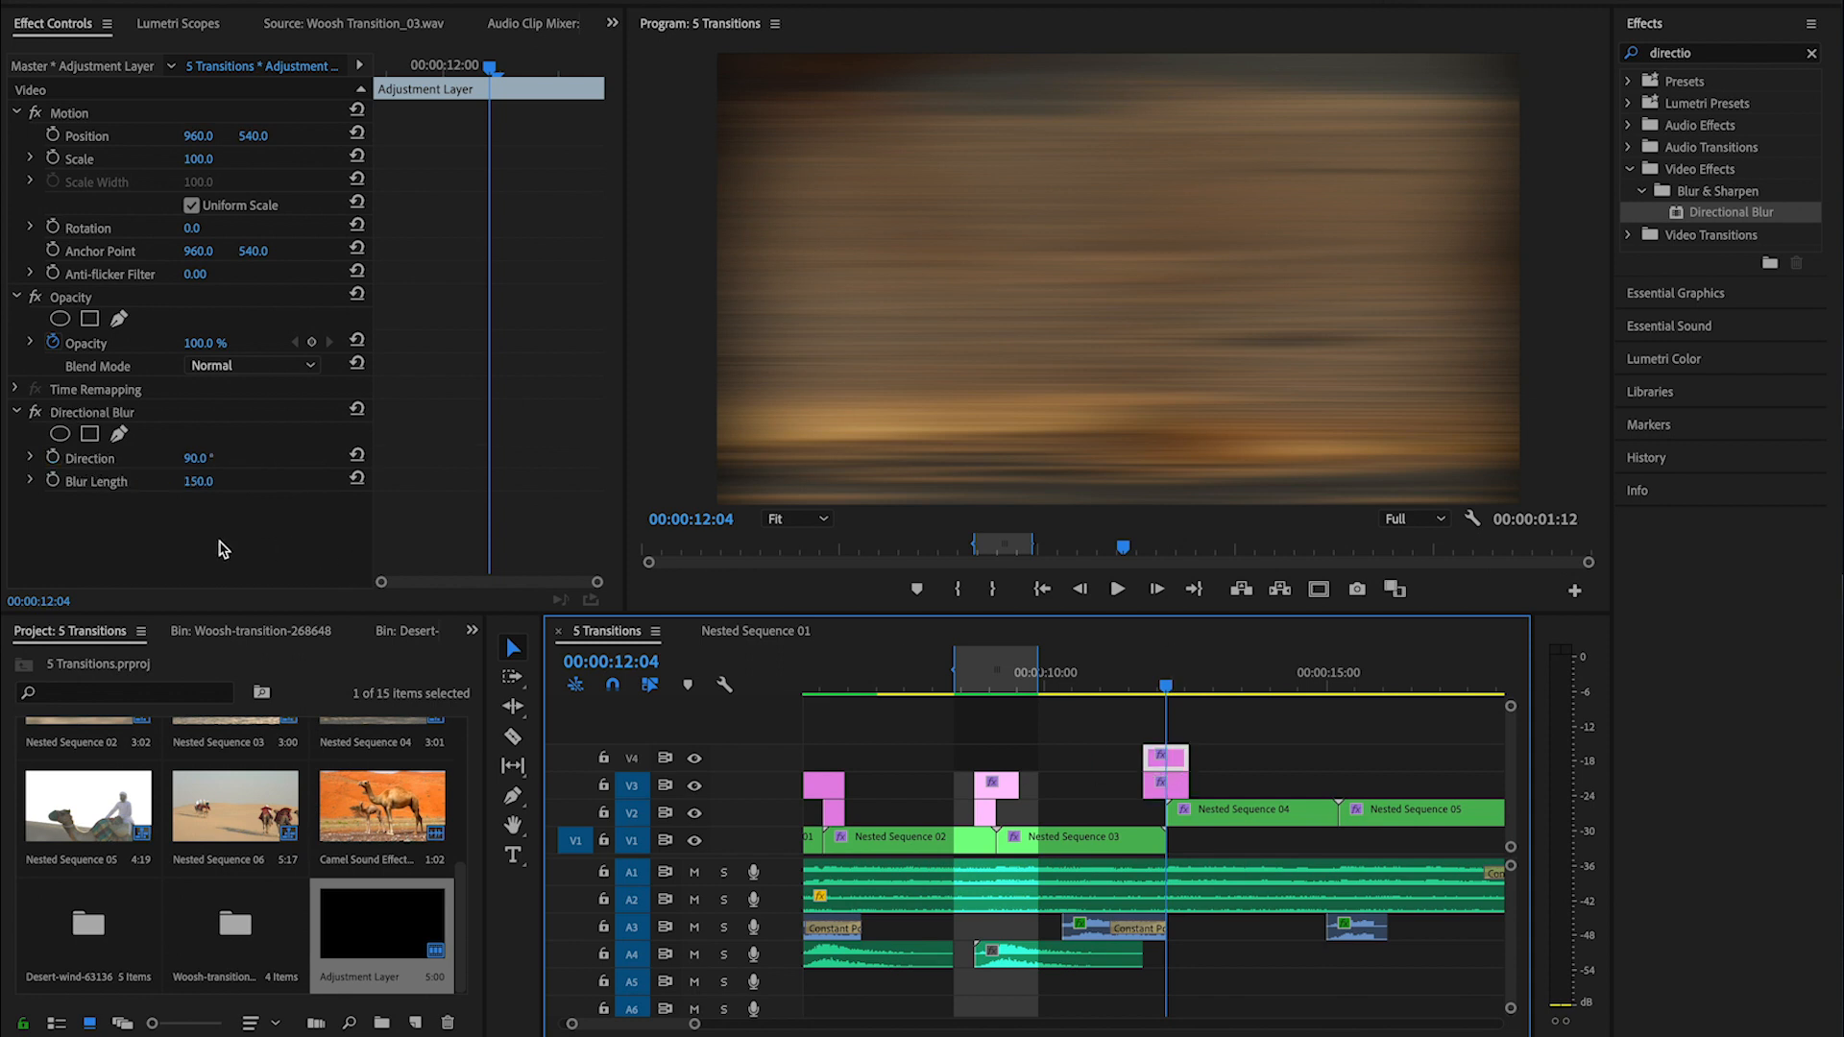
pyautogui.click(53, 482)
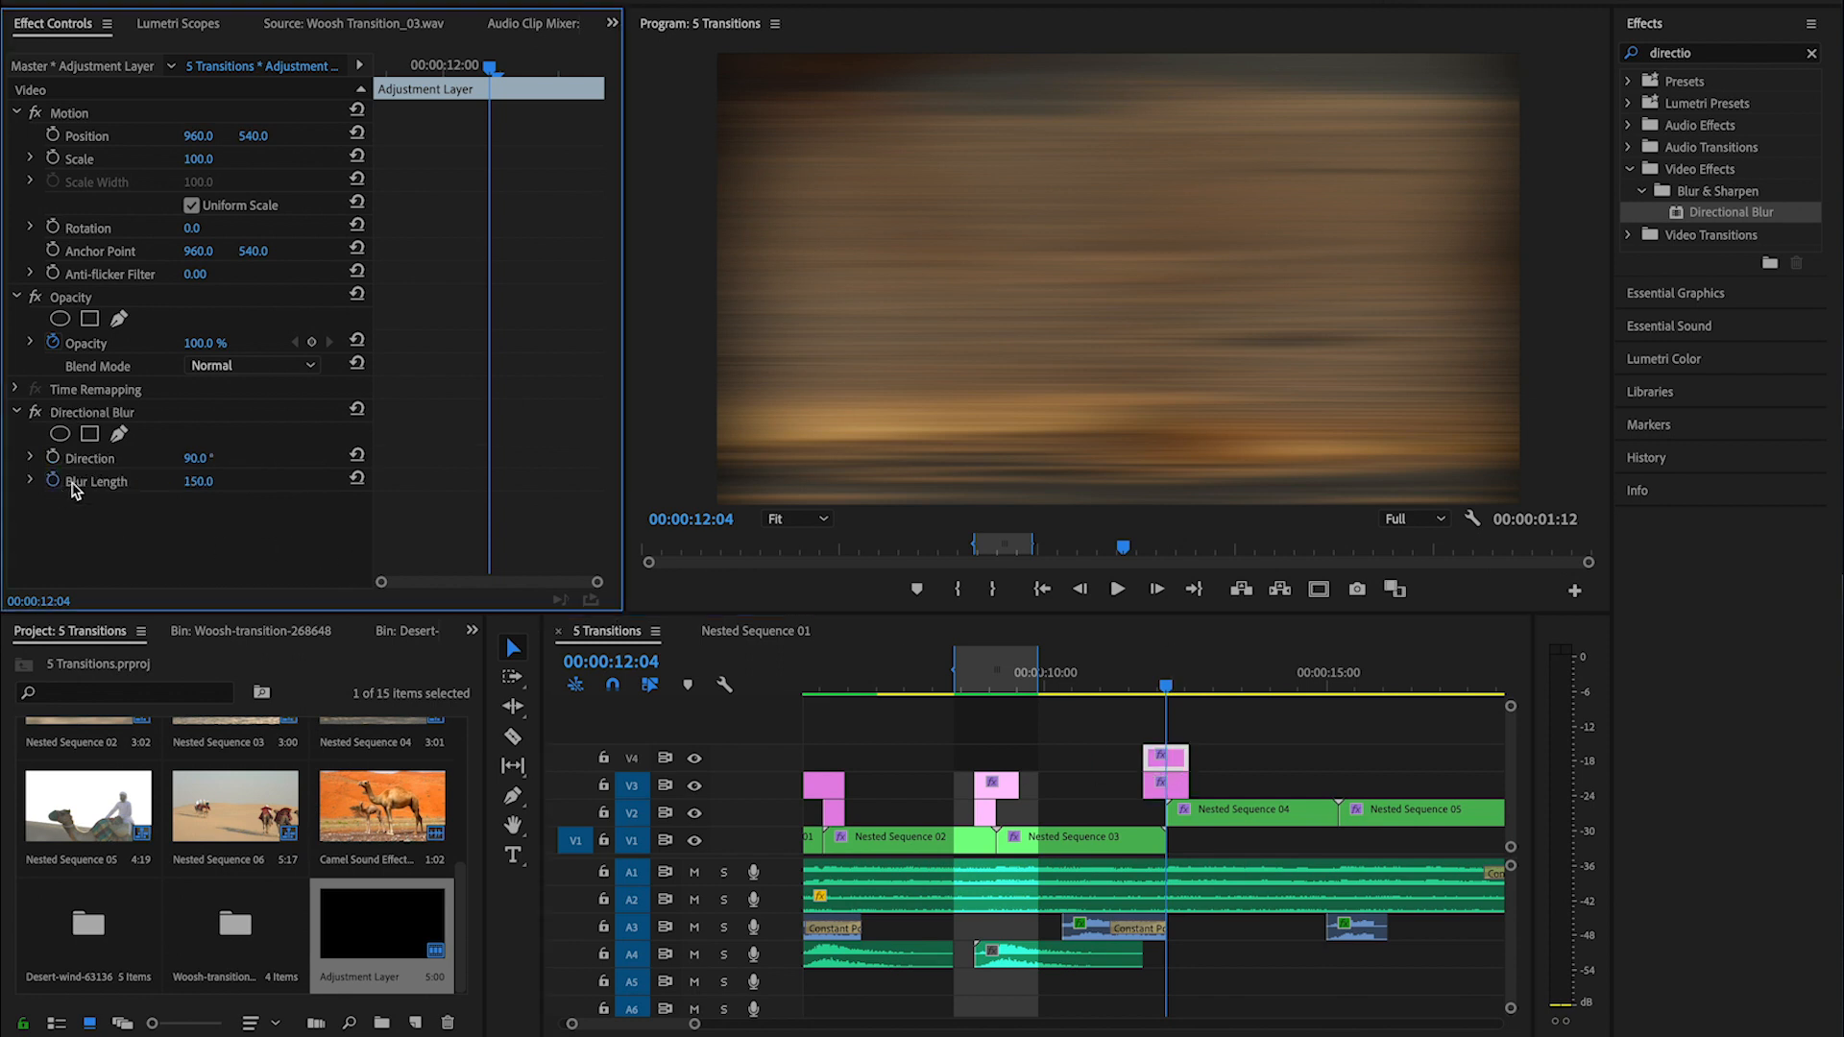
# - Add a Blur Length keyframe reset to its default at the V4 adjustment layer's start and apply Ease Out to it
pyautogui.click(433, 69)
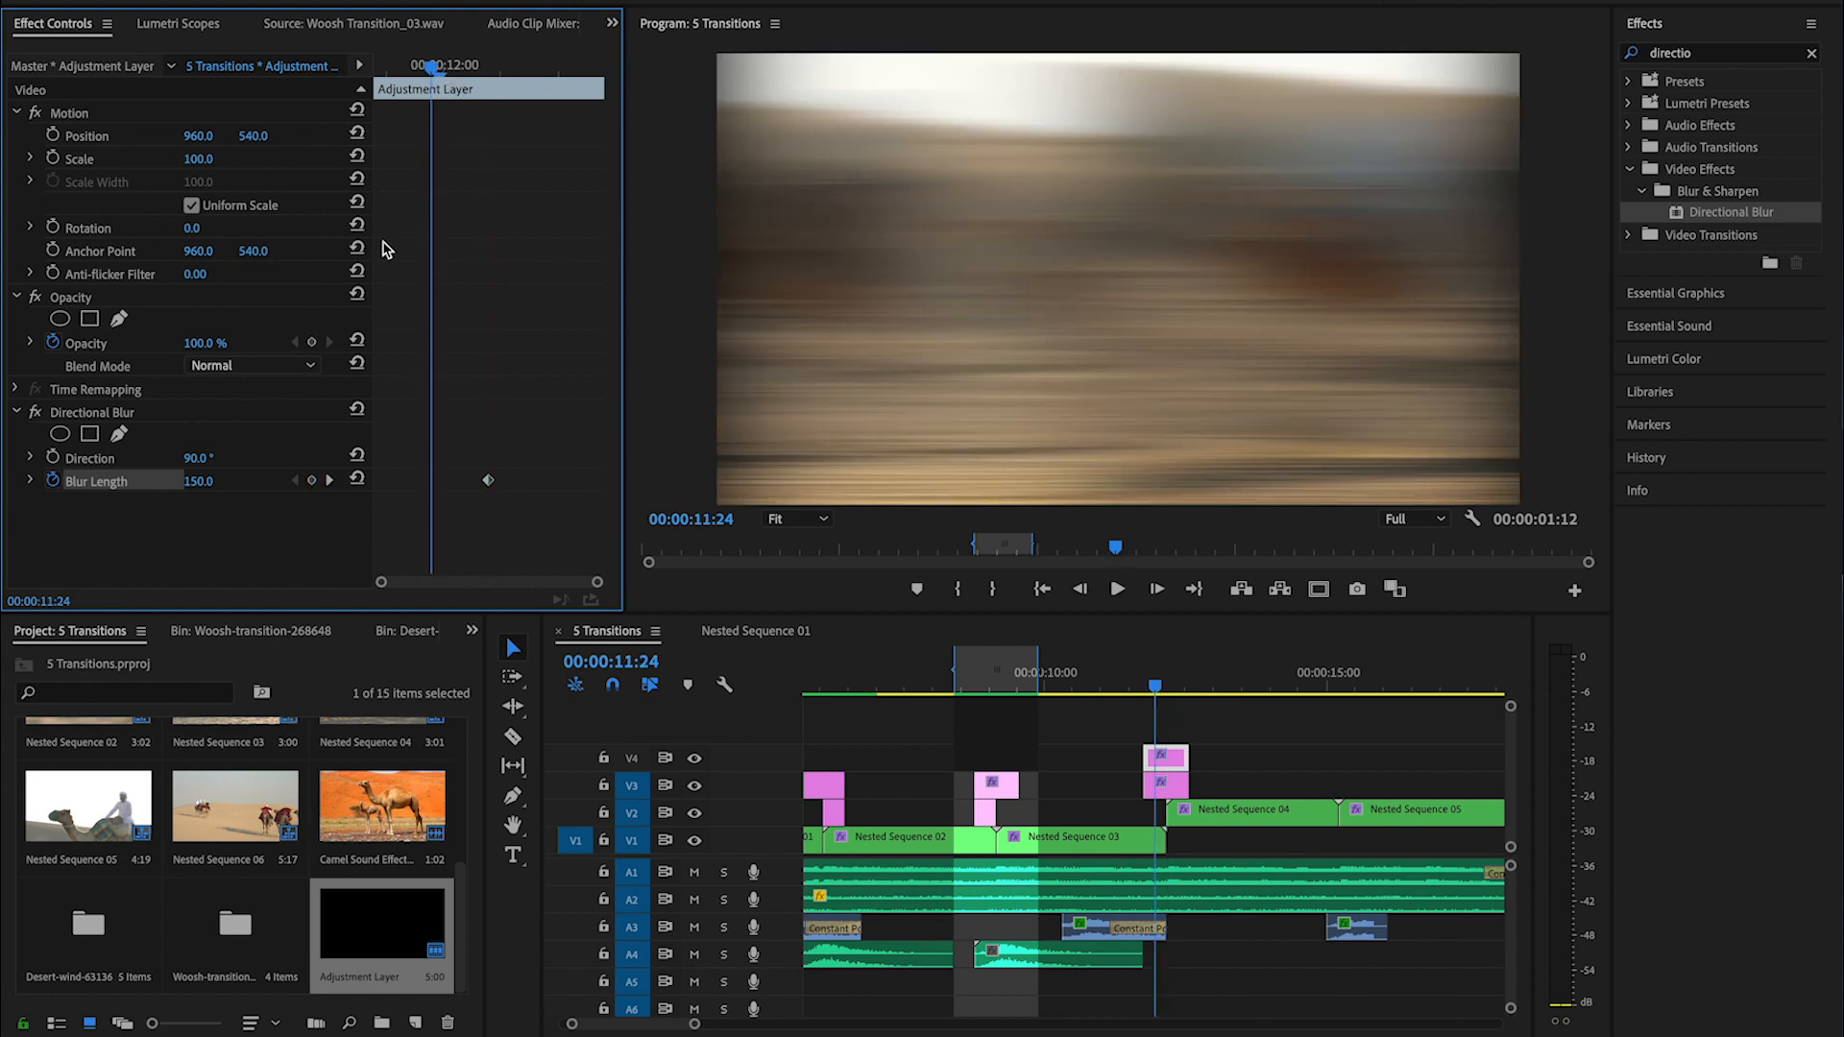
pyautogui.click(356, 480)
pyautogui.moveTo(432, 481); pyautogui.dragTo(372, 486)
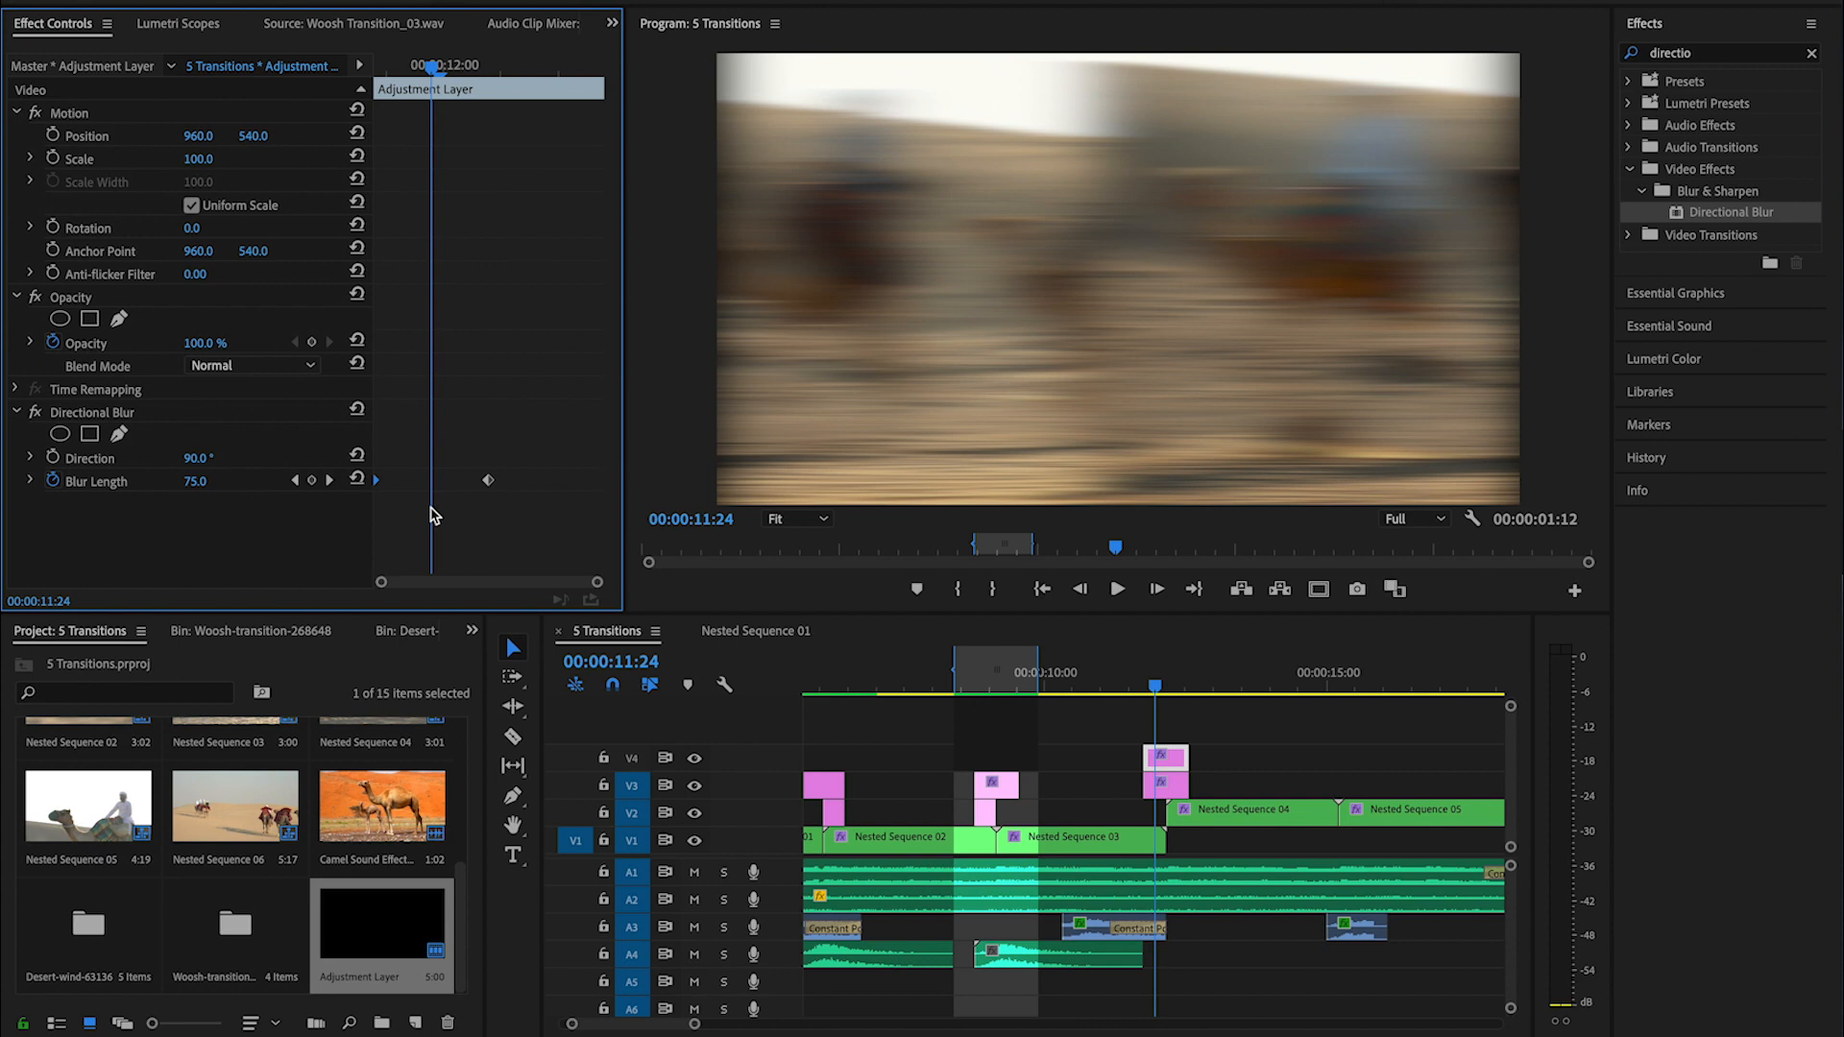
pyautogui.rightClick(377, 482)
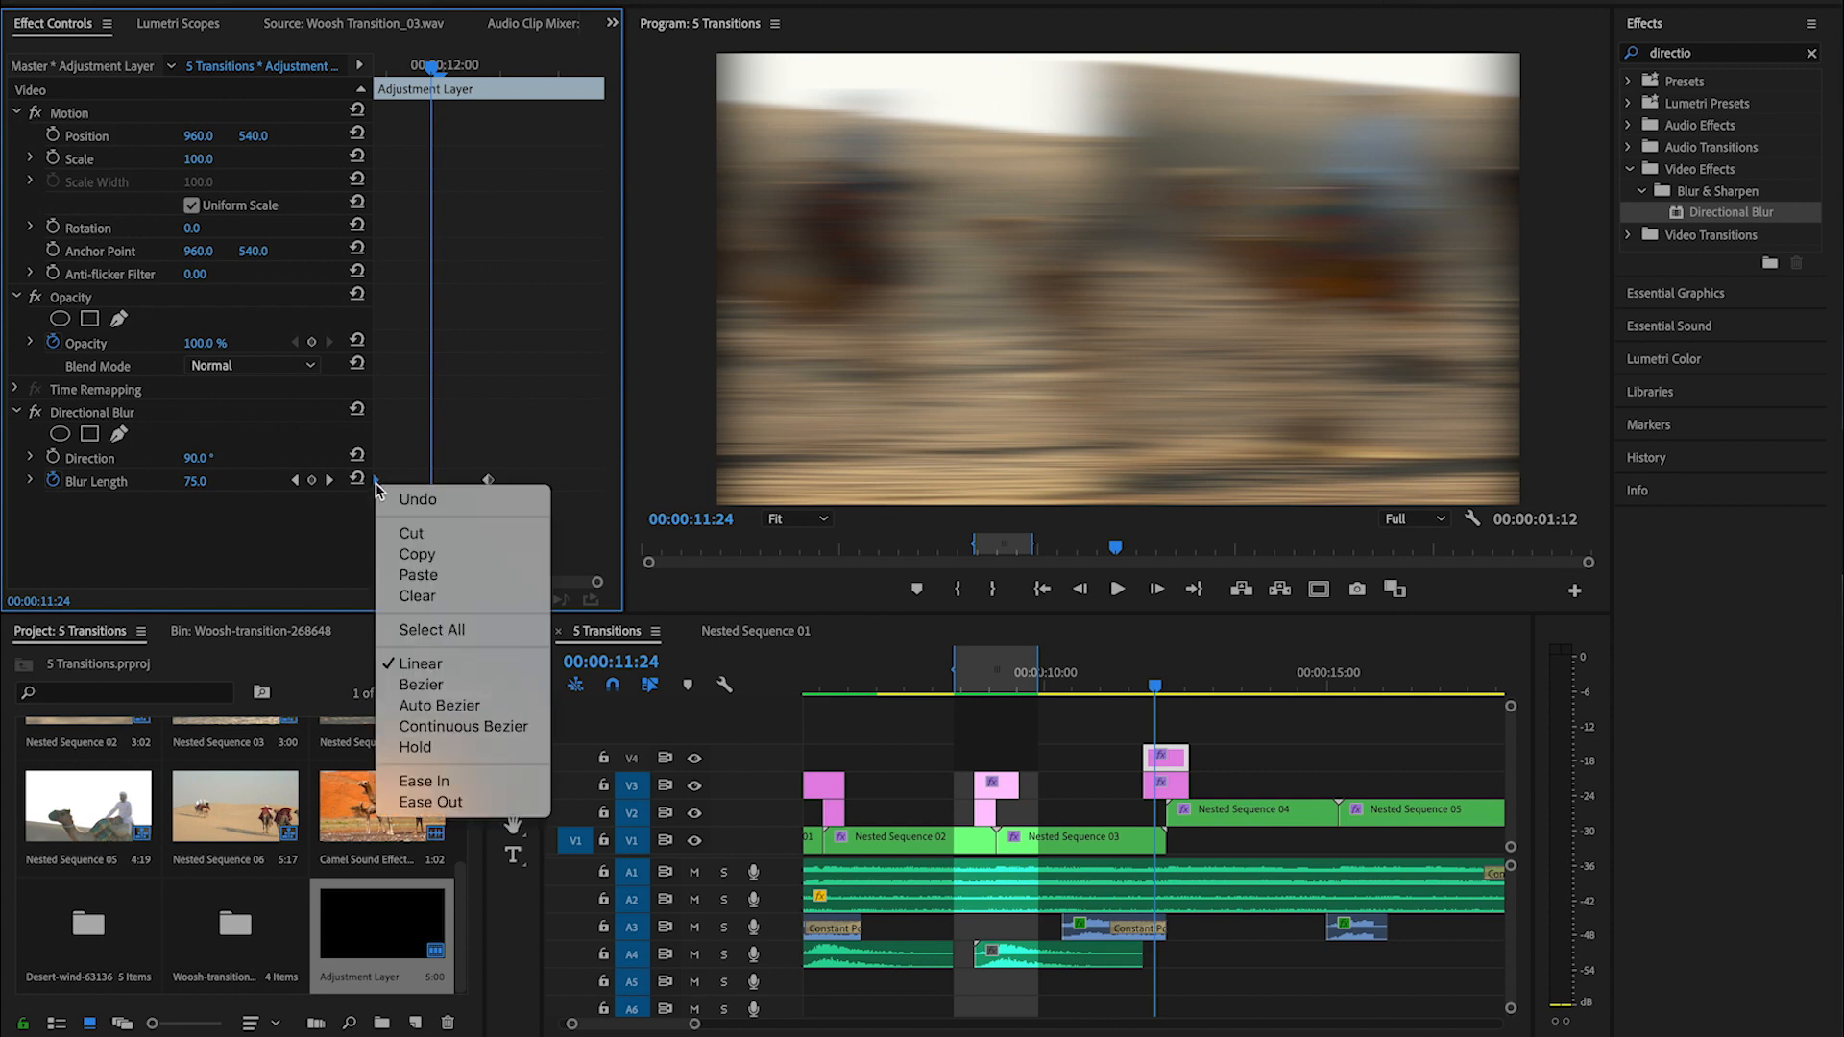
pyautogui.click(460, 812)
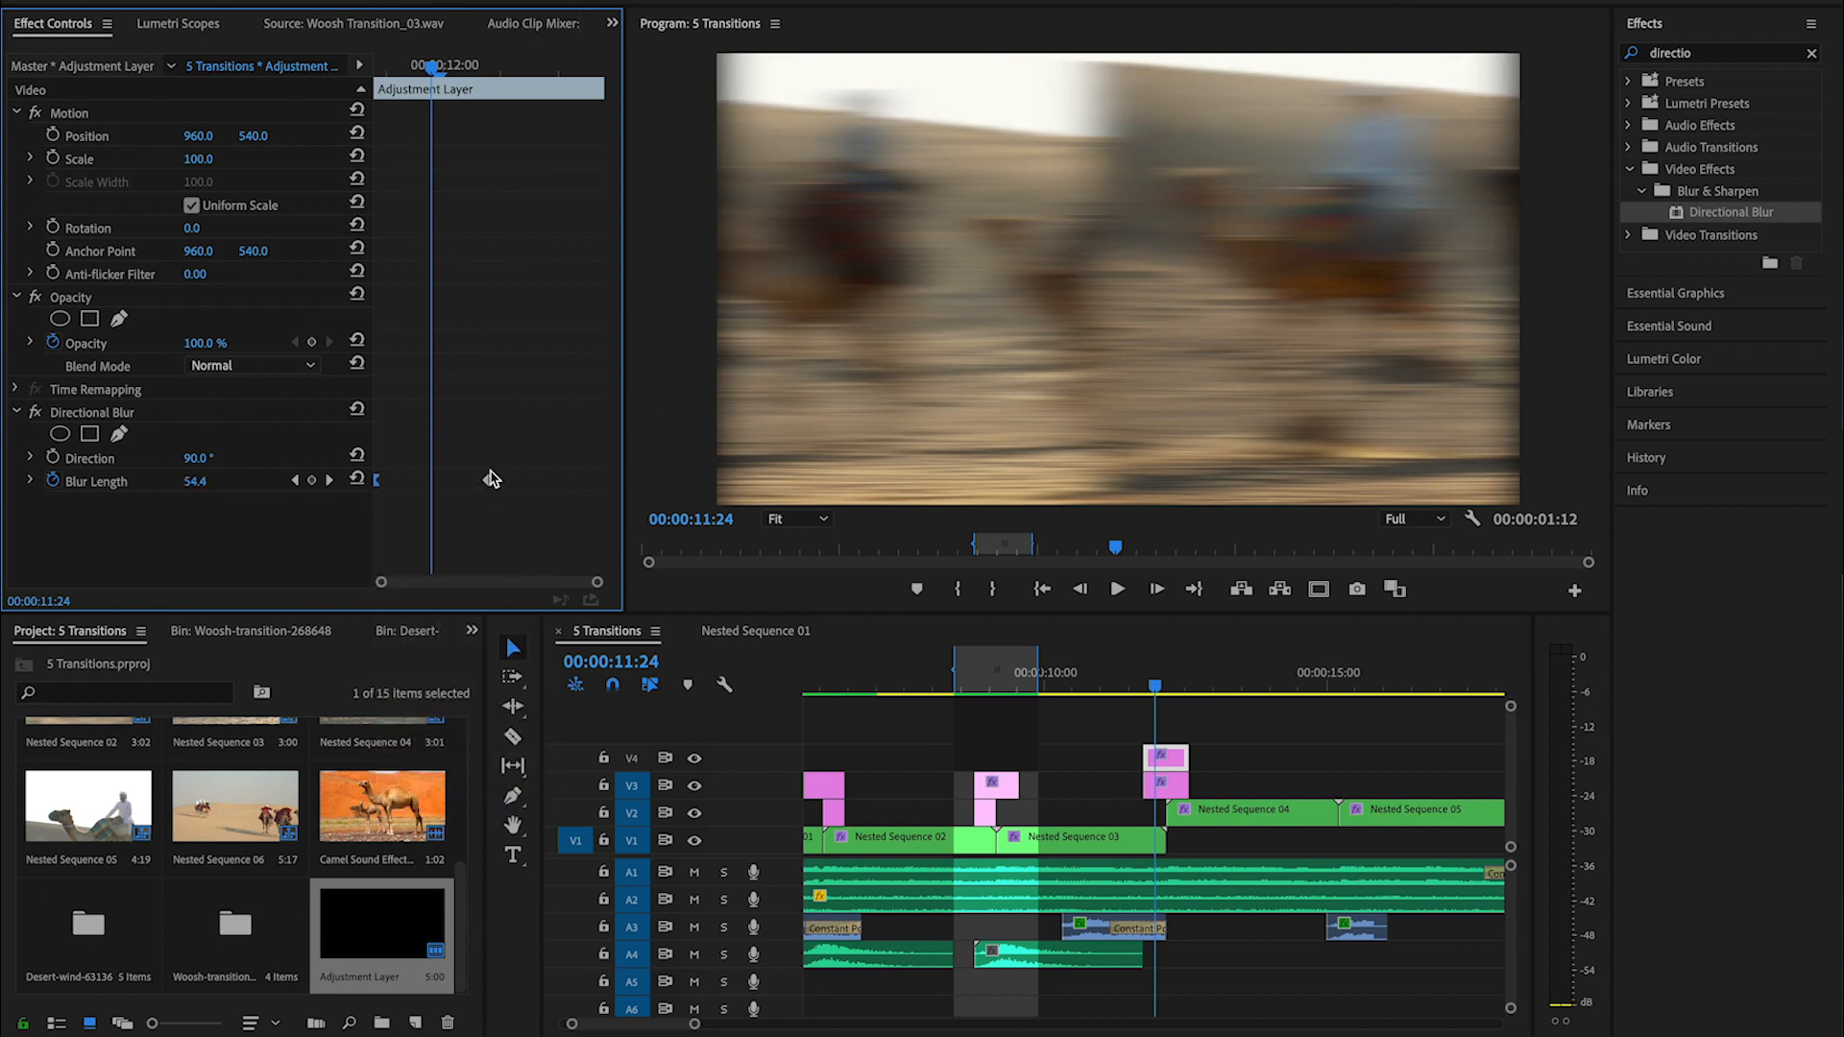
# - Add a Blur Length keyframe reset to its default and move it to the V4 adjustment layer's end
pyautogui.click(523, 67)
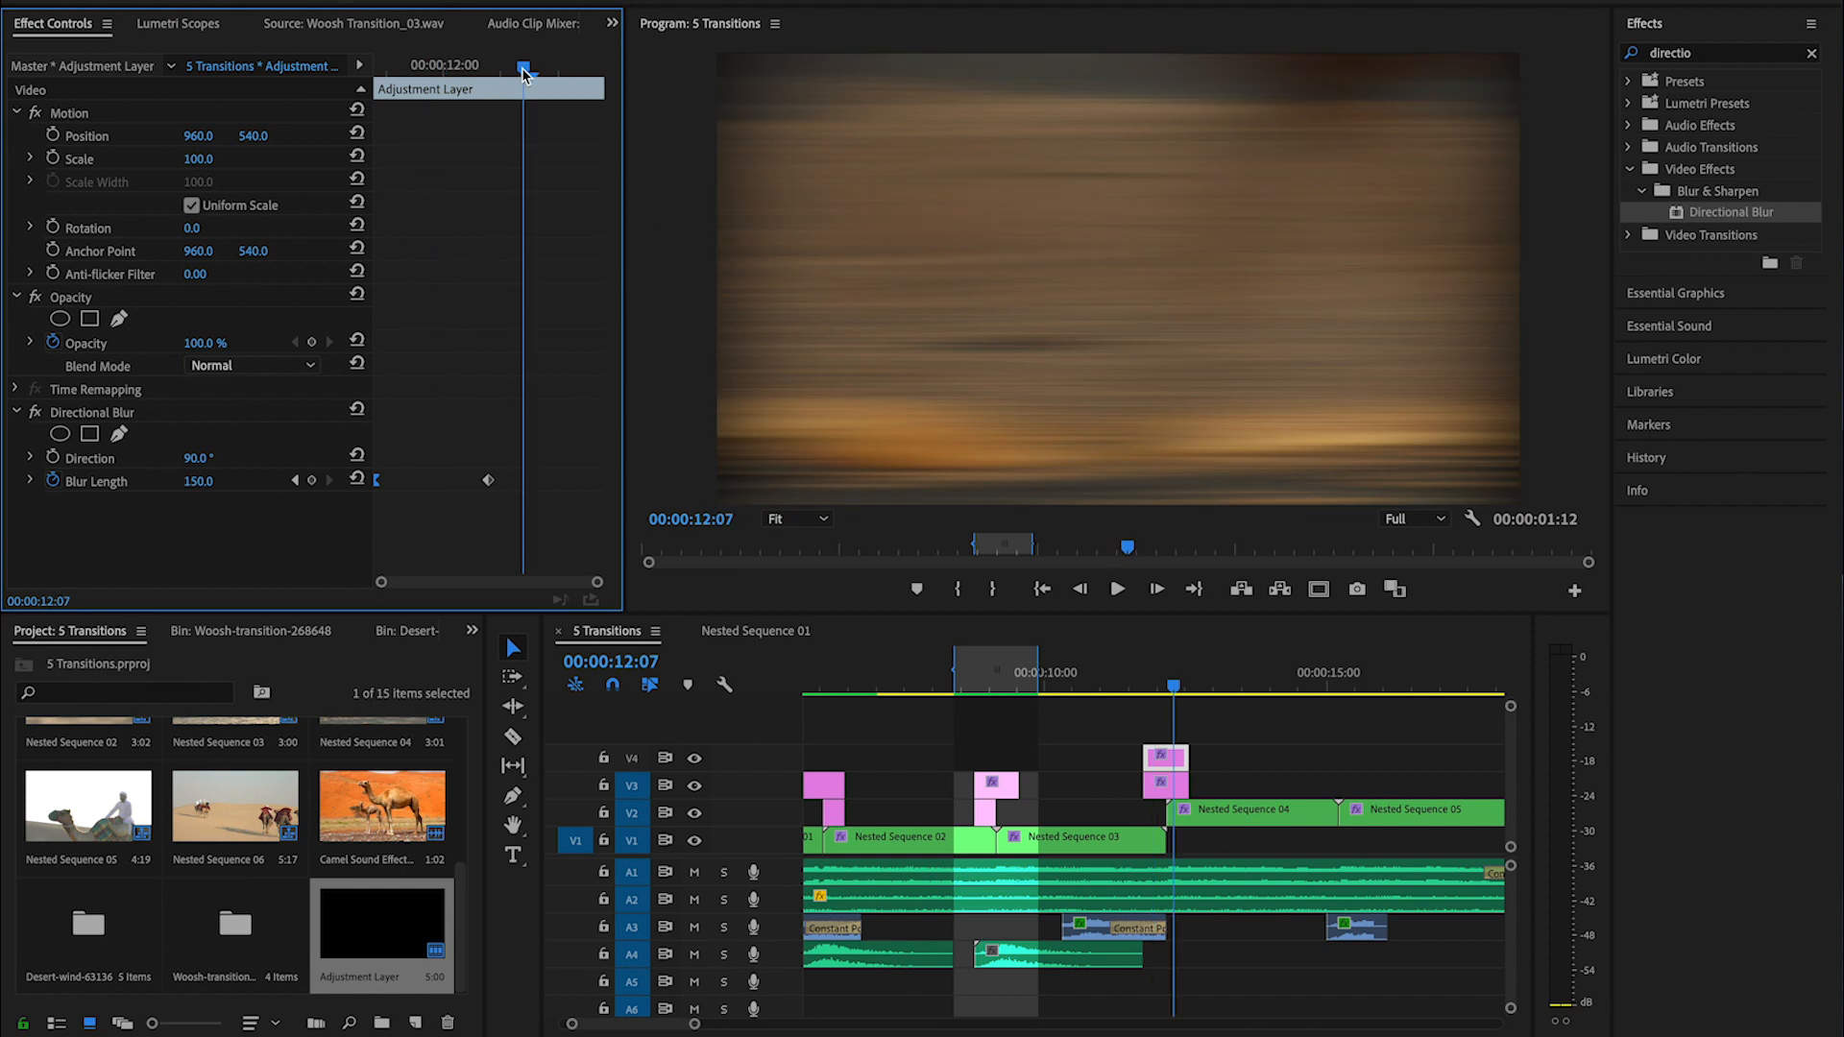
pyautogui.click(356, 478)
pyautogui.moveTo(524, 481); pyautogui.dragTo(620, 483)
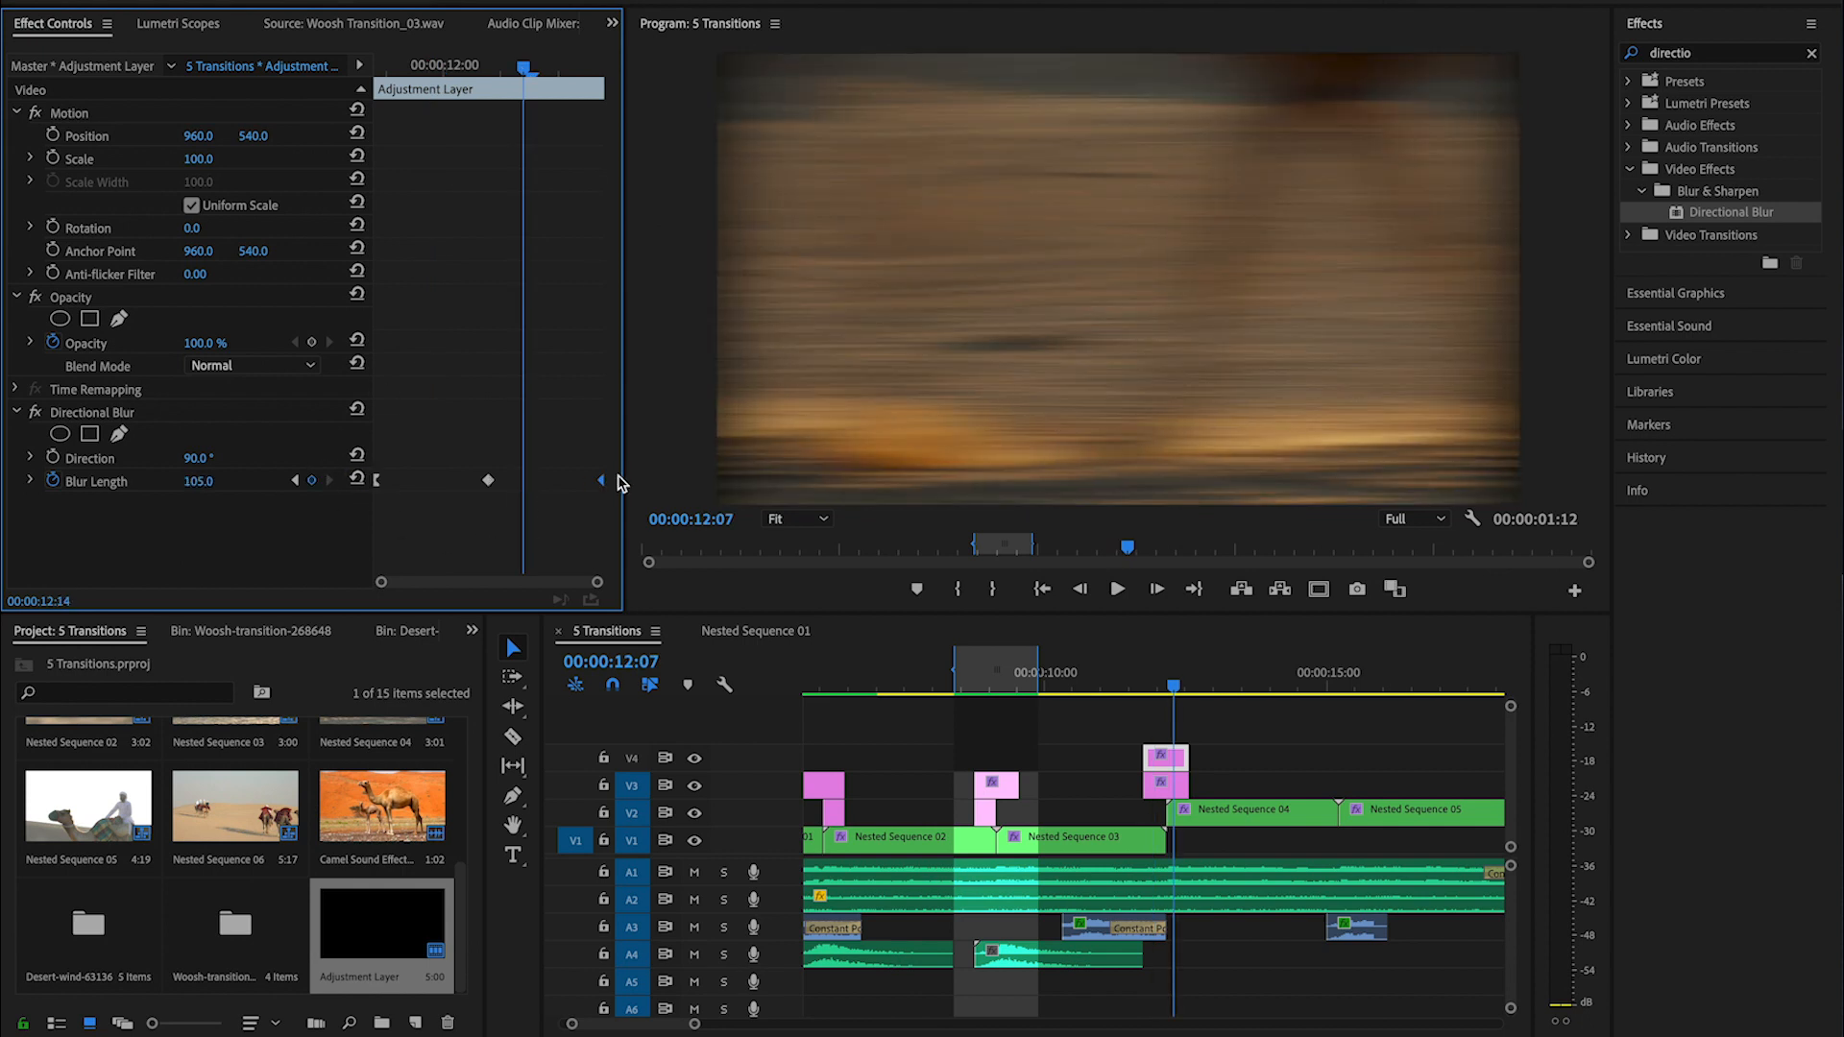
# - Apply Ease In to the Blur Length keyframe at the V4 adjustment layer's end and play back the slide transition
pyautogui.rightClick(601, 485)
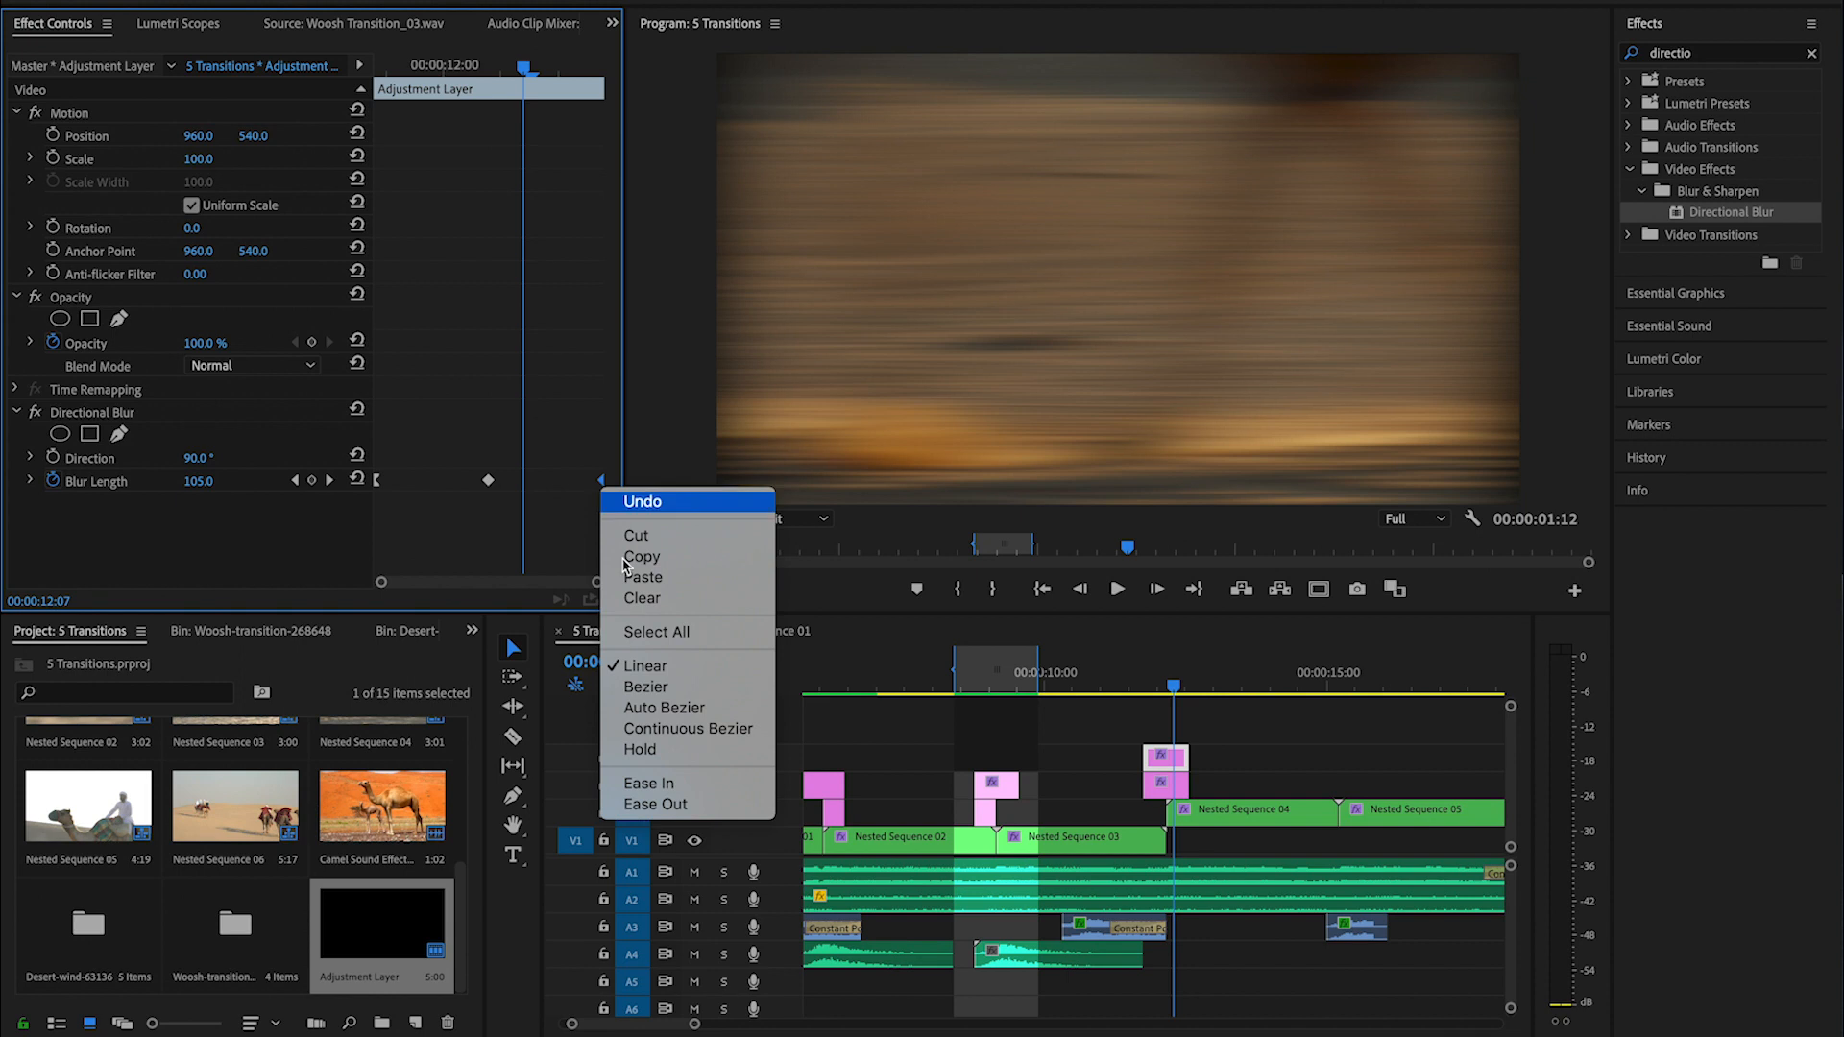
pyautogui.click(676, 789)
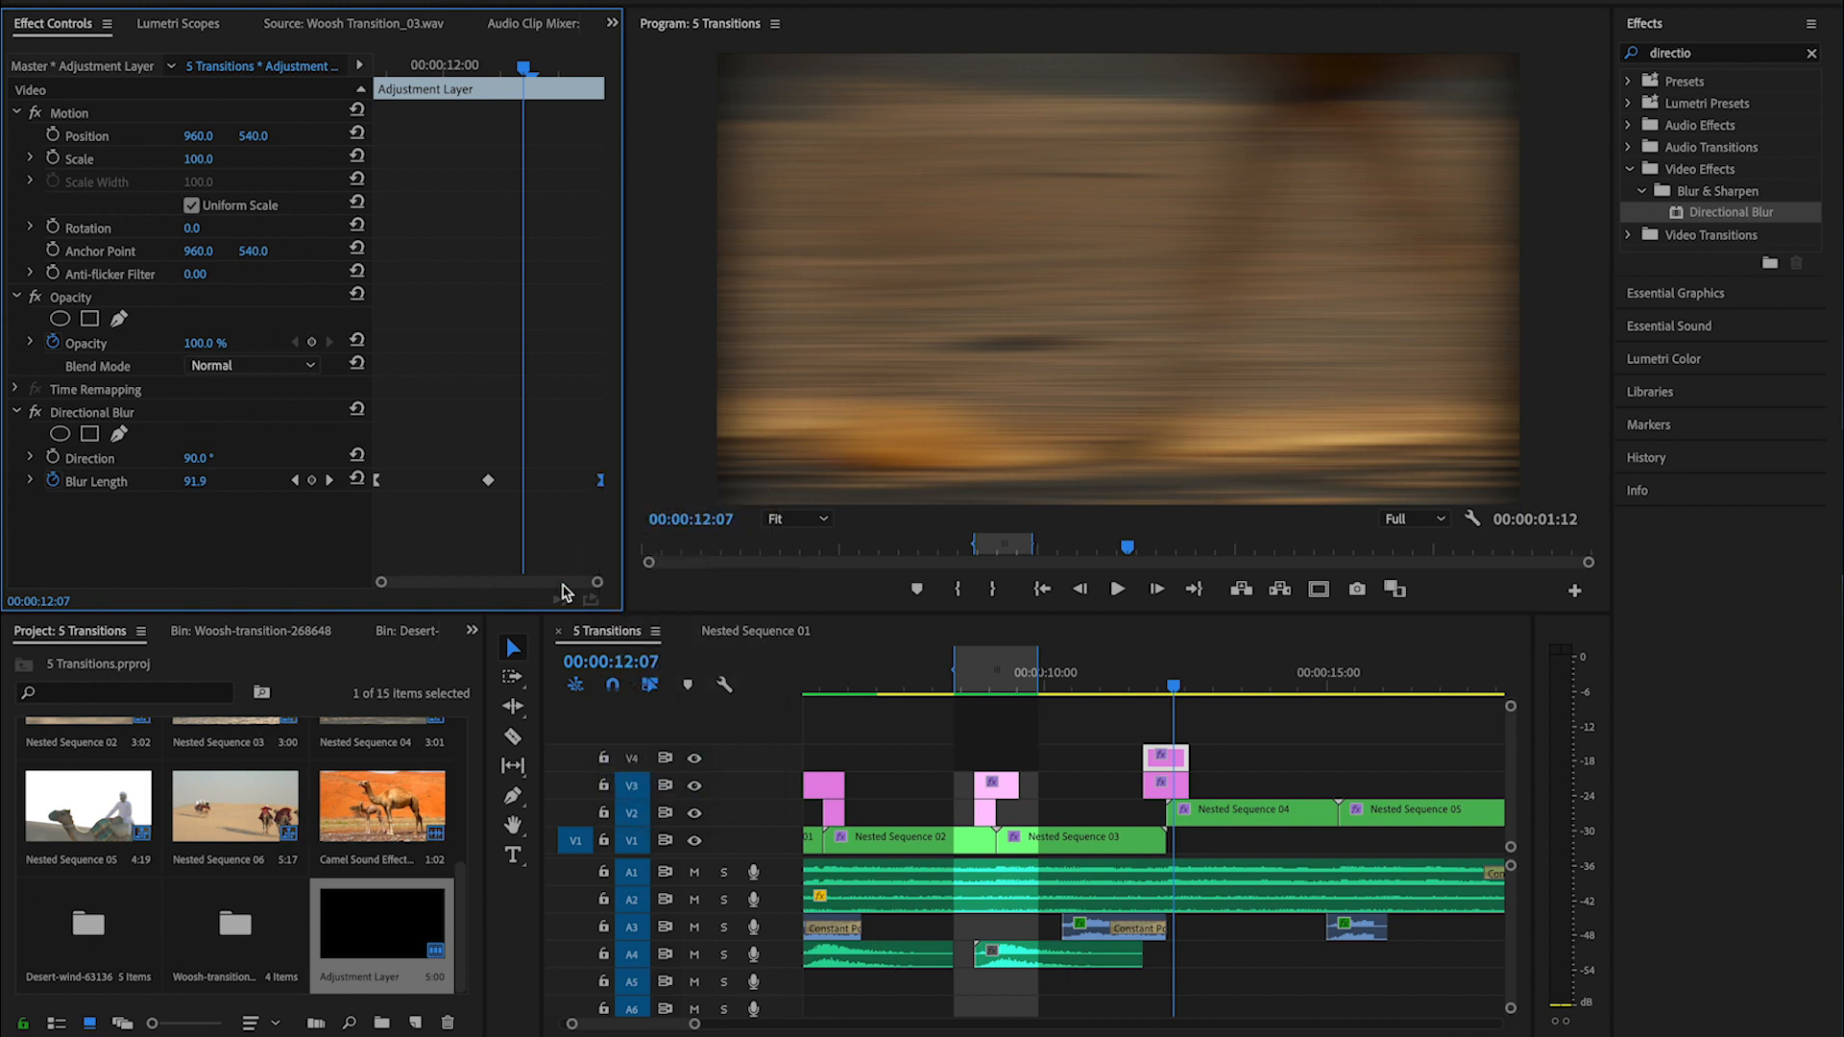
pyautogui.moveTo(1159, 685); pyautogui.dragTo(1138, 681)
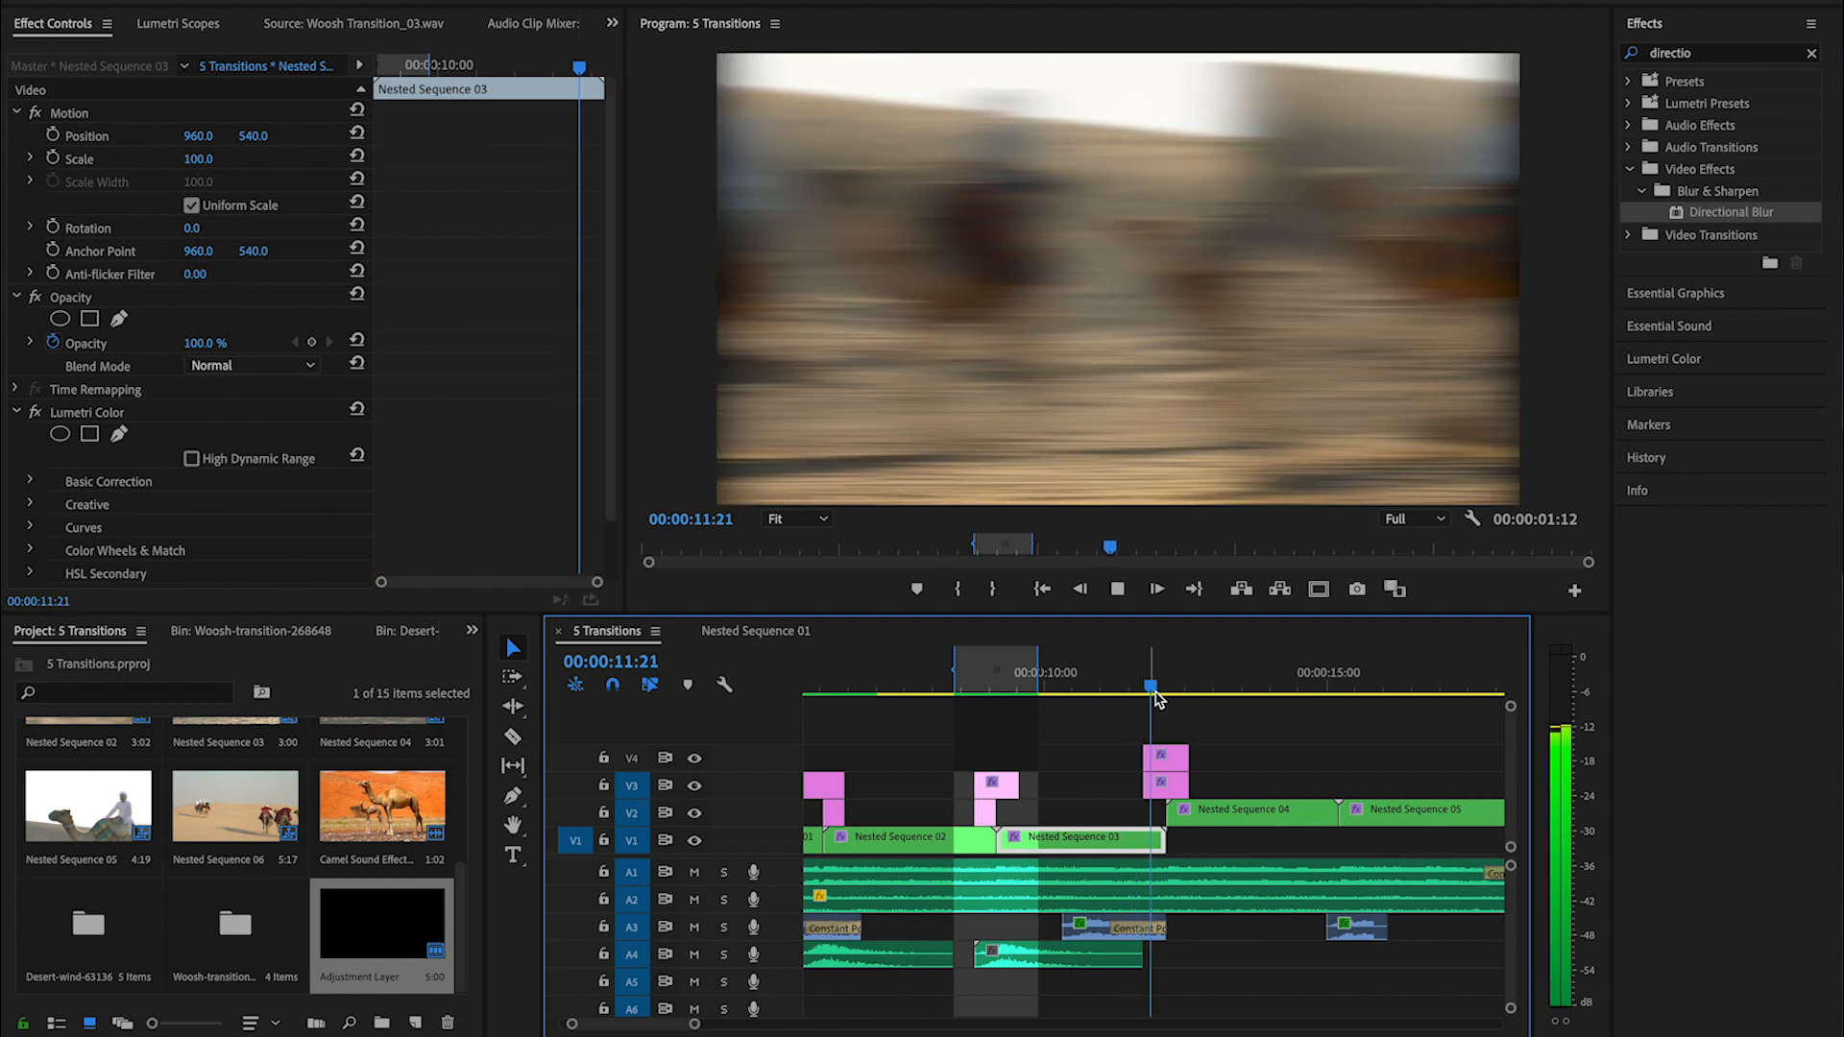
pyautogui.press('space')
pyautogui.click(1144, 686)
pyautogui.press('space')
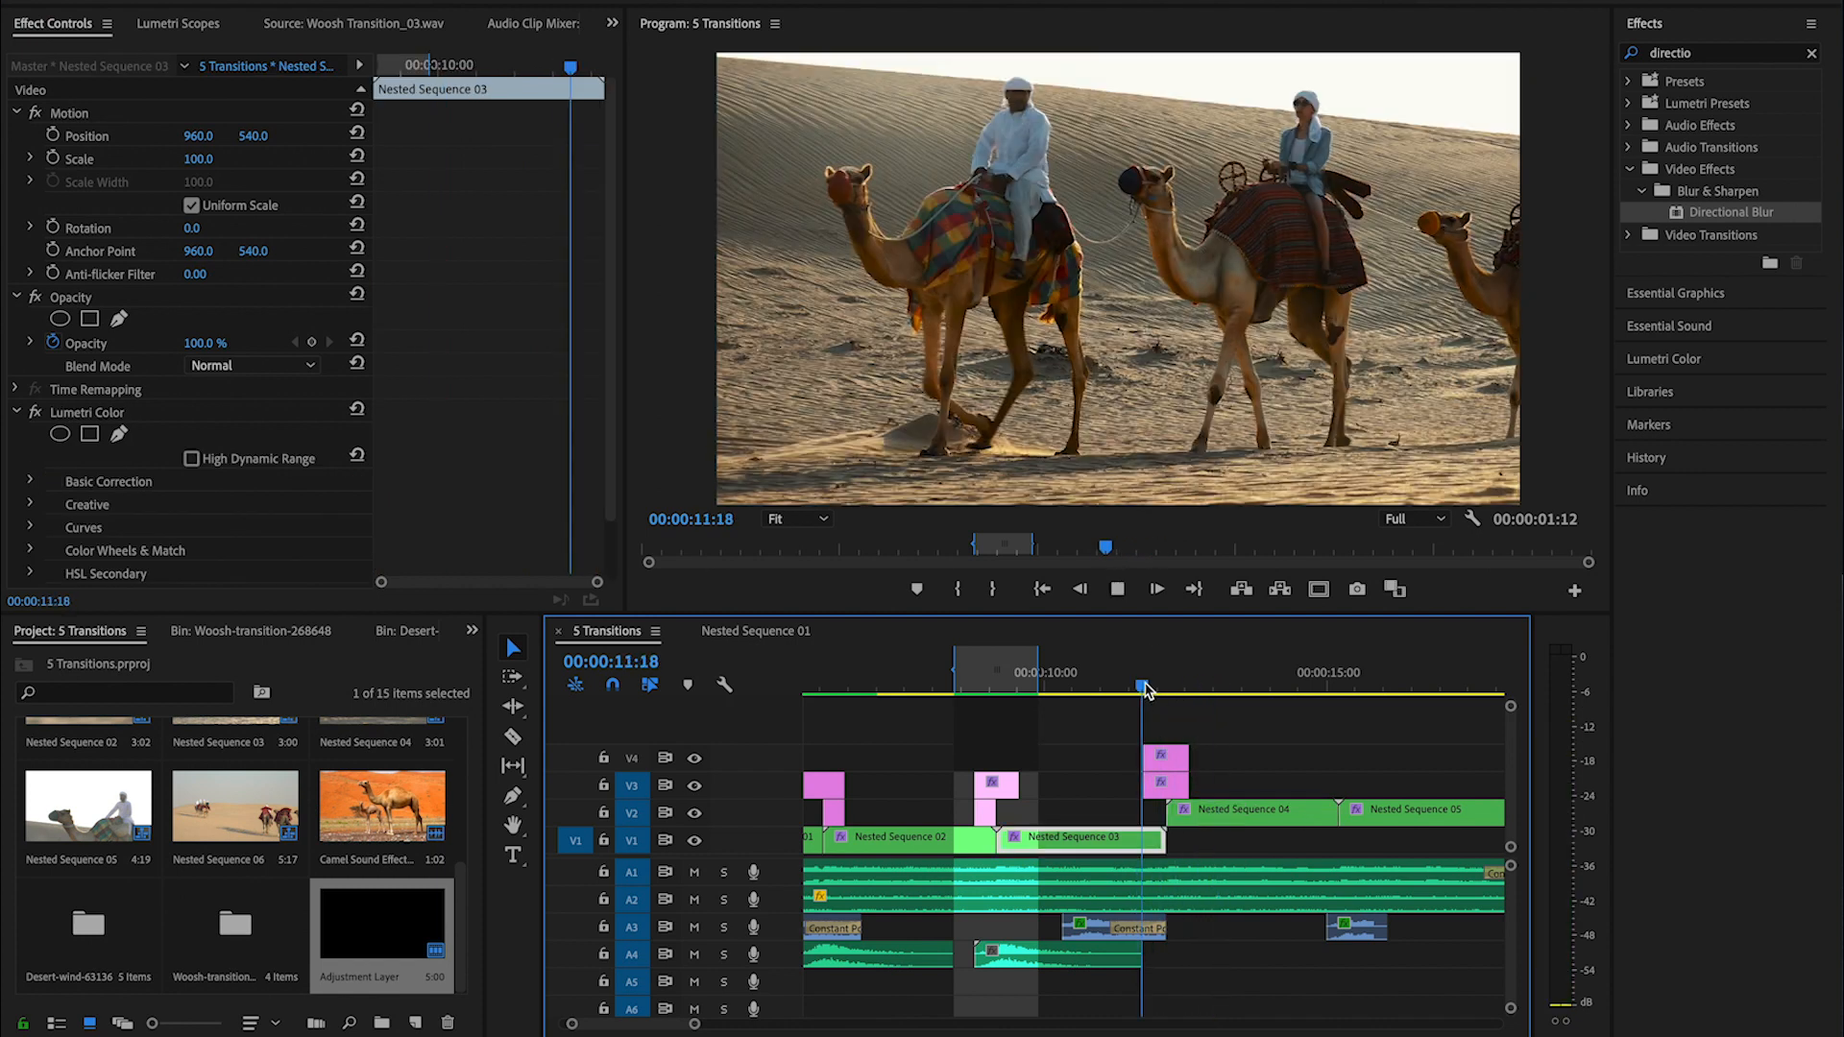
pyautogui.press('space')
# - Try shifting the Shift Center To keyframes on the V3 adjustment layer, returning them to the layer's ends
pyautogui.click(1167, 686)
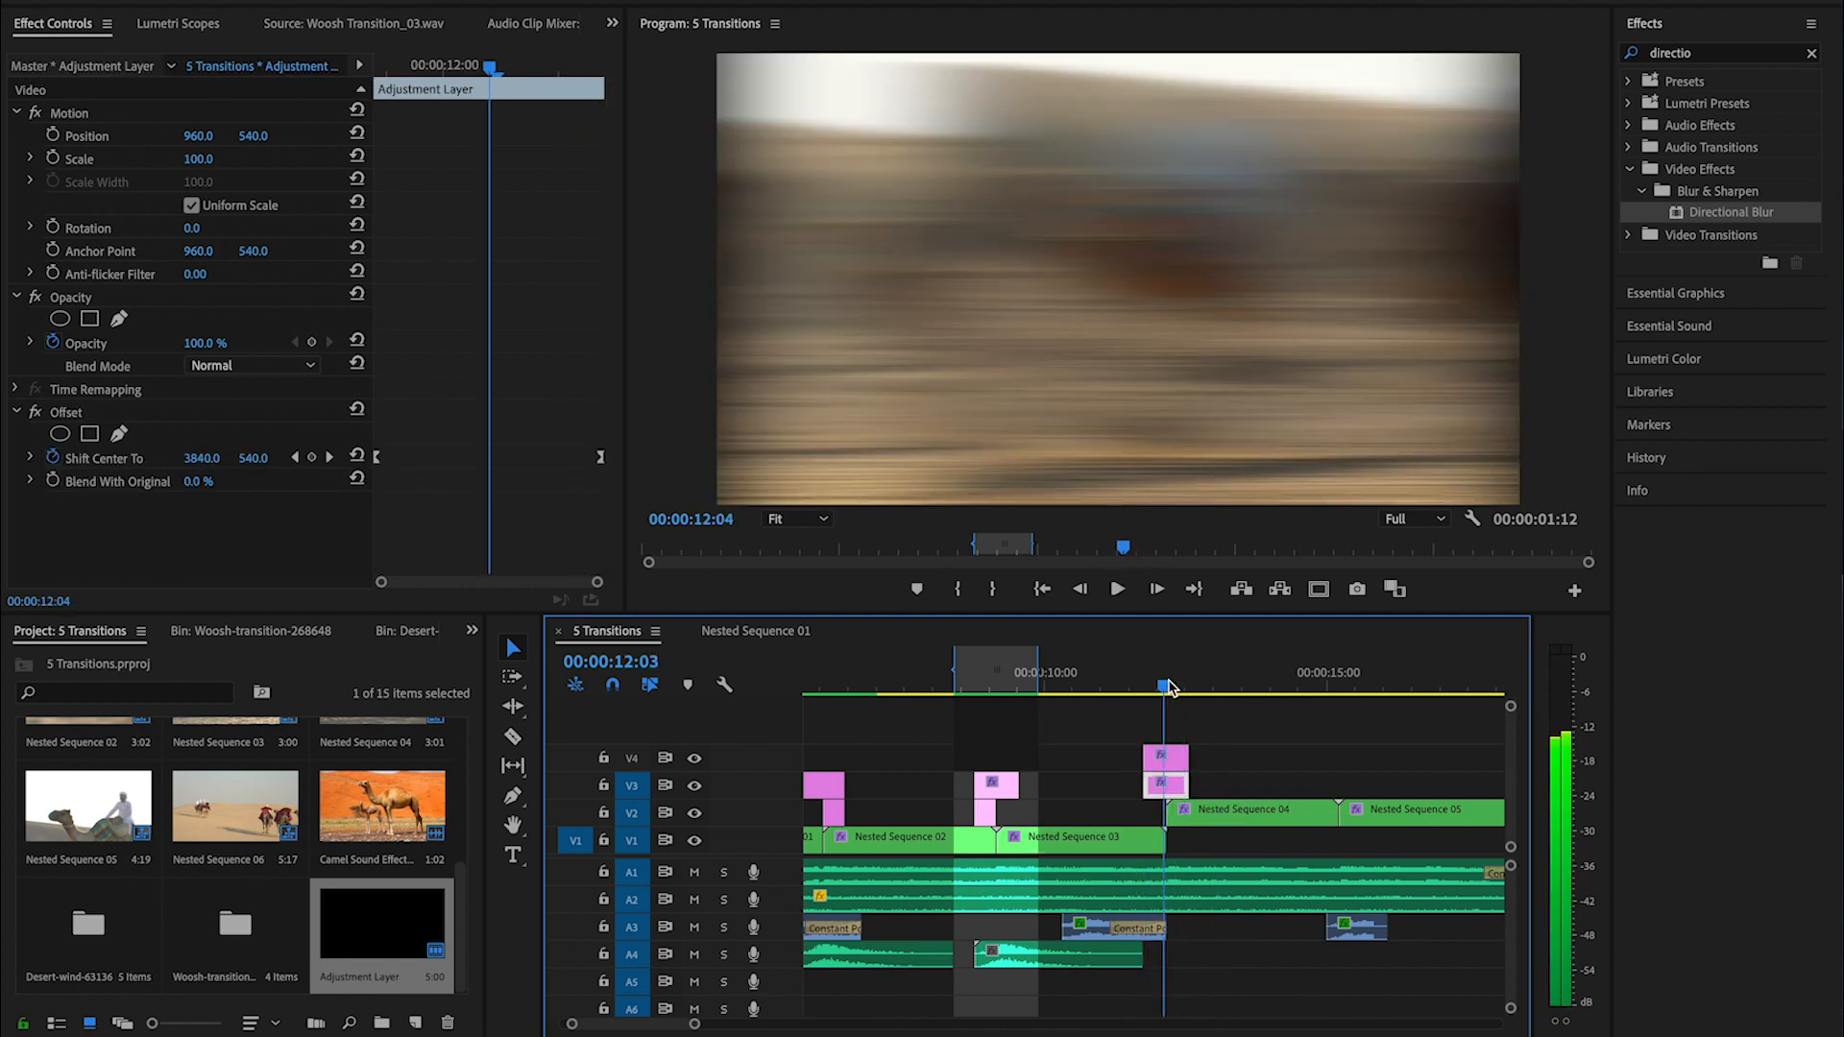
pyautogui.moveTo(604, 468); pyautogui.dragTo(685, 467)
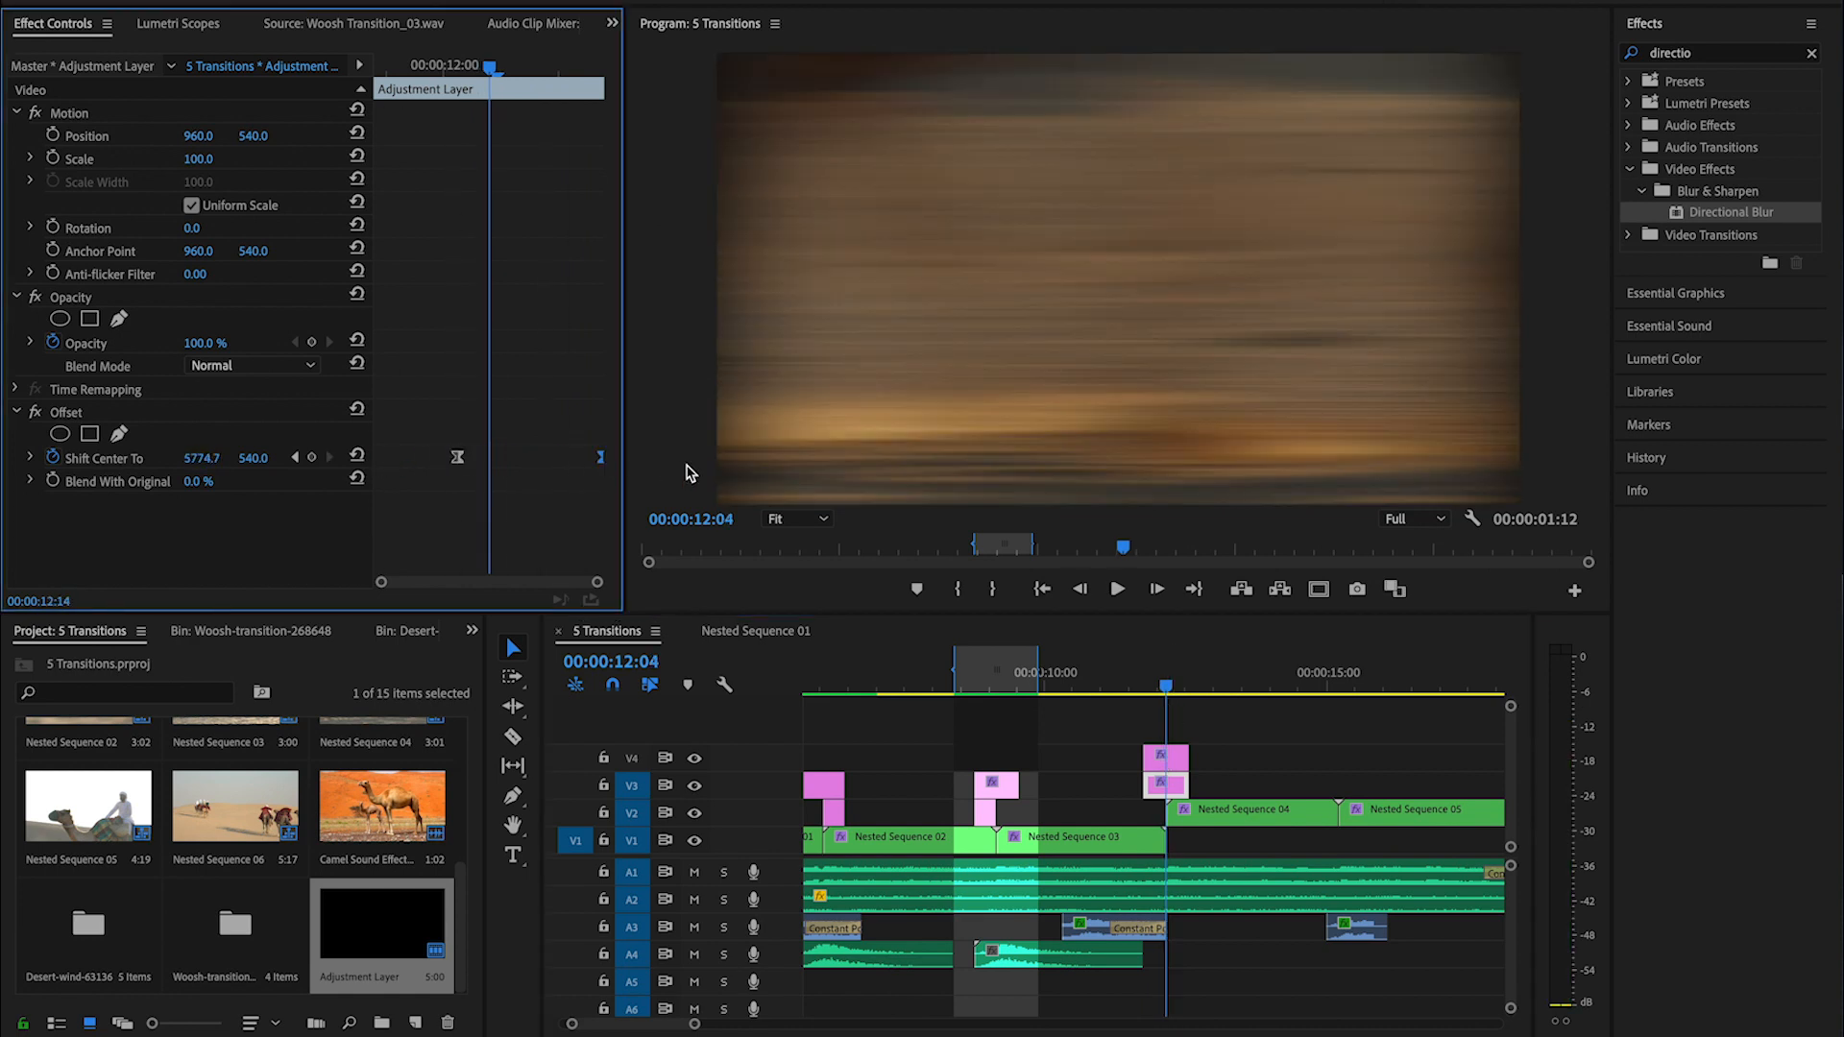
pyautogui.moveTo(459, 459); pyautogui.dragTo(294, 480)
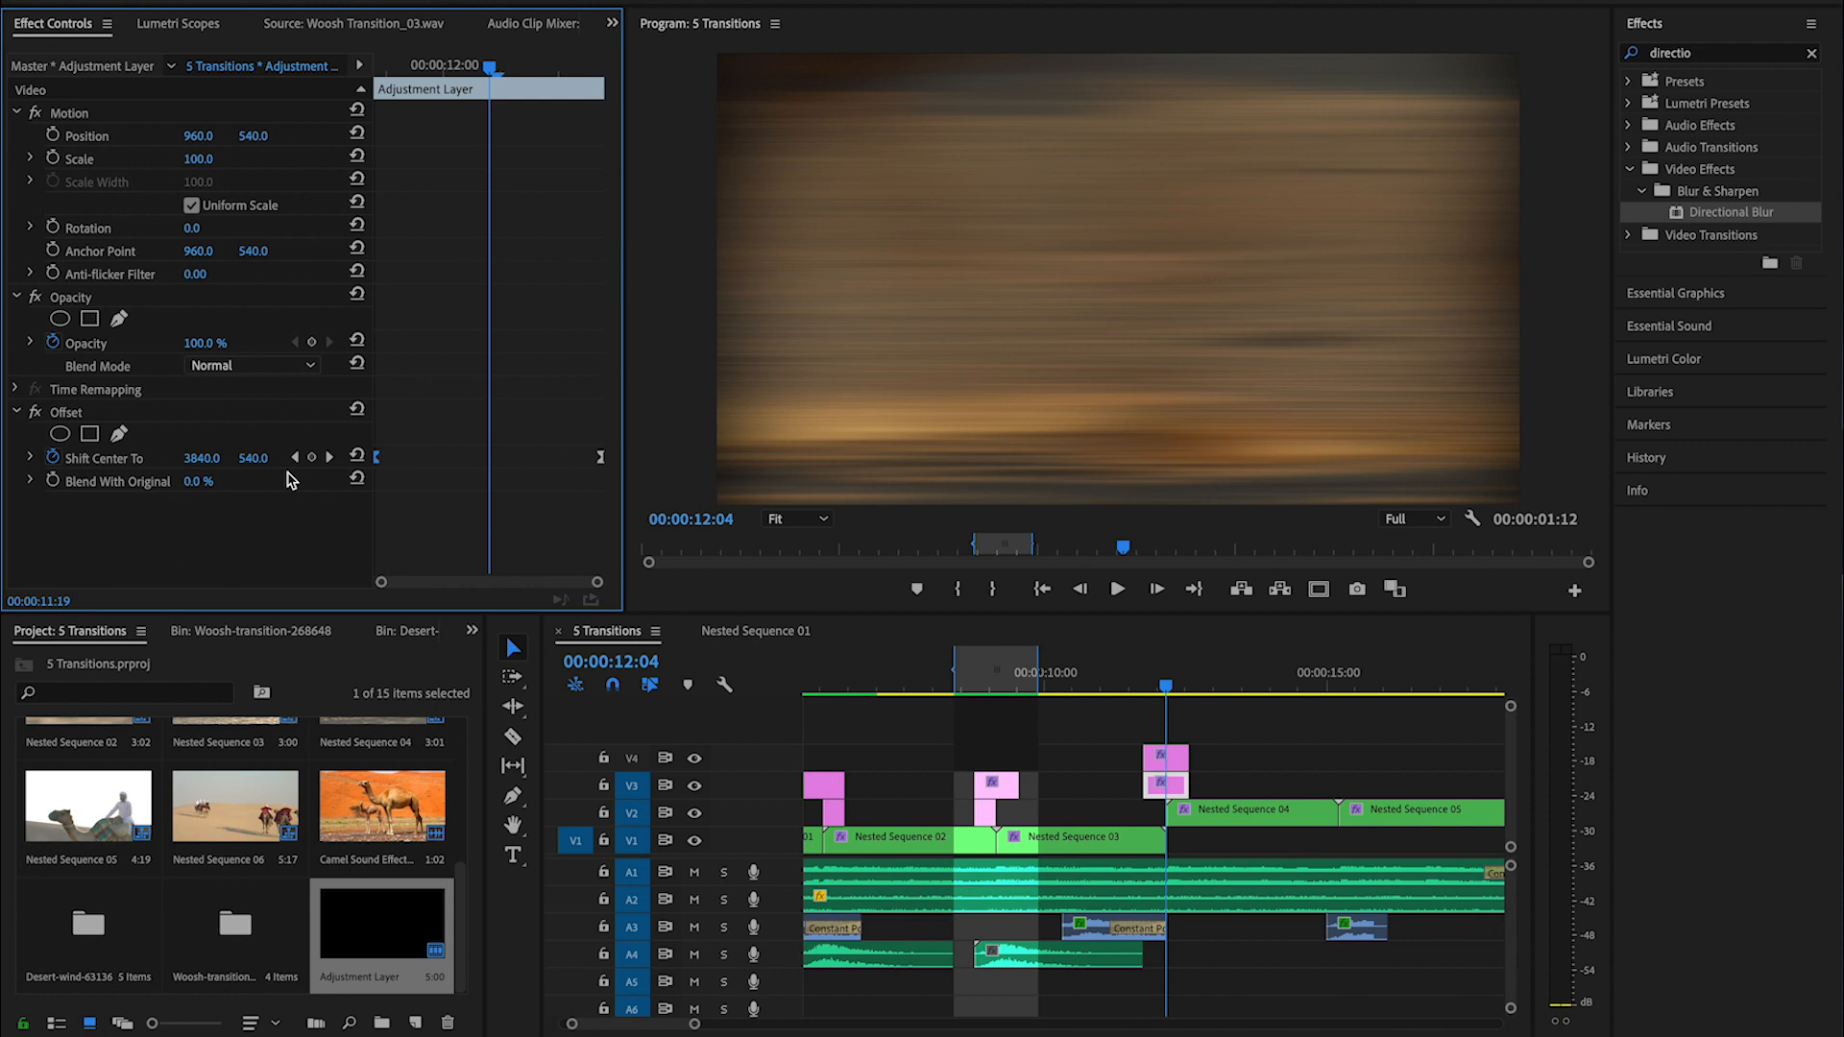
# - Play back the slide transition between Nested Sequence 03 and Nested Sequence 04
pyautogui.click(1151, 688)
pyautogui.moveTo(1148, 682); pyautogui.dragTo(1140, 681)
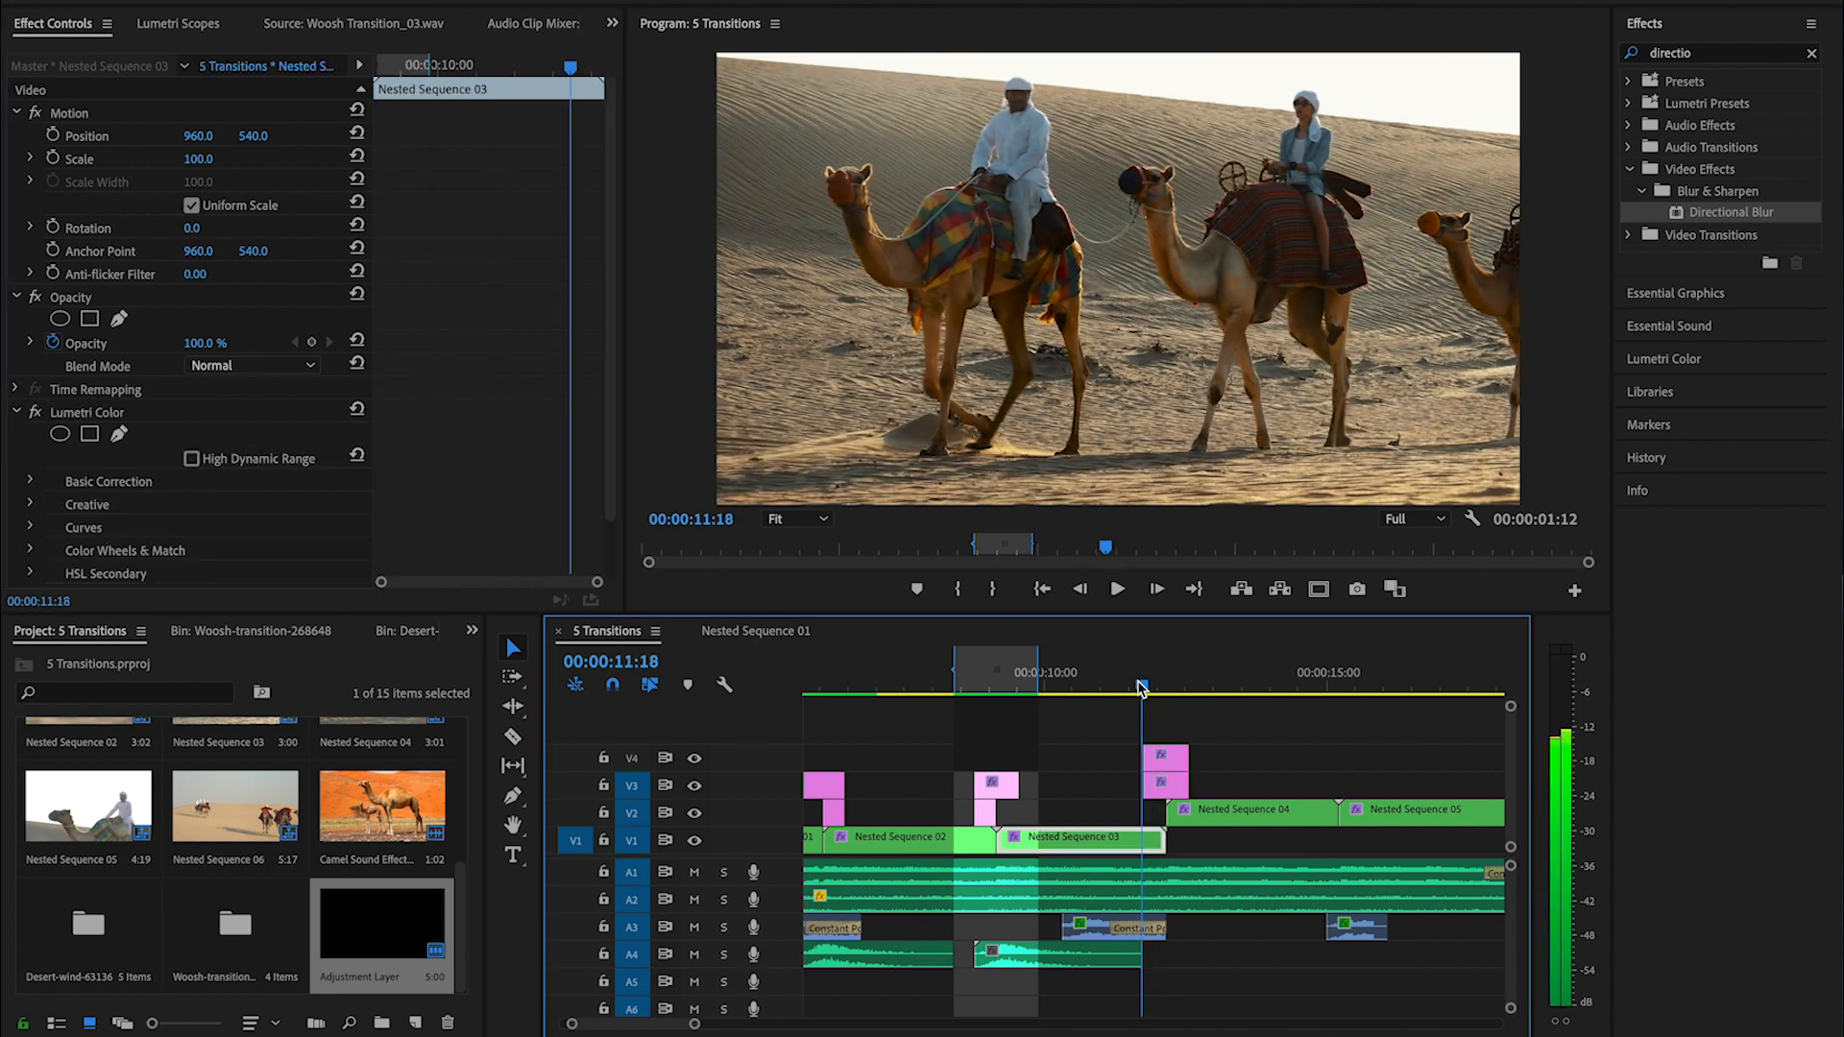
pyautogui.press('space')
pyautogui.click(1140, 684)
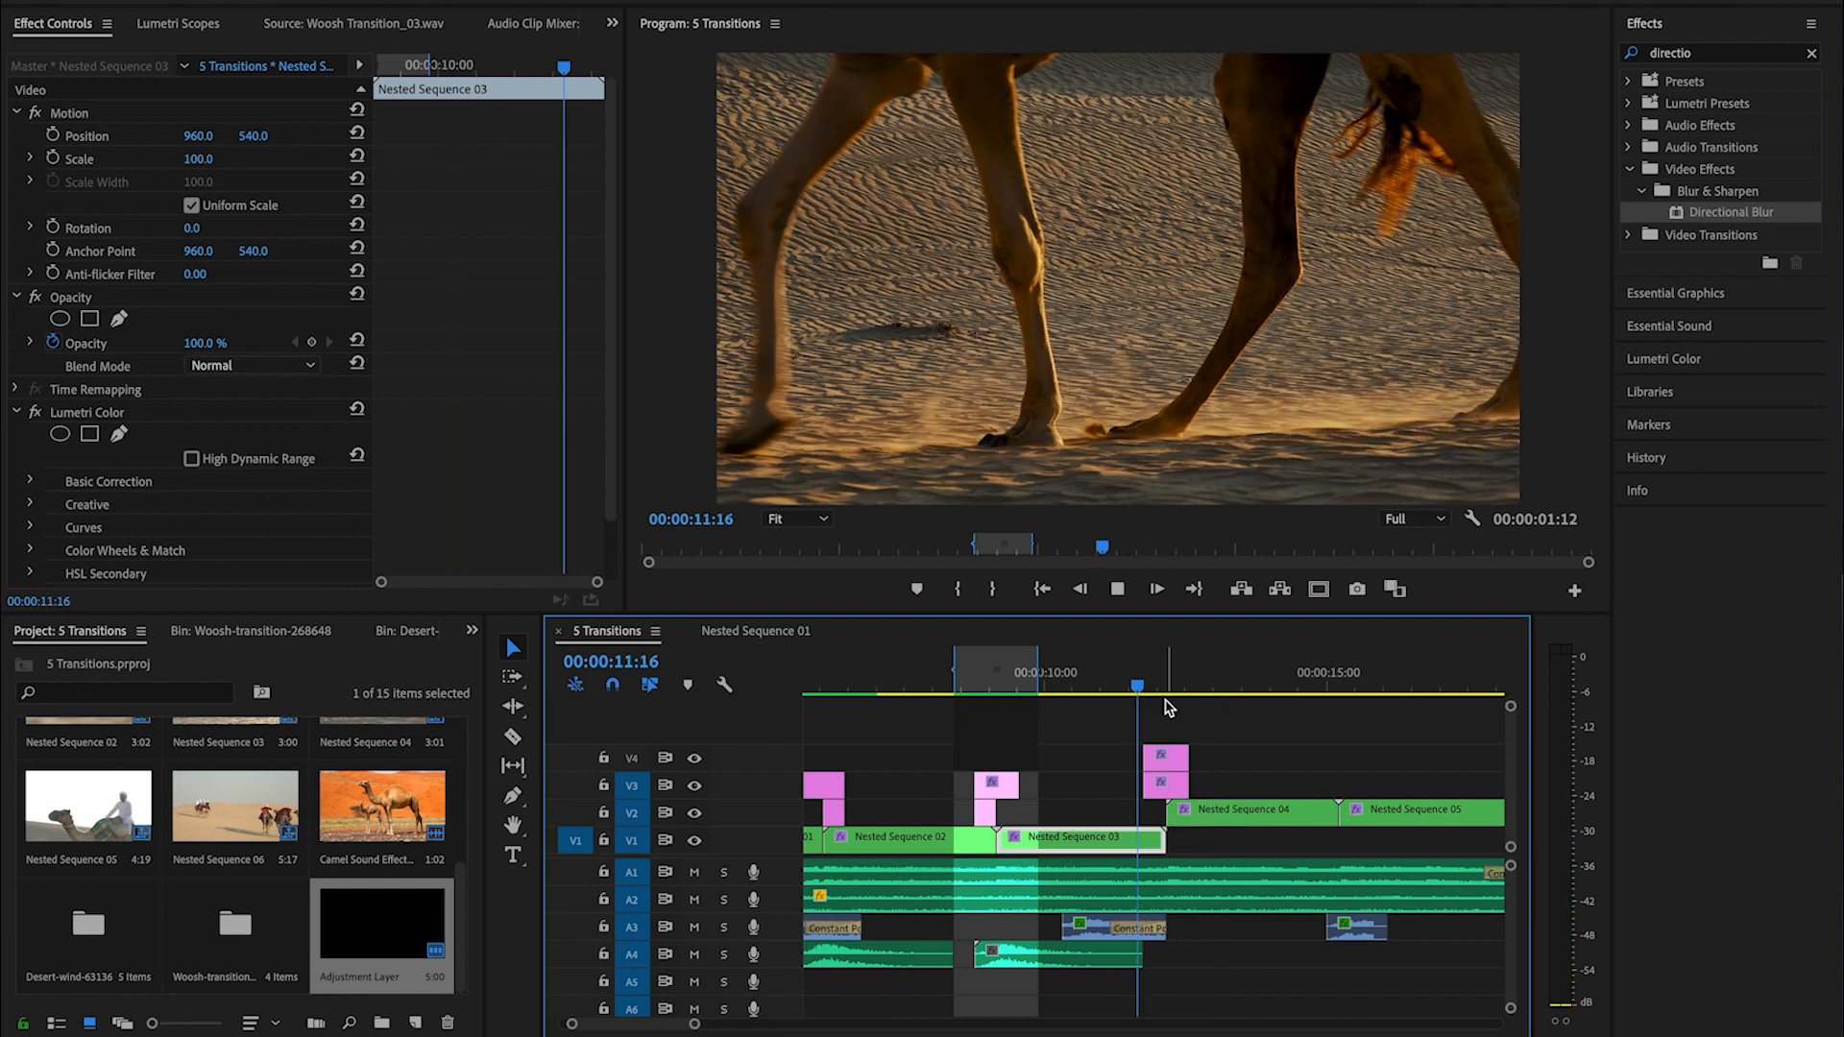
pyautogui.press('space')
# - Move the first Shift Center To keyframe about two frames inward from the V3 adjustment layer's start
pyautogui.moveTo(1169, 686); pyautogui.dragTo(1148, 688)
pyautogui.press('Right')
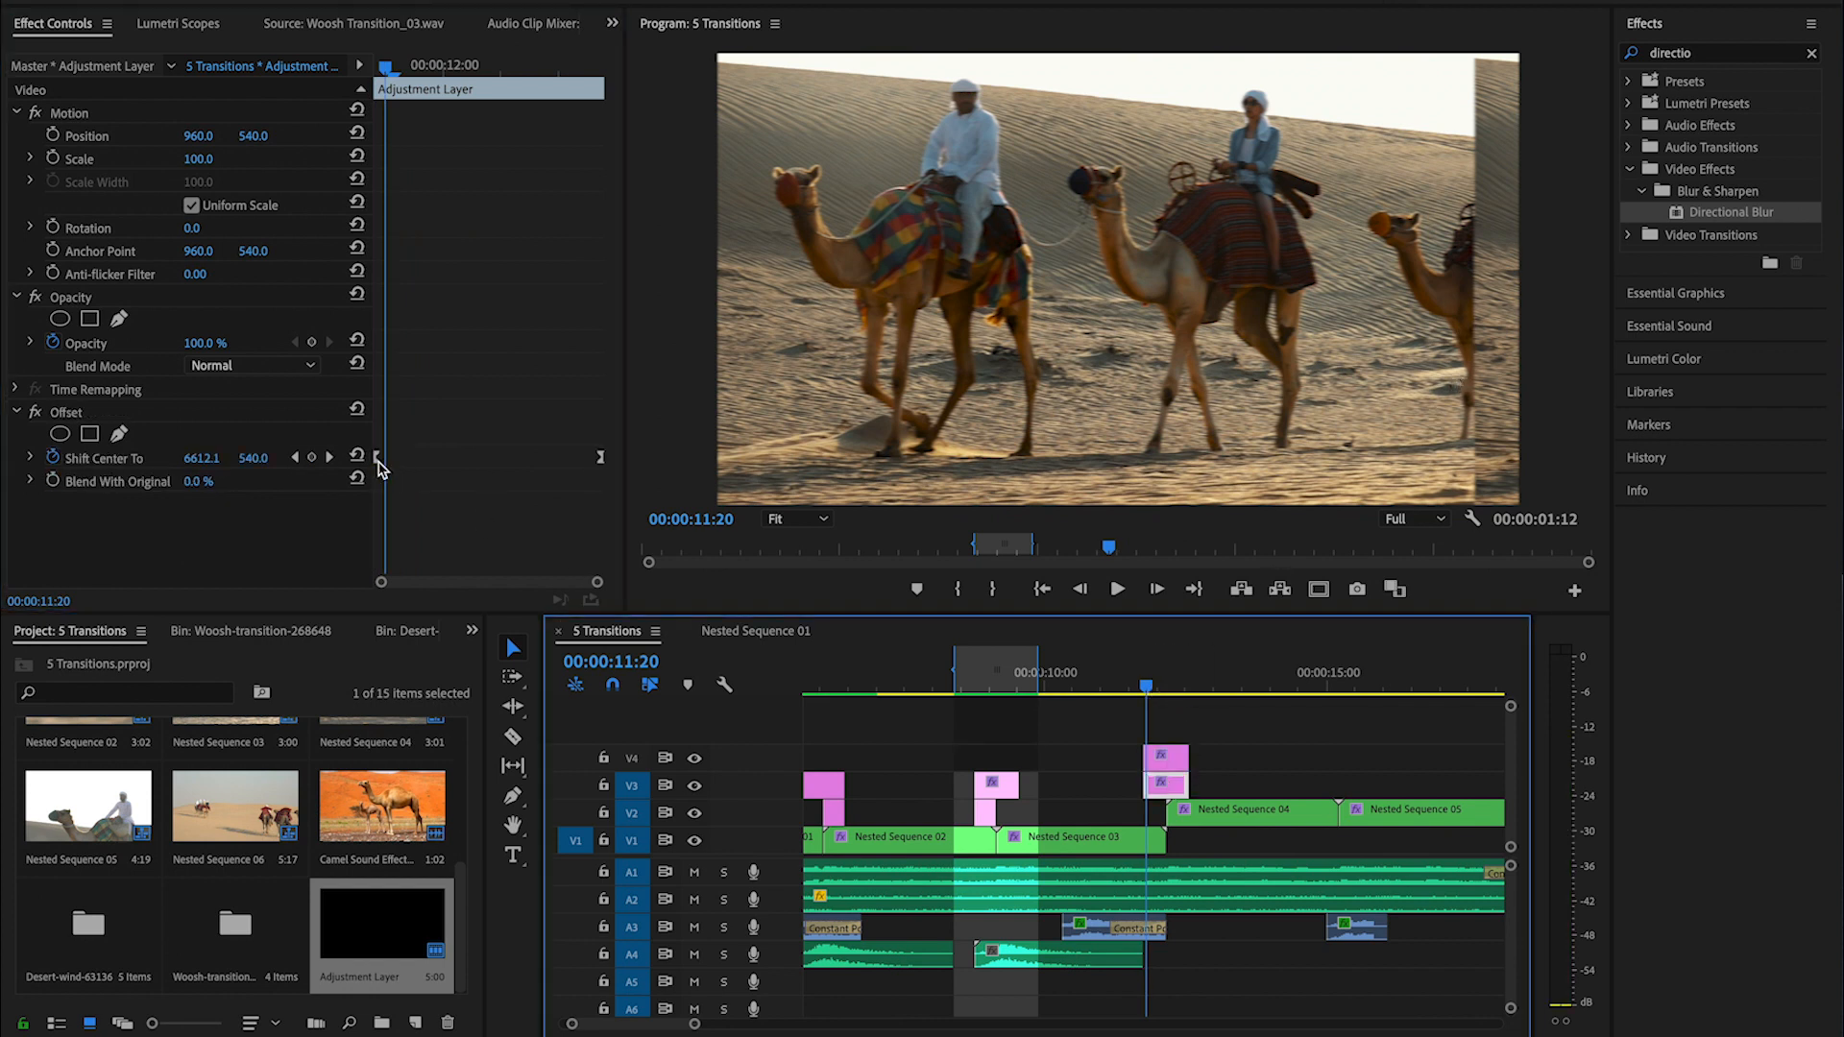
pyautogui.moveTo(377, 460); pyautogui.dragTo(381, 460)
pyautogui.press('Right')
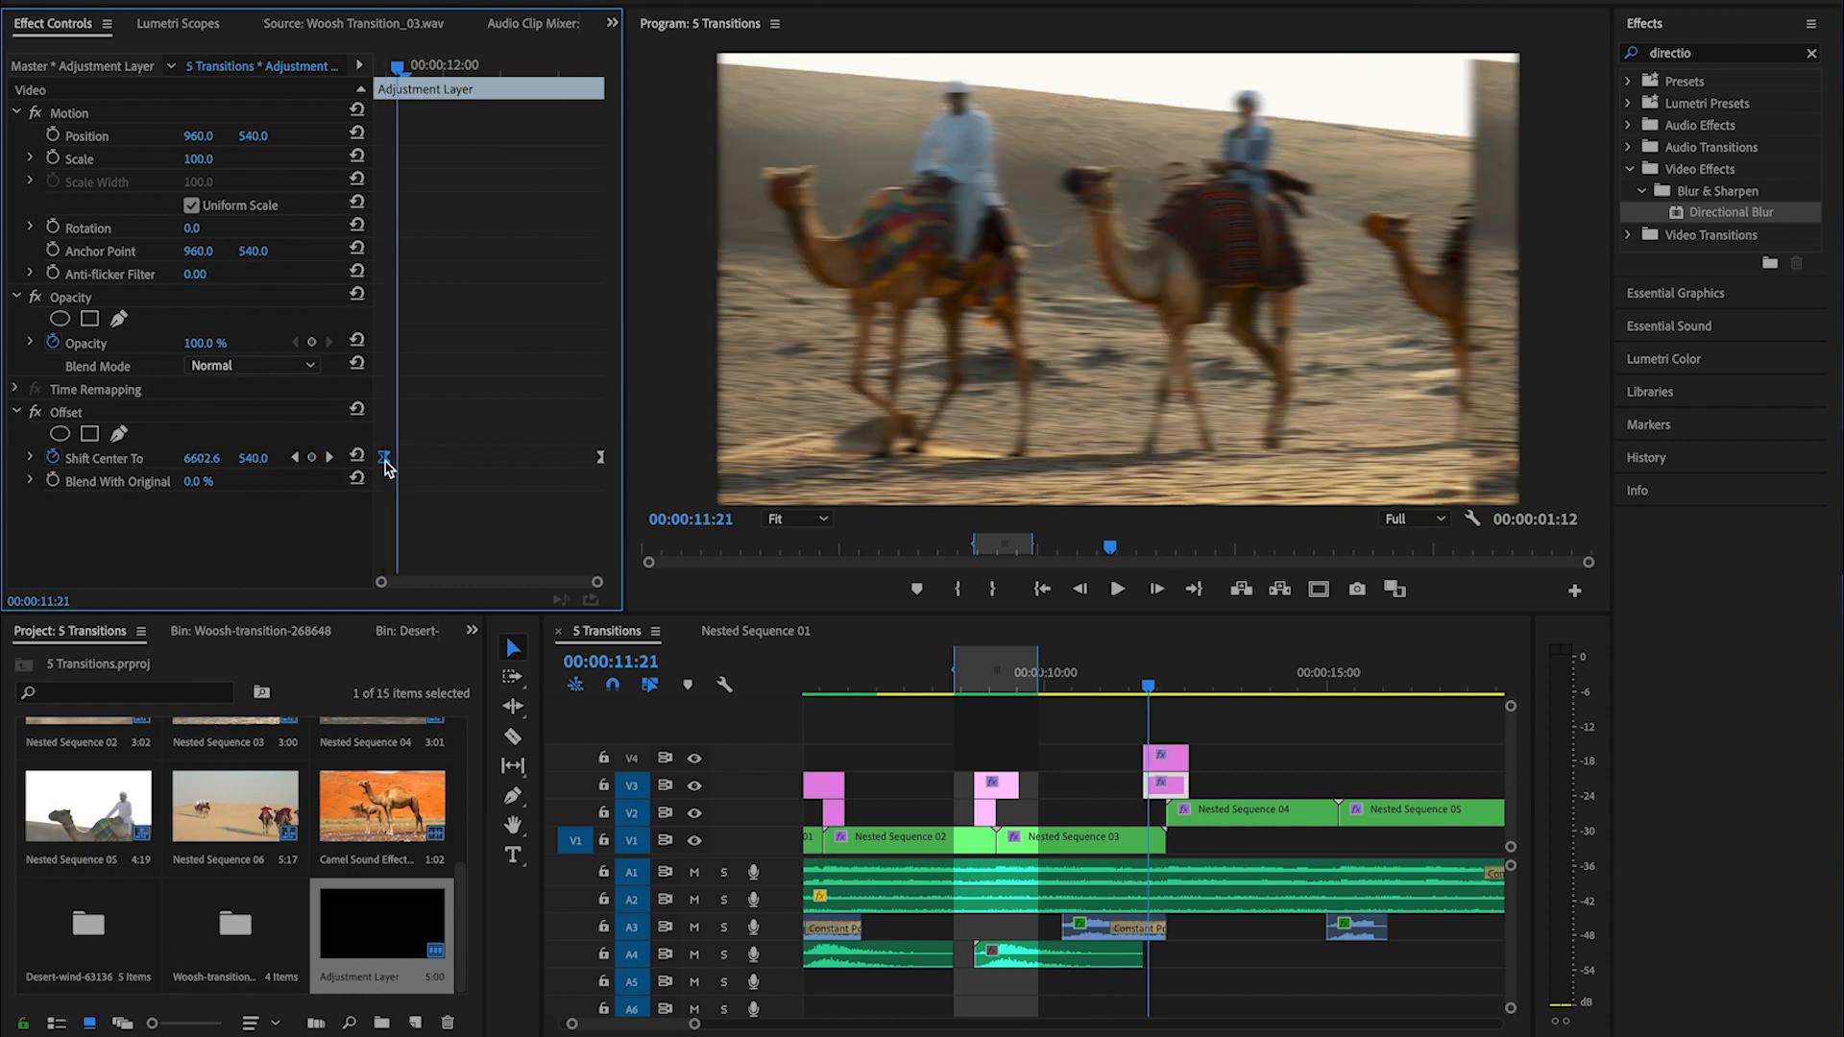
pyautogui.moveTo(385, 460); pyautogui.dragTo(399, 460)
pyautogui.press('Right')
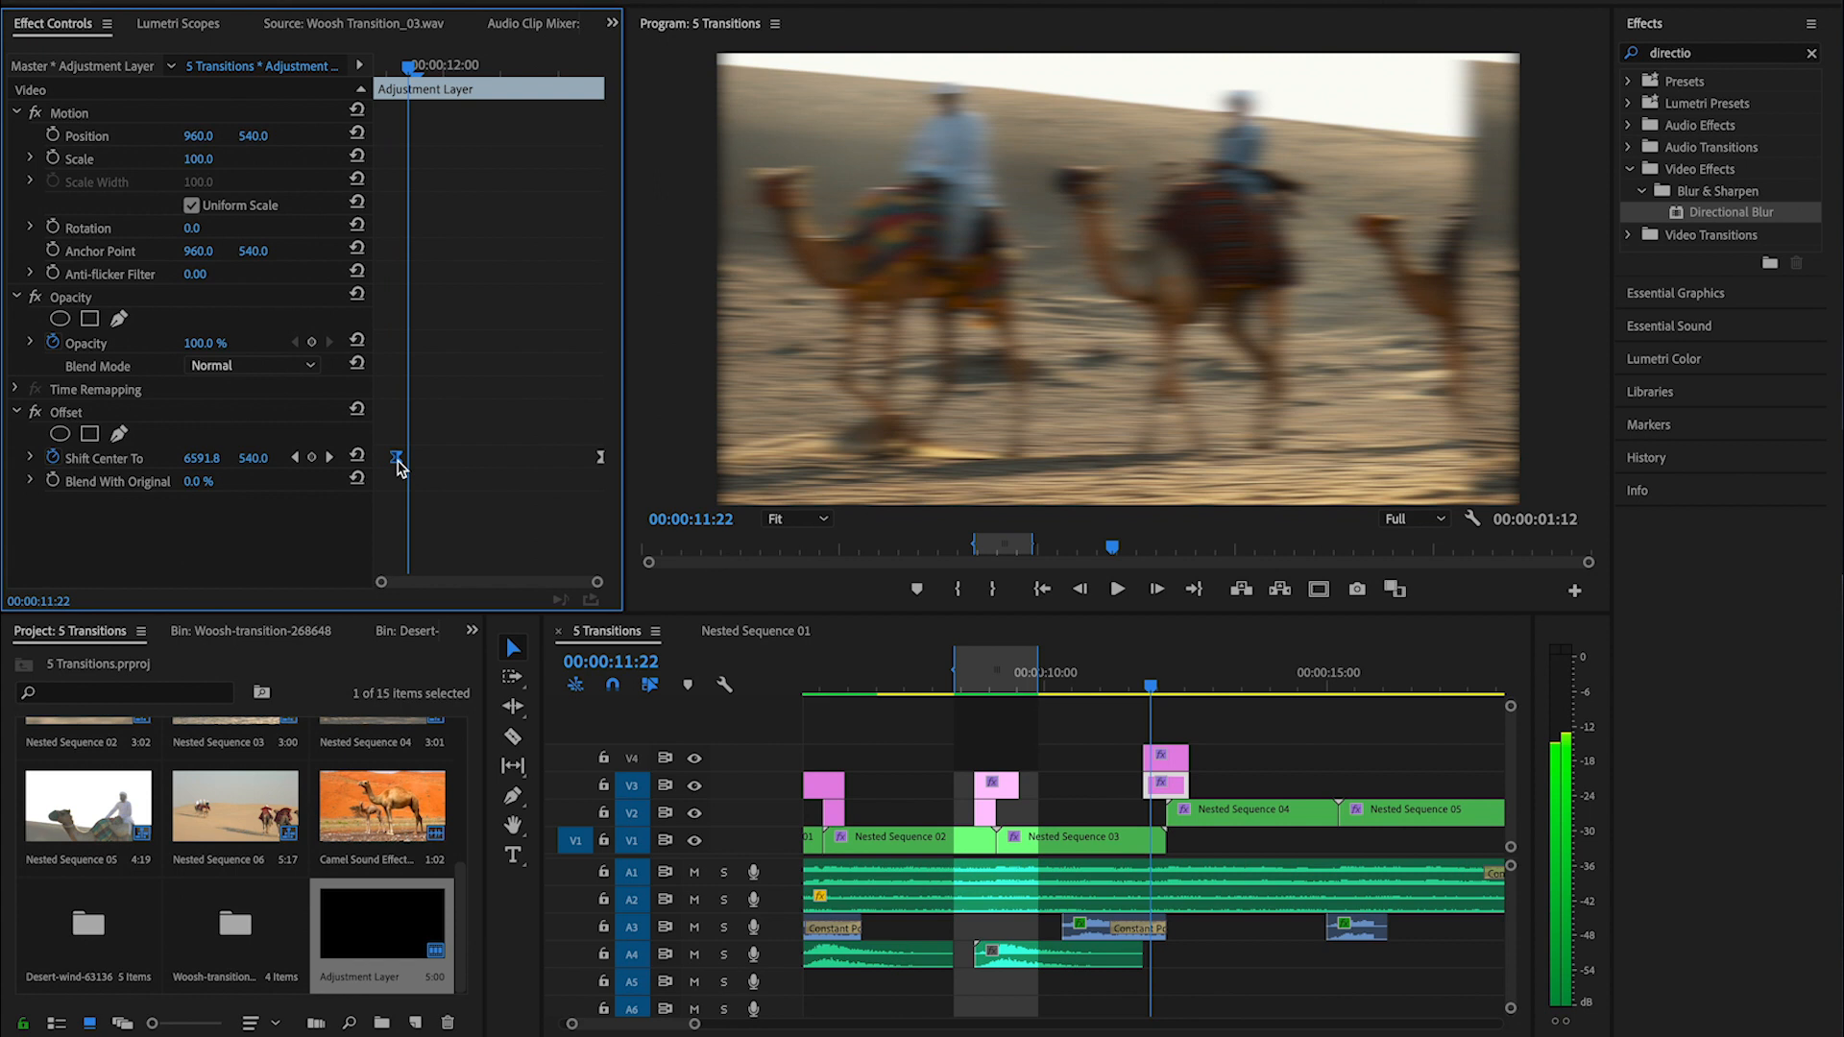
# - Step through the slide transition frame by frame to examine the Offset movement and directional blur
pyautogui.press('Left')
pyautogui.press('Left')
pyautogui.press('Left')
pyautogui.press('Right')
pyautogui.press('Right')
pyautogui.press('Right')
pyautogui.press('Right')
pyautogui.press('Right')
pyautogui.press('Right')
pyautogui.press('Right')
pyautogui.press('Right')
pyautogui.press('Right')
pyautogui.press('Right')
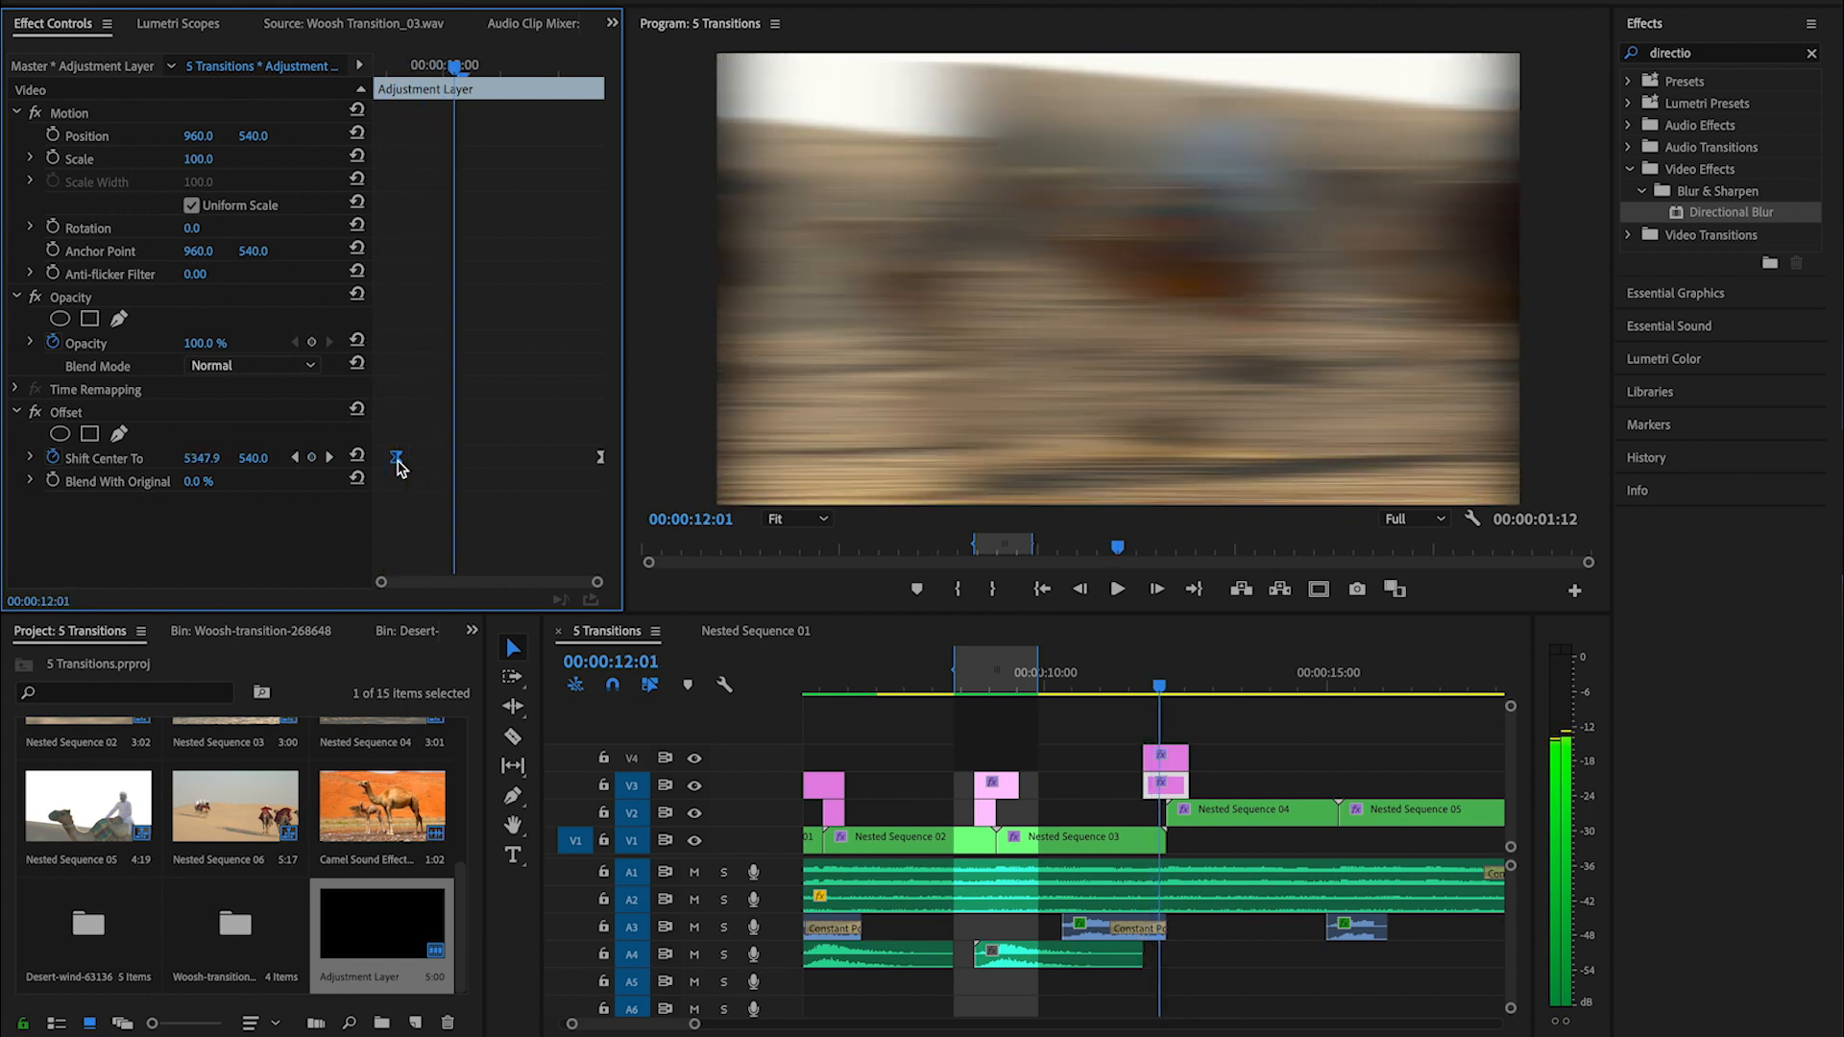
pyautogui.press('Right')
pyautogui.press('Right')
pyautogui.press('Right')
pyautogui.press('Right')
pyautogui.press('Right')
pyautogui.press('Right')
pyautogui.press('Right')
pyautogui.press('Right')
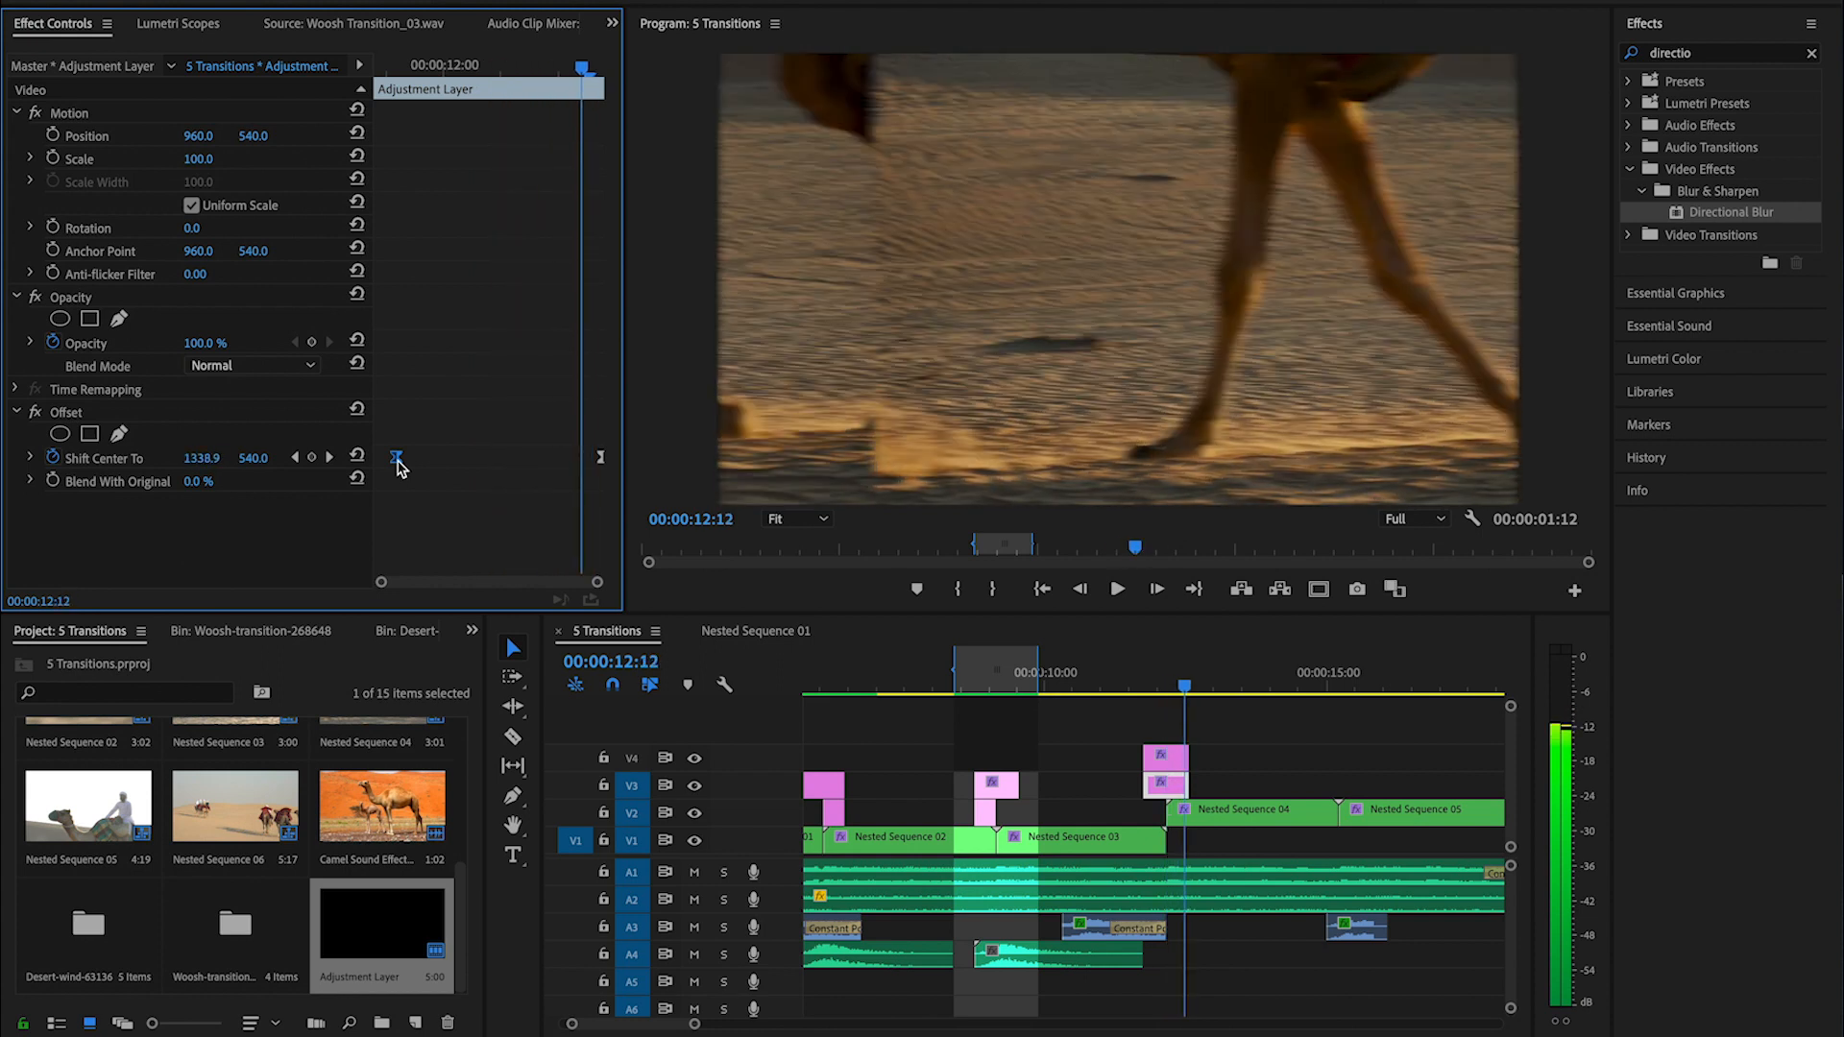
pyautogui.hotkey('ctrl', 'v')
pyautogui.press('Left')
pyautogui.press('Left')
pyautogui.press('Left')
pyautogui.press('Left')
pyautogui.press('Left')
pyautogui.press('Left')
pyautogui.press('Left')
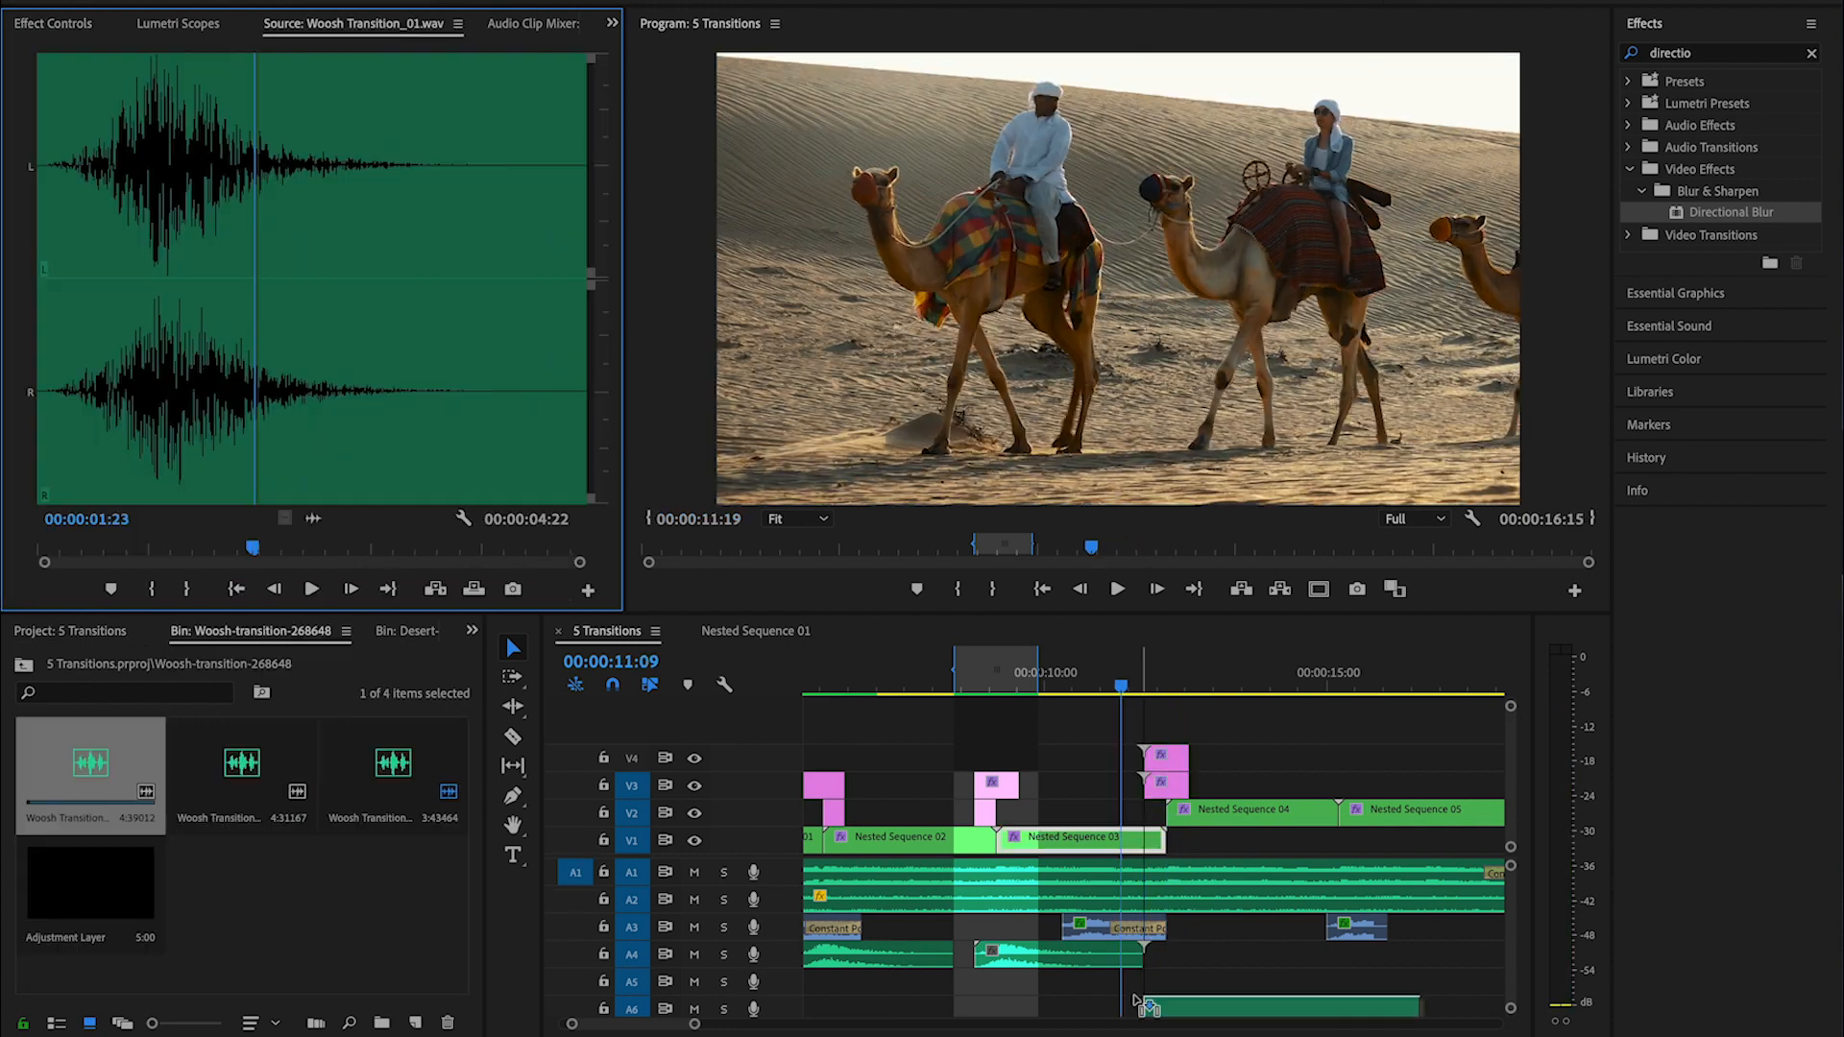
# - Place Woosh Transition_01.wav on A5 at the slide transition's start, trim its tail and play it back
pyautogui.press('b')
pyautogui.moveTo(1418, 982); pyautogui.dragTo(1307, 986)
pyautogui.press('v')
pyautogui.press('space')
# - Place a new adjustment layer on V3 over the cut between Nested Sequence 04 and Nested Sequence 05
pyautogui.press('\\')
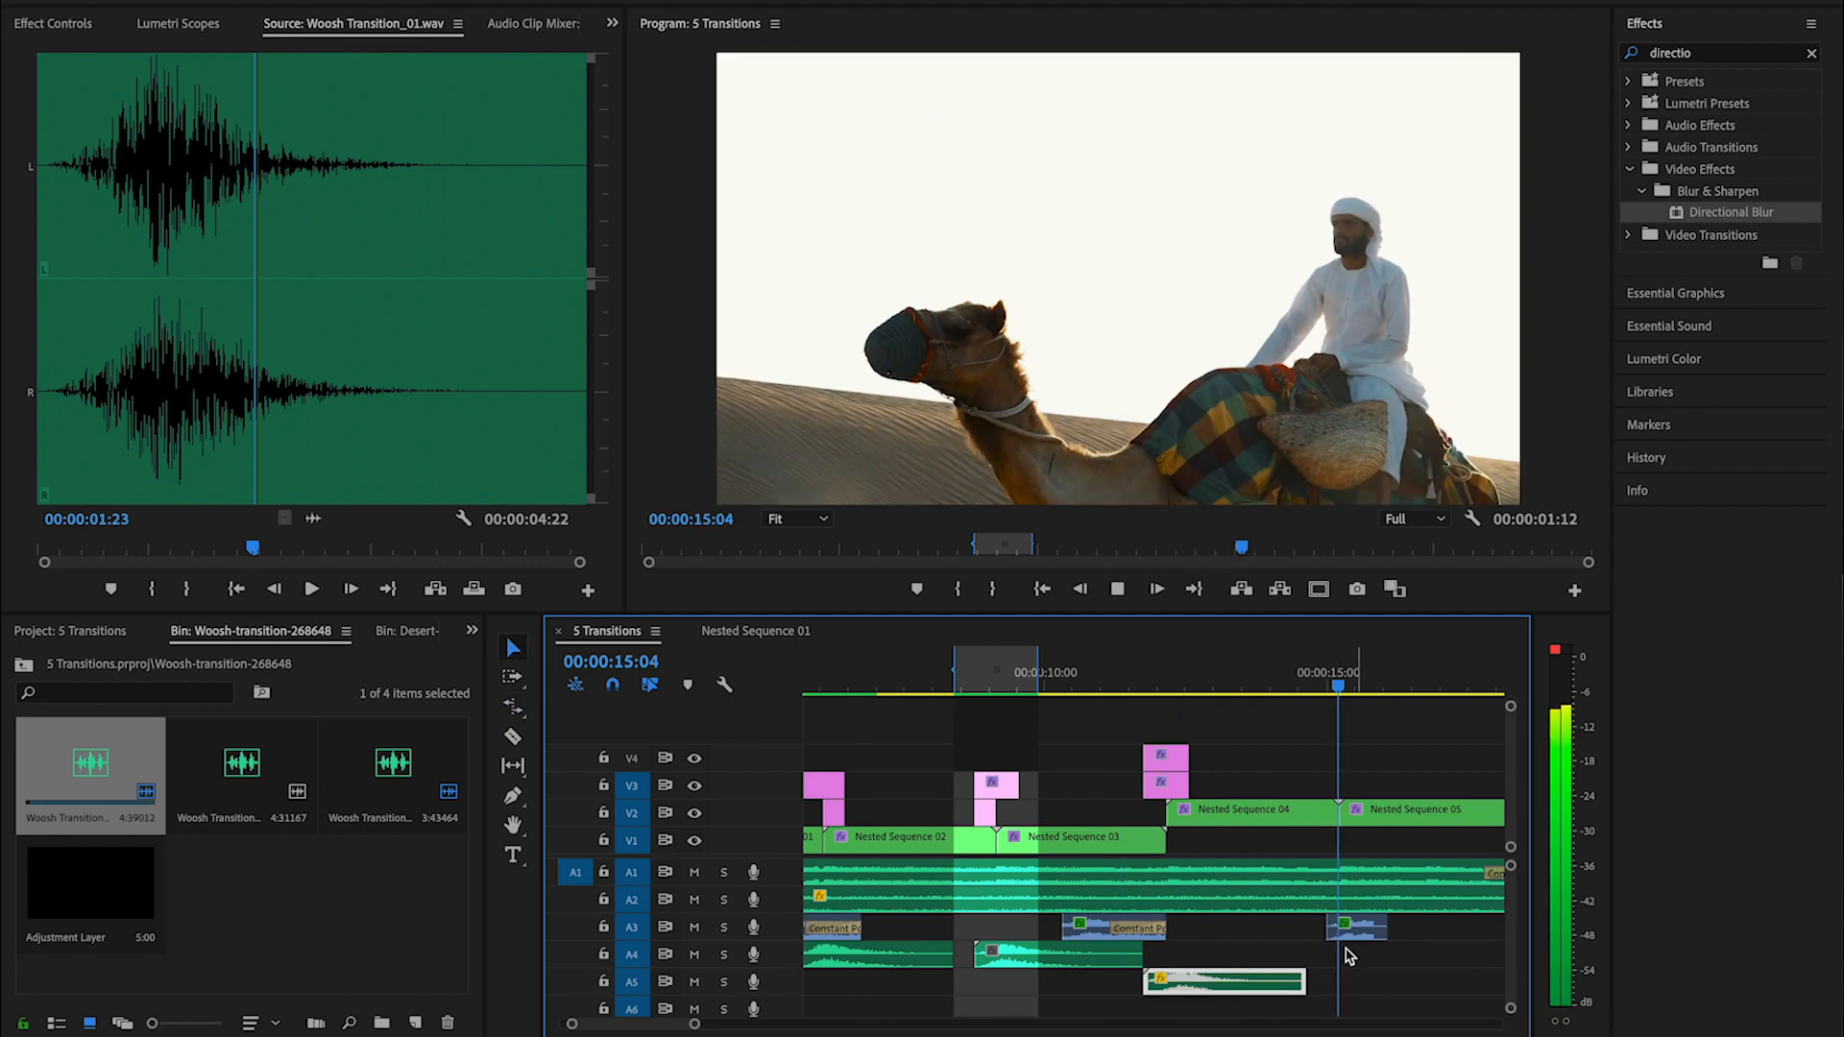
pyautogui.click(1227, 684)
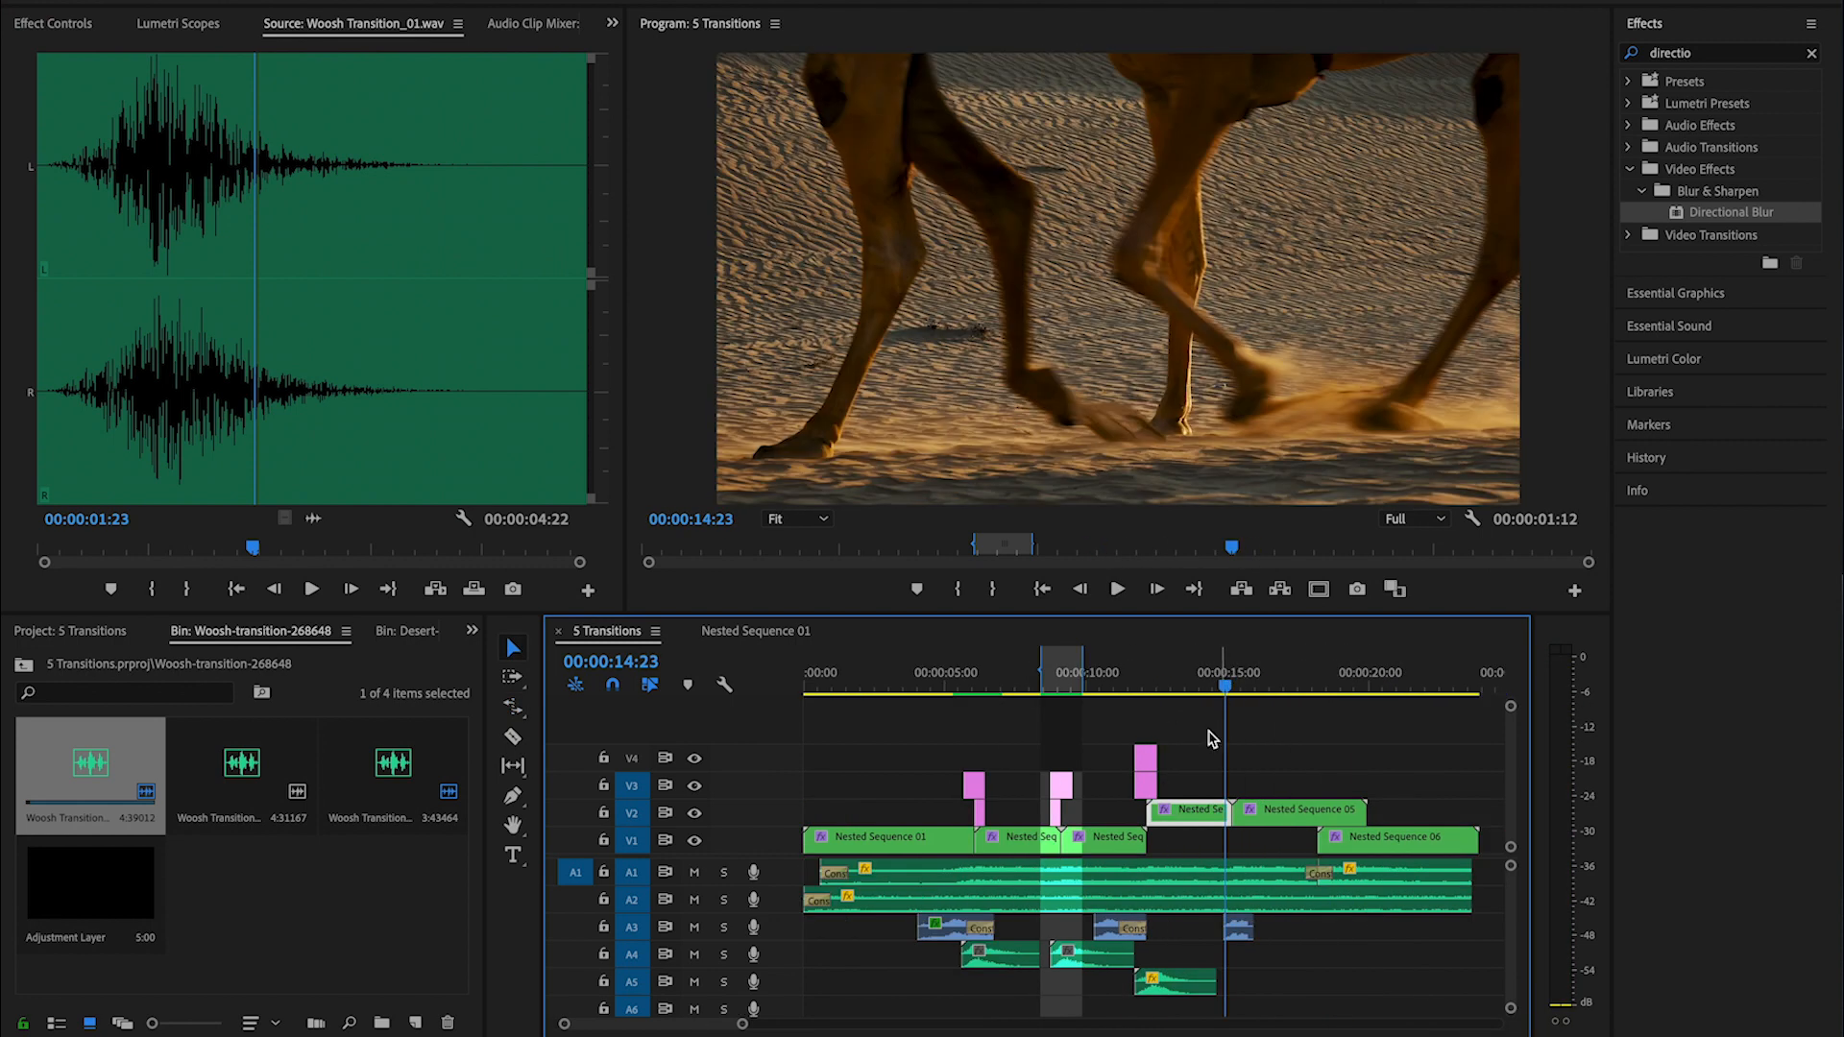
pyautogui.moveTo(84, 901); pyautogui.dragTo(1203, 790)
pyautogui.press('Down')
# - Trim the new V3 adjustment layer to start five frames before the cut and end five frames after it
pyautogui.hotkey('shift', 'Left')
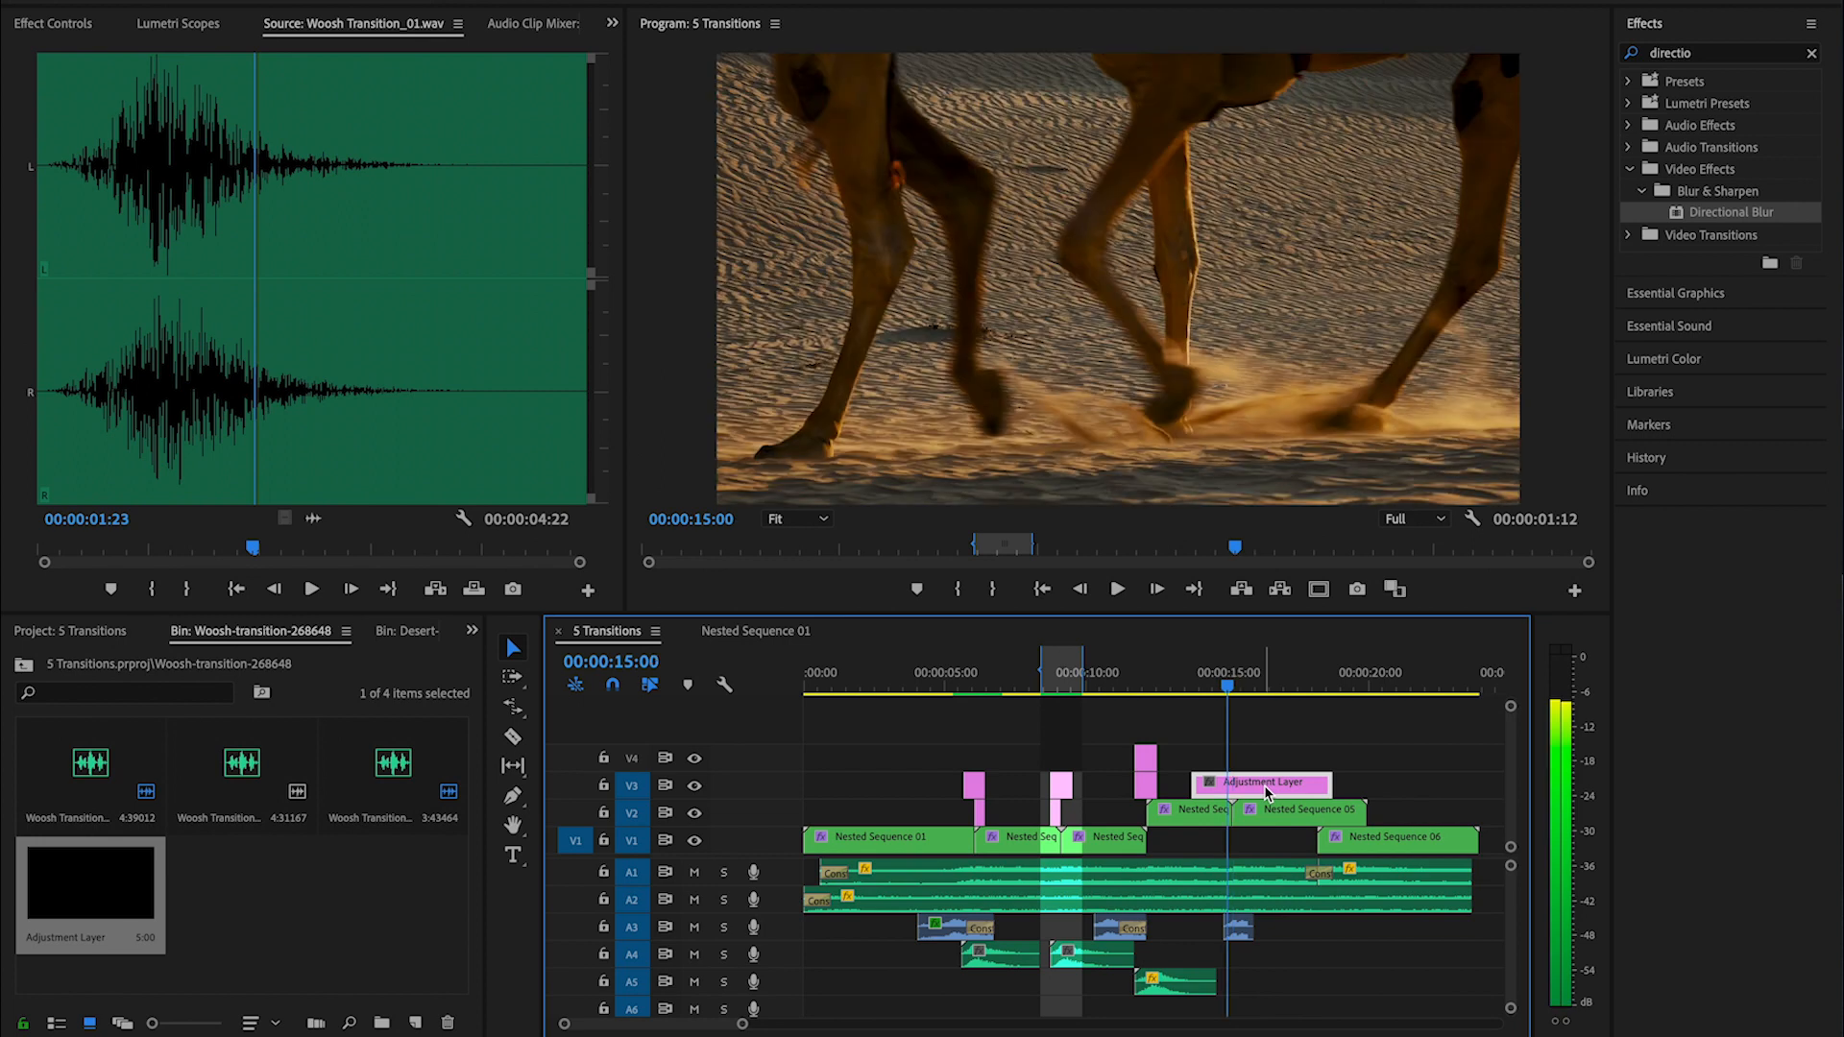
pyautogui.press('super+k')
pyautogui.press('Delete')
pyautogui.click(1264, 786)
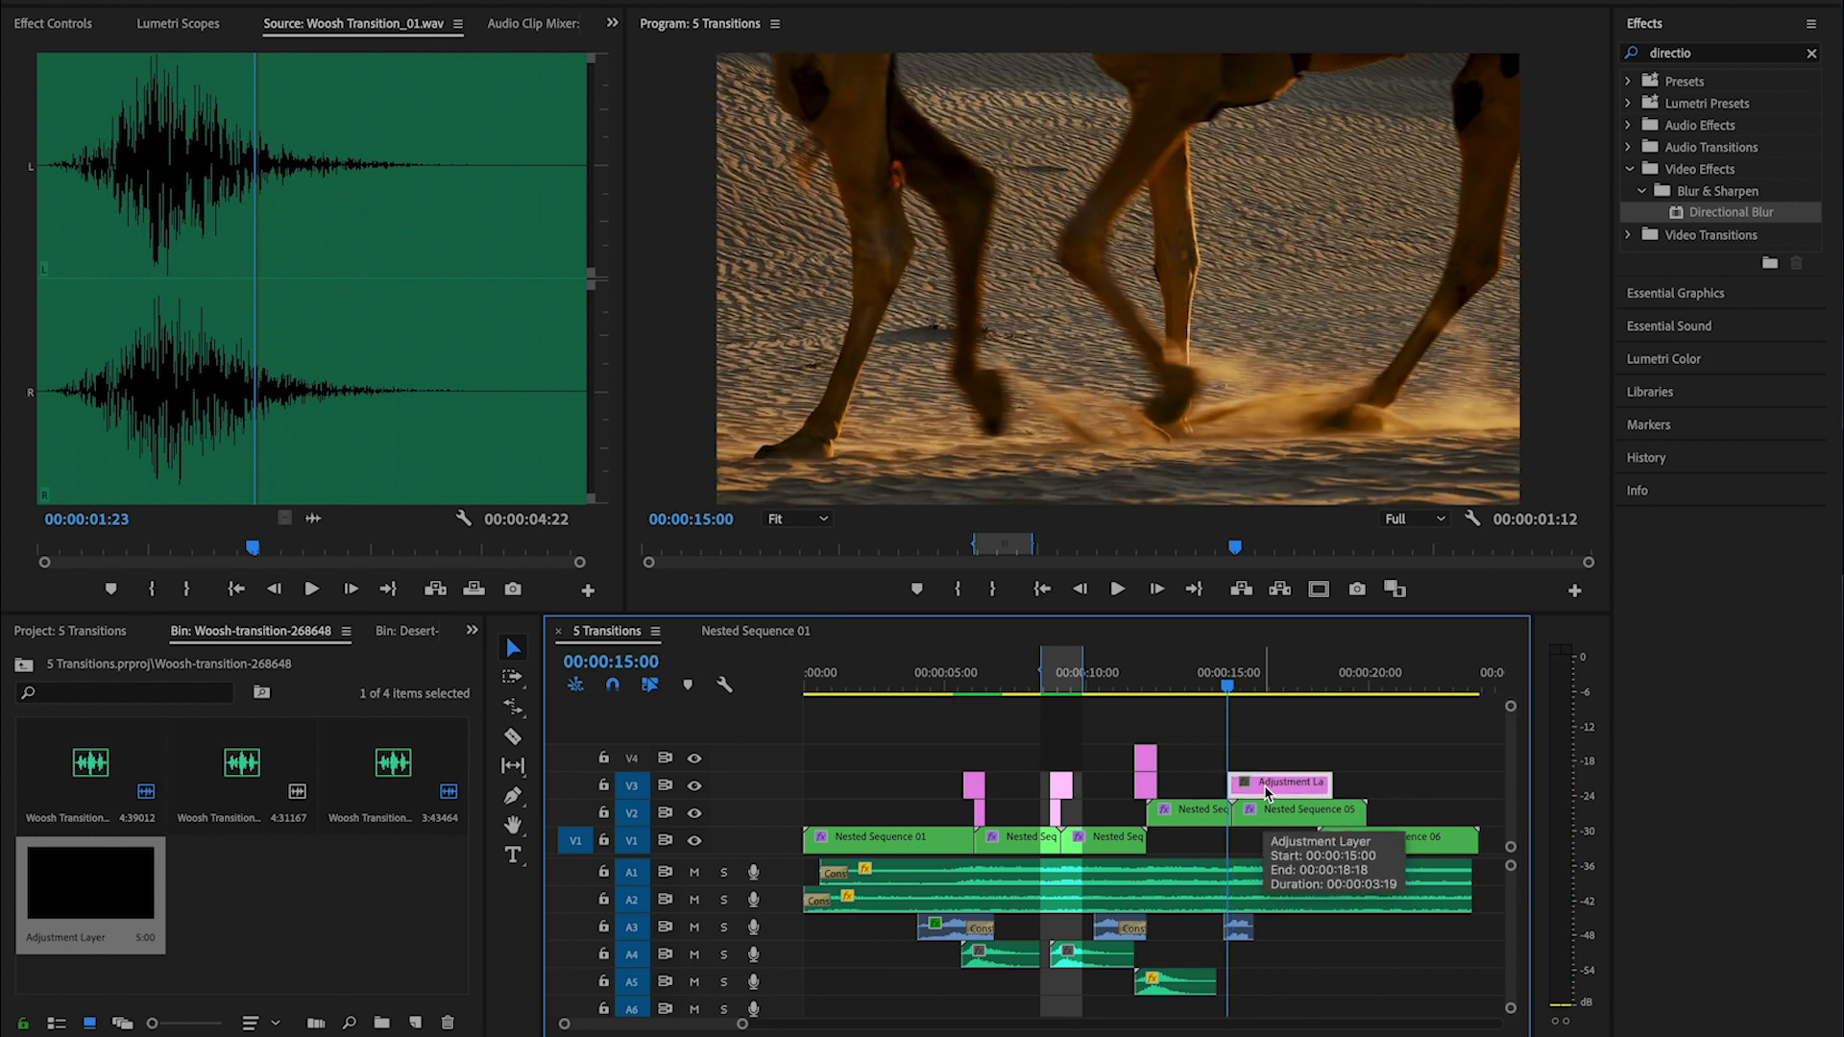
pyautogui.hotkey('shift', 'Right')
pyautogui.hotkey('shift', 'Right')
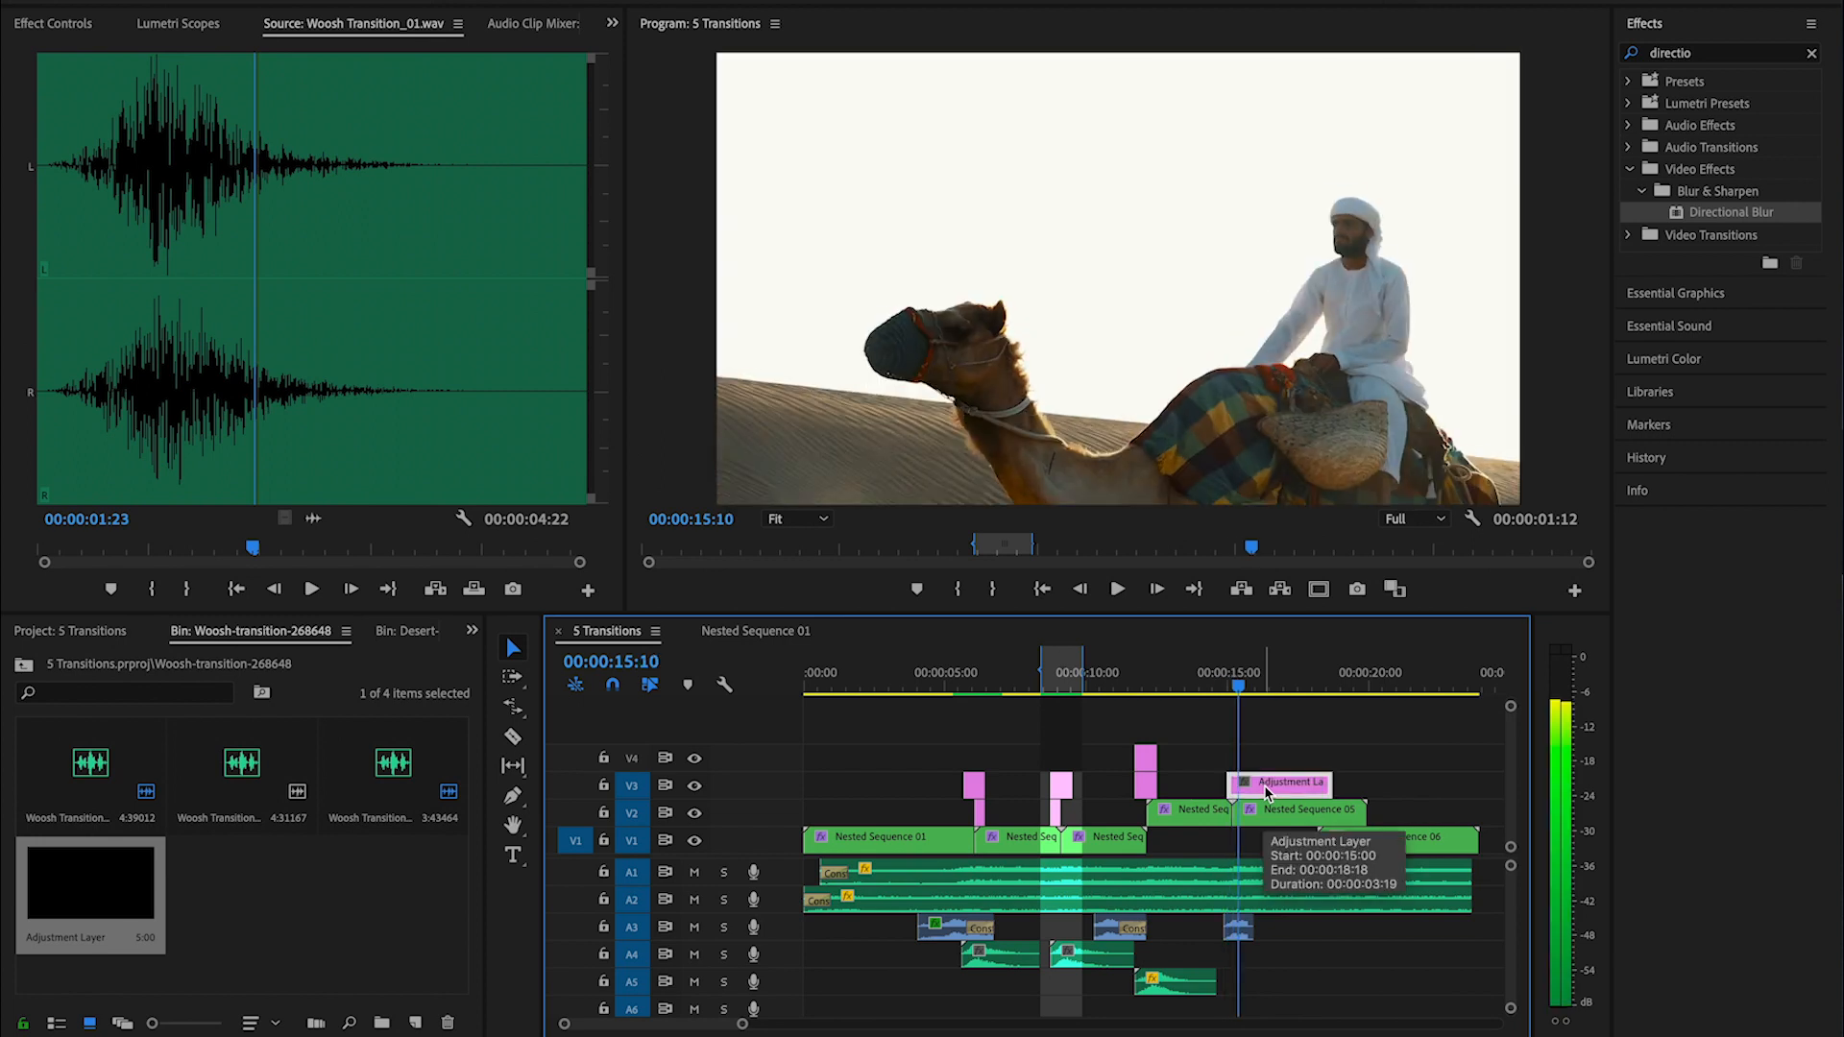
pyautogui.press('super+k')
pyautogui.press('Delete')
# - Apply Gaussian Blur to the new V3 adjustment layer and add a Blurriness keyframe of 41 at the clip cut
pyautogui.press('=')
pyautogui.press('=')
pyautogui.press('=')
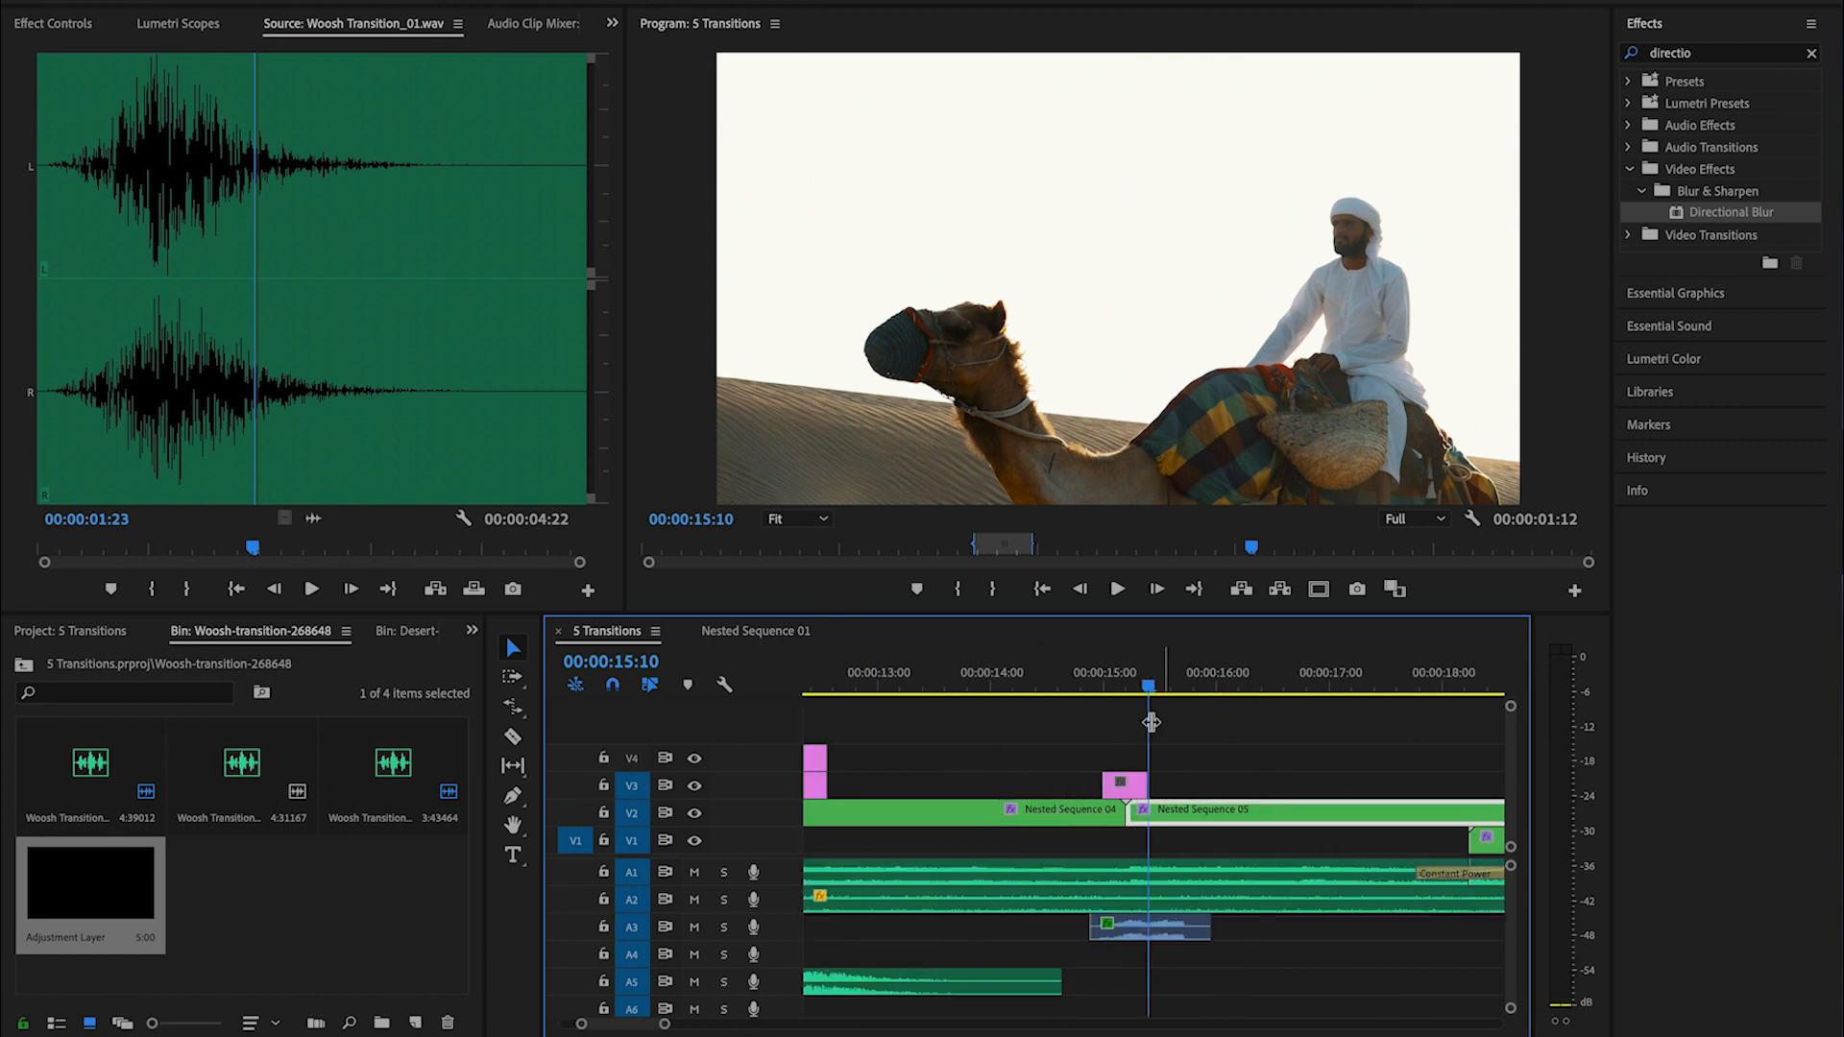
pyautogui.click(1102, 690)
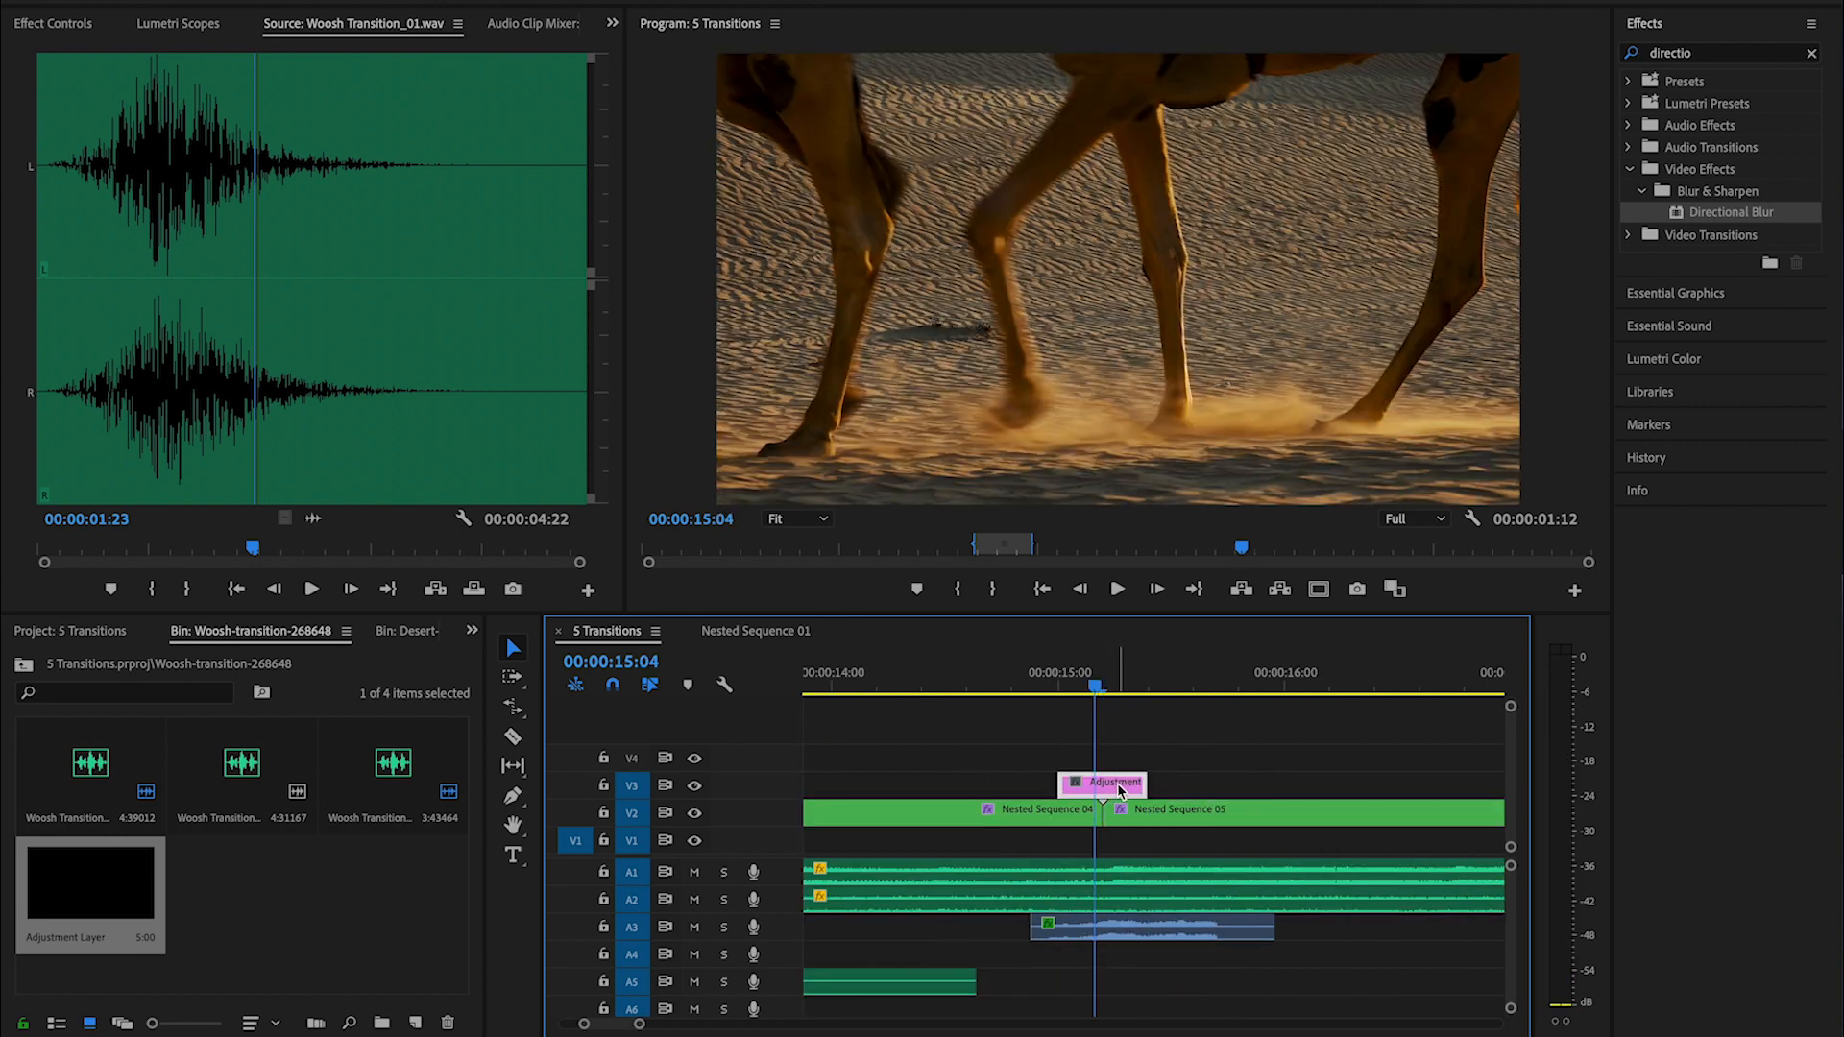
pyautogui.press('Right')
pyautogui.click(1812, 52)
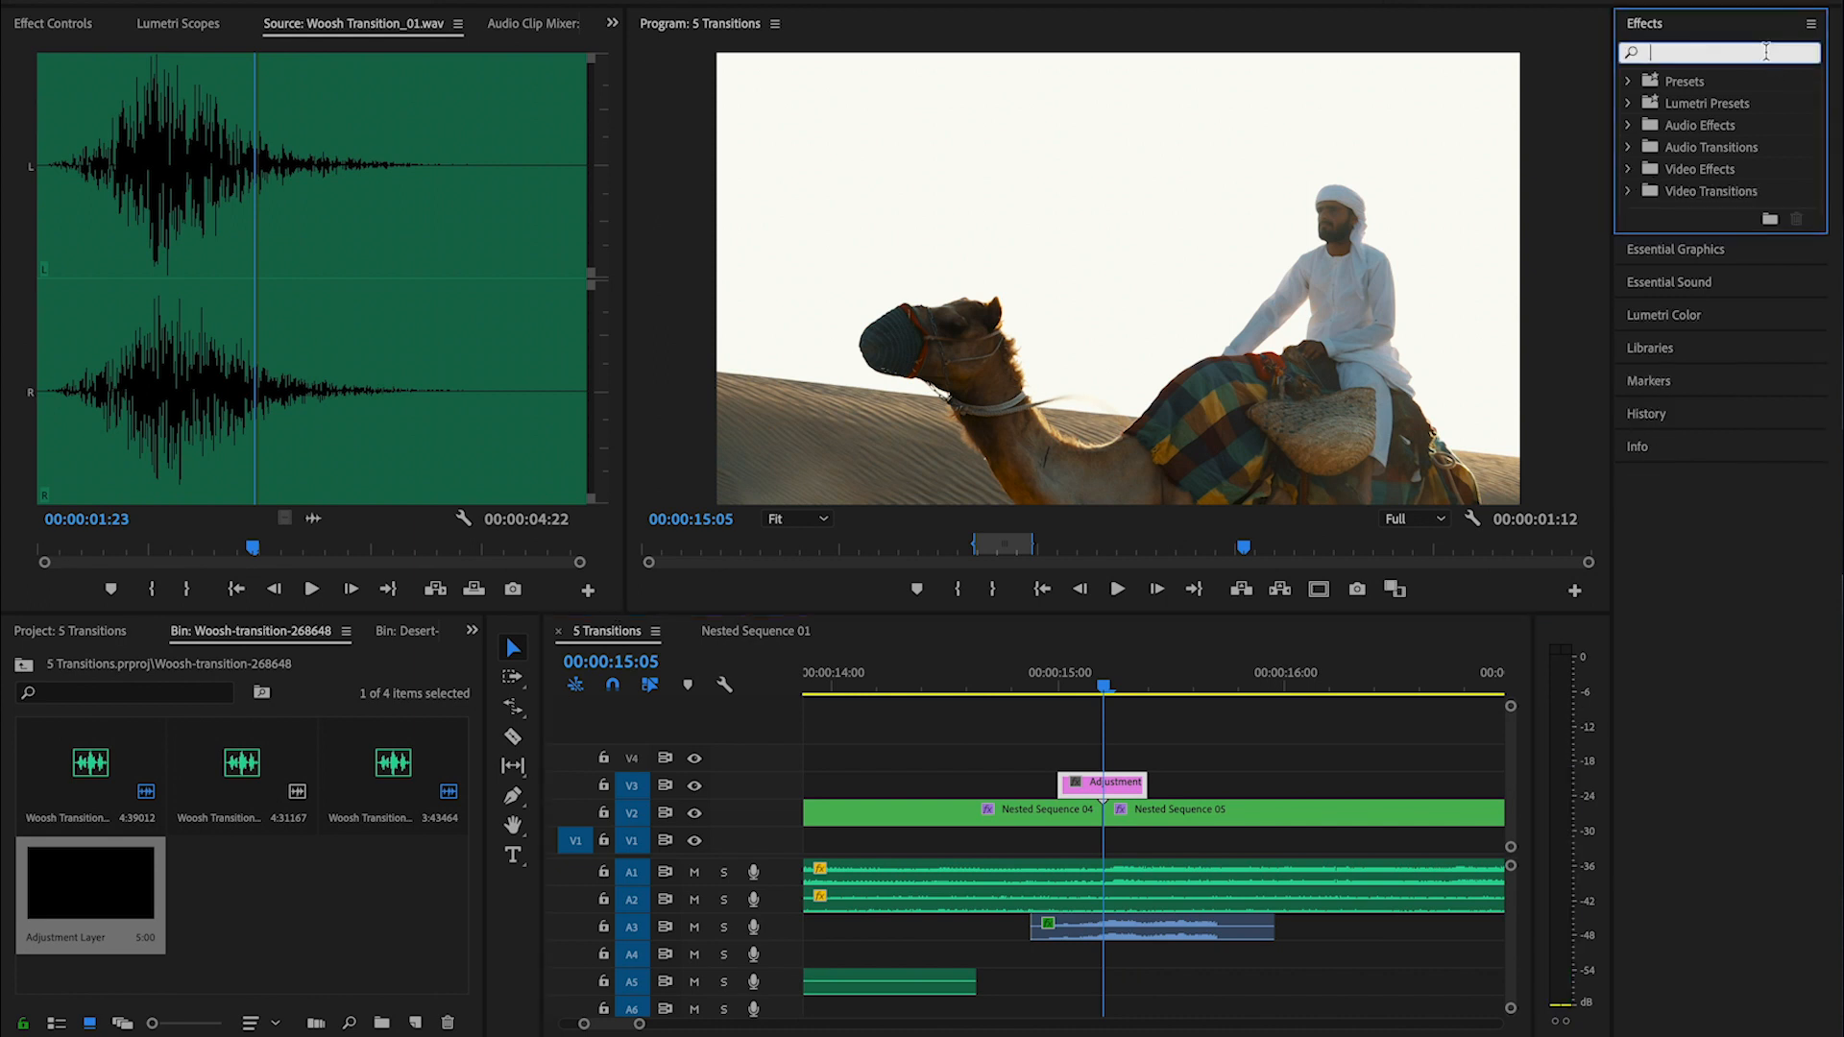
pyautogui.write('blur')
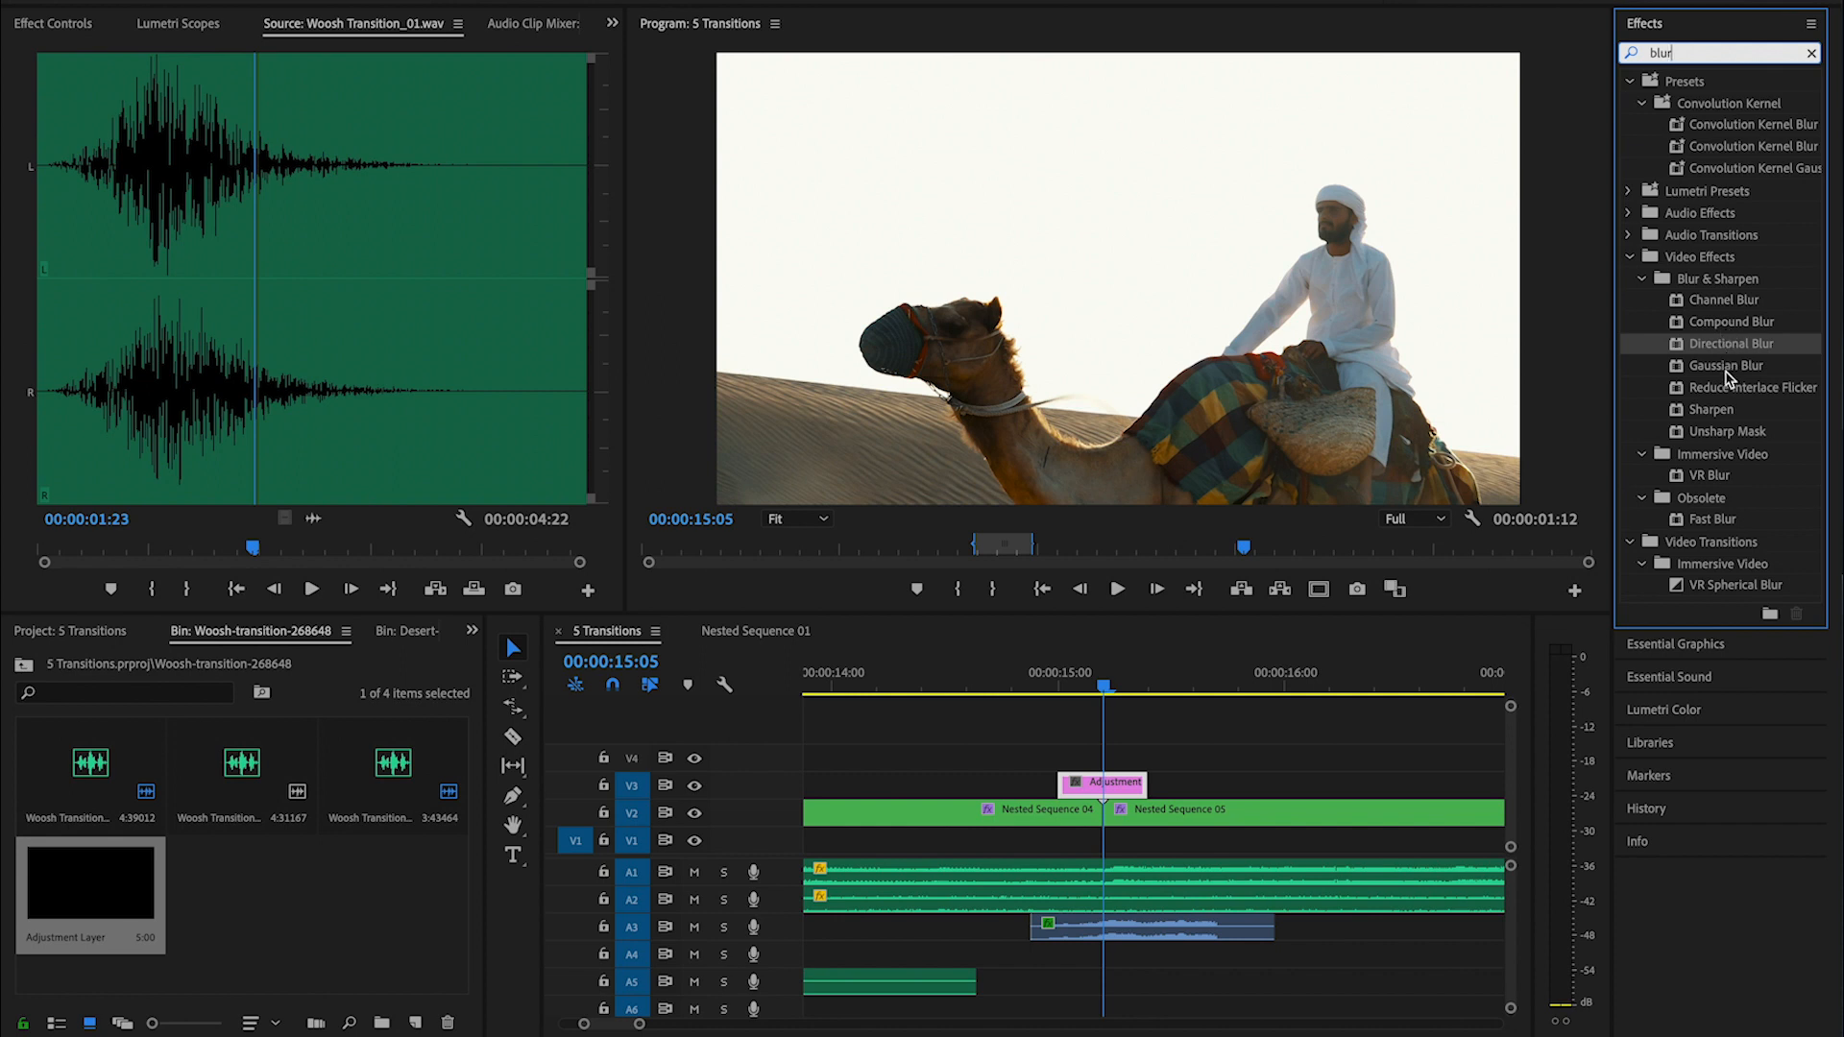
pyautogui.moveTo(1726, 367); pyautogui.dragTo(1105, 783)
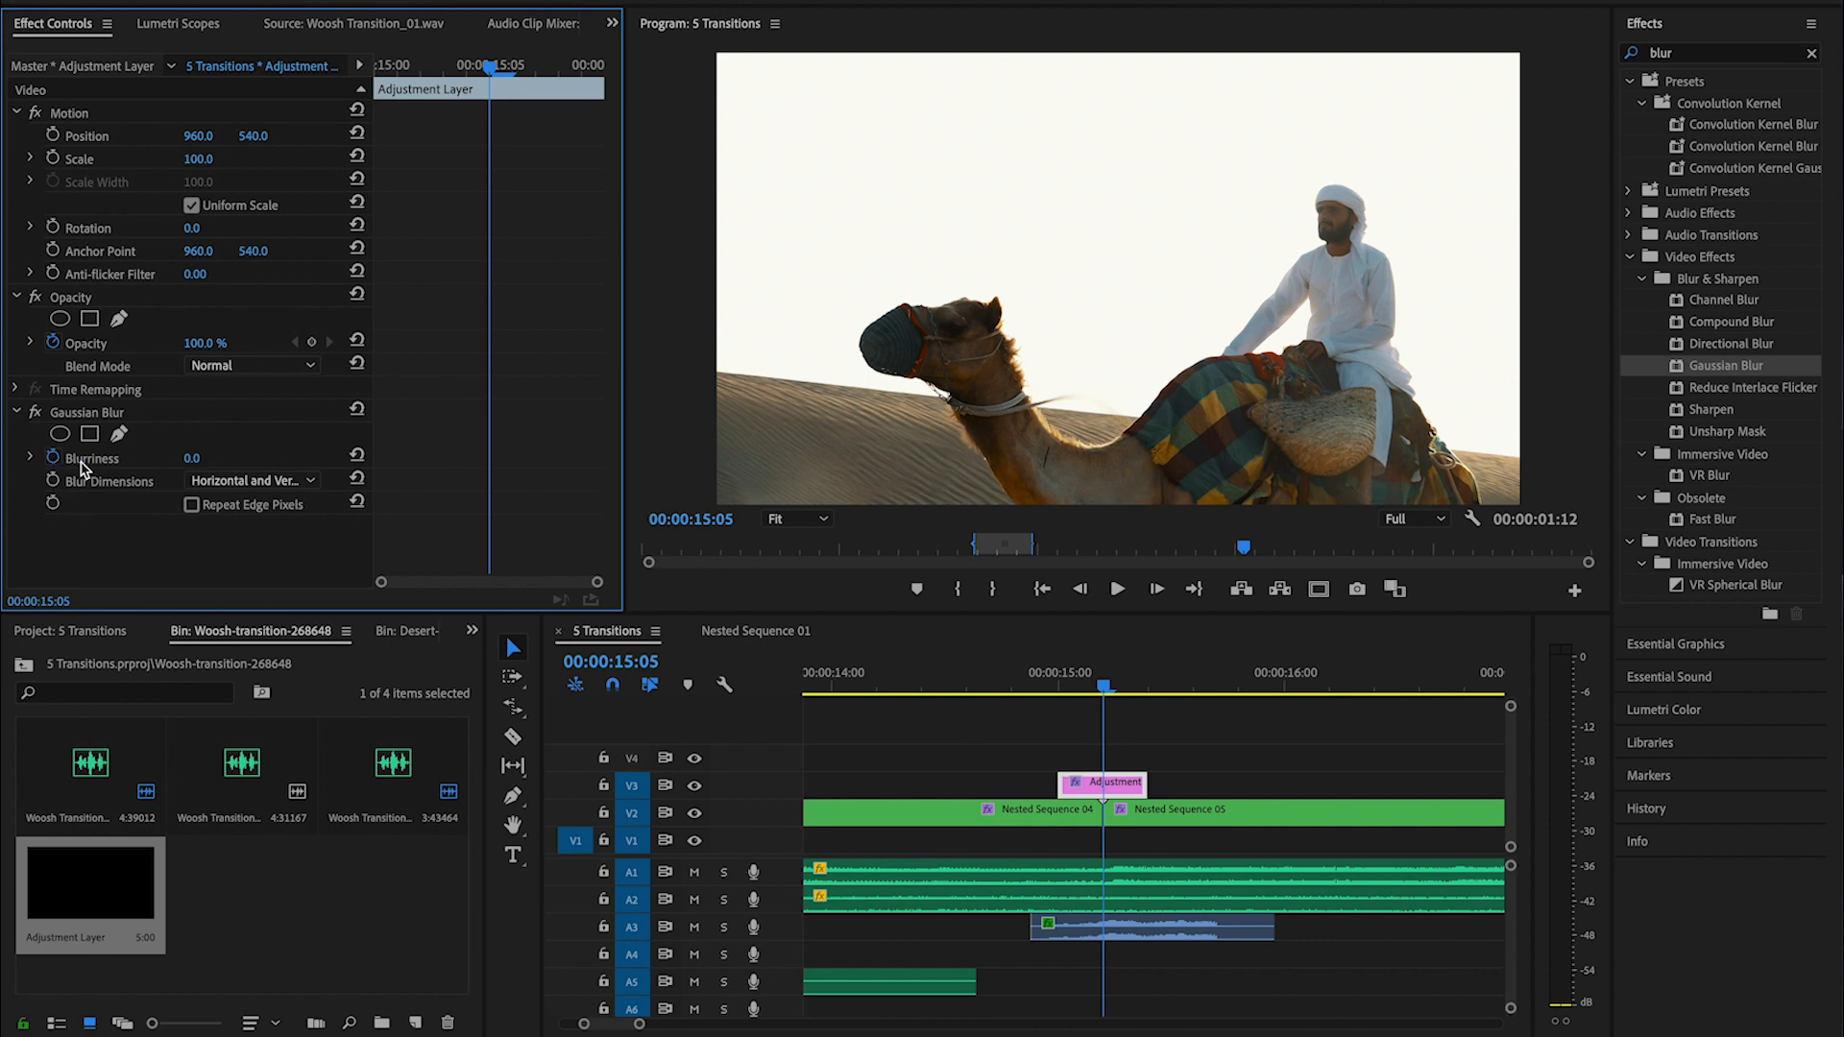
pyautogui.click(53, 457)
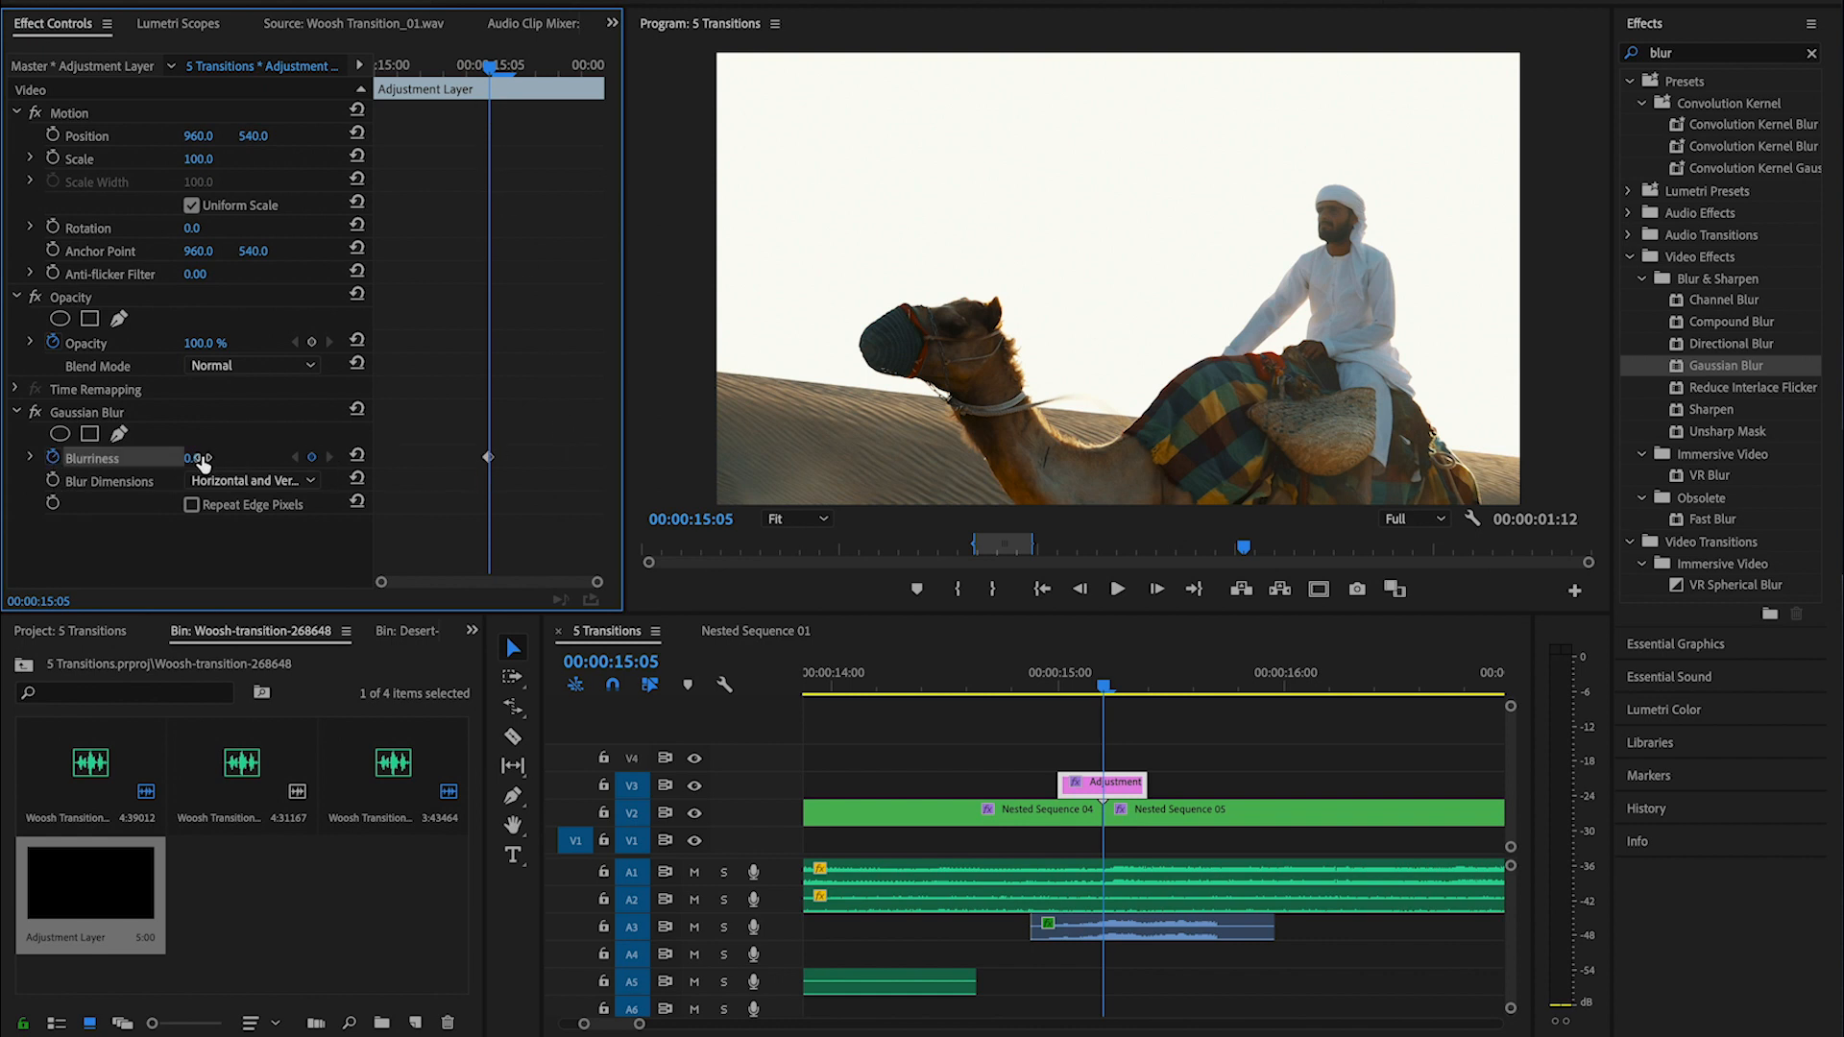
pyautogui.moveTo(192, 458); pyautogui.dragTo(231, 458)
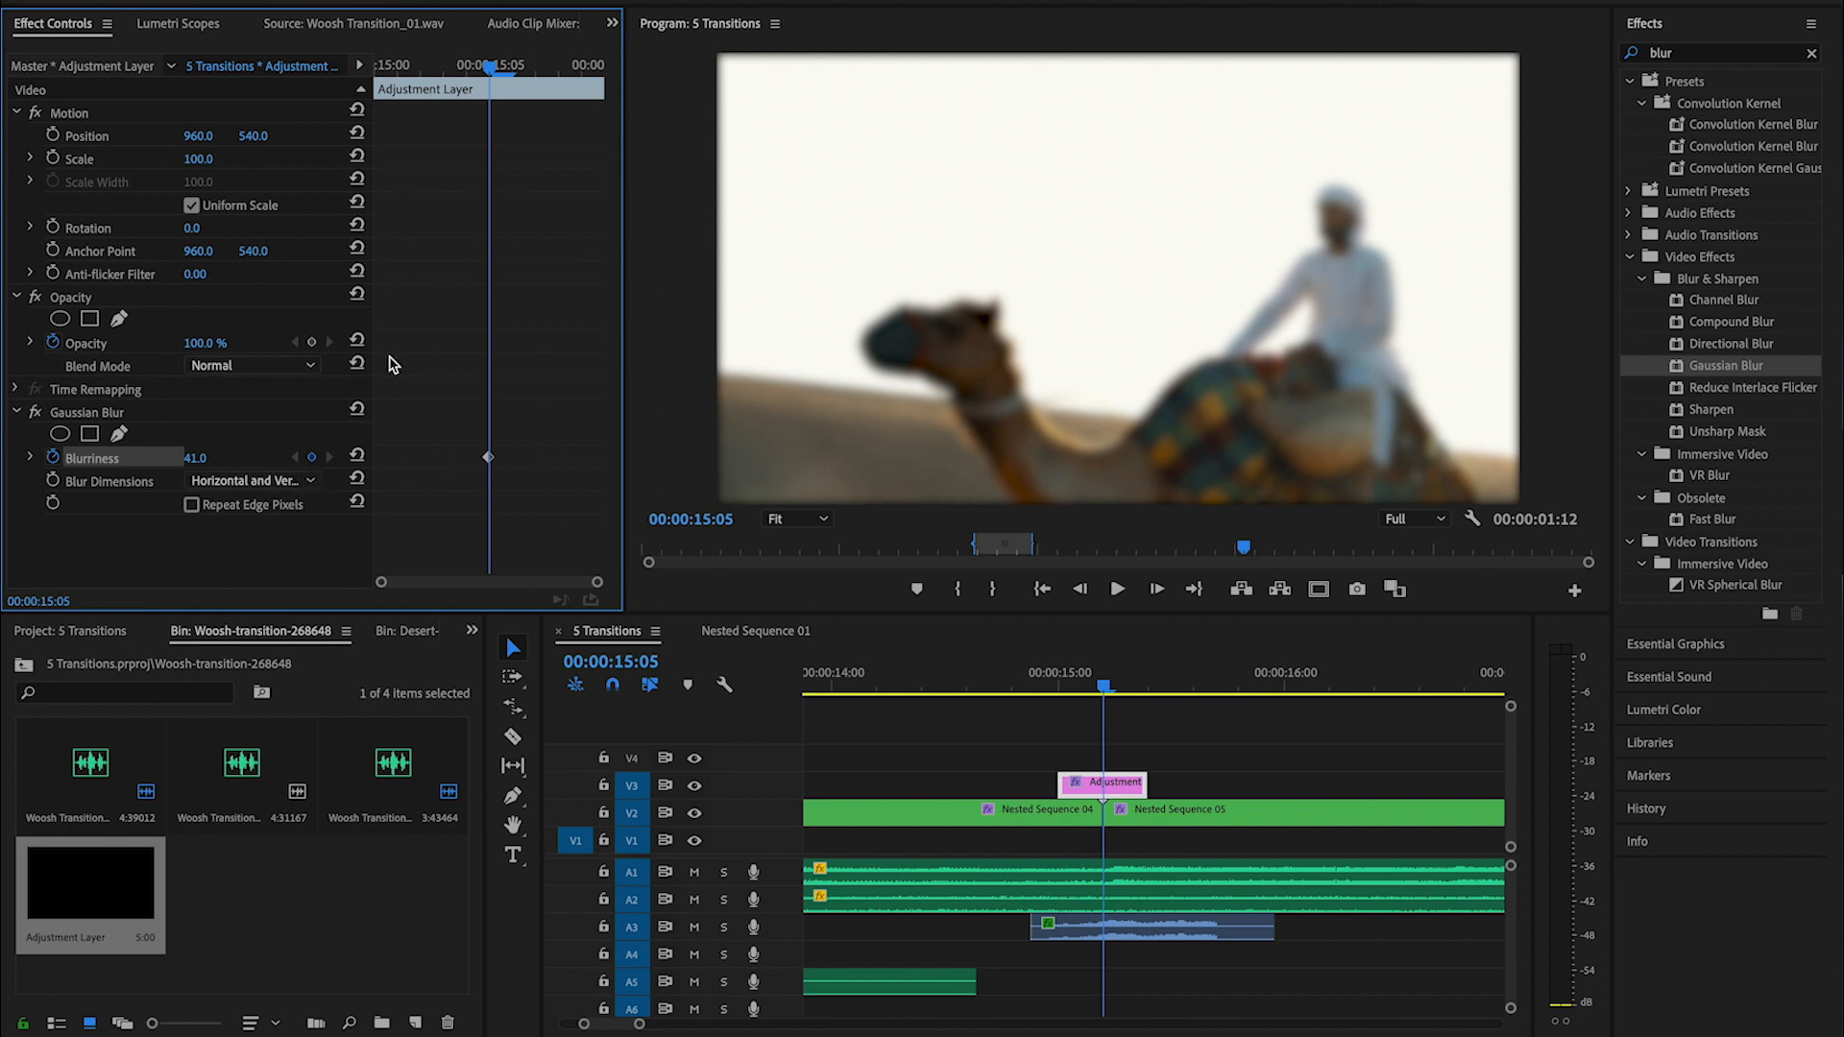
# - Add a Blurriness keyframe reset to its default at the V3 adjustment layer's start and apply Ease Out to it
pyautogui.click(443, 69)
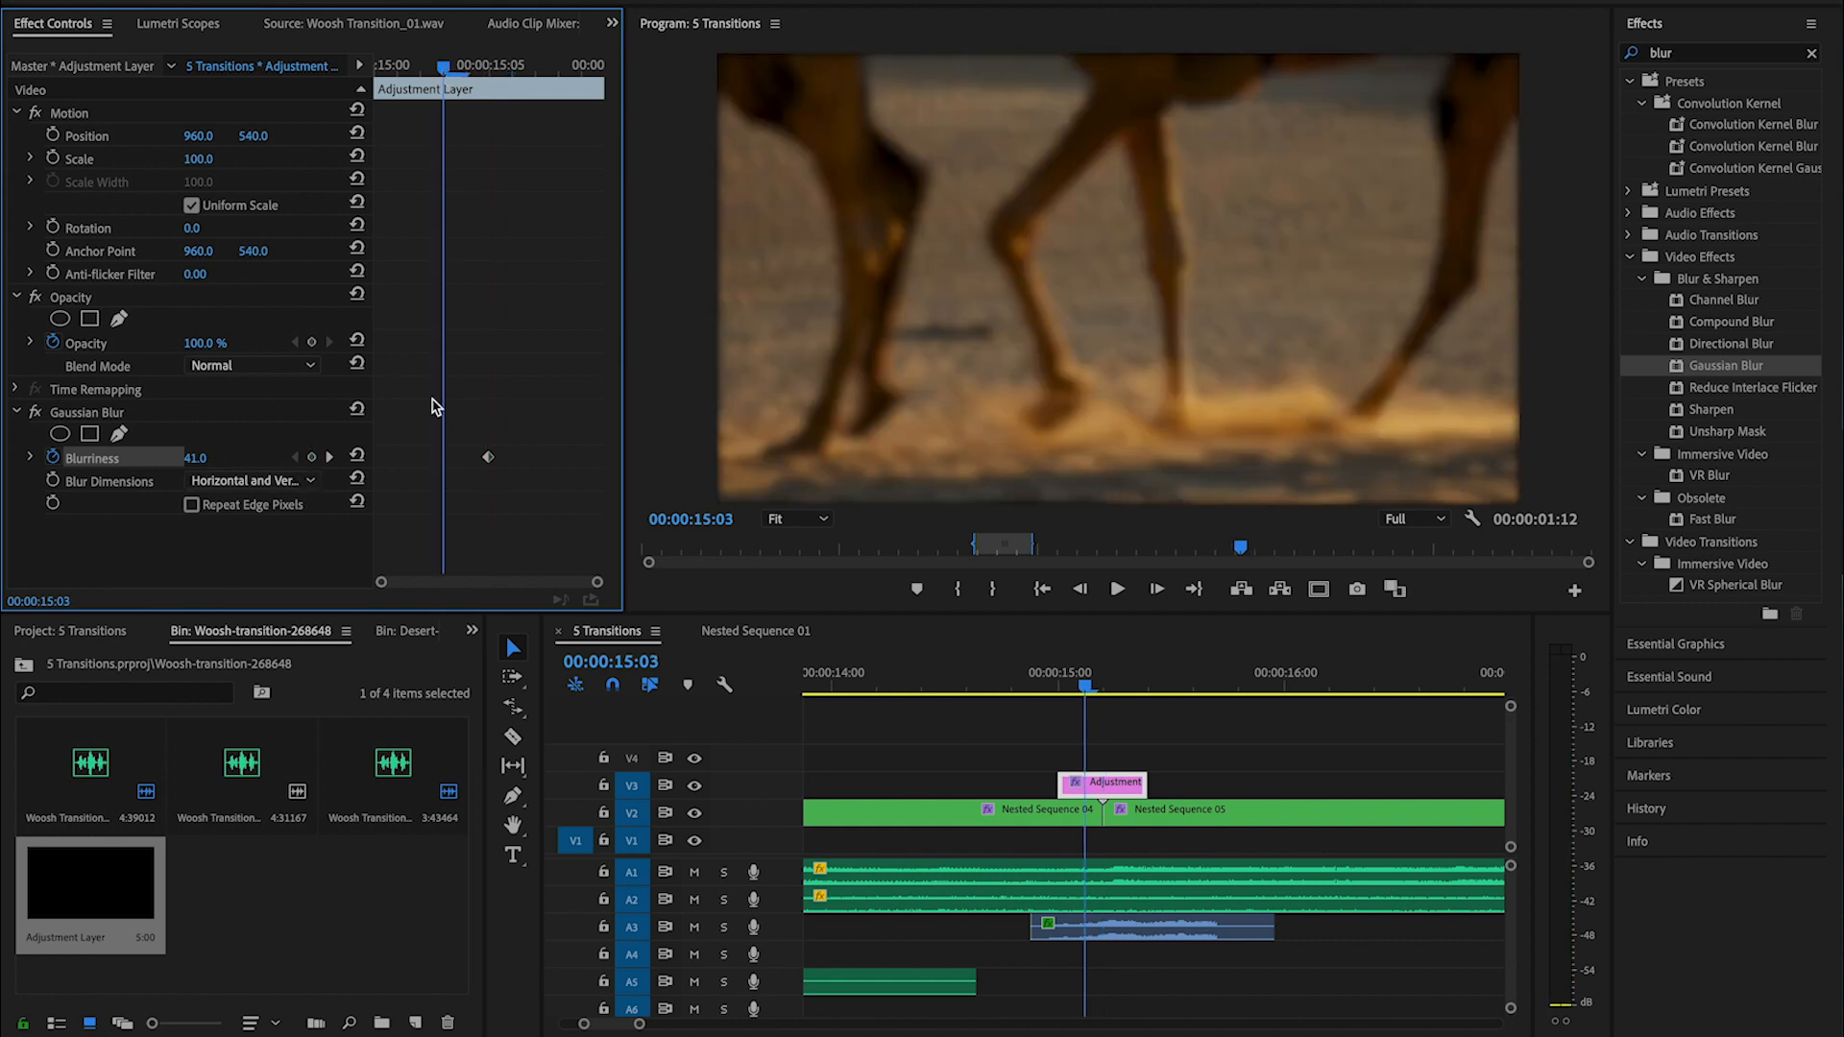
pyautogui.click(358, 455)
pyautogui.moveTo(443, 458); pyautogui.dragTo(301, 462)
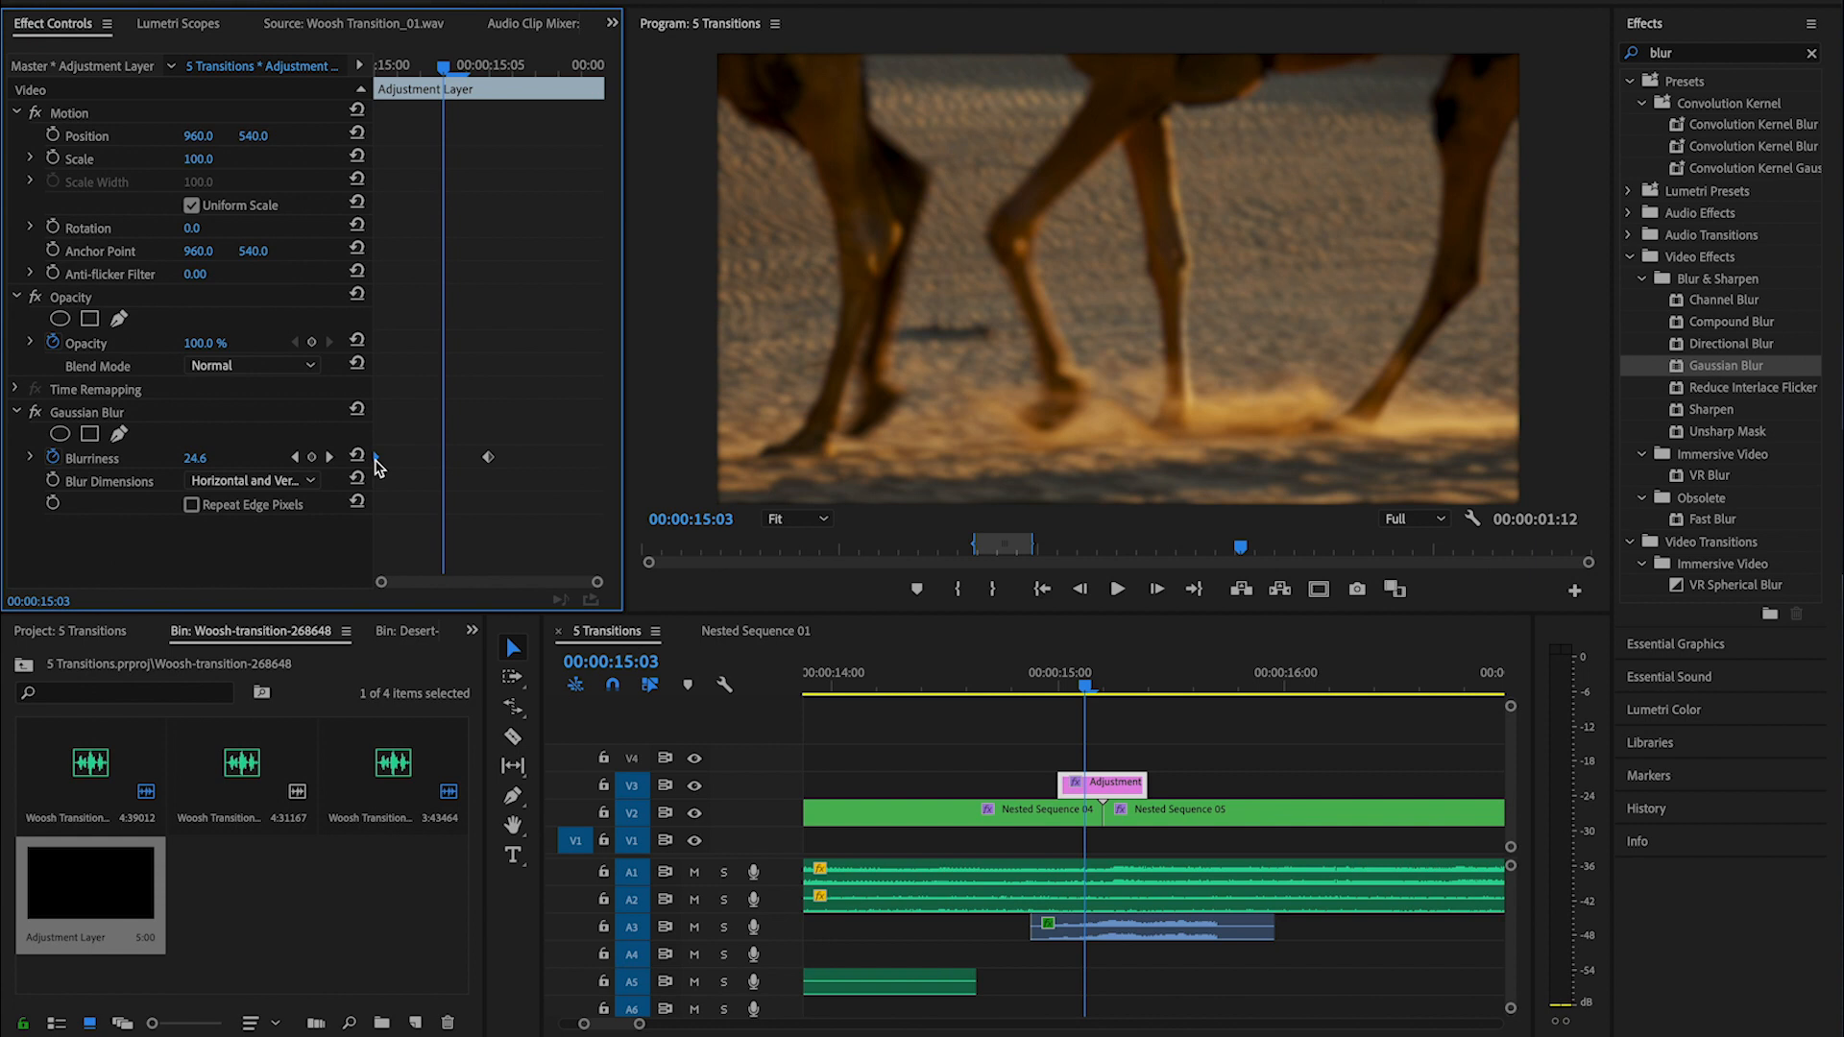
pyautogui.rightClick(376, 466)
pyautogui.click(481, 794)
# - Add a Blurriness keyframe reset to its default after the cut, apply Ease Out and move it to the layer's end
pyautogui.click(517, 69)
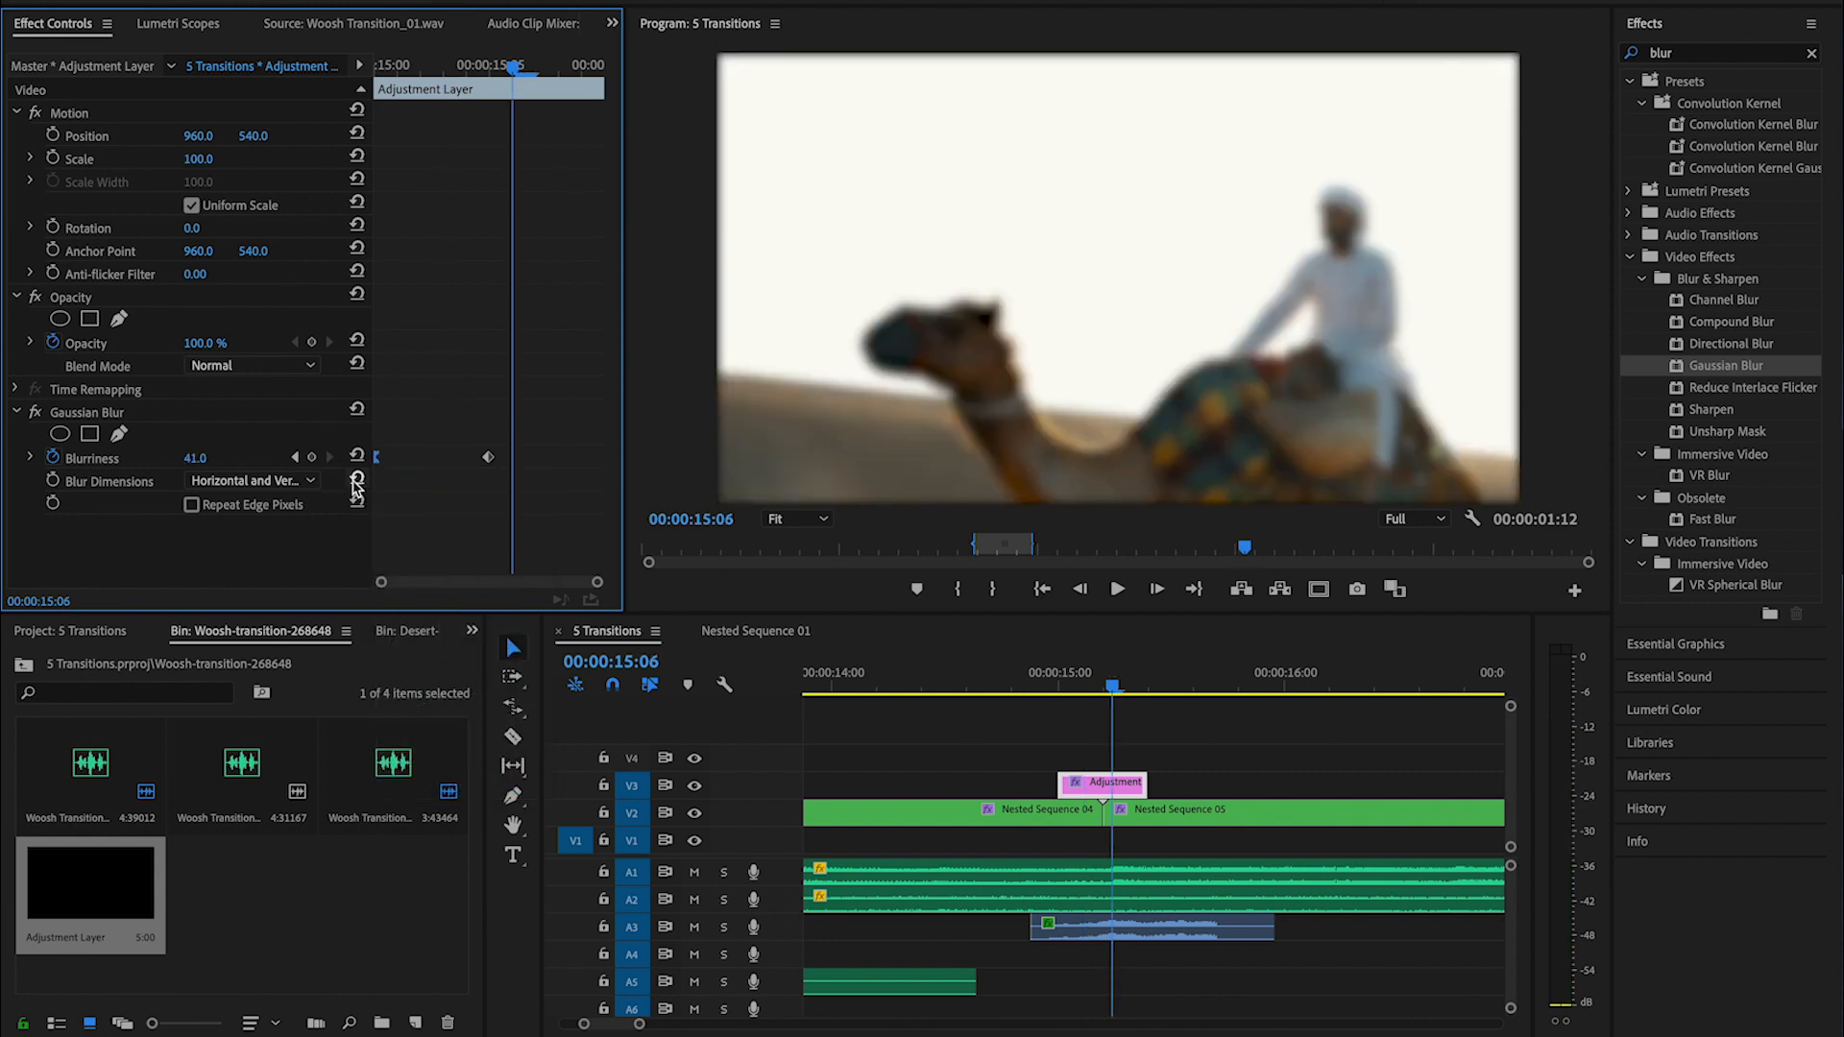
pyautogui.click(356, 456)
pyautogui.rightClick(513, 458)
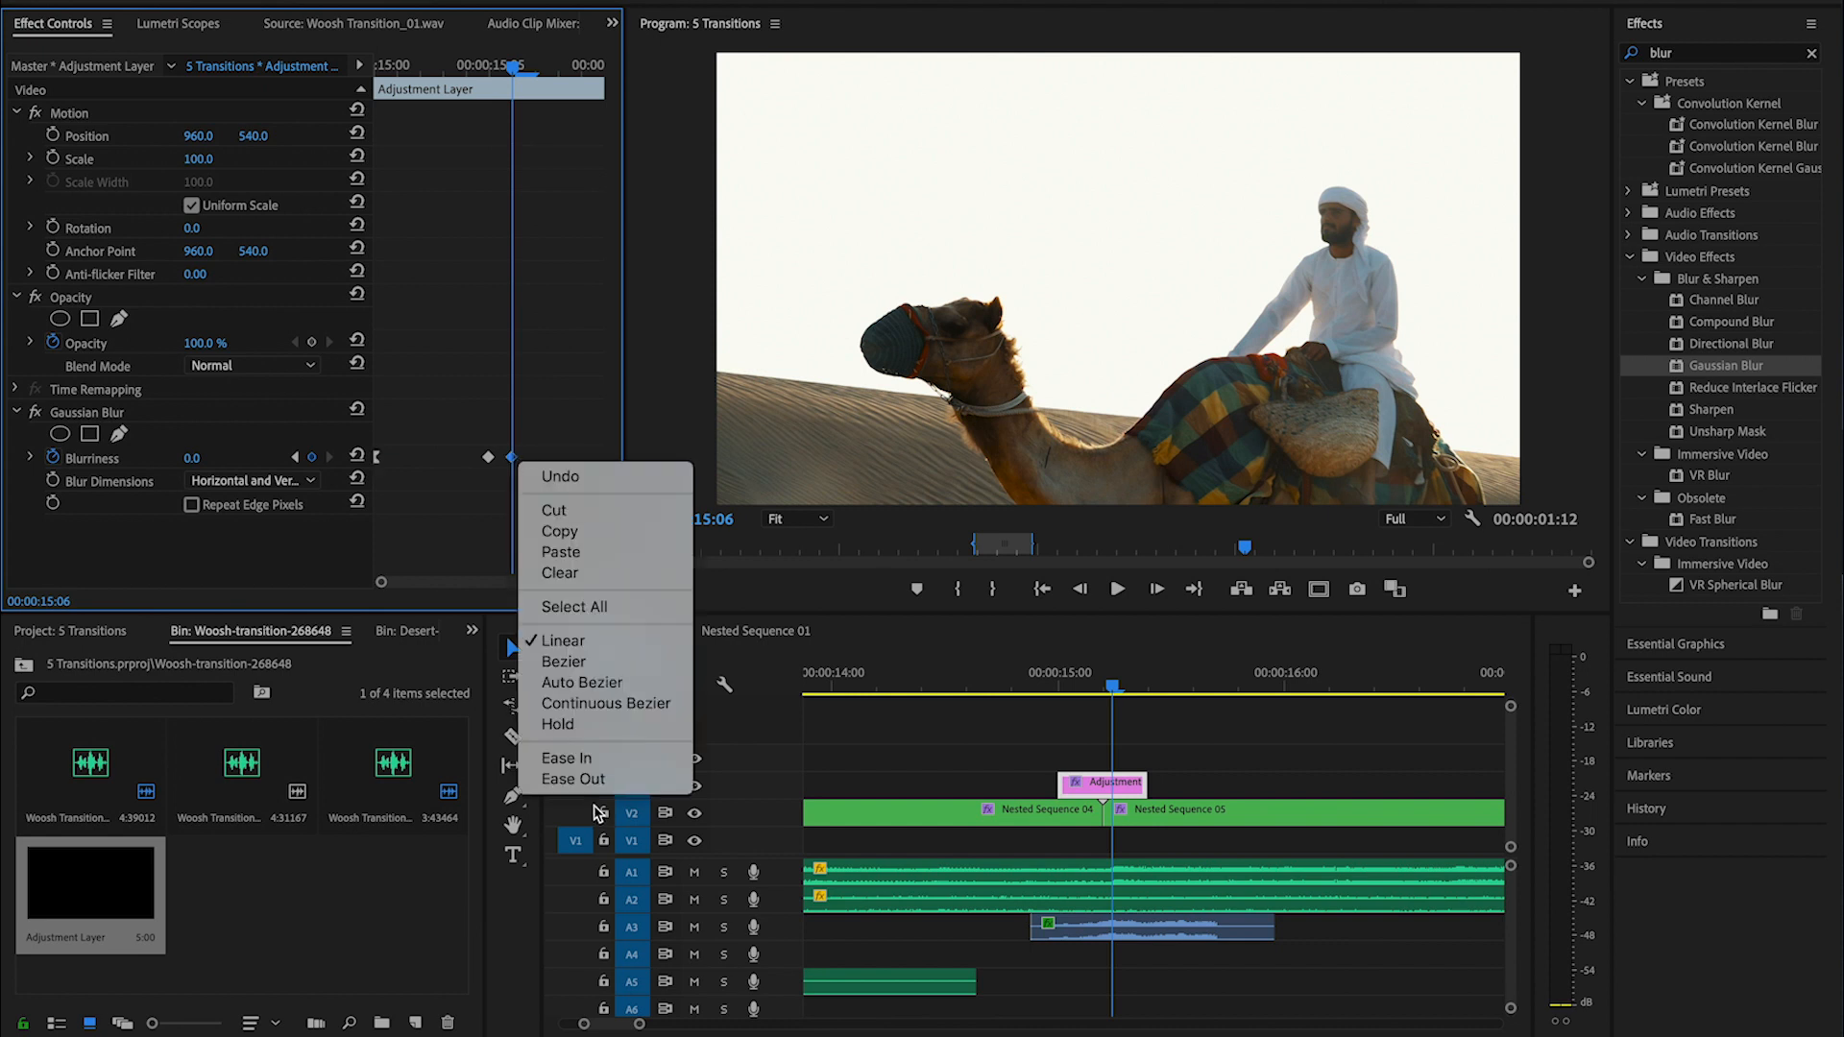
pyautogui.click(552, 779)
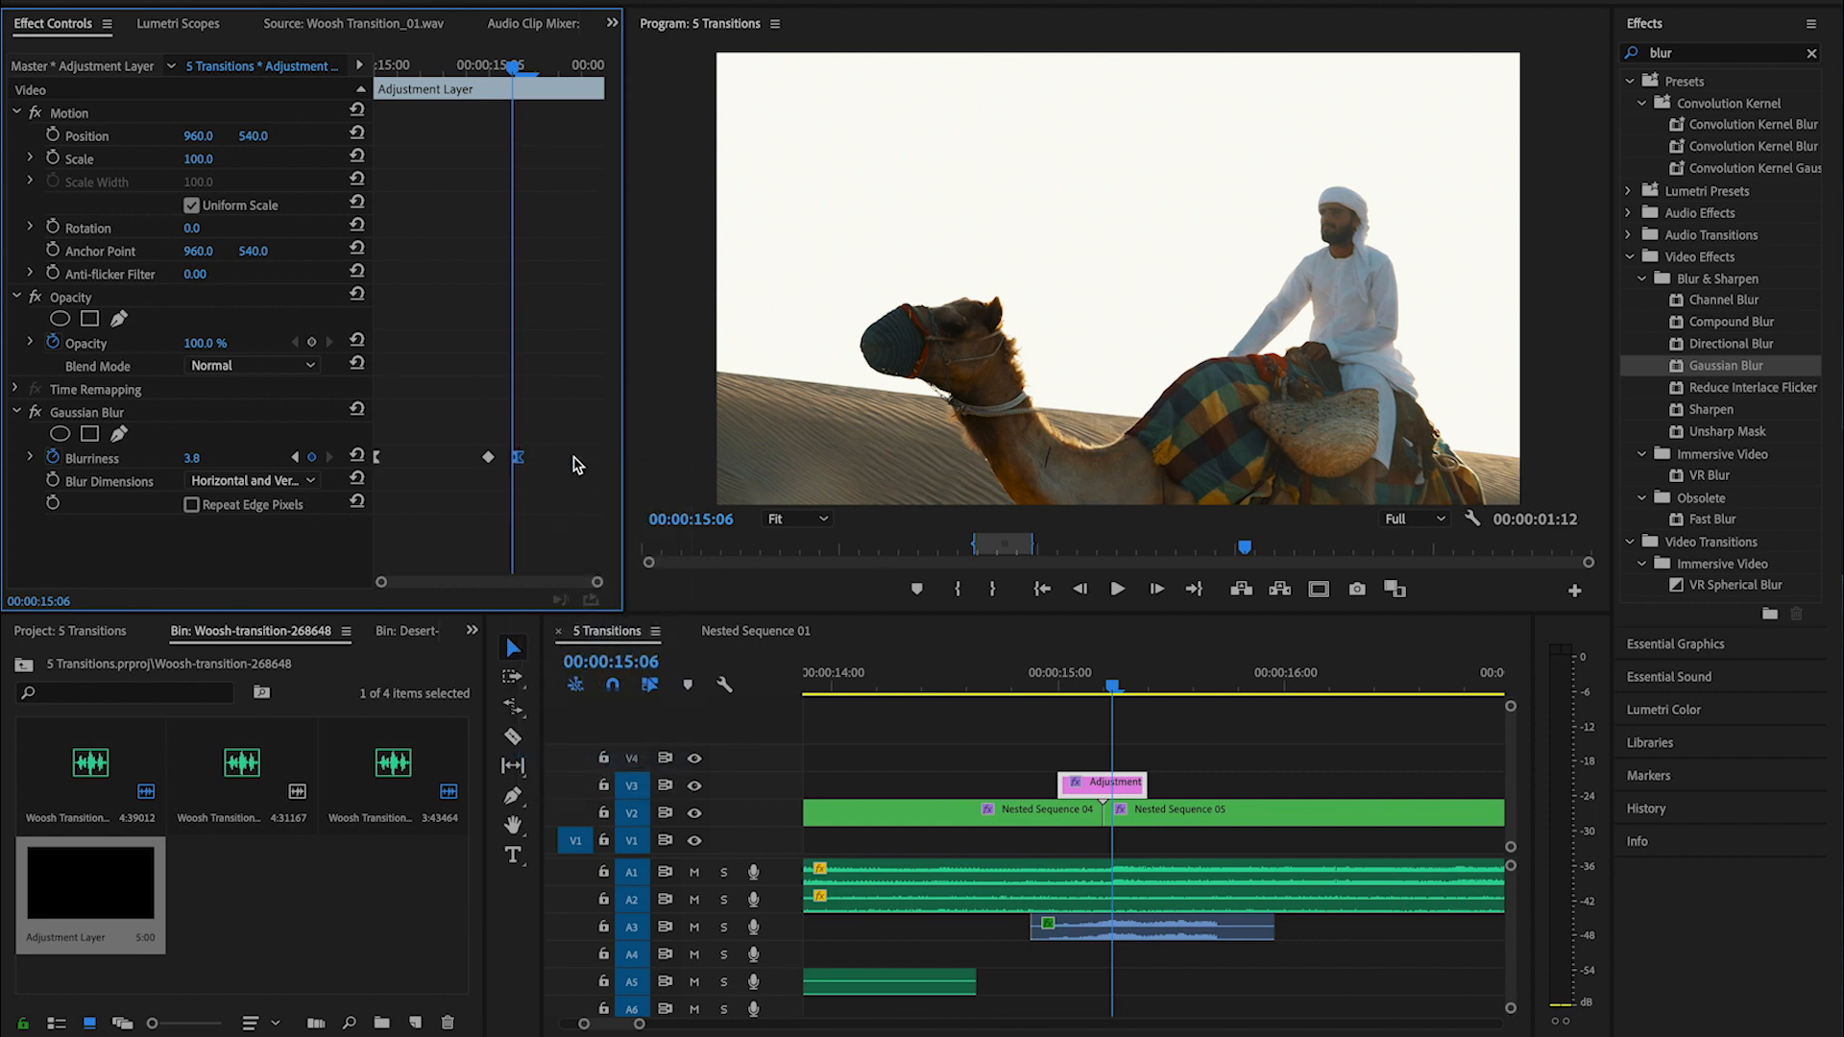
pyautogui.moveTo(577, 465); pyautogui.dragTo(651, 471)
# - Turn on Repeat Edge Pixels for the Gaussian Blur and play back the blur transition
pyautogui.click(297, 458)
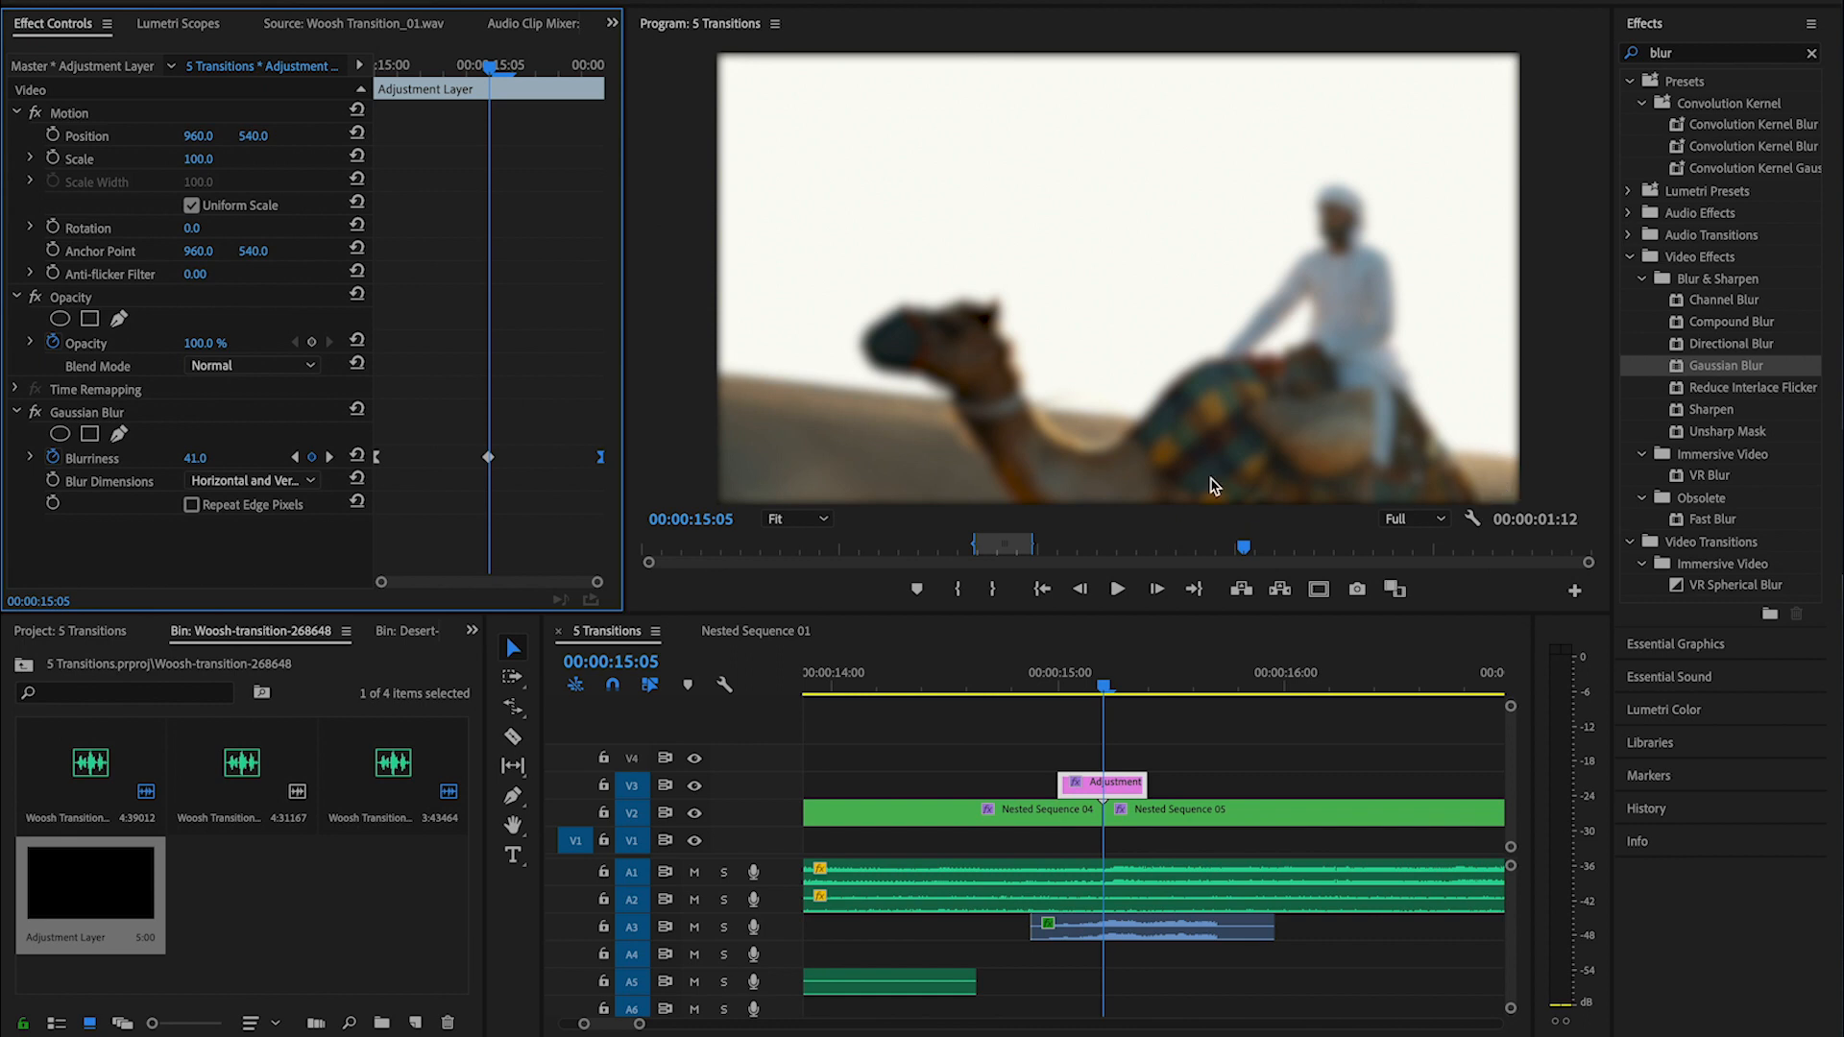
pyautogui.click(191, 505)
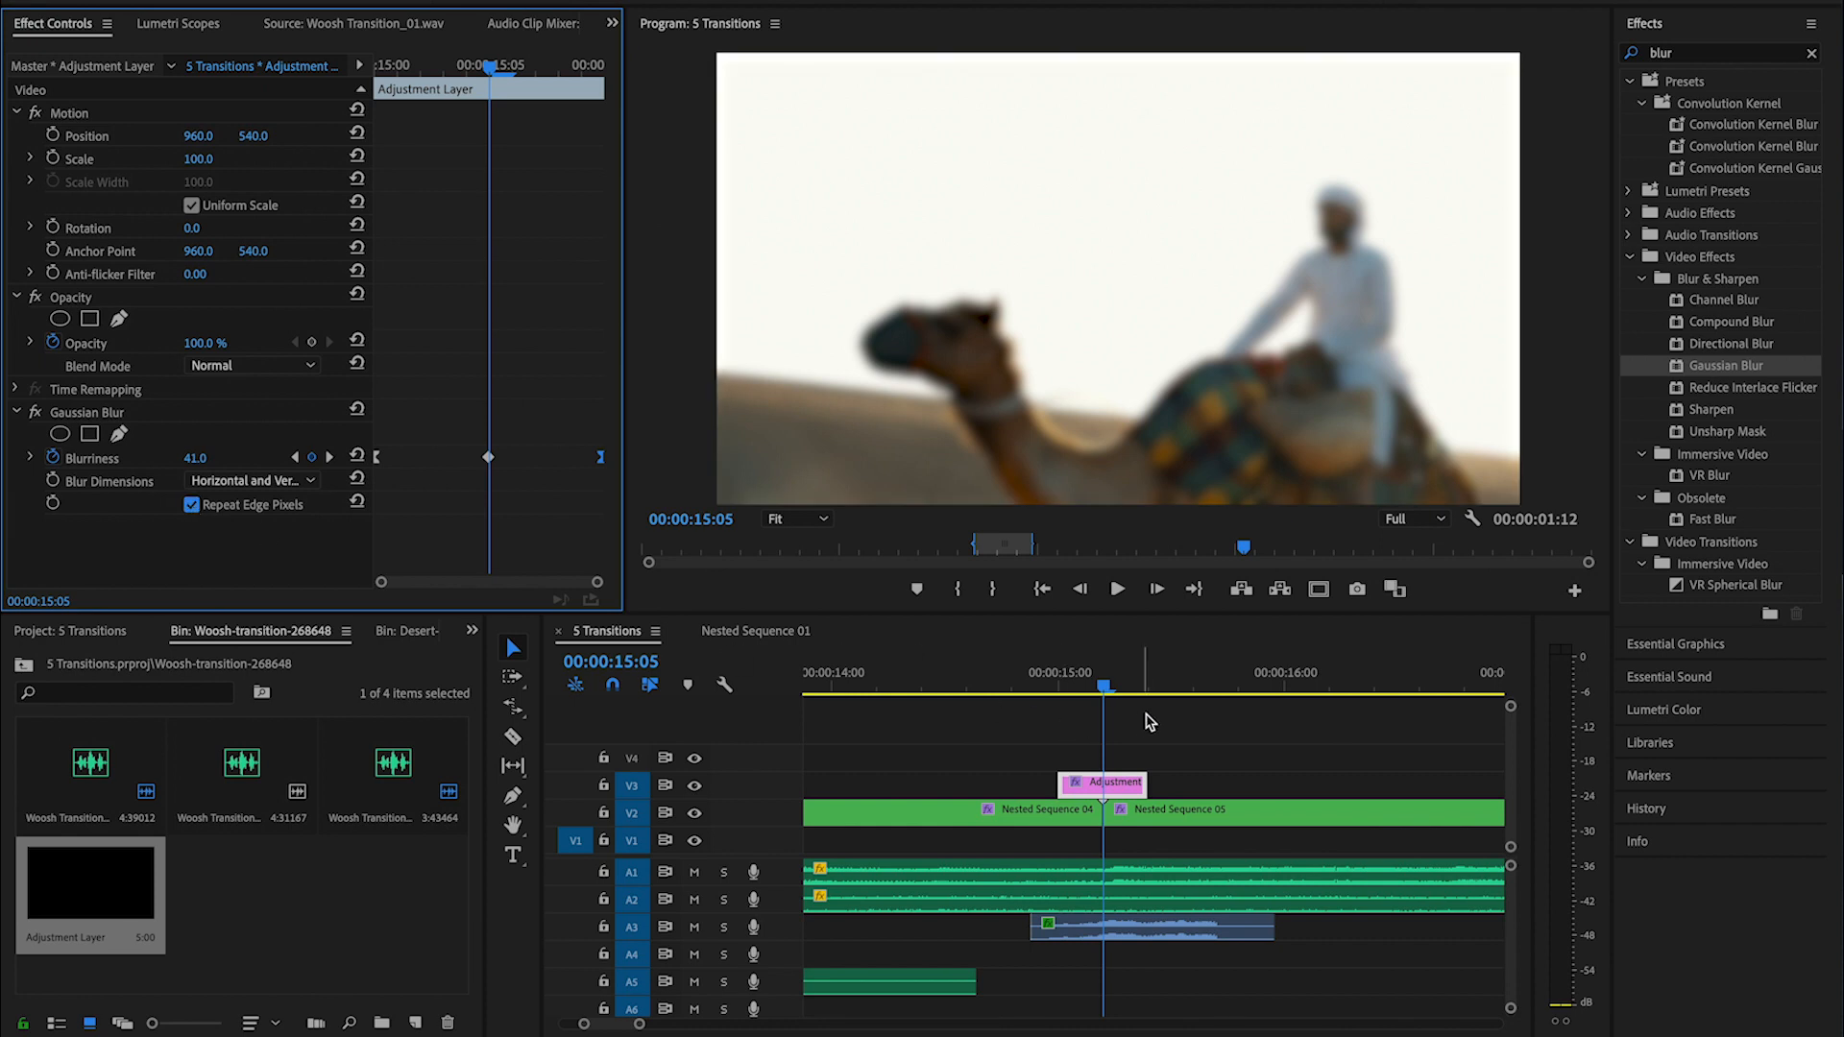
pyautogui.moveTo(1105, 687); pyautogui.dragTo(1041, 695)
pyautogui.press('space')
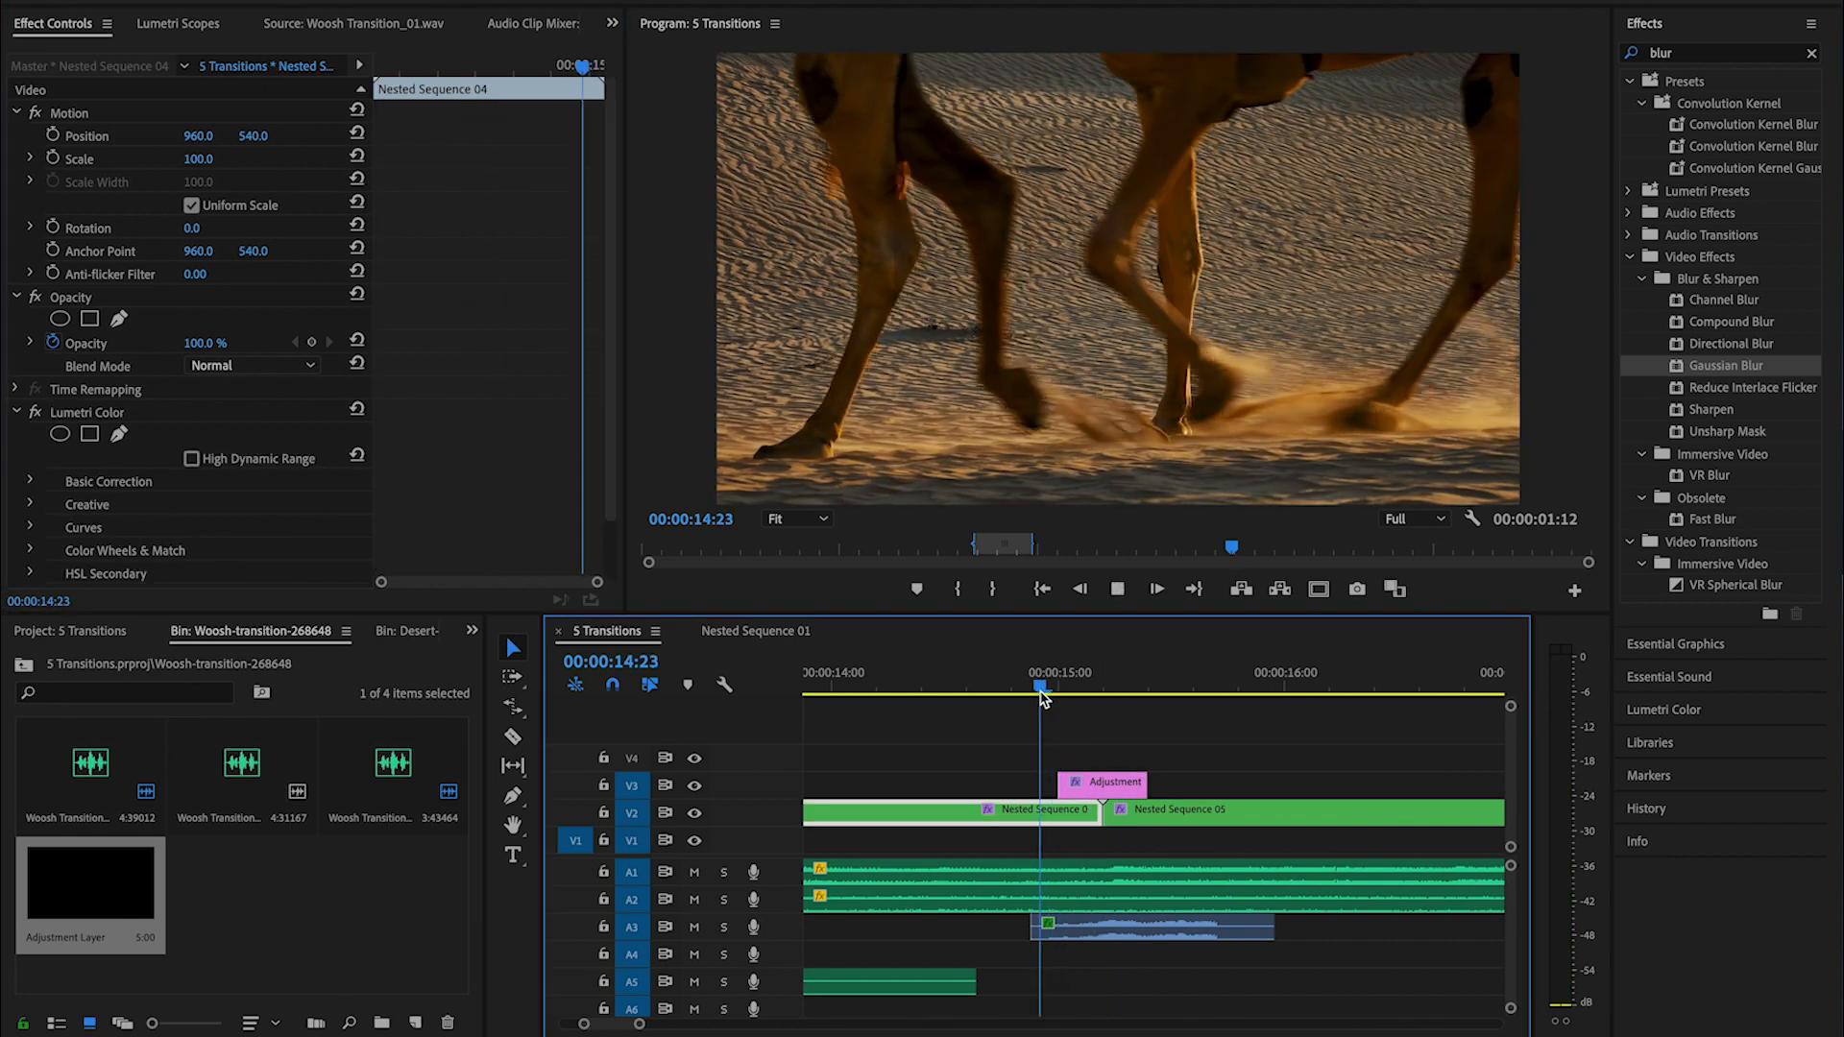
pyautogui.click(1033, 686)
pyautogui.press('space')
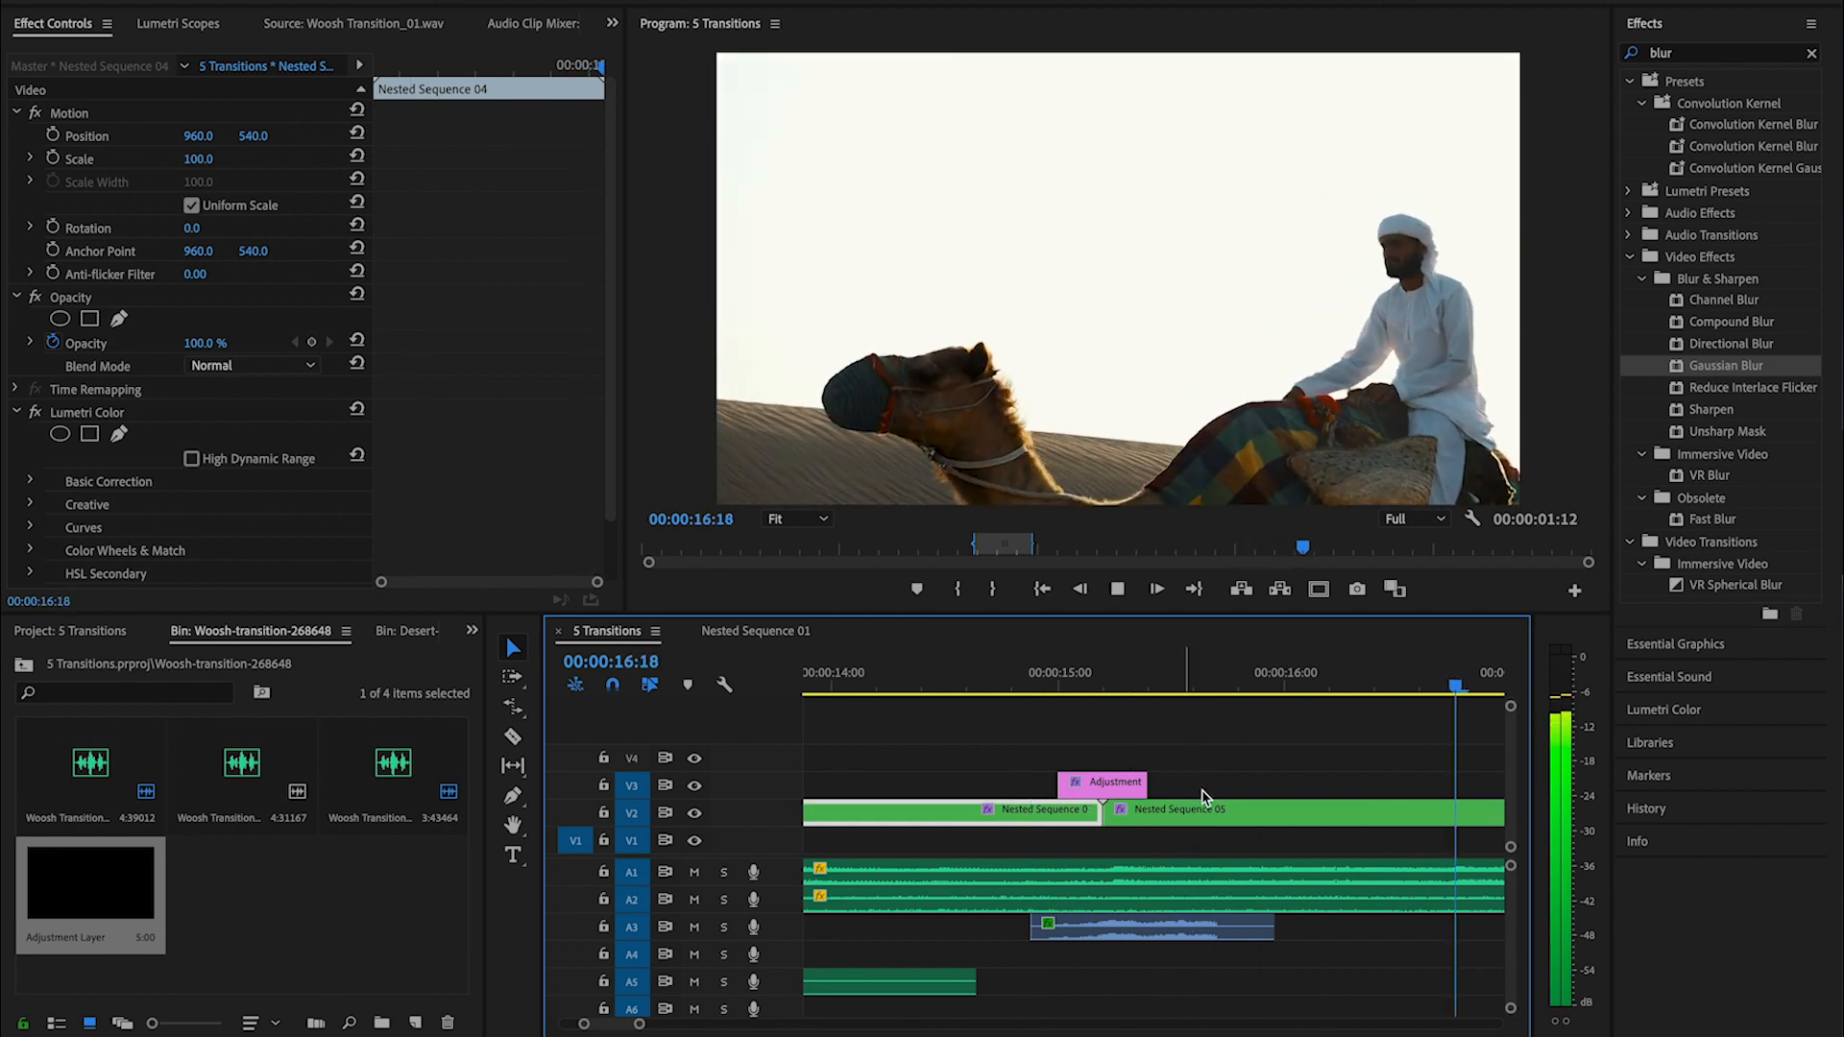
# - Move Nested Sequence 06 on V1 to start at 00:00:17:21, overlapping beneath the end of Nested Sequence 05
pyautogui.press('\\')
pyautogui.press('space')
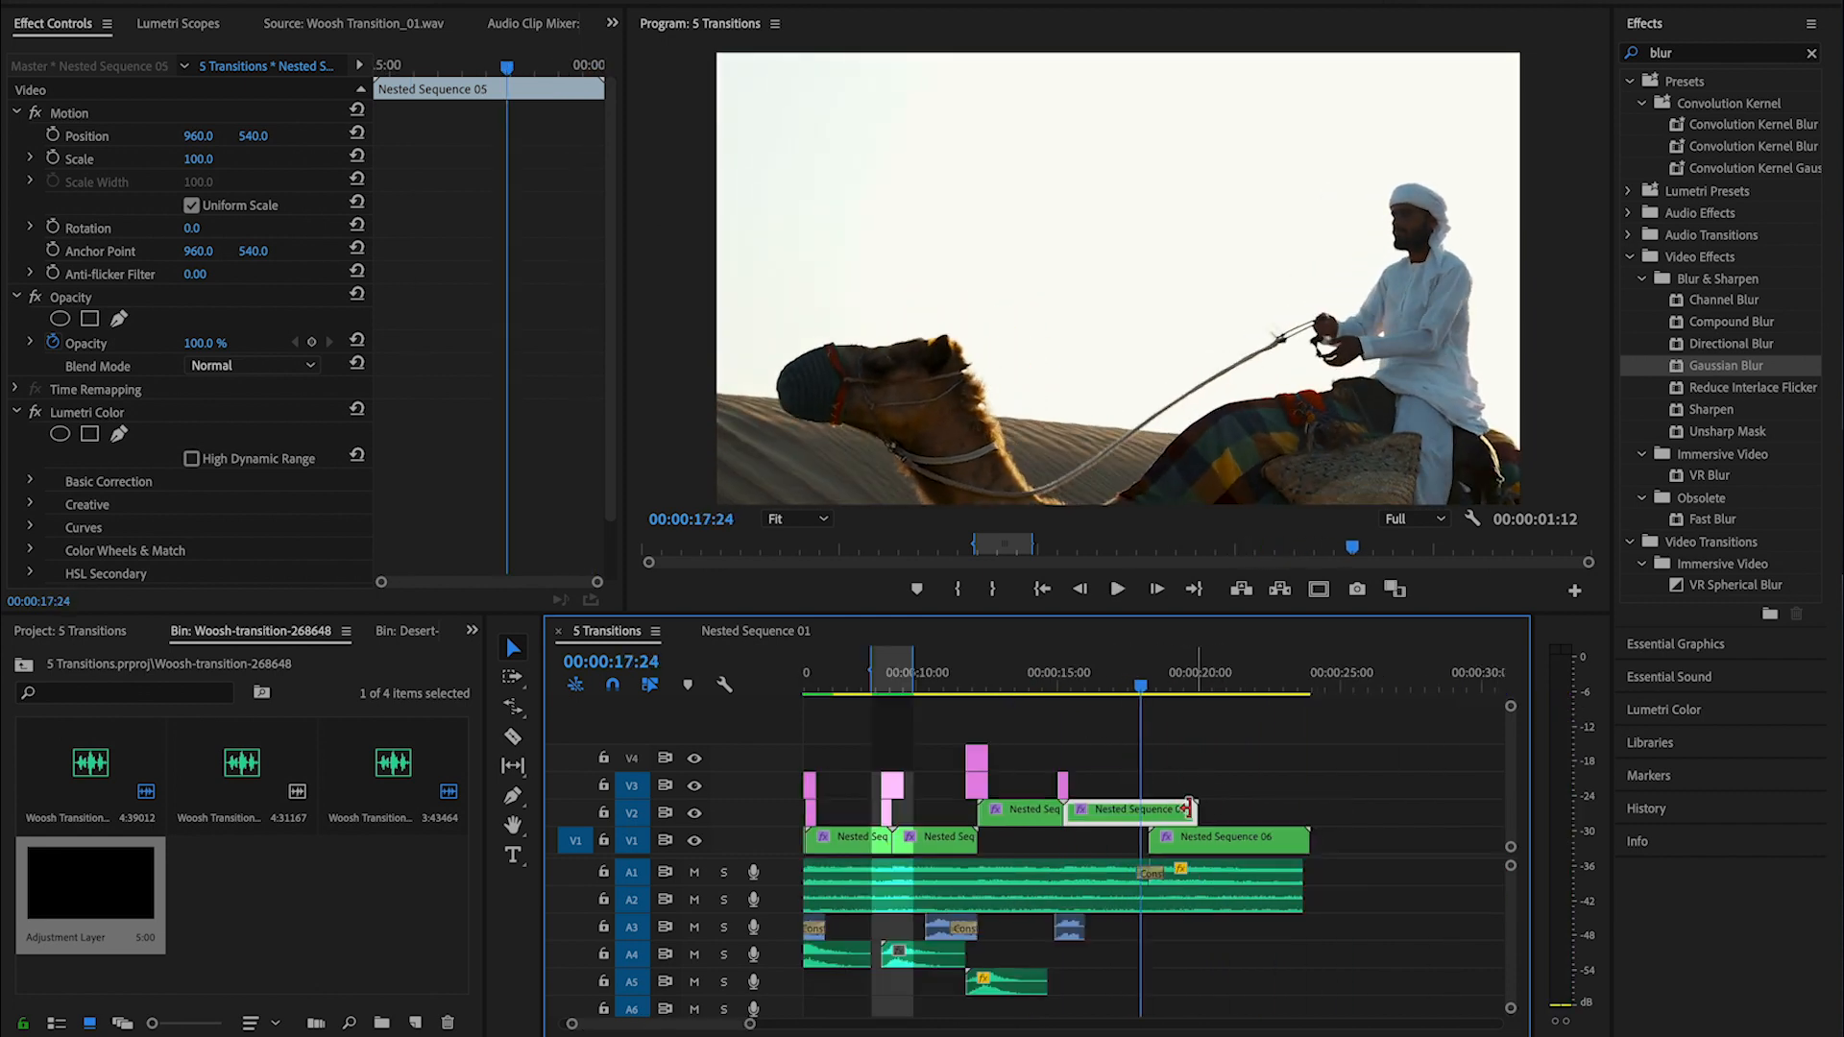
pyautogui.press('space')
pyautogui.press('Left')
pyautogui.press('Left')
pyautogui.press('Left')
pyautogui.press('Left')
pyautogui.press('Left')
pyautogui.press('Left')
pyautogui.press('Left')
pyautogui.press('Left')
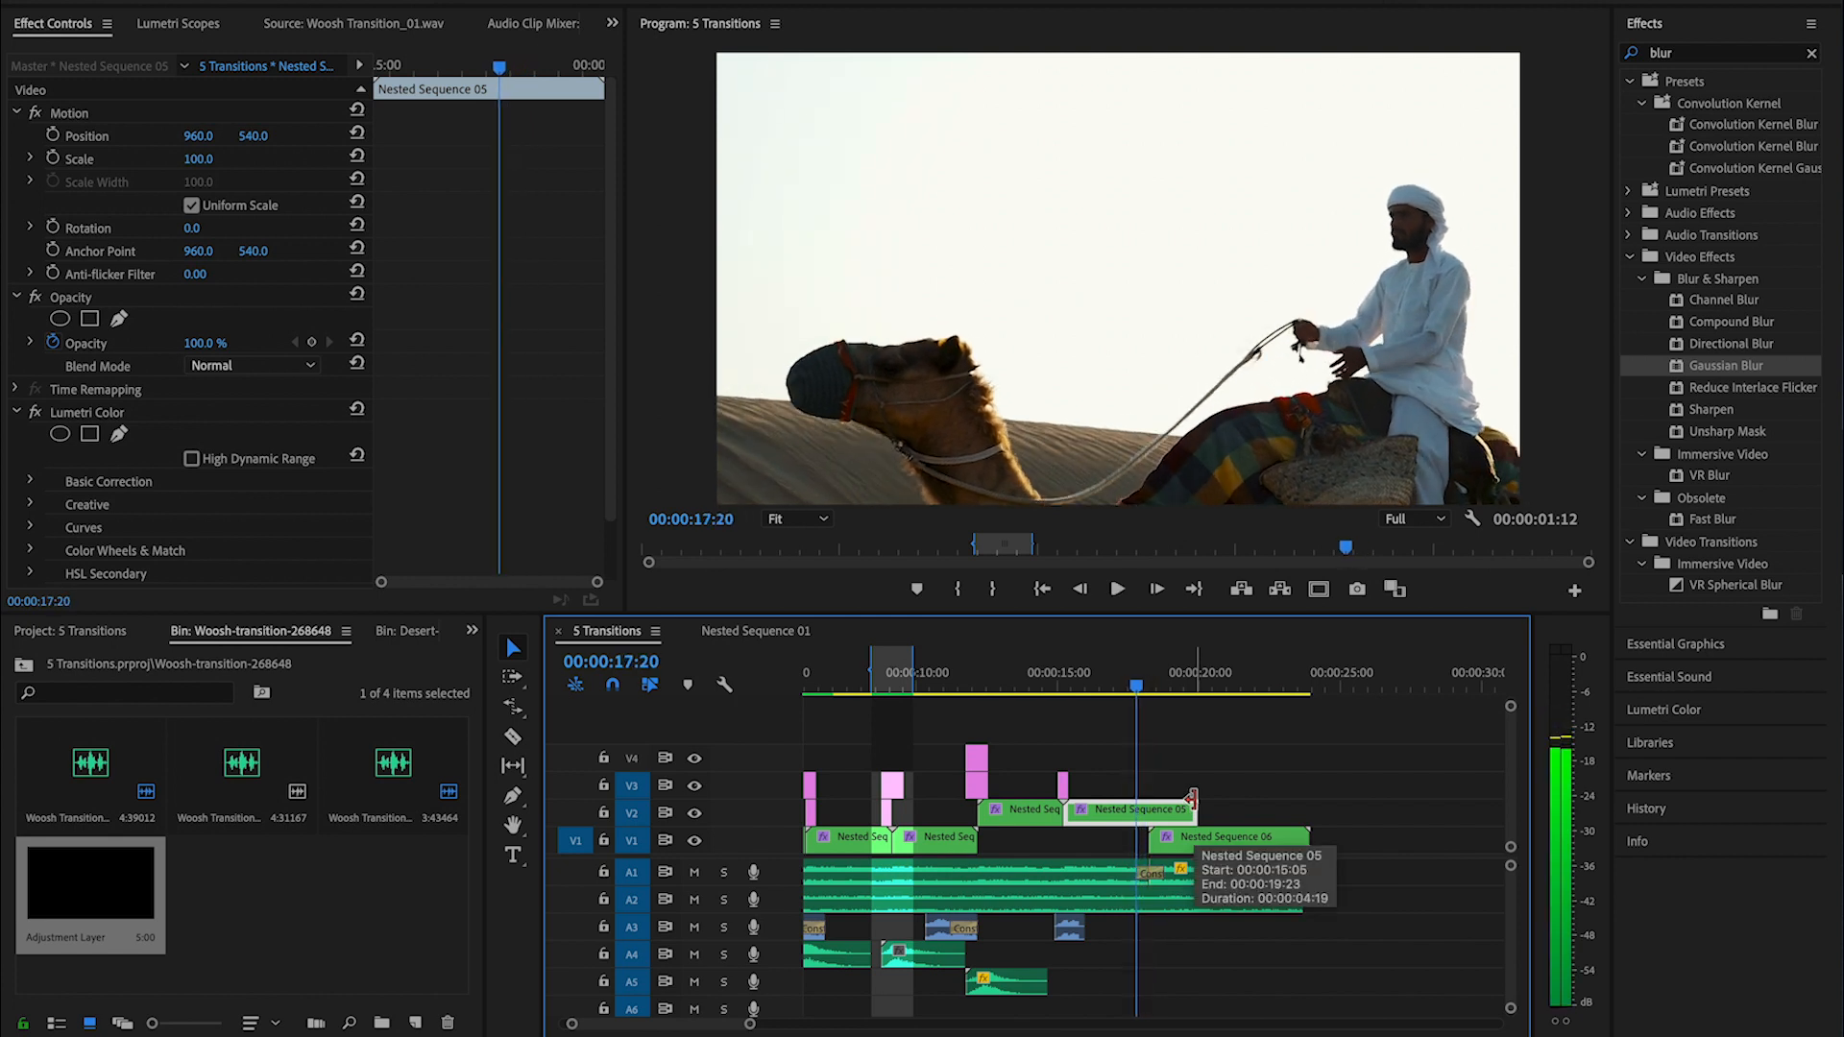
pyautogui.press('Right')
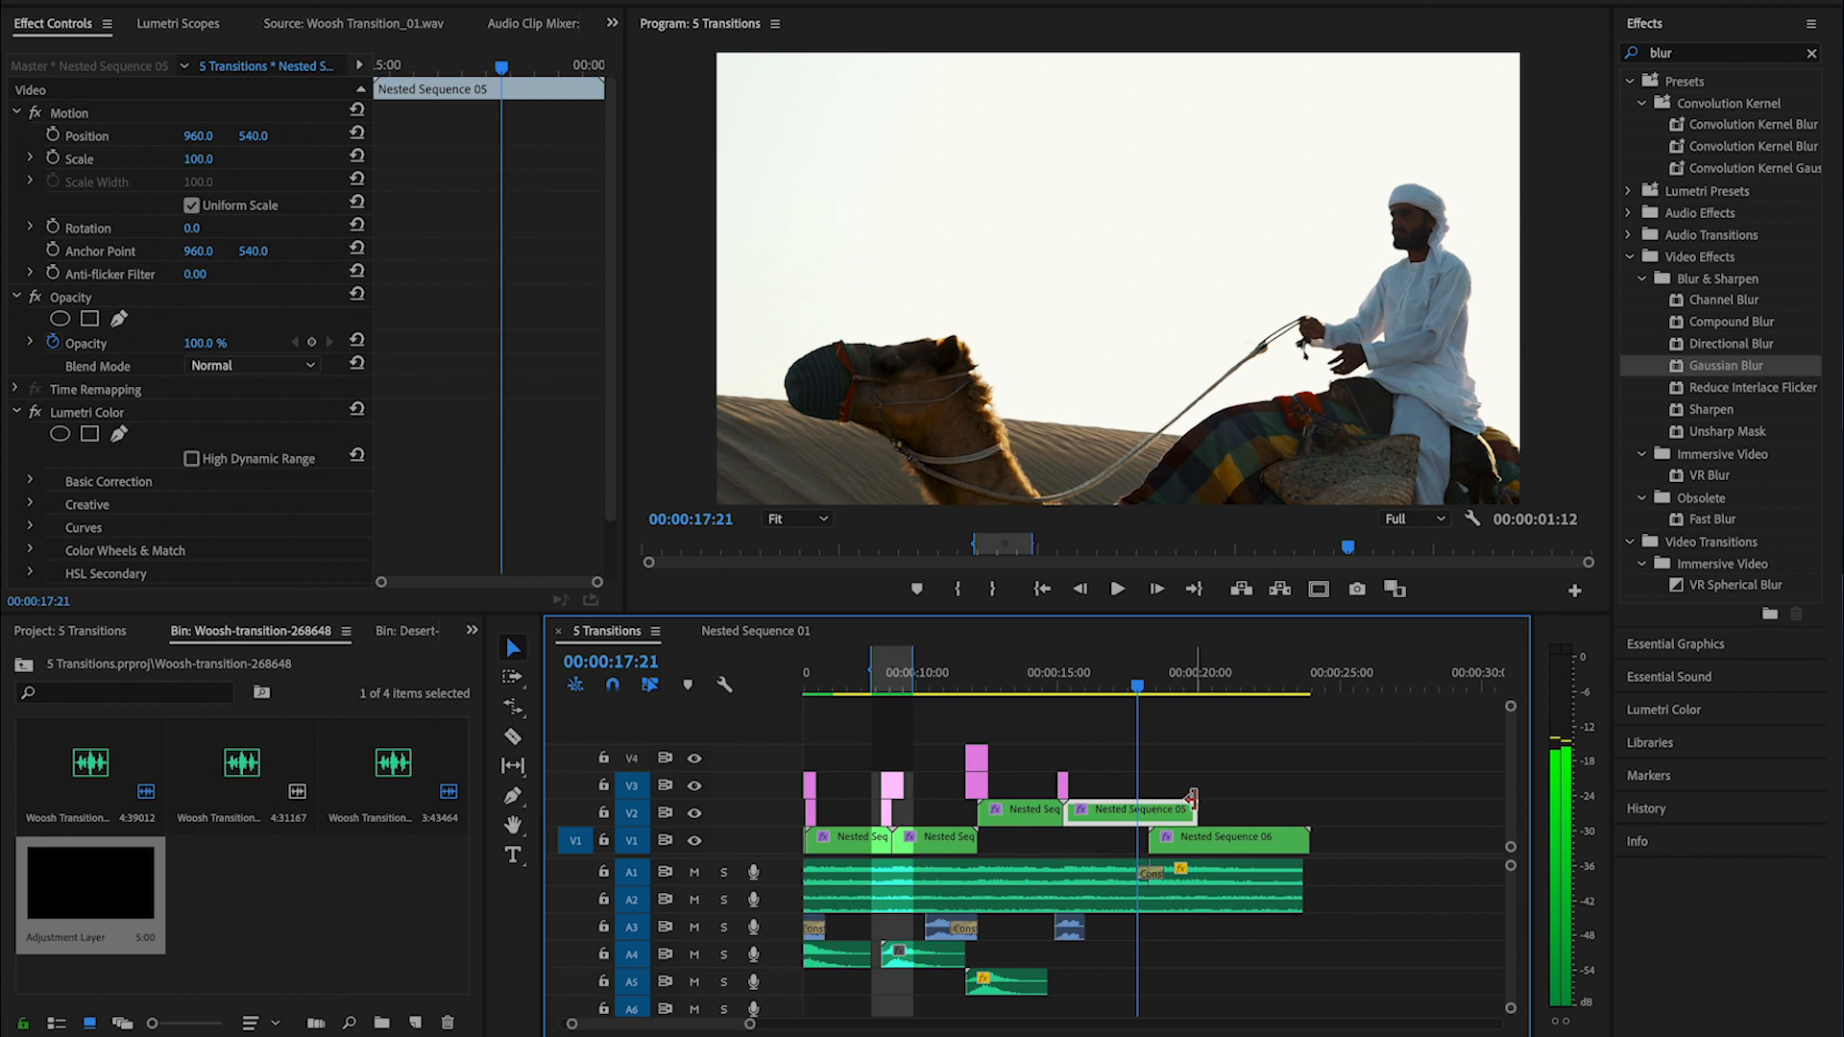
pyautogui.moveTo(1202, 837); pyautogui.dragTo(1195, 845)
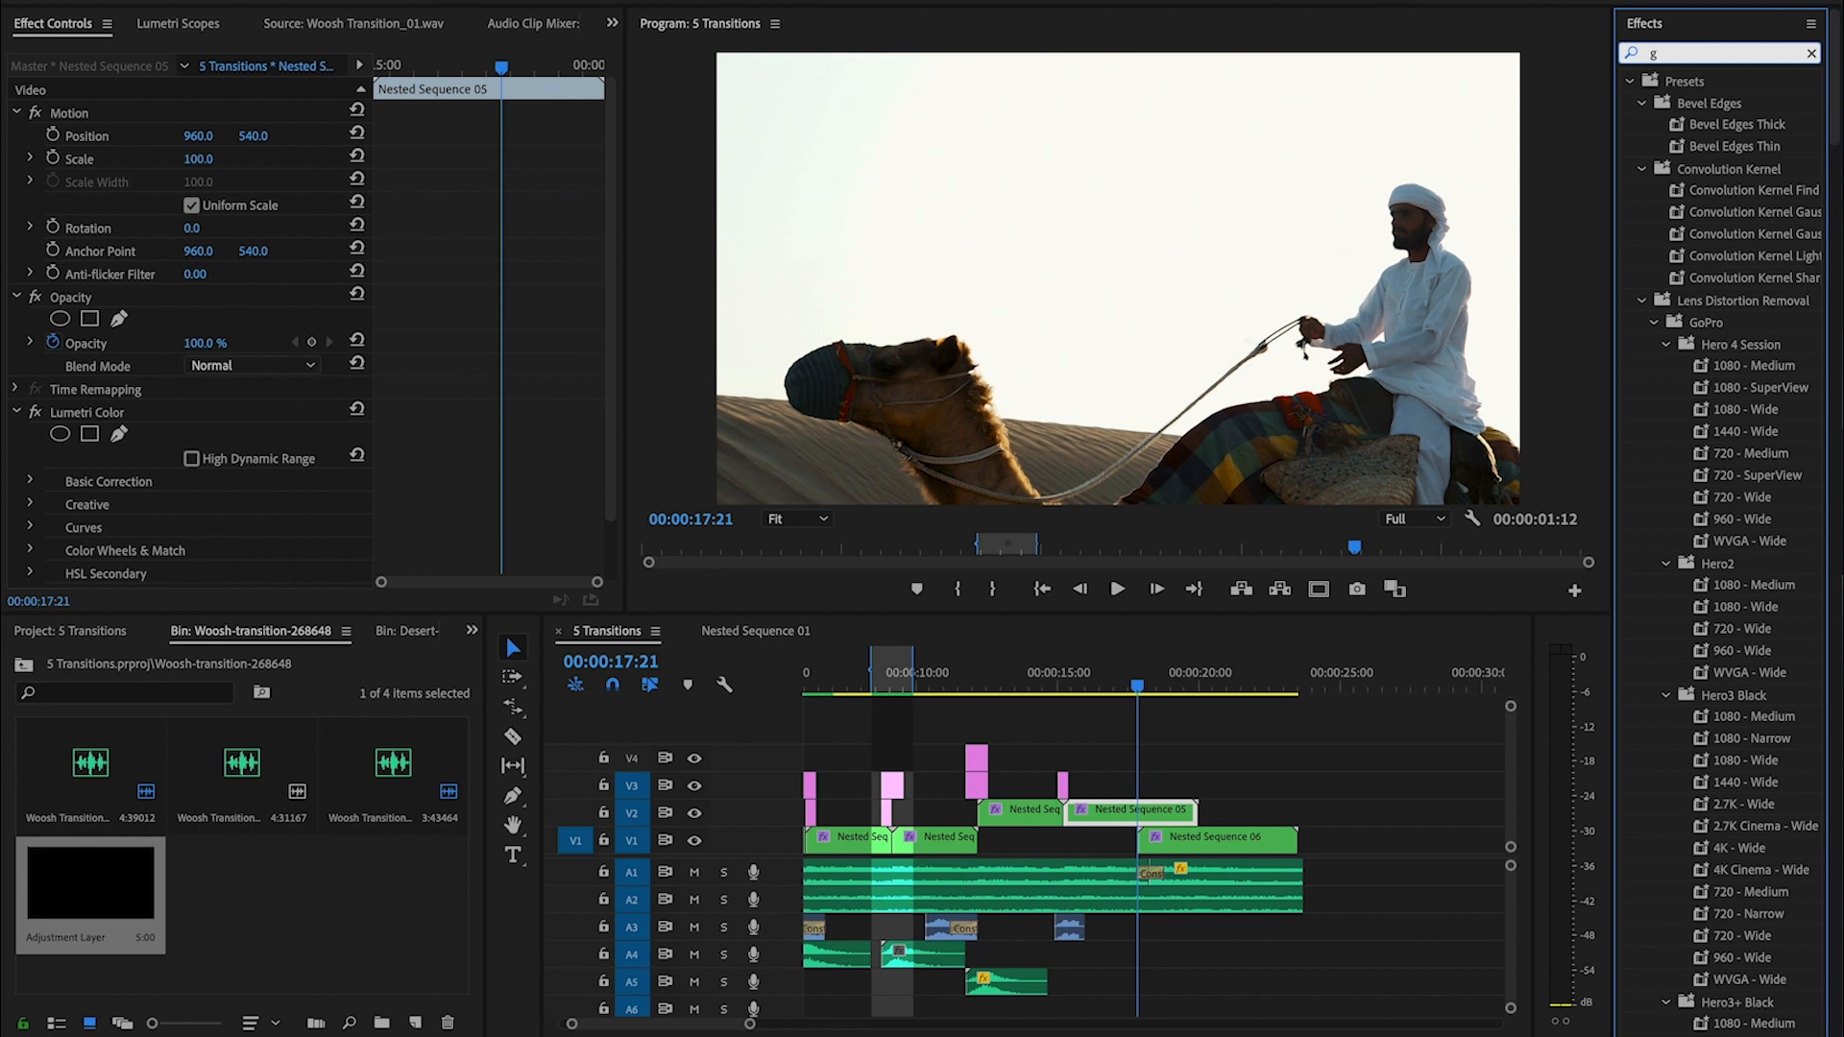
# - Apply the Gradient Wipe video effect to Nested Sequence 05 and enable Transition Completion and Transition Softness keyframes at 00:00:17:21
pyautogui.write('radi')
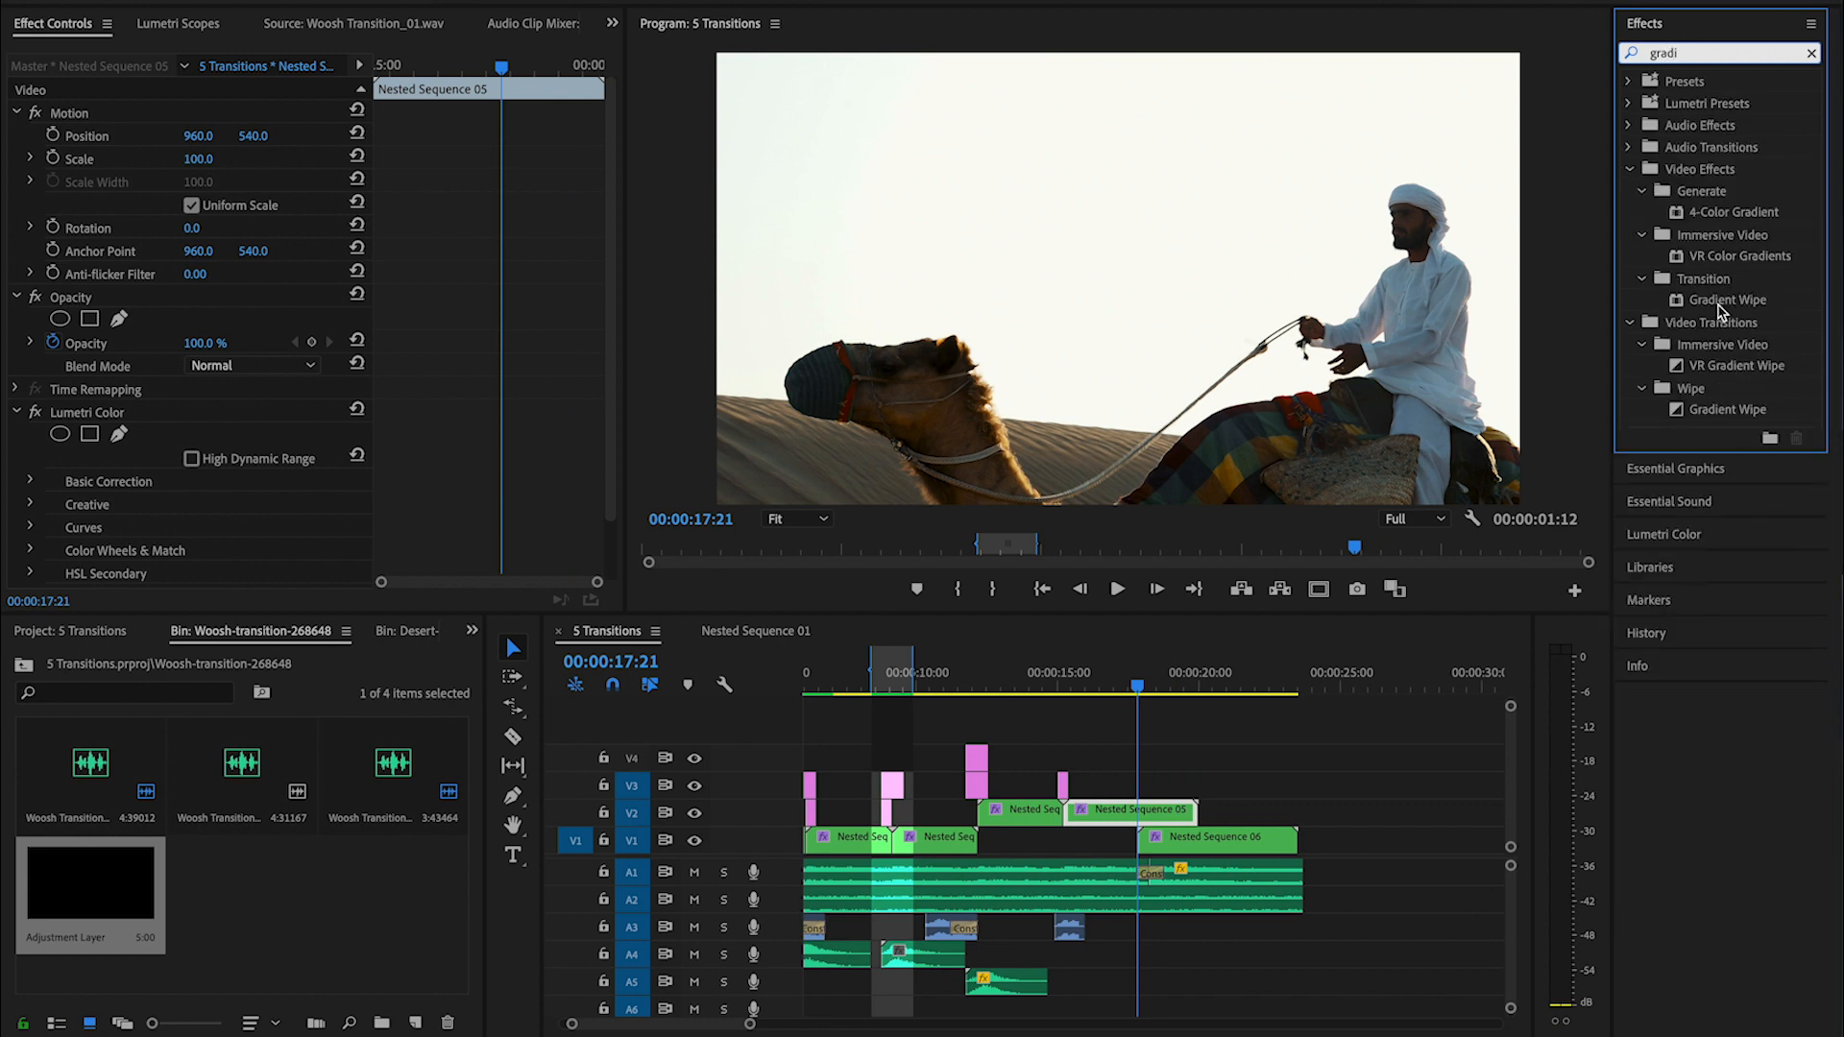
pyautogui.click(1720, 302)
pyautogui.moveTo(1162, 807); pyautogui.dragTo(1162, 809)
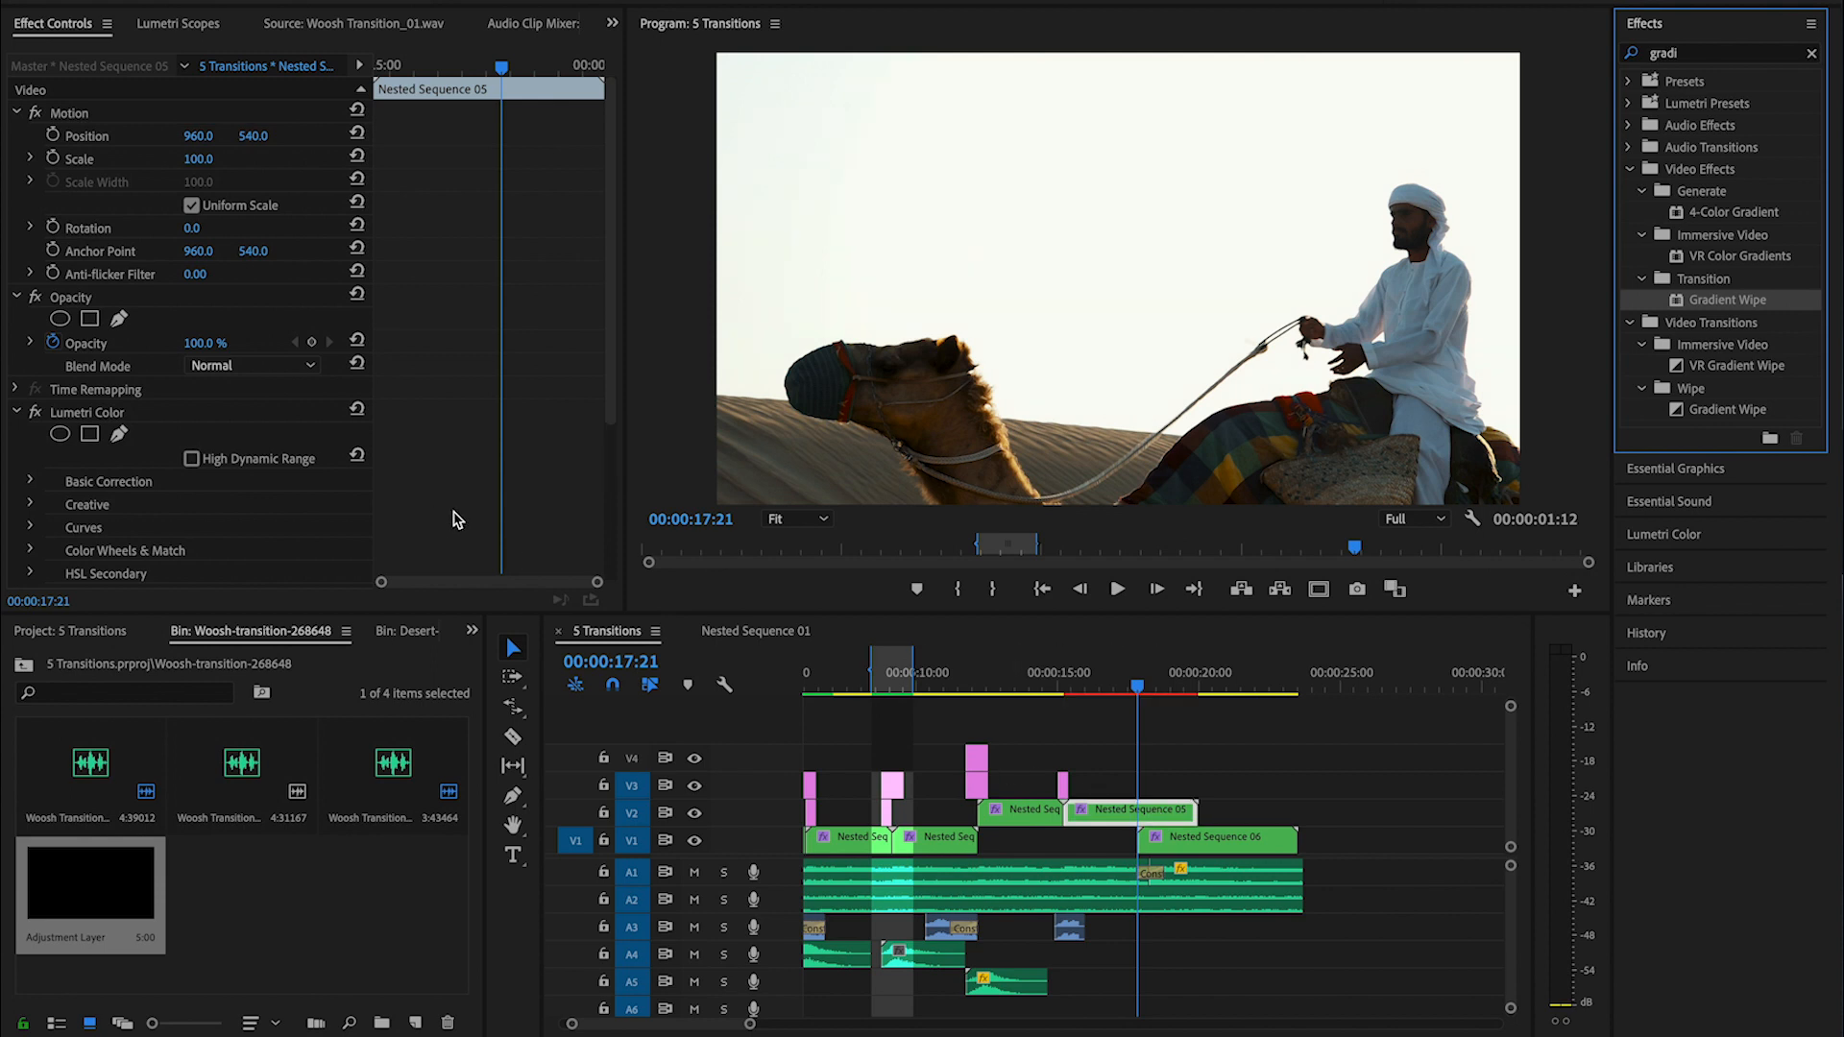
pyautogui.scroll(-5, 457, 519)
pyautogui.click(105, 462)
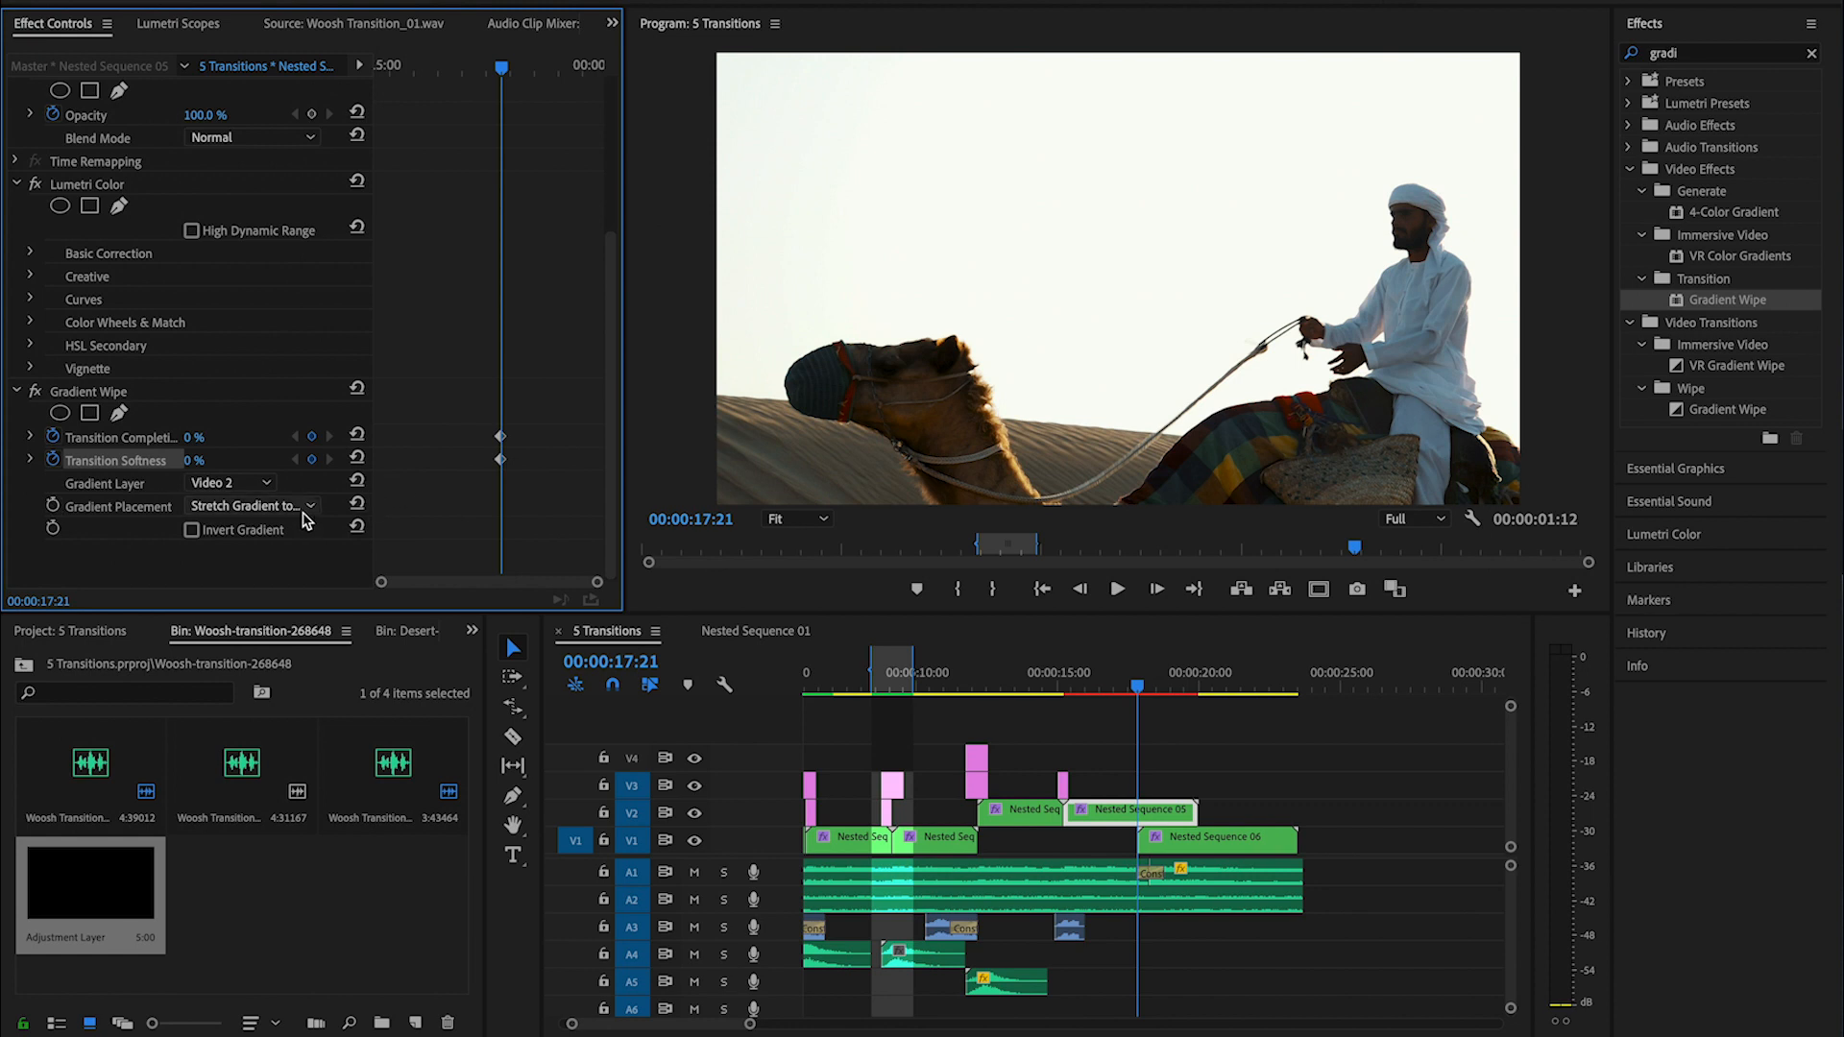
# - Add a raised Transition Completion keyframe at 00:00:18:24 and move it near the clip's end, at about 00:00:19:16
pyautogui.press('space')
pyautogui.press('space')
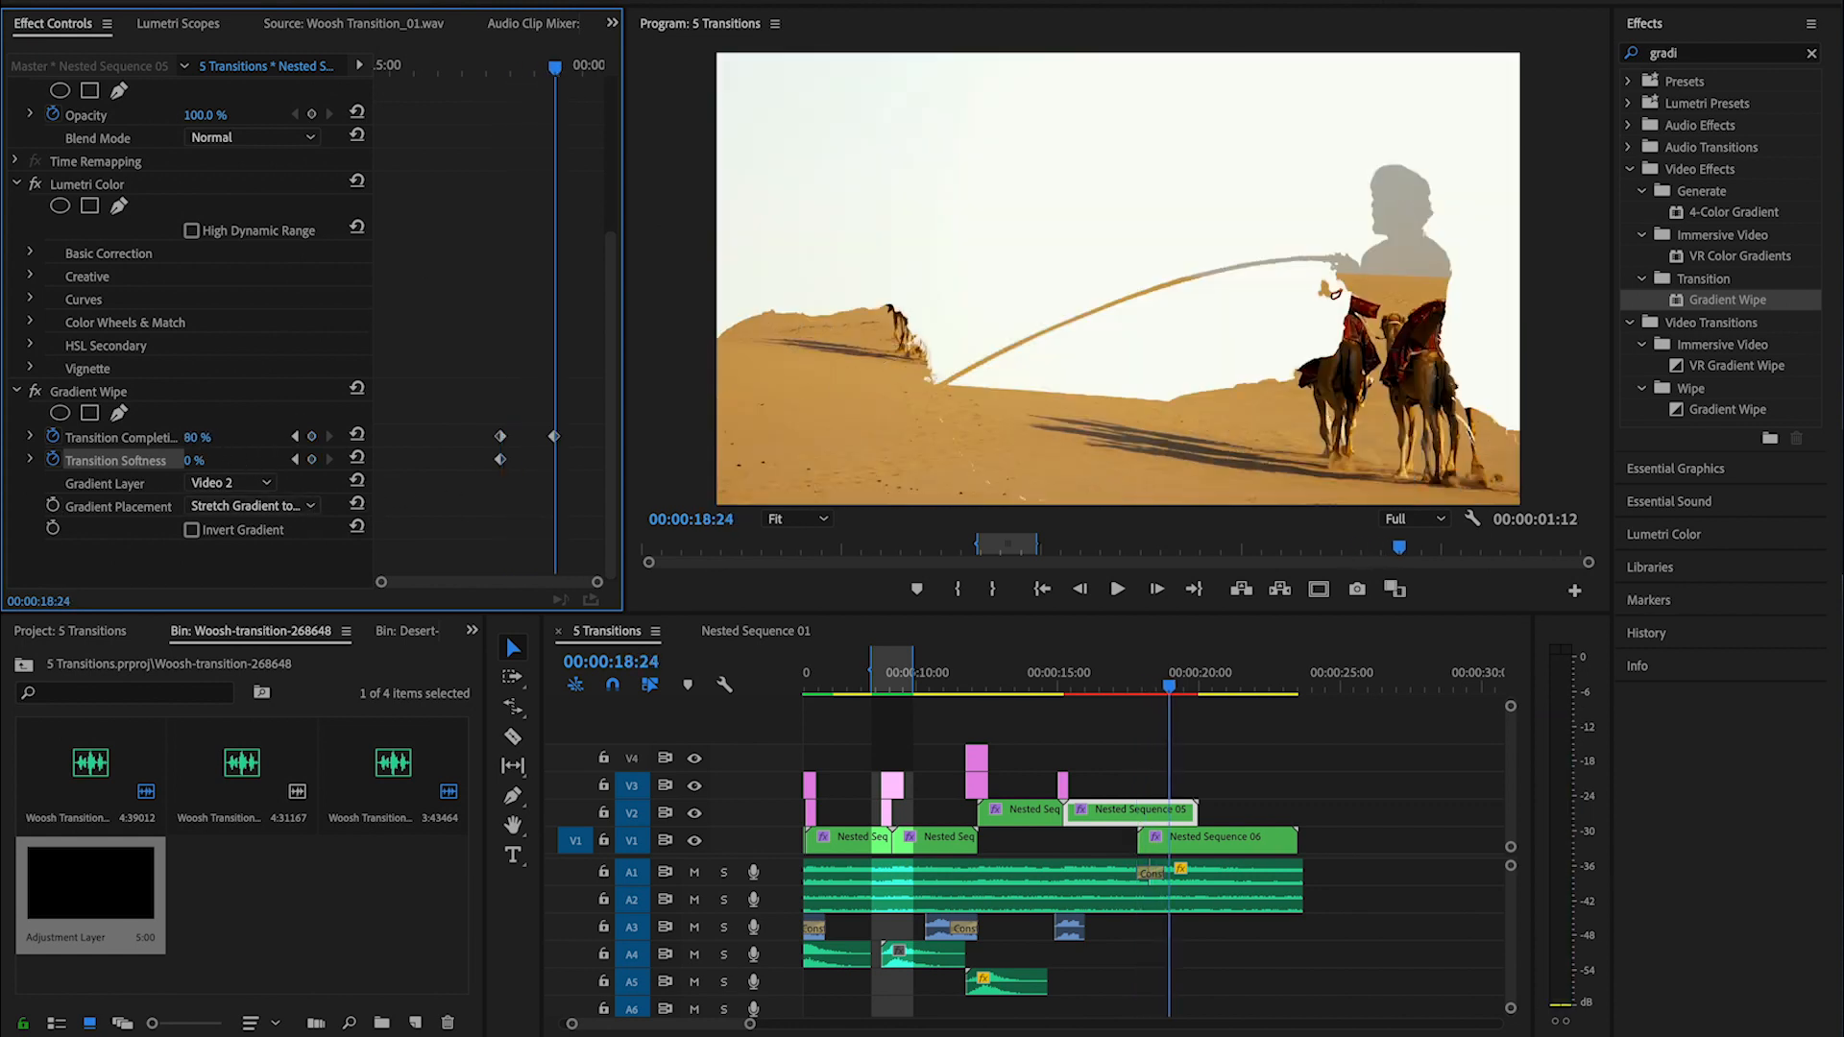
pyautogui.moveTo(197, 438)
pyautogui.mouseDown()
pyautogui.moveTo(163, 438)
pyautogui.moveTo(187, 438)
pyautogui.mouseUp()
pyautogui.moveTo(555, 437); pyautogui.dragTo(587, 437)
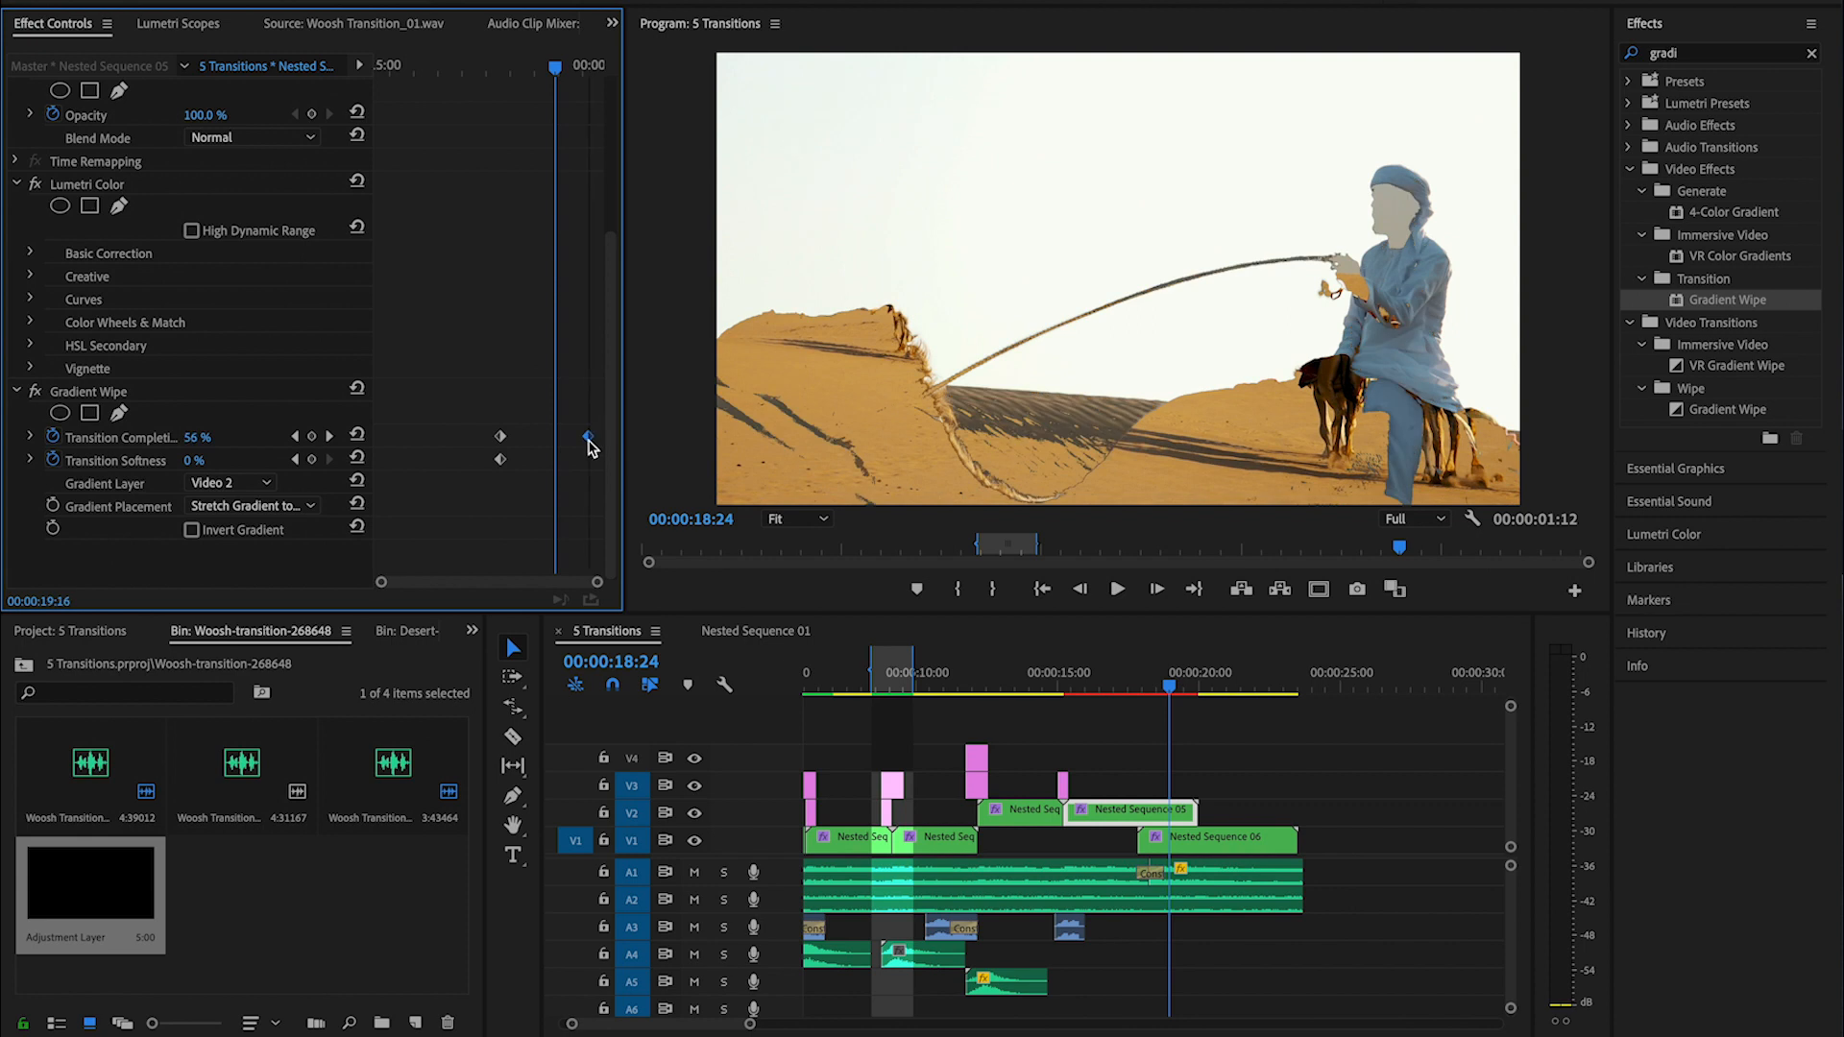
# - Remove the Gradient Wipe's Transition Softness keyframe and set Transition Softness to 10 %
pyautogui.moveTo(555, 72); pyautogui.dragTo(540, 73)
pyautogui.click(500, 460)
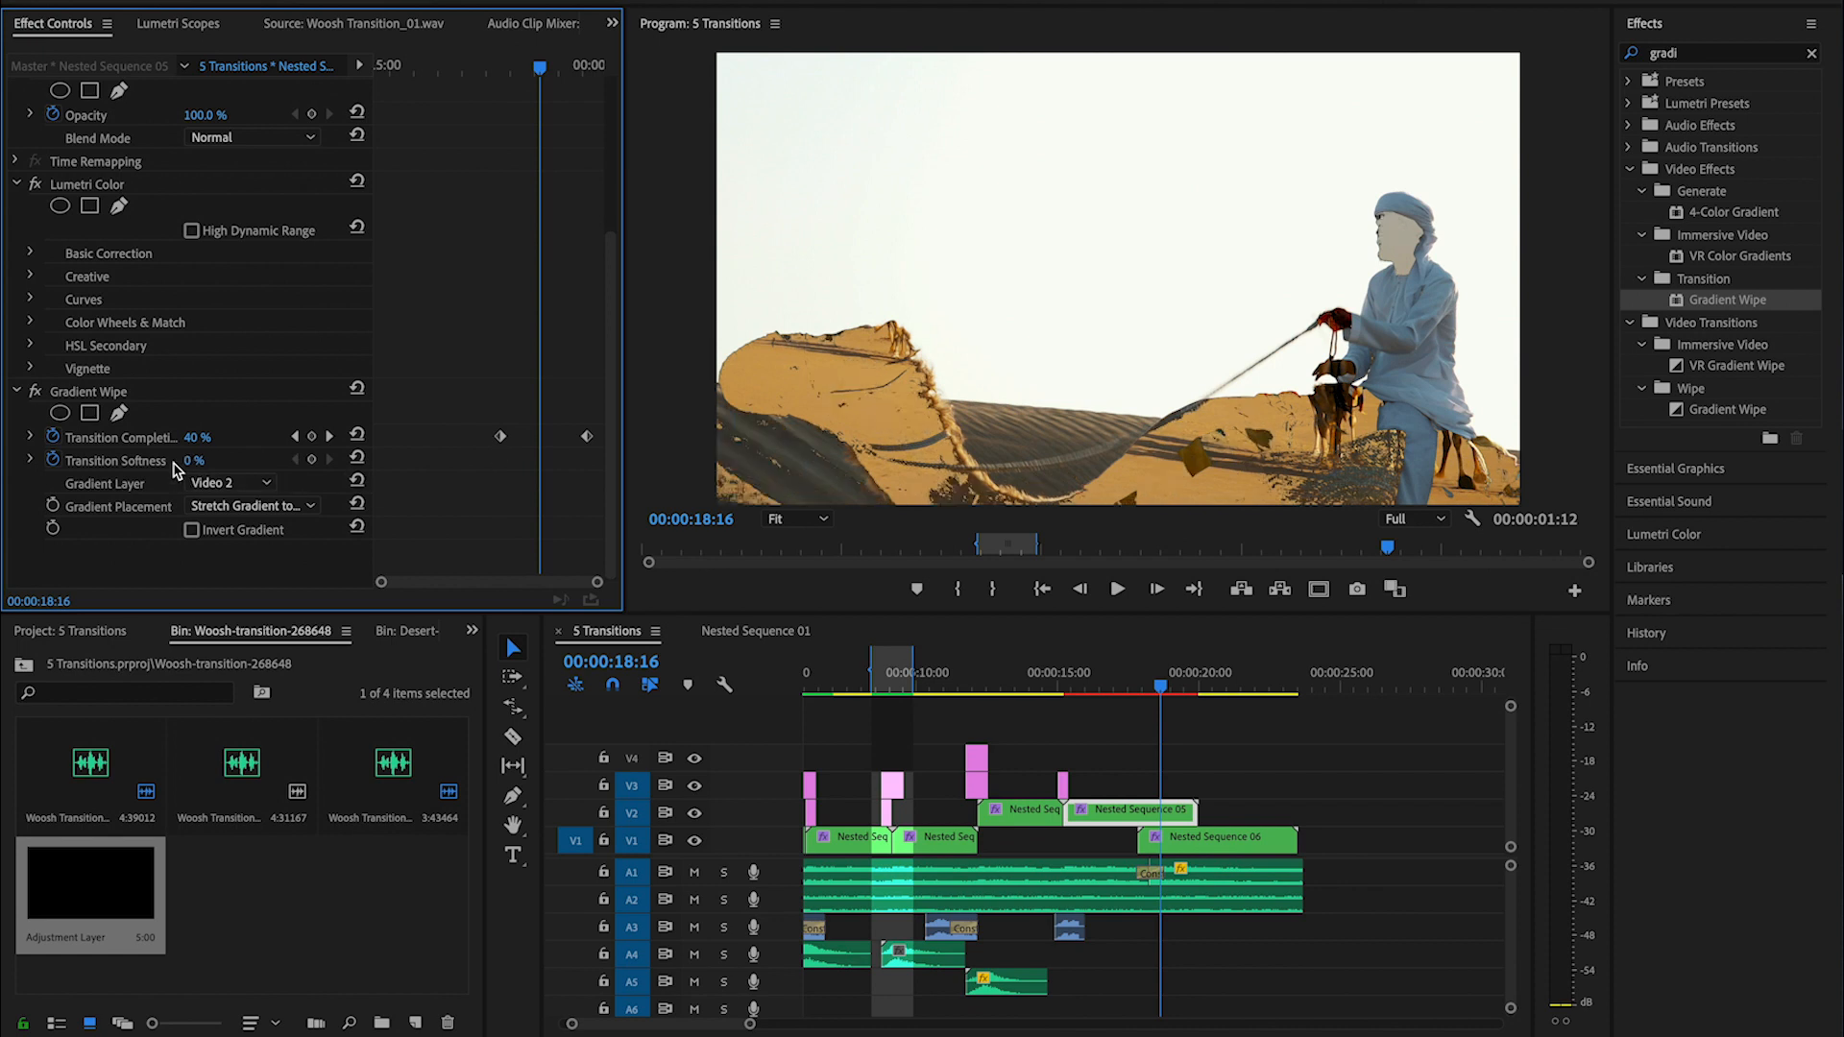
pyautogui.moveTo(197, 463); pyautogui.dragTo(228, 471)
pyautogui.click(213, 461)
pyautogui.write('10')
pyautogui.press('Return')
# - Play back the gradient wipe from the start of the overlap and turn on Invert Gradient
pyautogui.moveTo(1160, 684); pyautogui.dragTo(1138, 684)
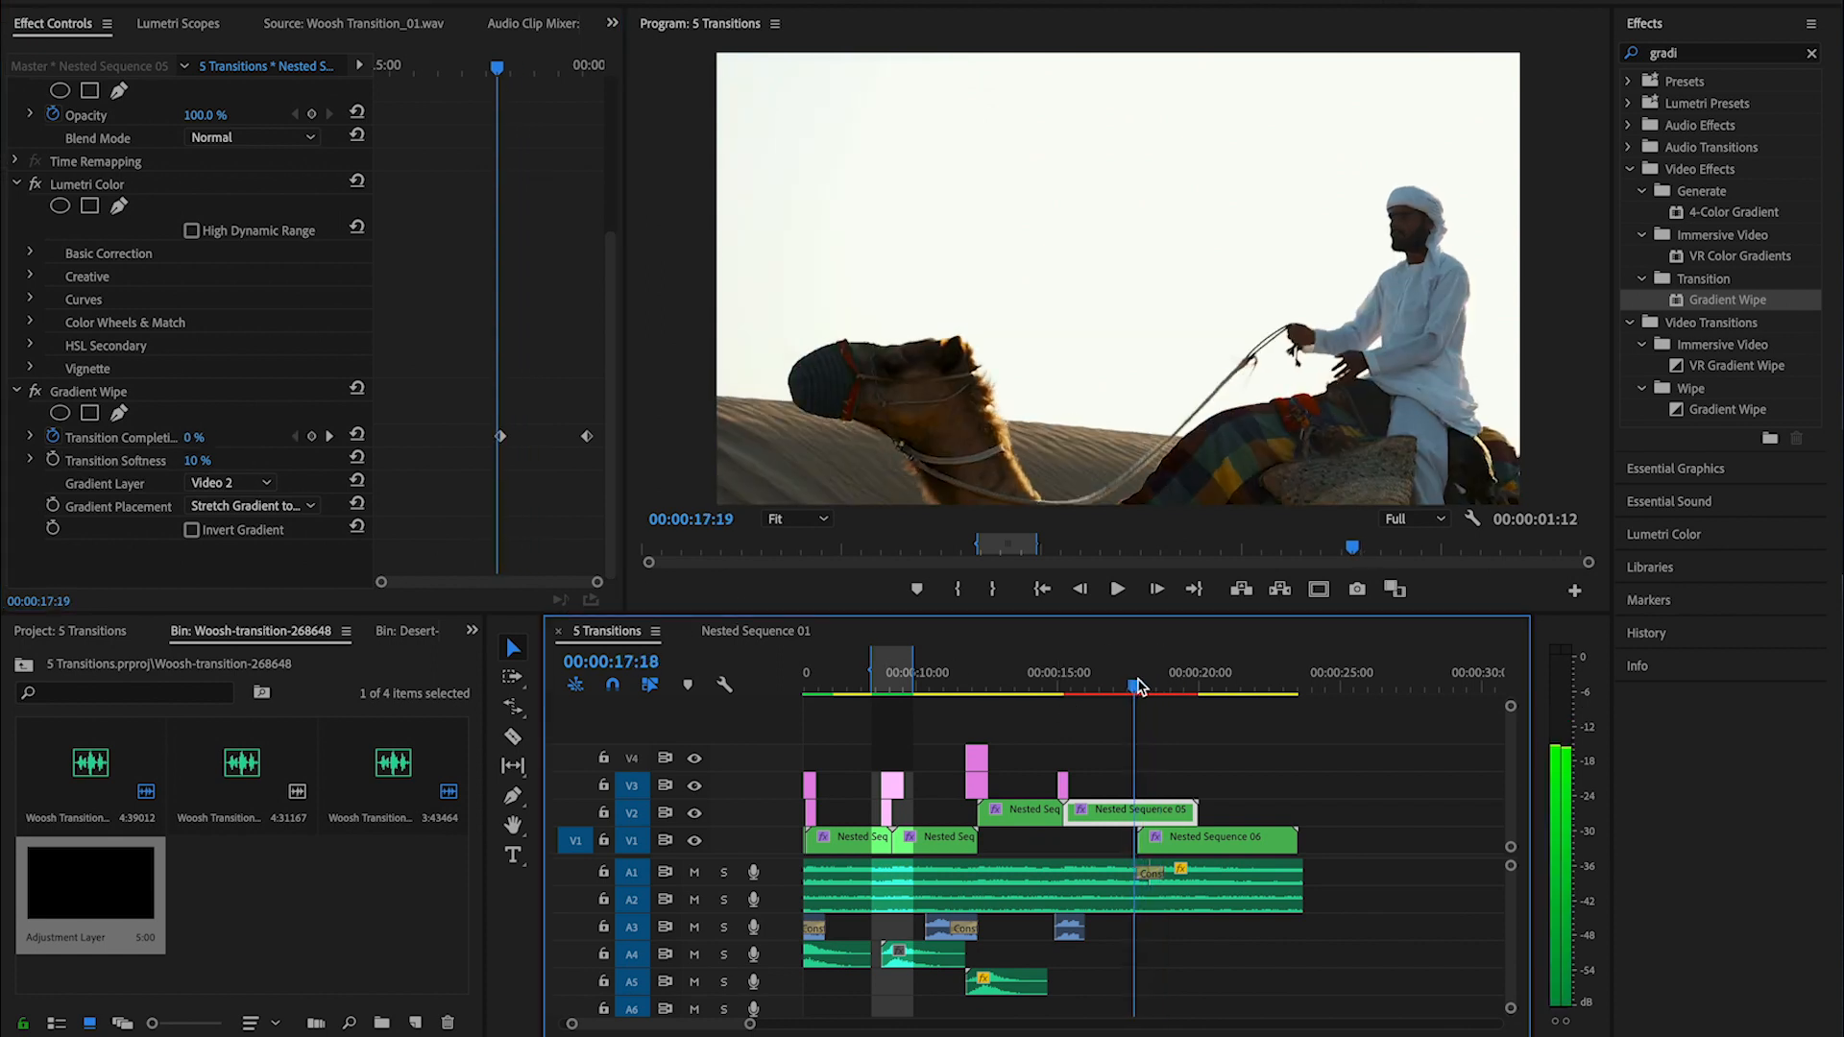
pyautogui.press('space')
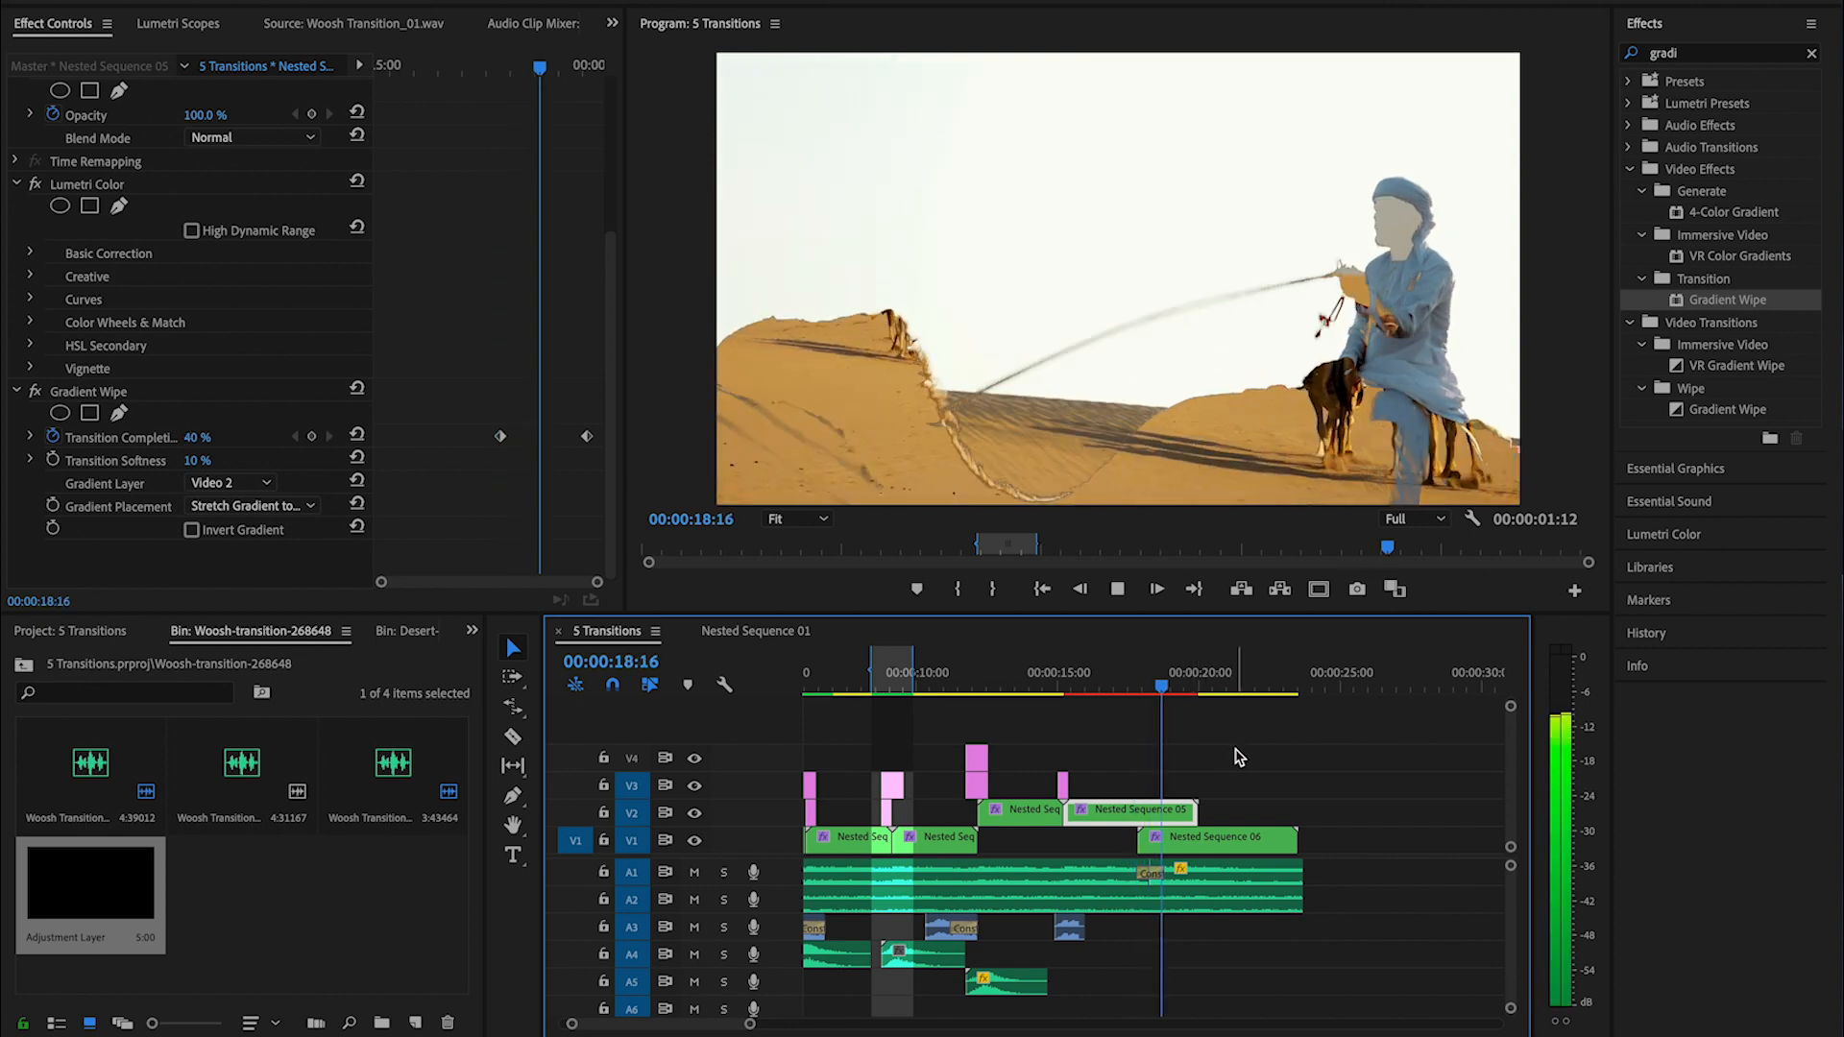
pyautogui.click(192, 531)
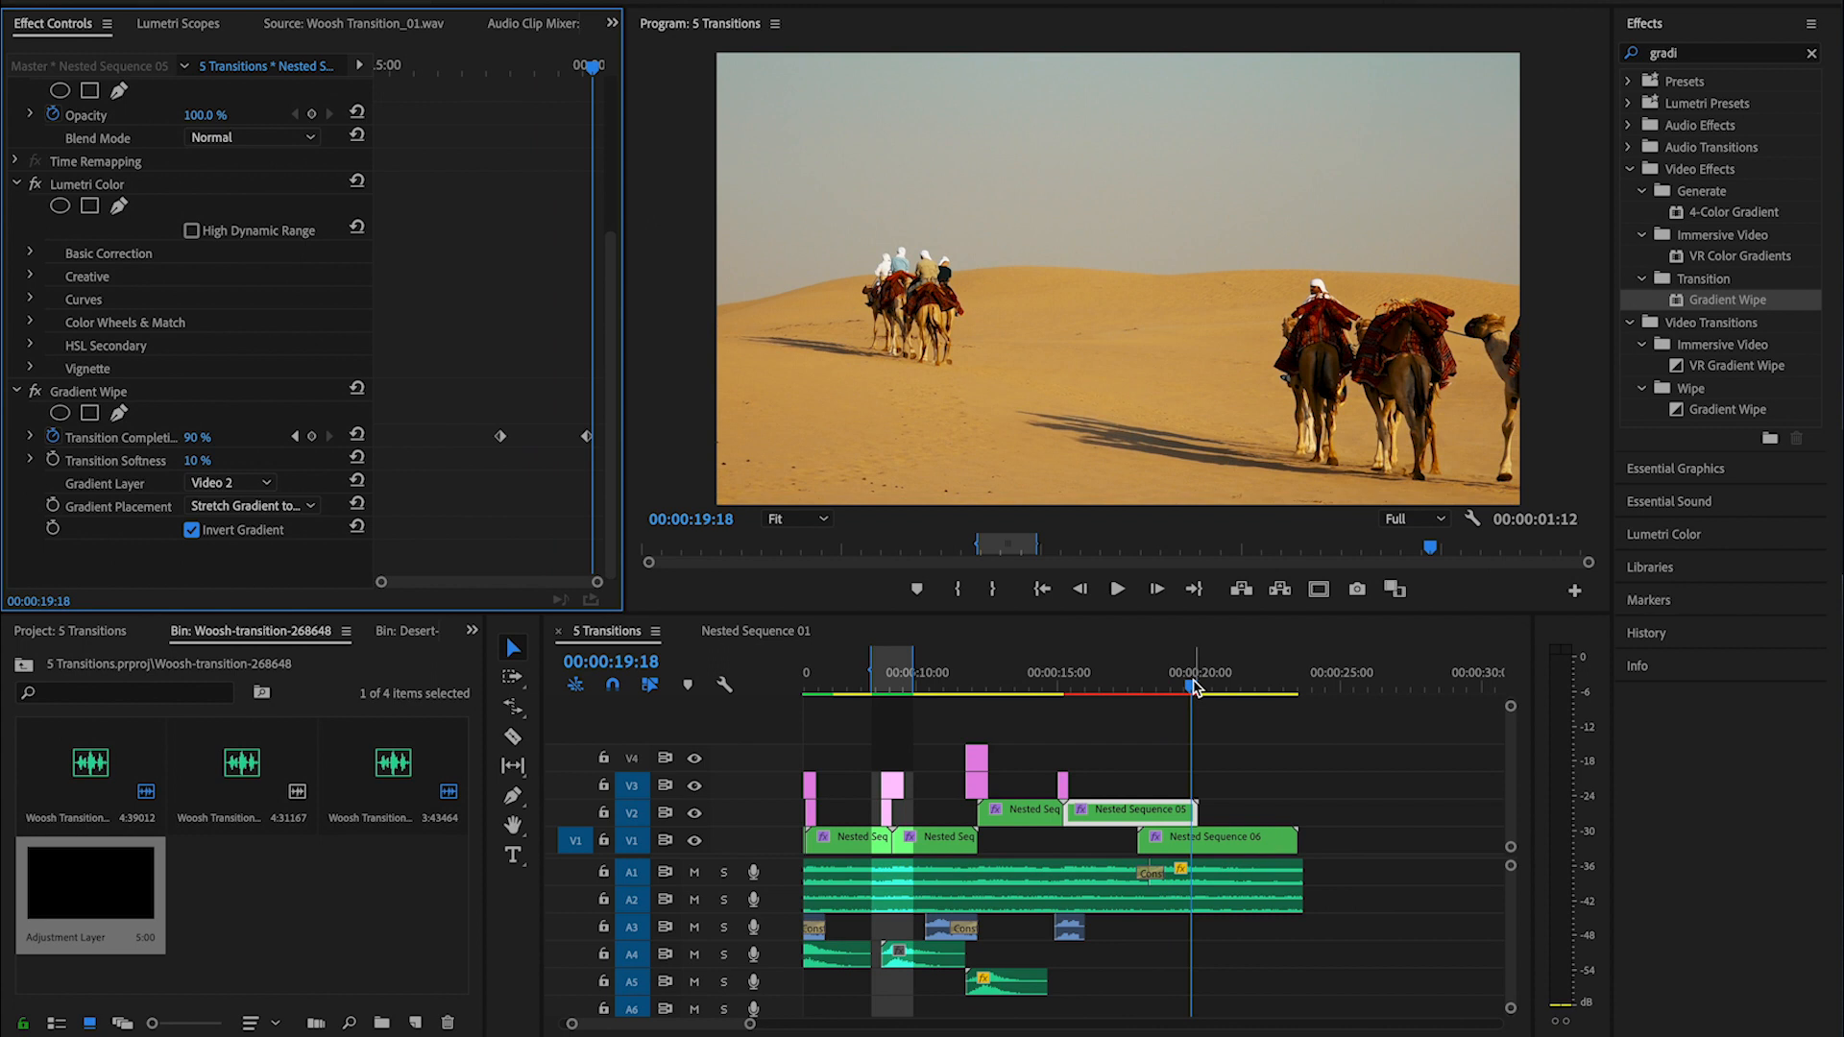
pyautogui.moveTo(1196, 687); pyautogui.dragTo(1101, 690)
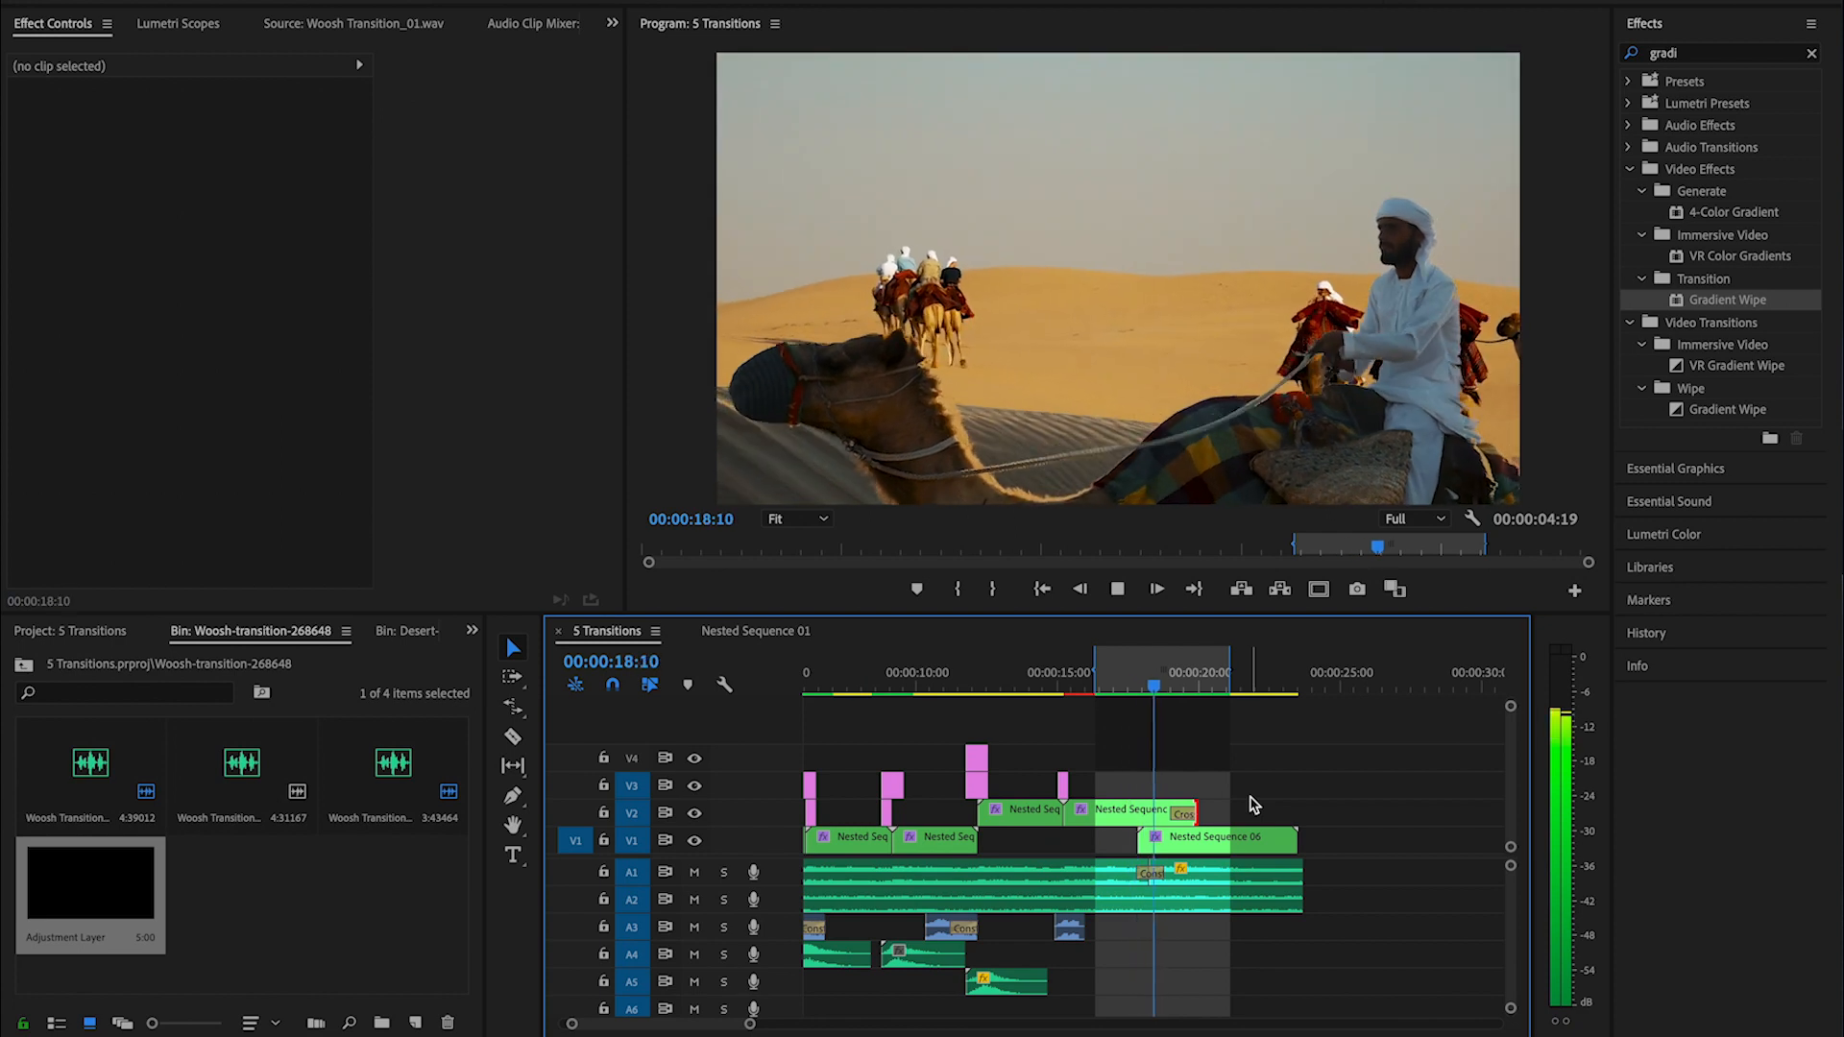
# - Replay the inverted gradient wipe from just before the overlap, at 00:00:17:15
pyautogui.click(1168, 694)
pyautogui.moveTo(1168, 693); pyautogui.dragTo(1130, 691)
pyautogui.press('space')
pyautogui.press('space')
pyautogui.press('space')
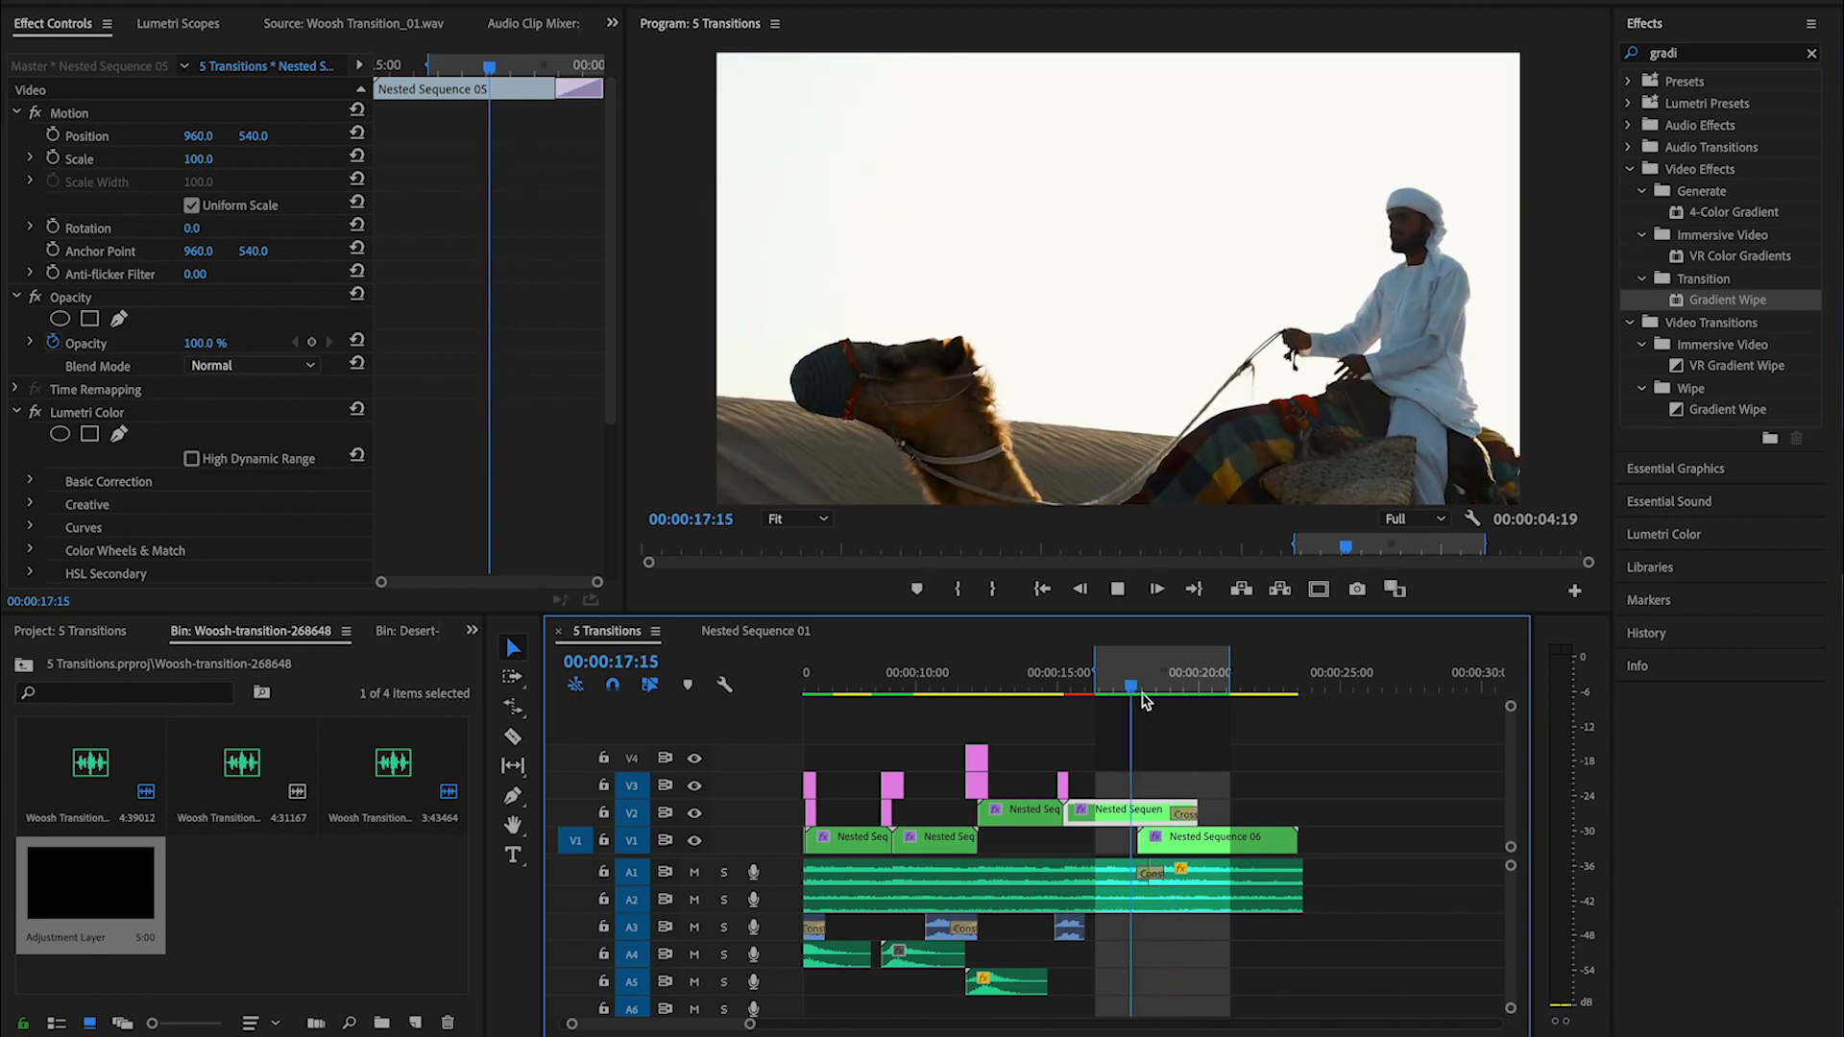